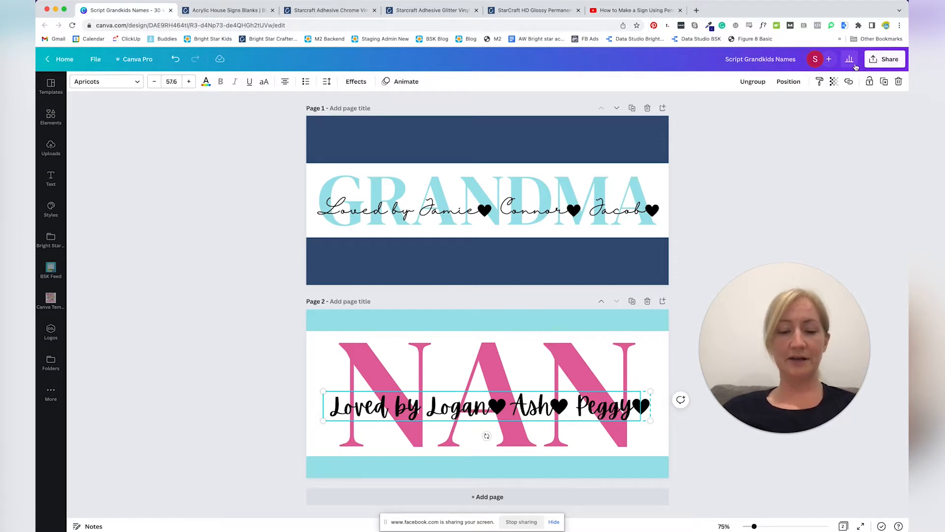
Step: Open a new browser window and load canva.com
key("super+n")
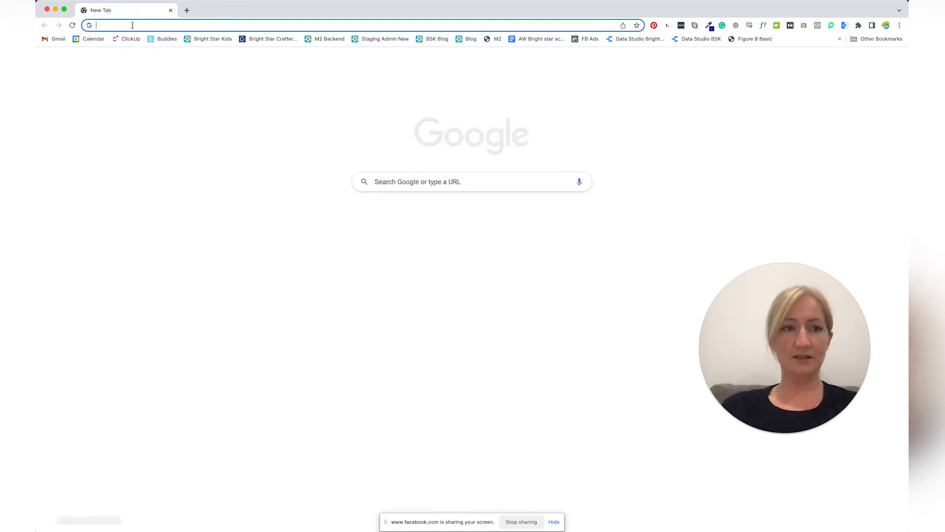
type("canva.com.a")
key("BackSpace")
key("BackSpace")
key("BackSpace")
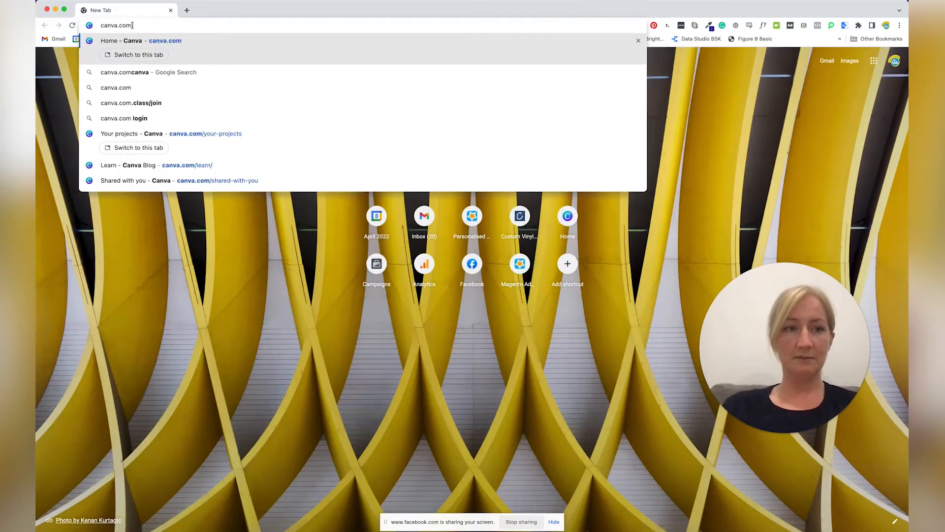
type("m")
key("Return")
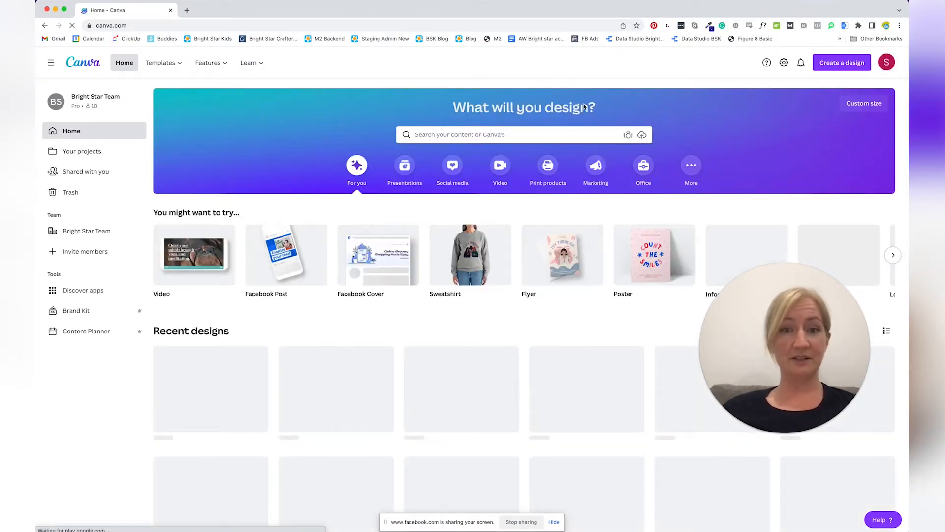
Step: Create a new blank custom-size design in inches using the recent 12 × 12 in size
left_click(842, 65)
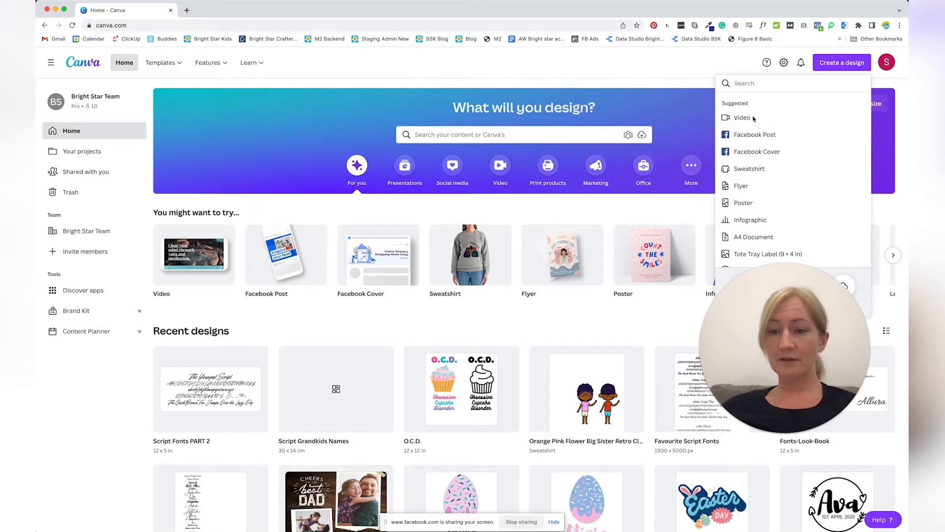
left_click_drag(782, 331, 773, 418)
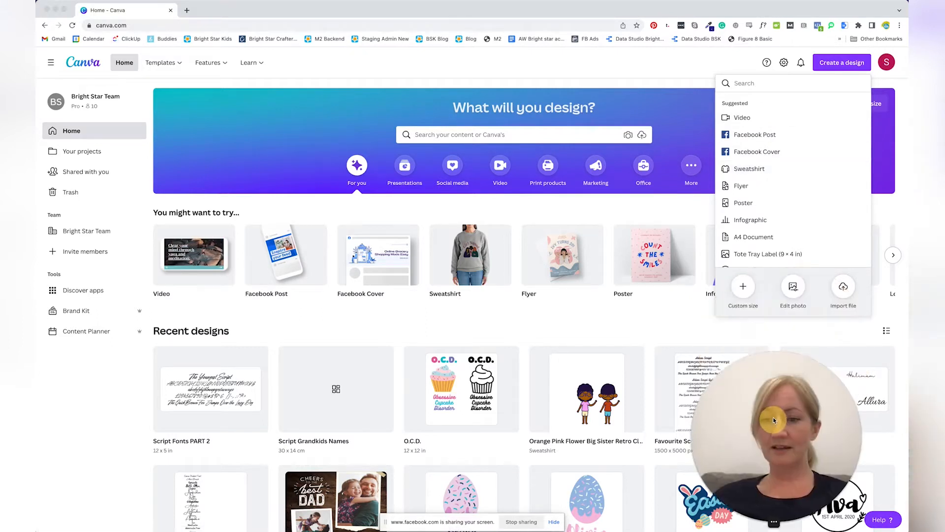
left_click(744, 288)
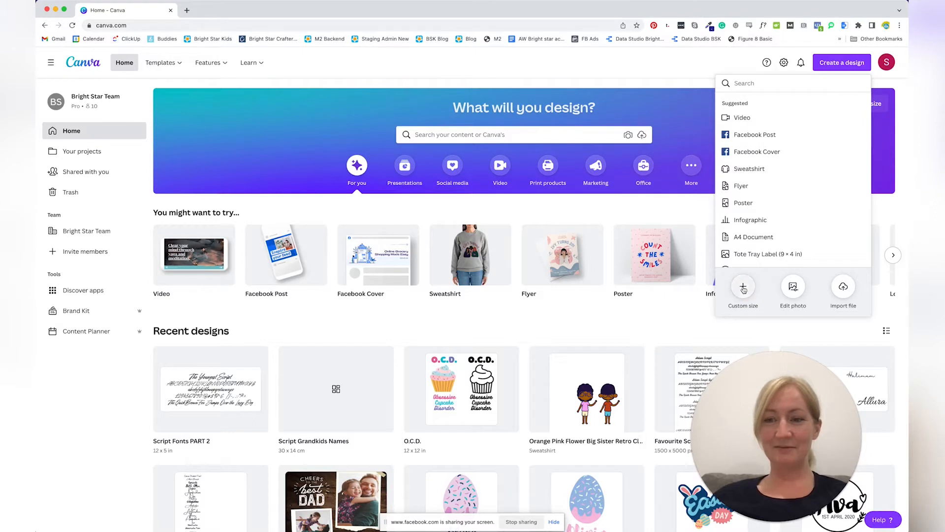
left_click(744, 288)
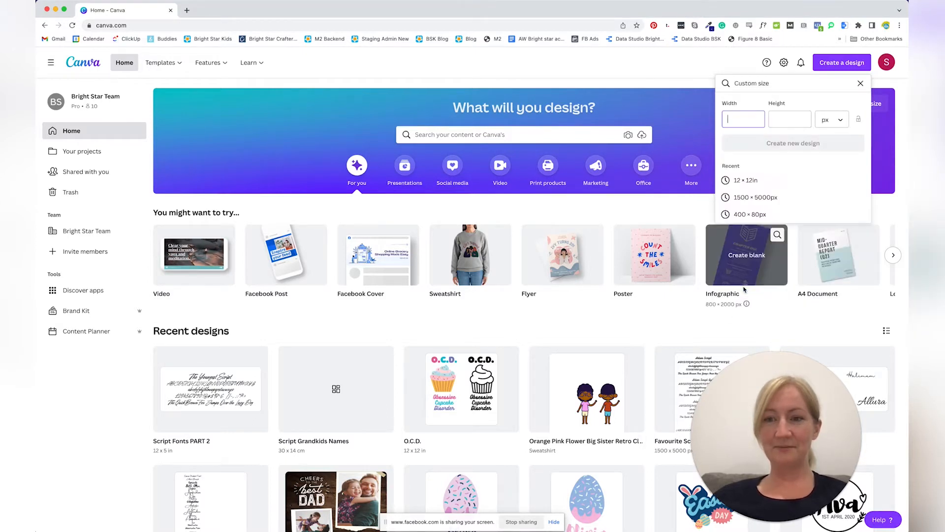
left_click(832, 119)
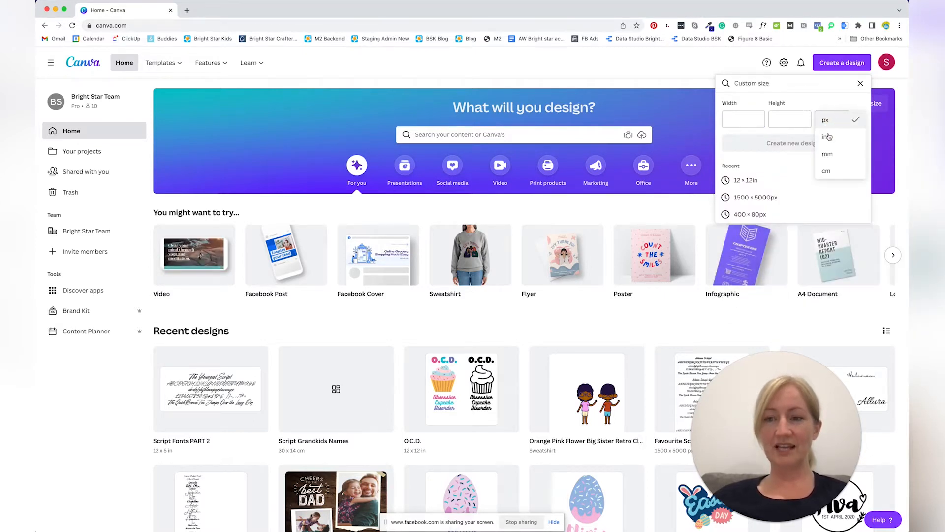
left_click(828, 138)
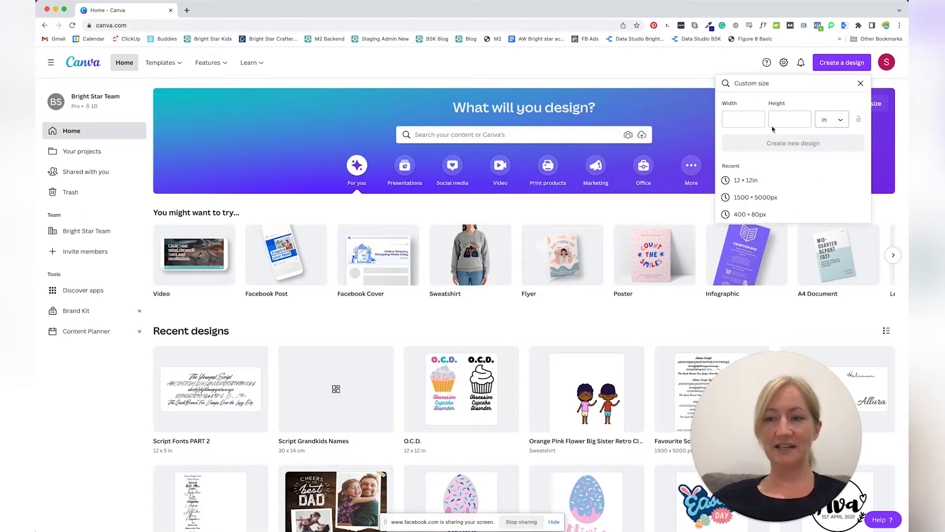
left_click(744, 181)
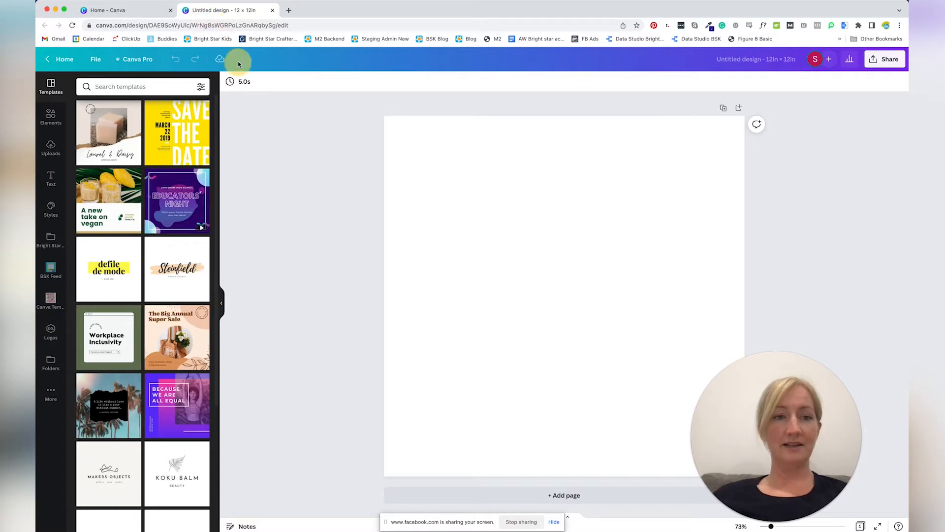
Step: Arrange the blank design's window side by side with the Script Grandkids Names window, and collapse the blank design's template list
left_click_drag(233, 11, 260, 60)
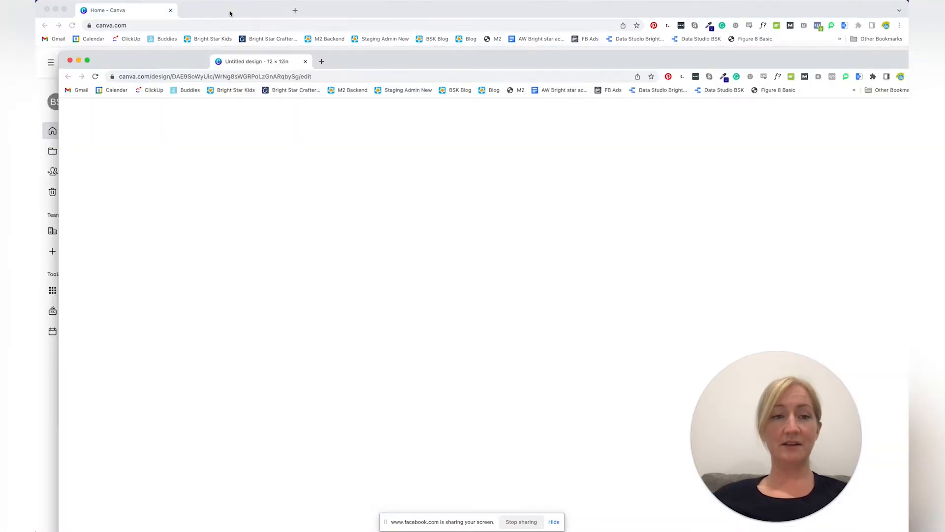
left_click_drag(315, 14, 318, 15)
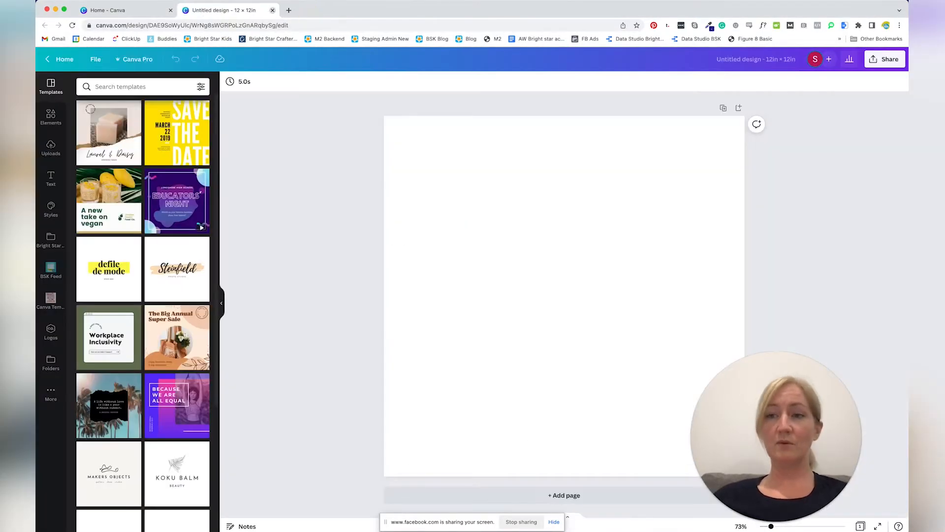
left_click_drag(908, 8, 533, 31)
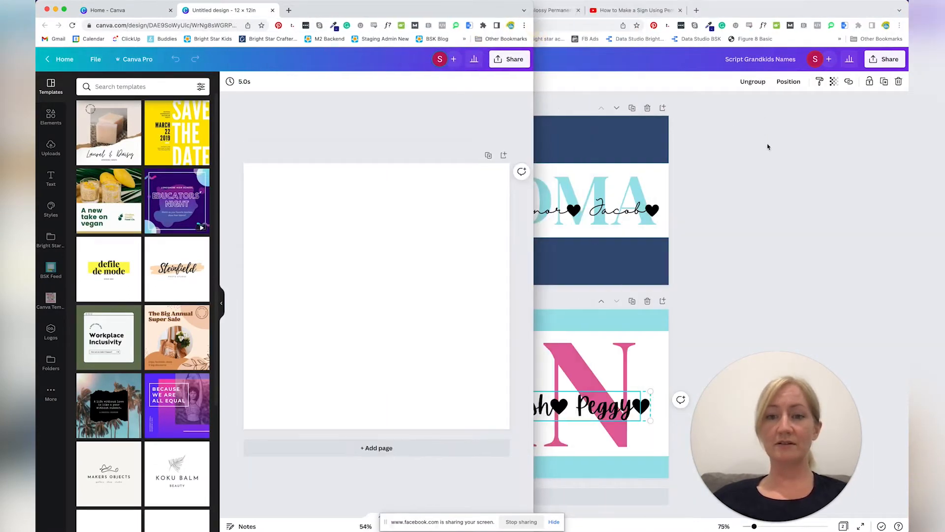
left_click(767, 147)
left_click_drag(36, 100, 408, 56)
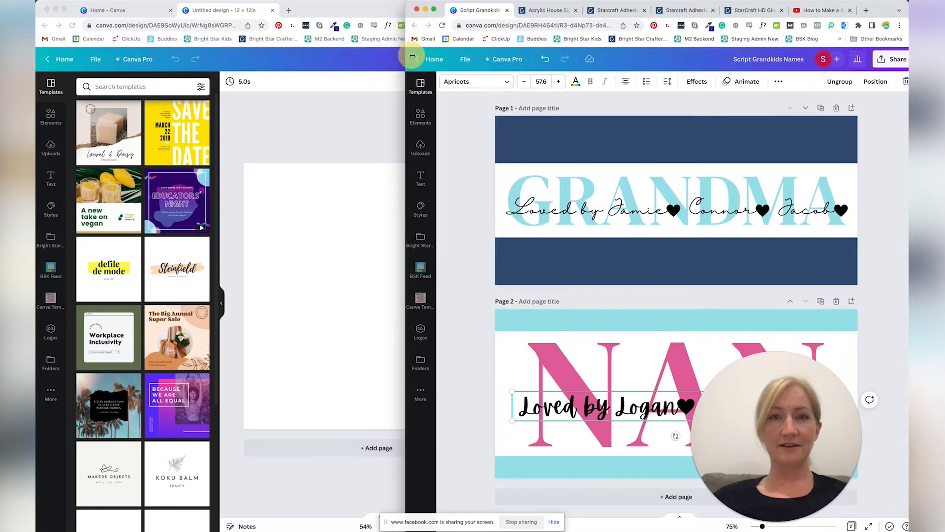
left_click(337, 13)
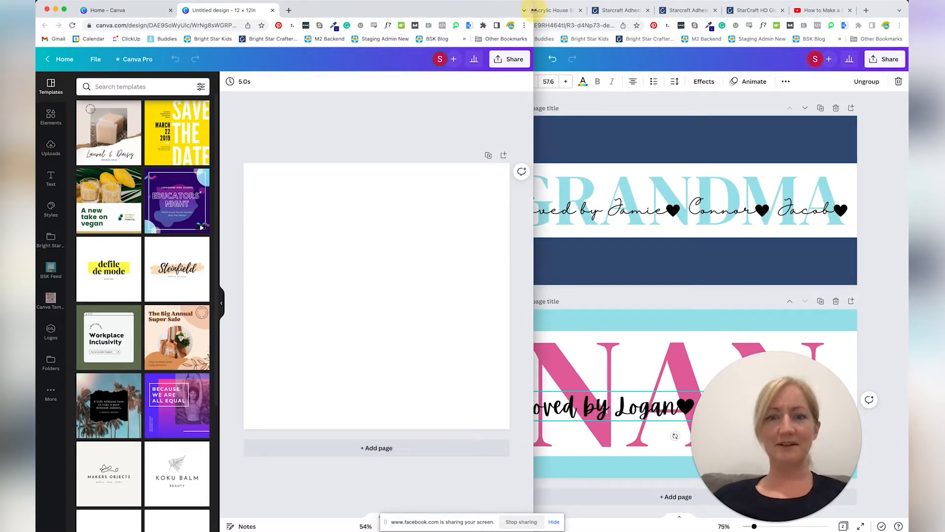
left_click_drag(534, 10, 489, 12)
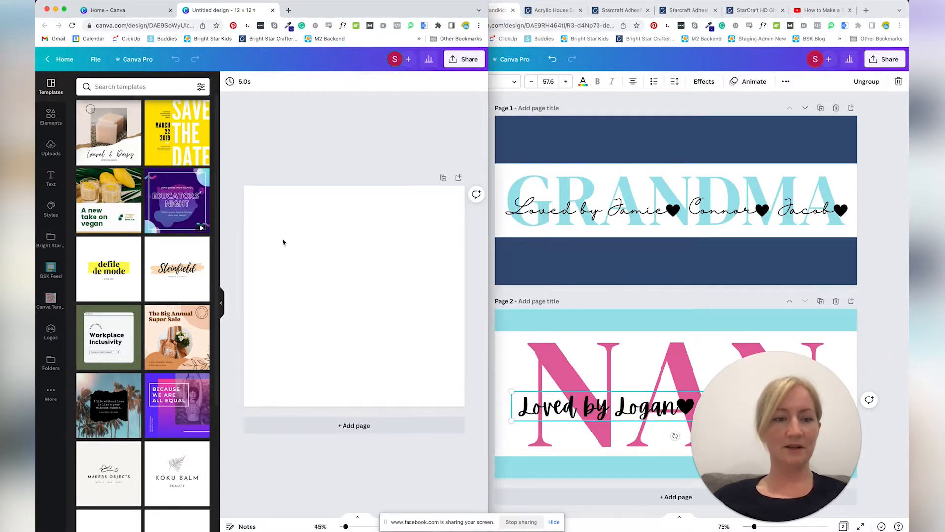
left_click(223, 303)
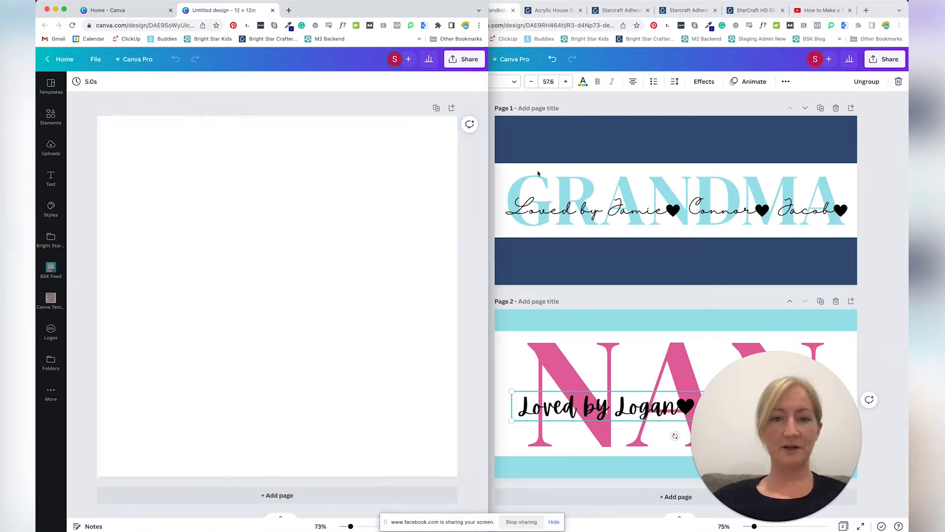
Step: Look up the width and height of the blank door sign in its Bright Star Crafters product description
left_click(562, 9)
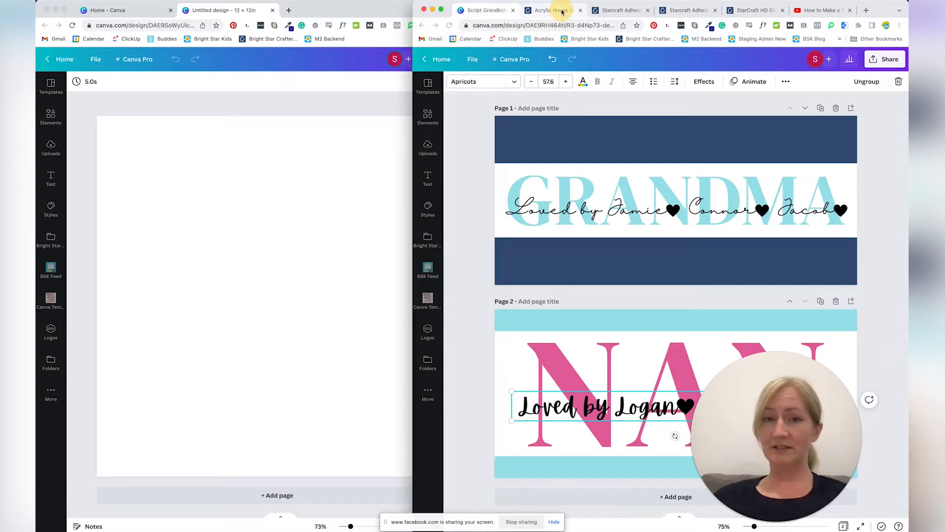
left_click(562, 10)
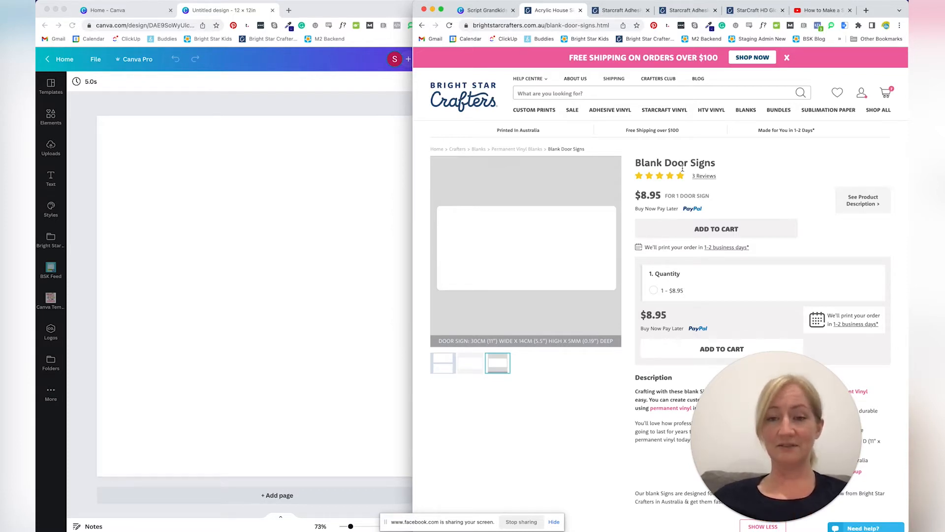
scroll(666, 288, "down", 5)
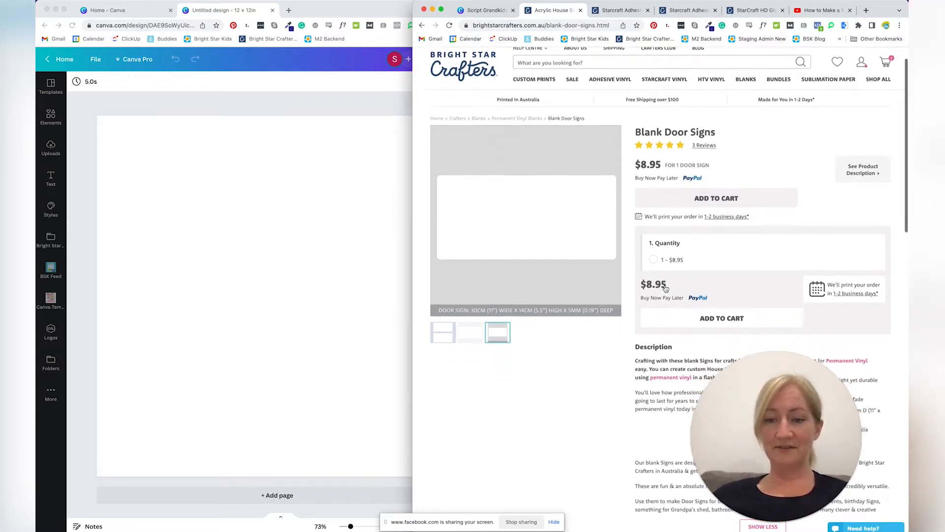
scroll(666, 288, "down", 5)
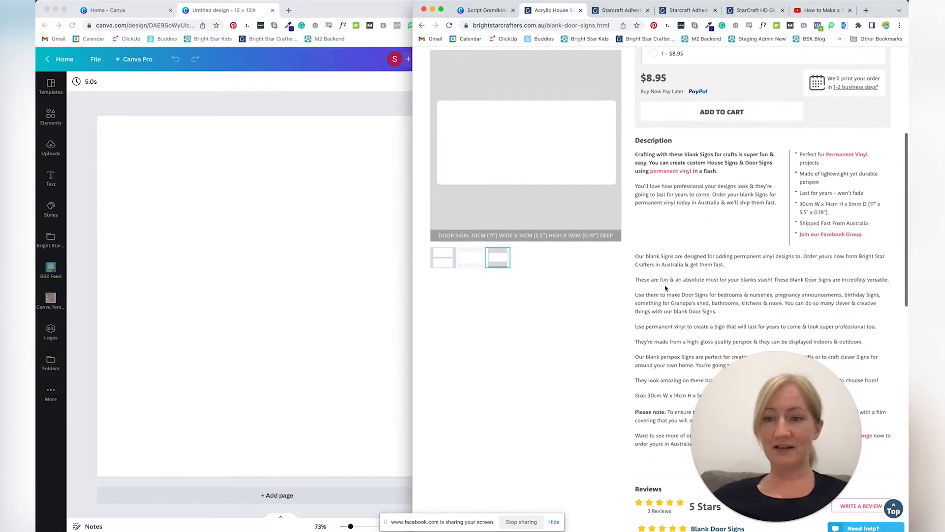
left_click_drag(799, 204, 837, 205)
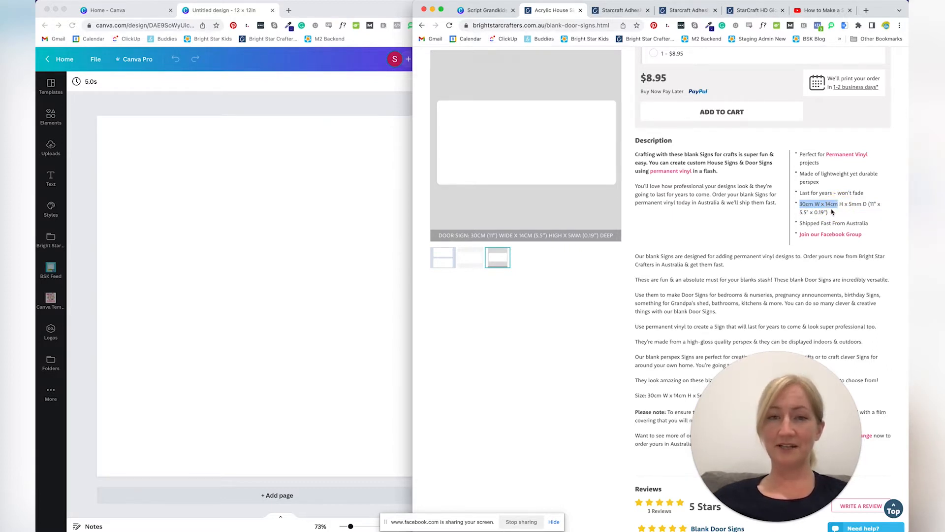
Step: In the blank design's resize settings, enter a custom width of 300 mm and a height of 140 mm
left_click(266, 113)
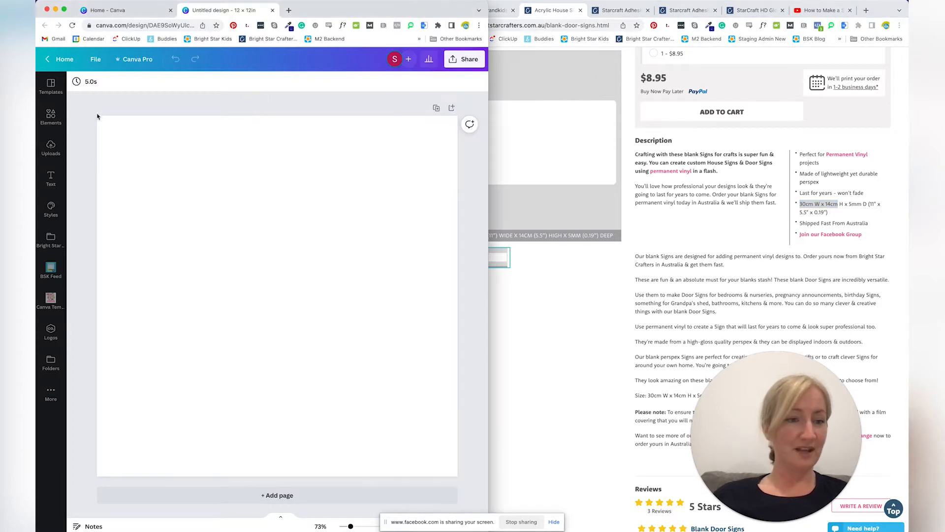
left_click(144, 60)
left_click(128, 110)
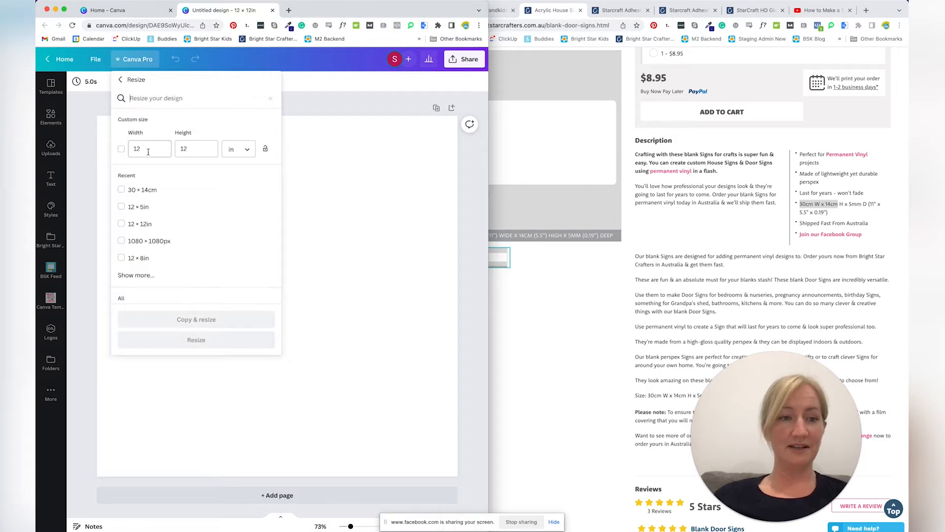
left_click(230, 153)
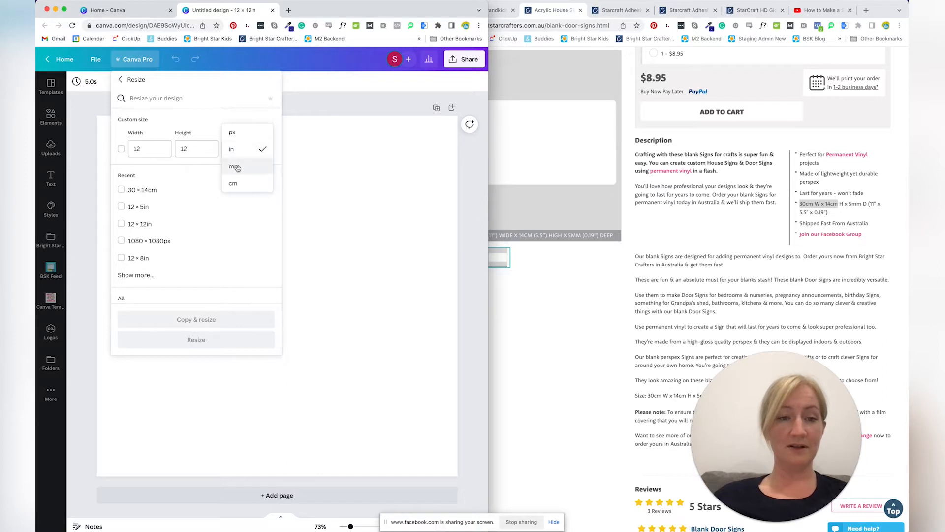
left_click(235, 167)
left_click(147, 147)
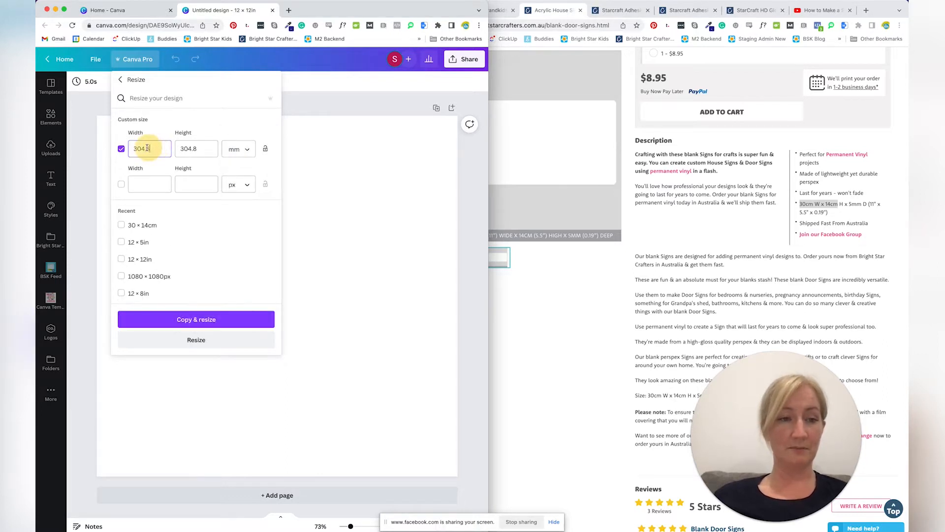
left_click_drag(147, 147, 143, 148)
type("00")
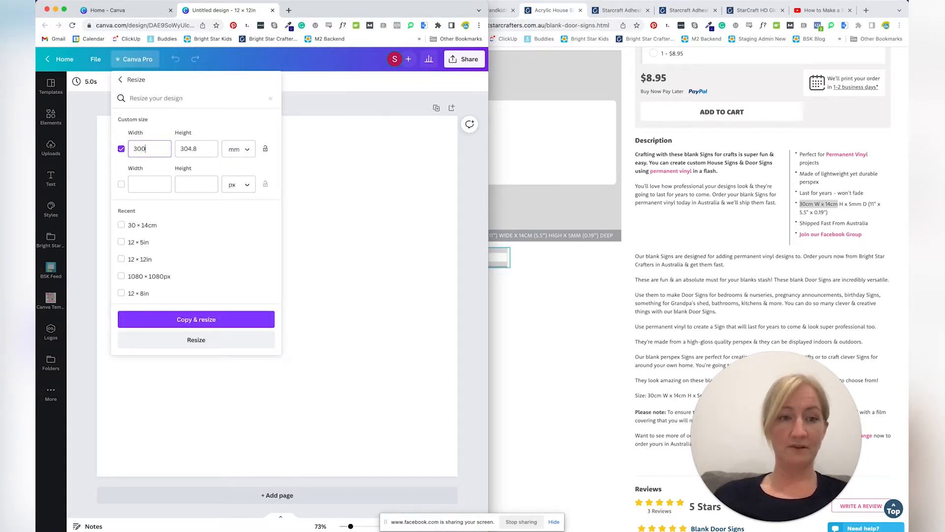
left_click_drag(182, 149, 214, 147)
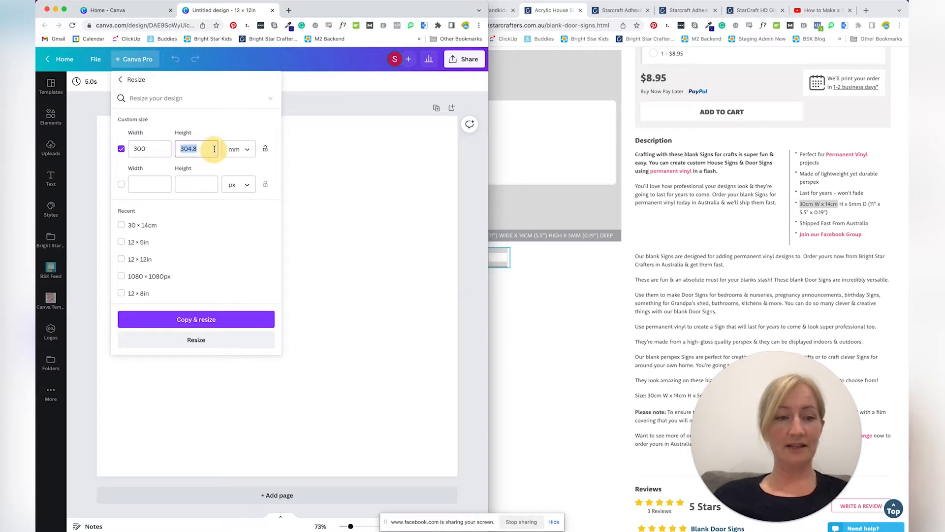
type("140")
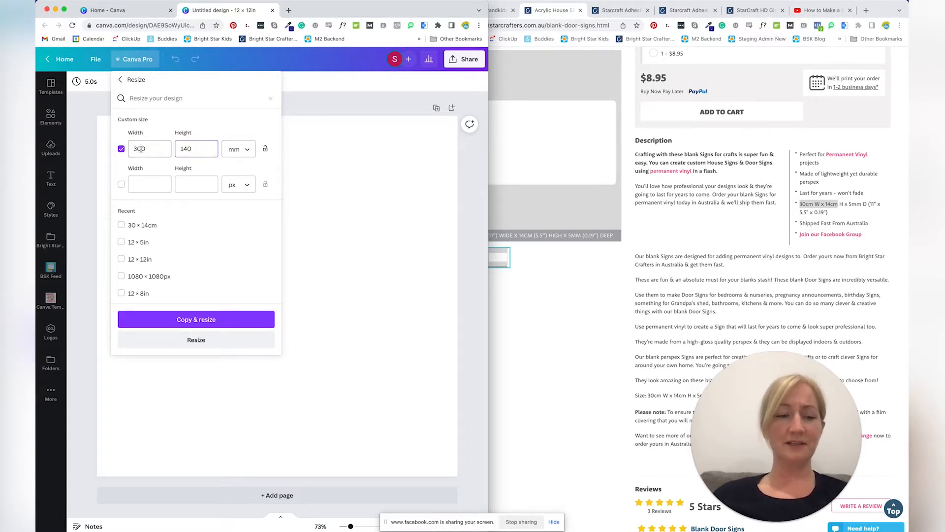
Step: Switch the custom size's unit to centimetres and resize the current design to 30 × 14 cm
left_click(234, 150)
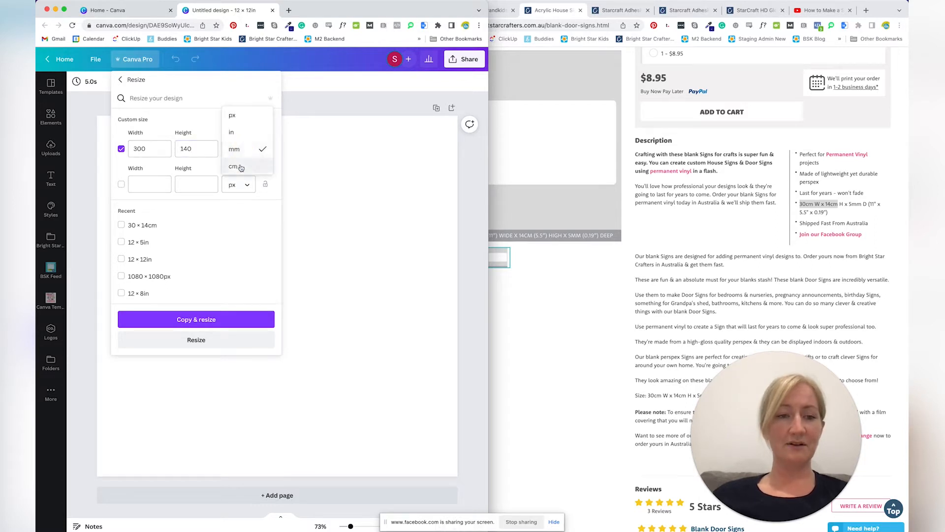
left_click(241, 167)
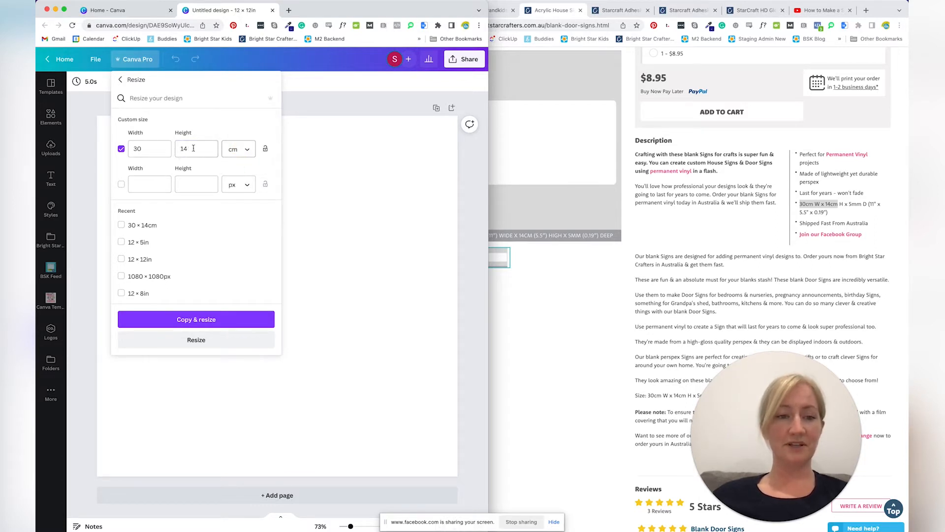
left_click(196, 340)
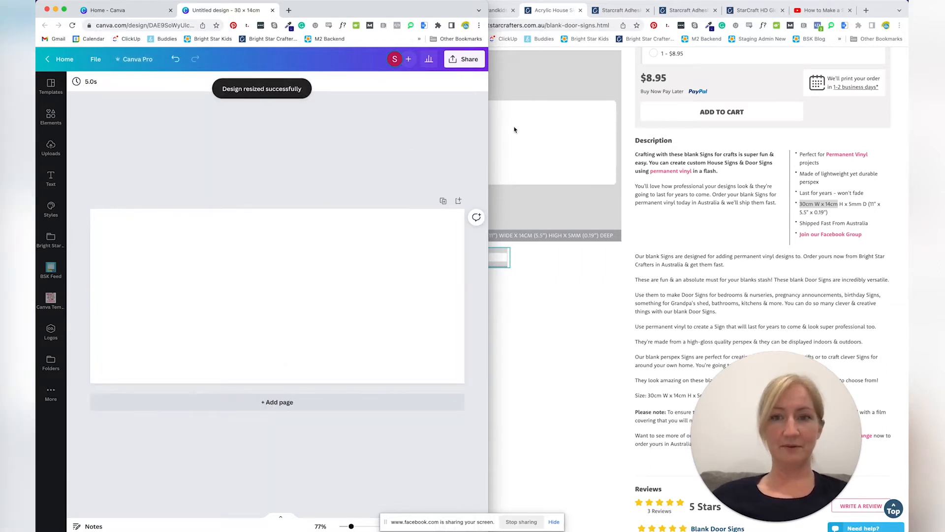
Step: Return to the Script Grandkids Names design and copy the large GRANDMA text on page 1
left_click(547, 8)
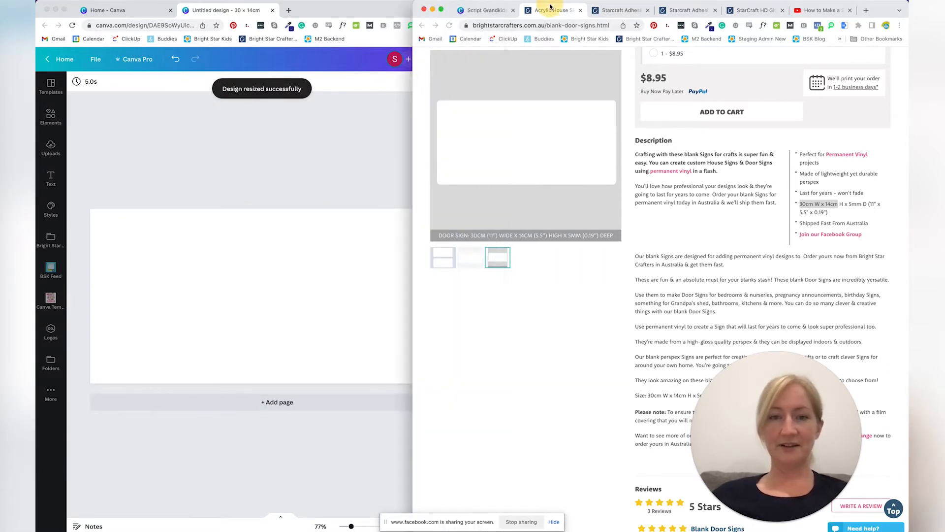
left_click(482, 10)
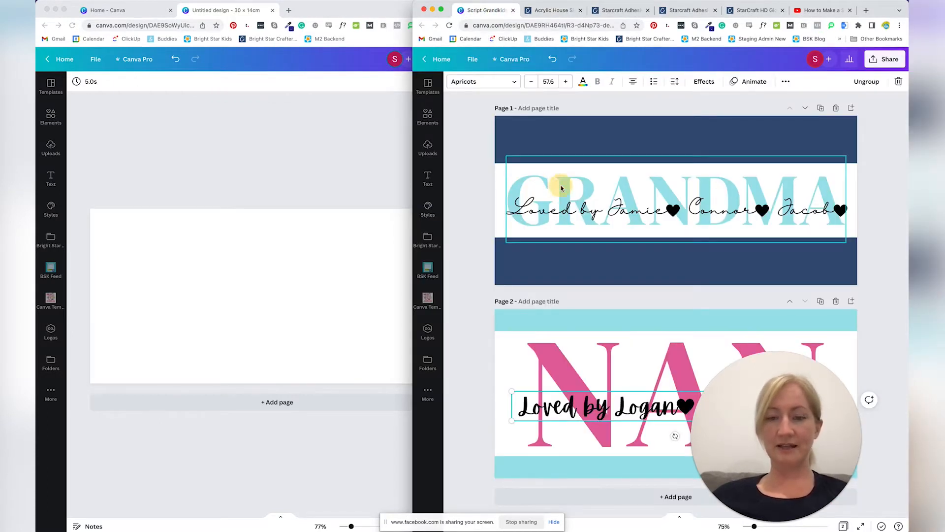
double_click(560, 188)
key("cmd+c")
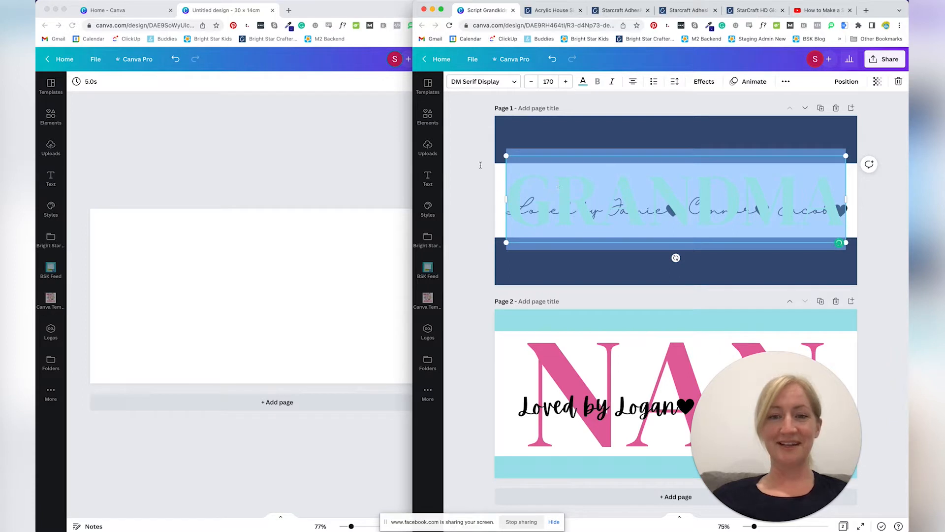
Step: Paste the copied GRANDMA text from the Script Grandkids design onto the blank 30 × 14 cm page
left_click(464, 163)
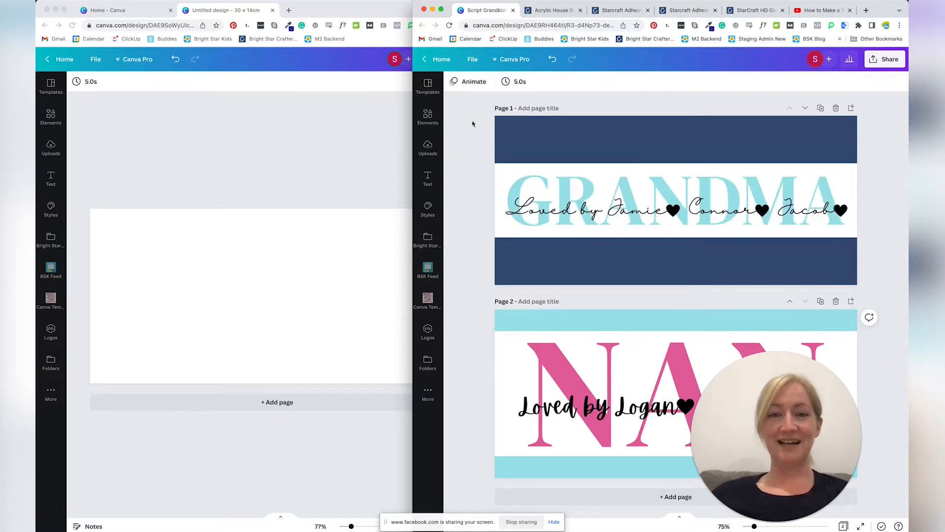
left_click(543, 189)
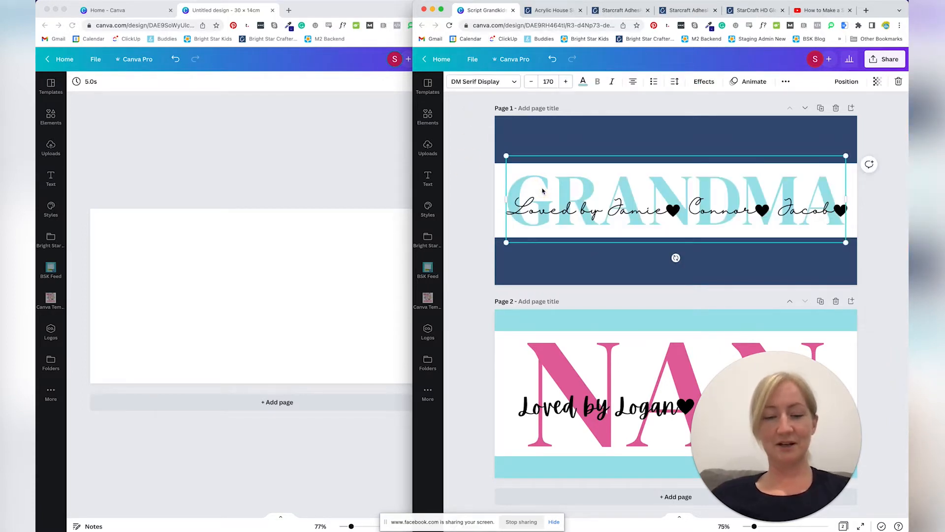
left_click(186, 309)
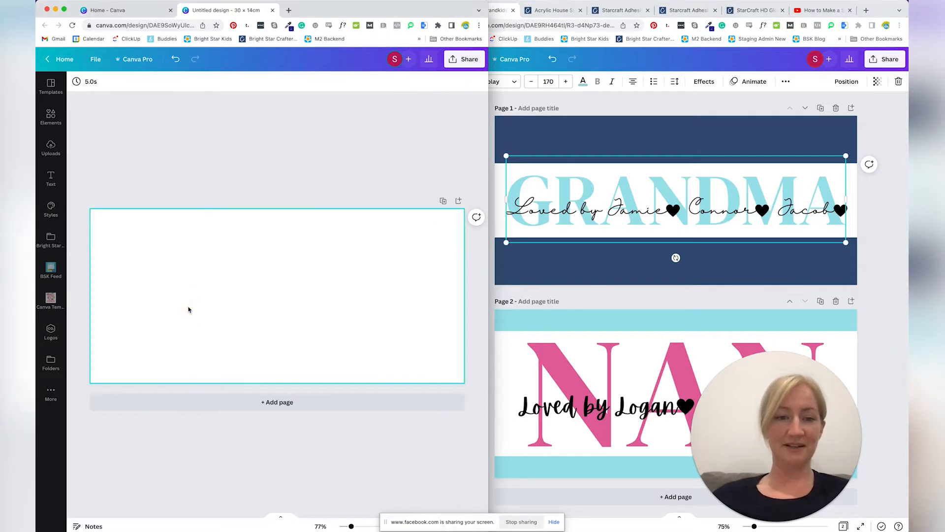
key("cmd+v")
Step: Browse the available fonts for the pasted GRANDMA text, keeping DM Serif Display
double_click(273, 297)
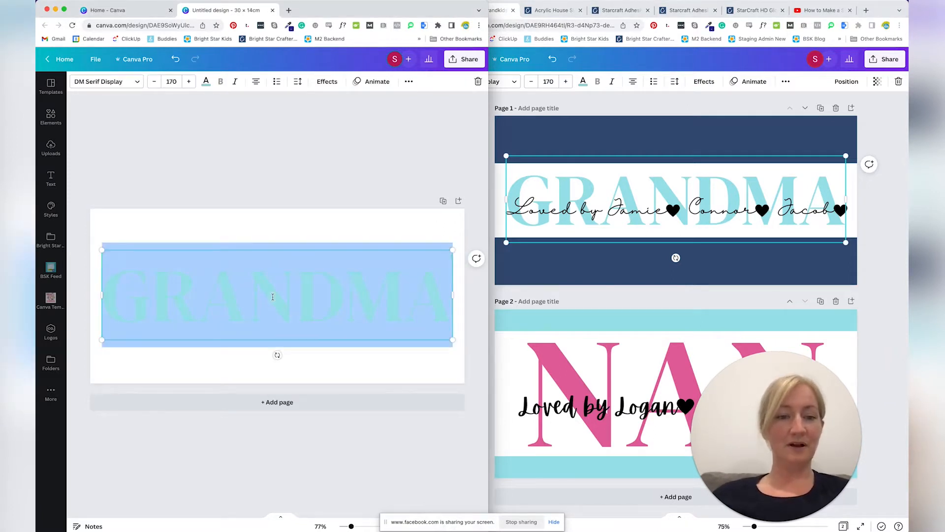
left_click(136, 82)
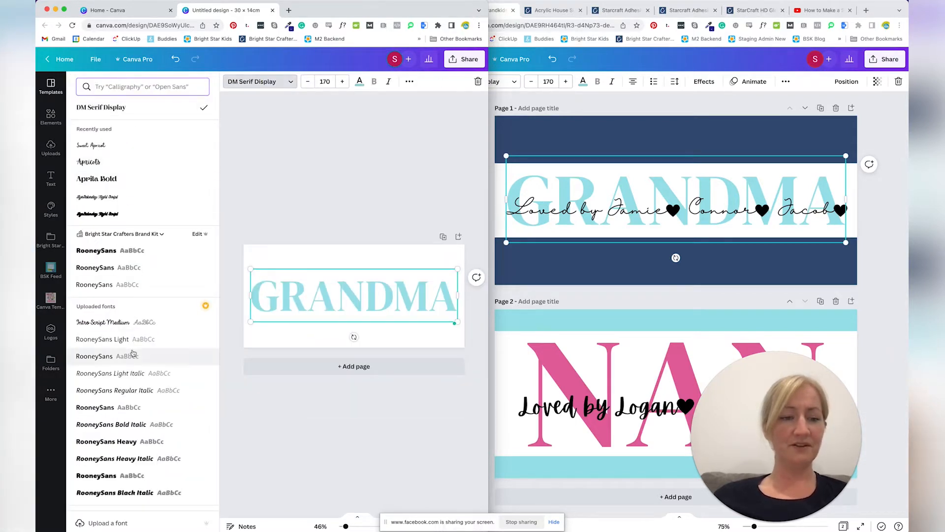
scroll(132, 424, "down", 10)
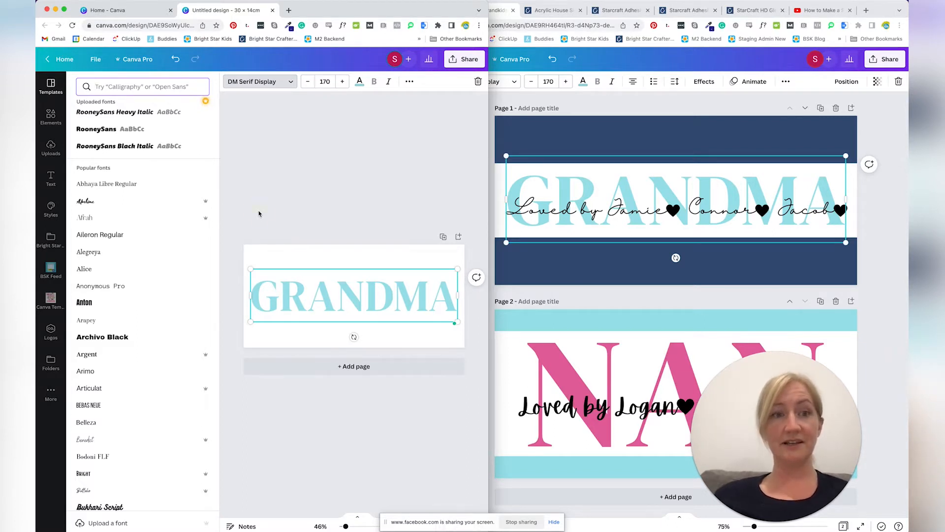
left_click(259, 214)
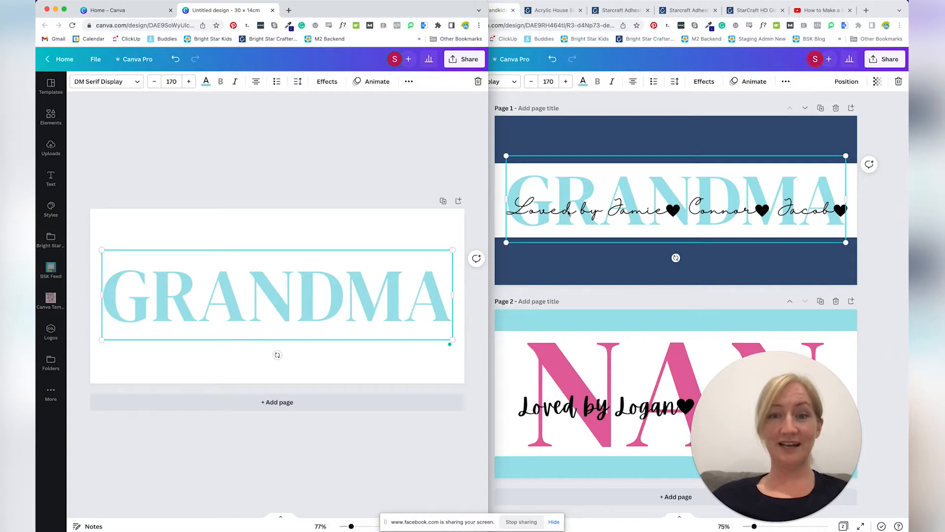
Step: Copy the script "Loved by" names line with its hearts from the original design and paste it over GRANDMA on the new page
left_click(570, 211)
left_click(552, 212)
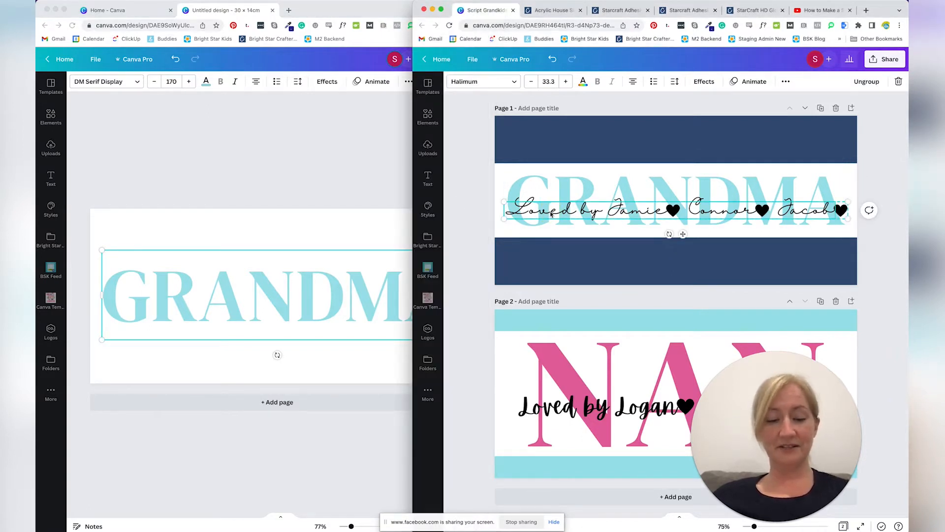
left_click(247, 155)
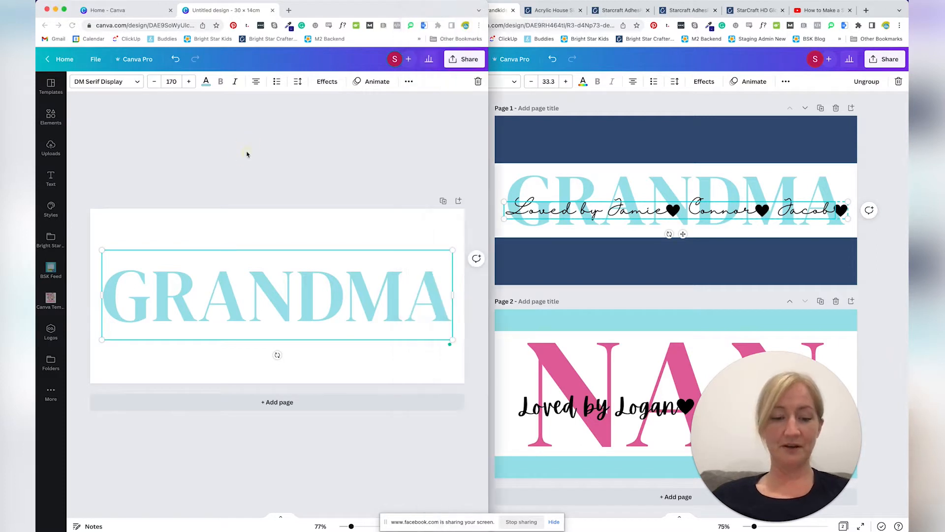
key("super+v")
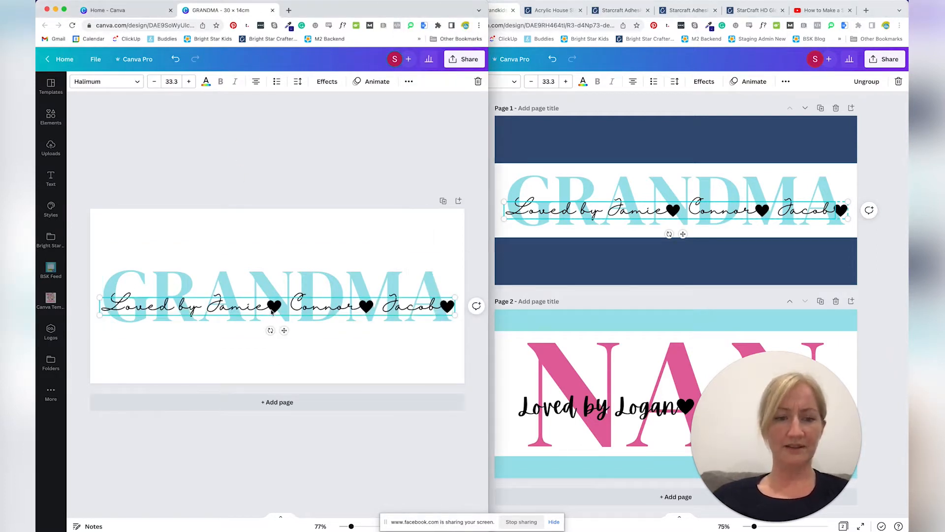
Step: Delete the three black hearts from the script names line on the new page
left_click(274, 307)
key("Delete")
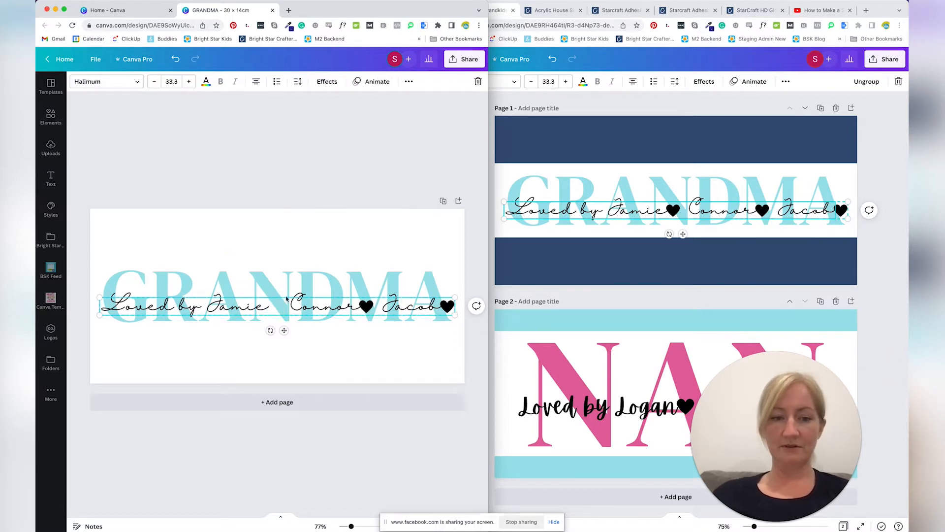
left_click(312, 166)
left_click(369, 303)
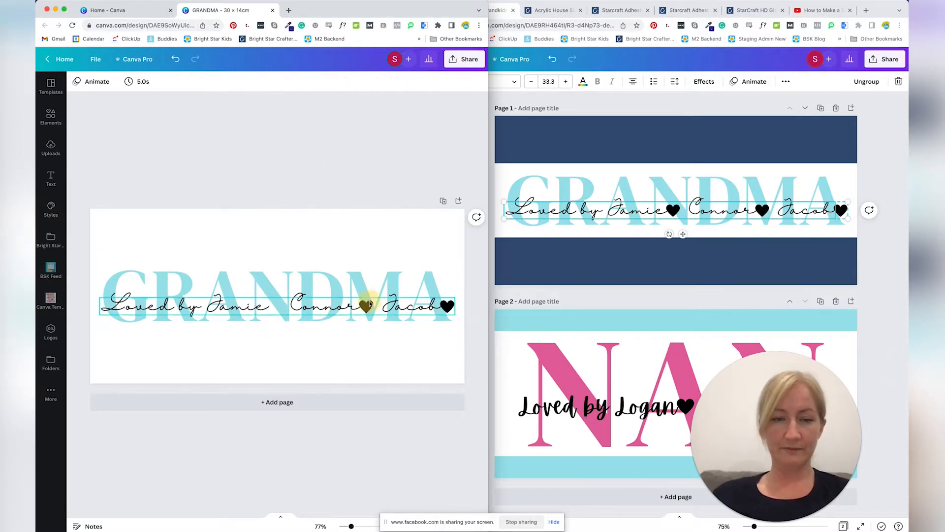
key("Delete")
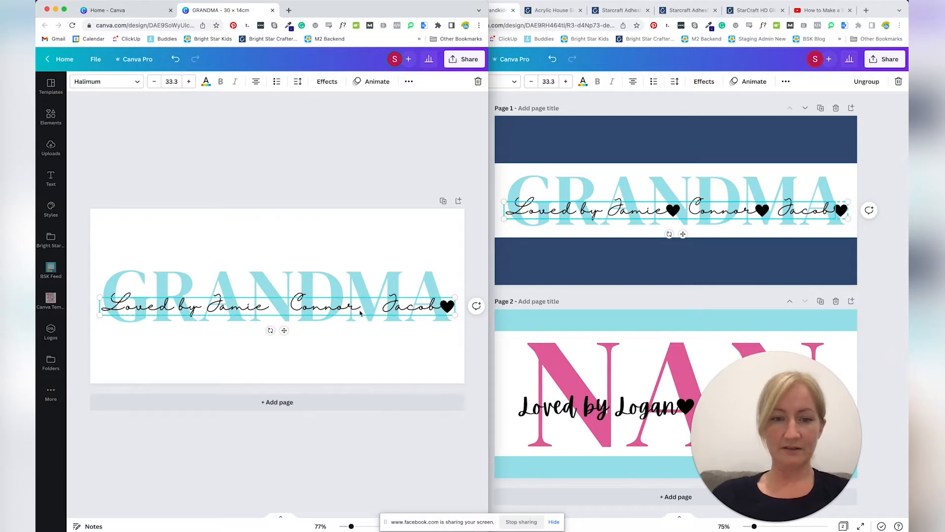
left_click(446, 308)
key("Delete")
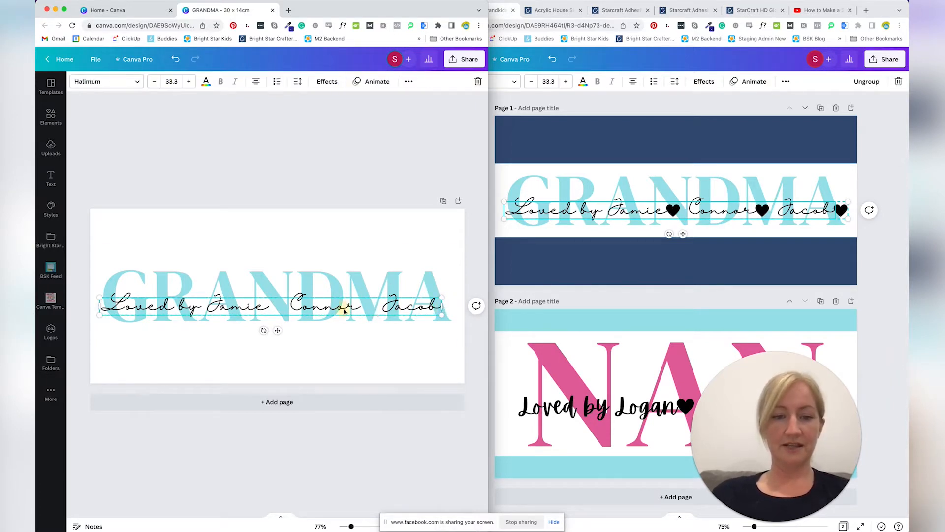
Step: Check the script line's font, search the text library for "halimum" and add a Halimum text sample to the page
double_click(320, 304)
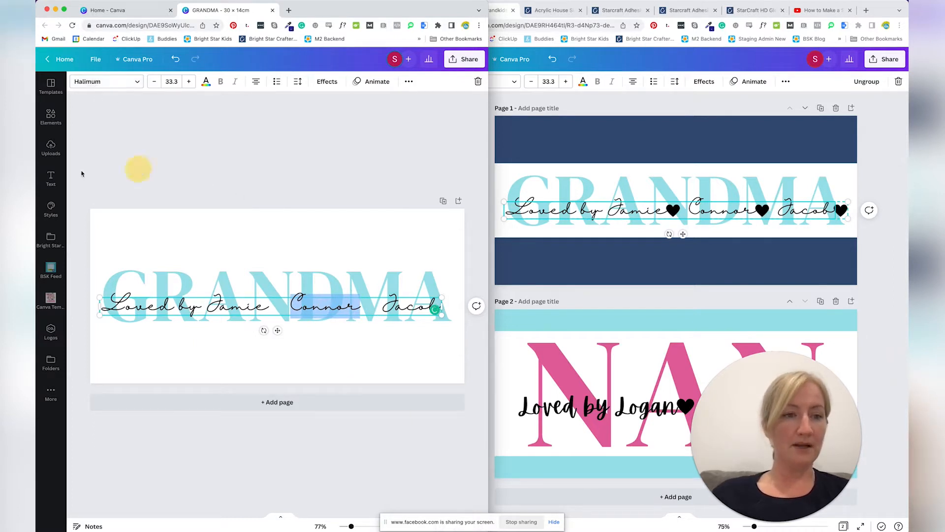
left_click(51, 179)
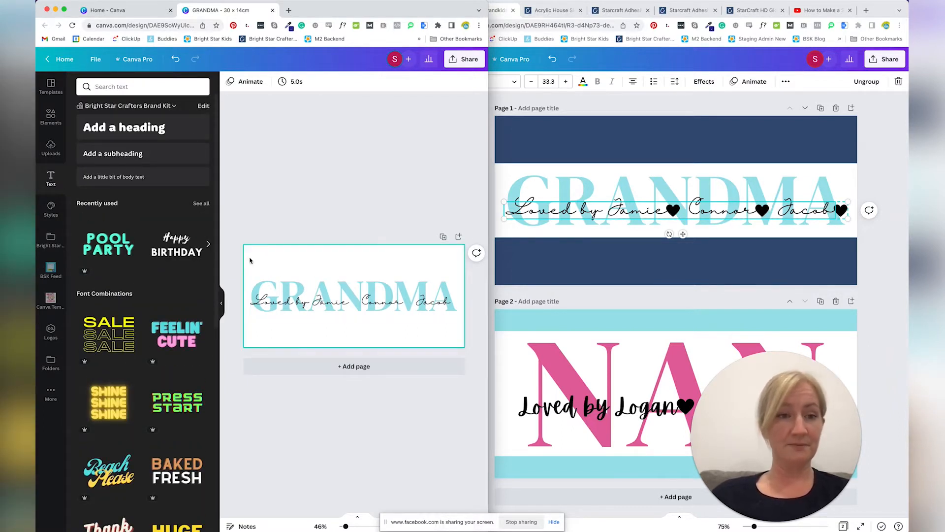
left_click(119, 86)
type("ha")
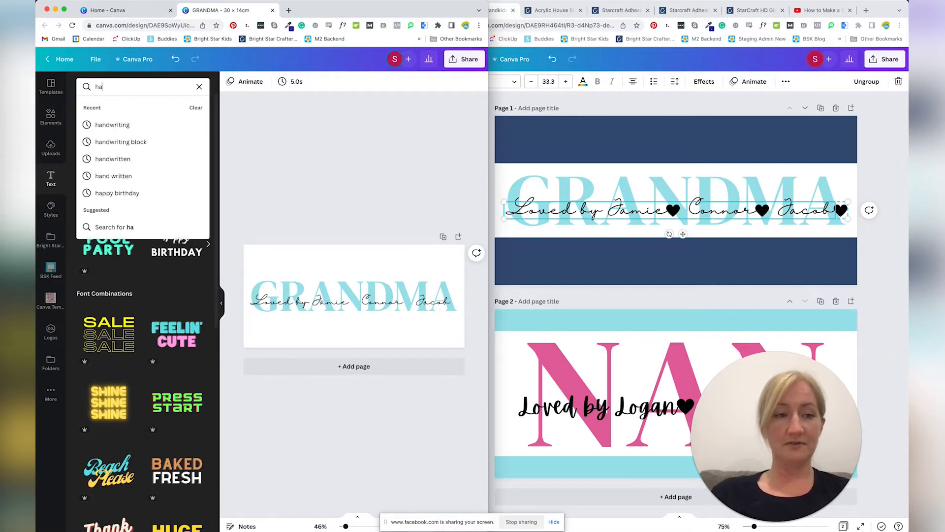
type("limum")
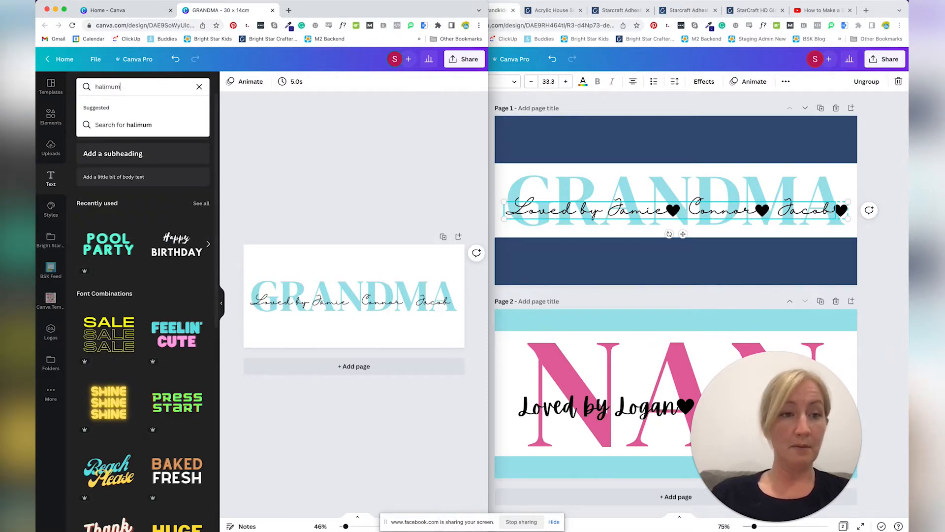
key("Return")
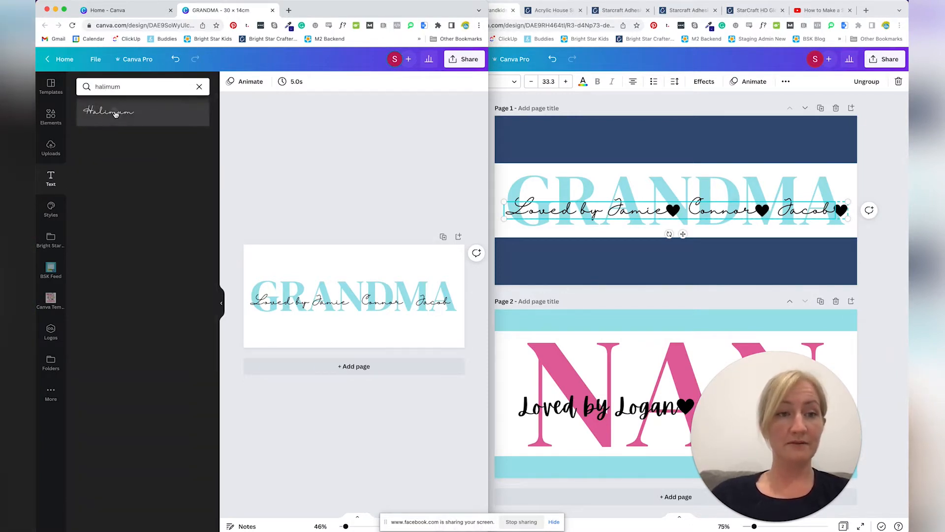
left_click(116, 114)
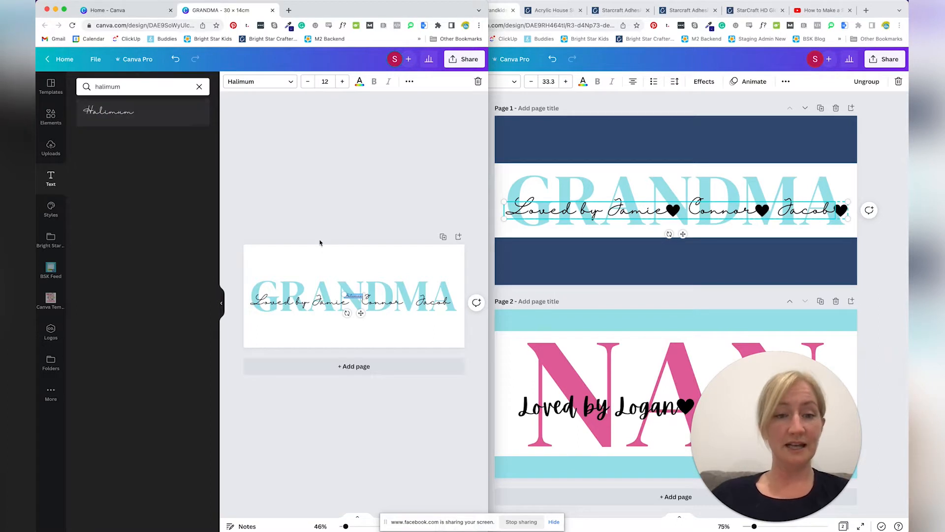
left_click(354, 262)
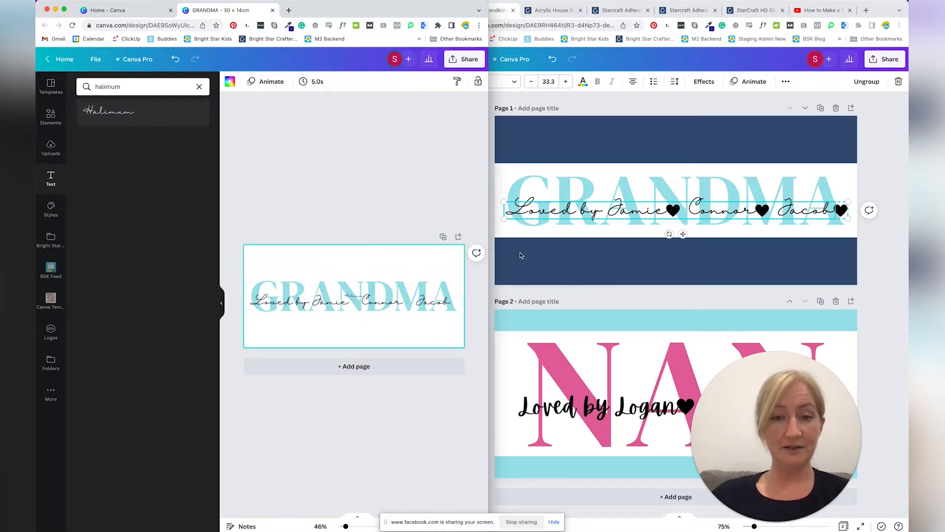
Step: Widen the design window, enlarge the Halimum sample to about size 66.3 and move it above GRANDMA
left_click_drag(486, 232, 799, 205)
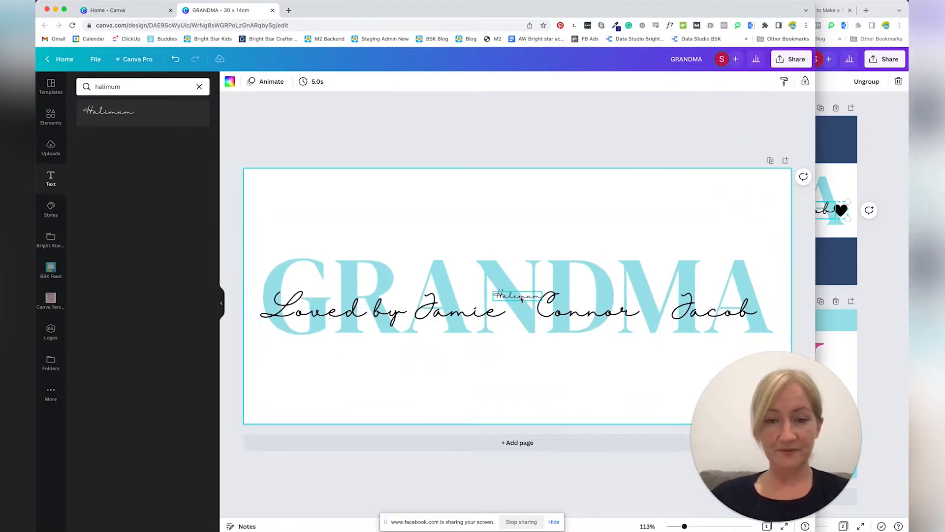
left_click(520, 297)
left_click_drag(546, 290, 658, 236)
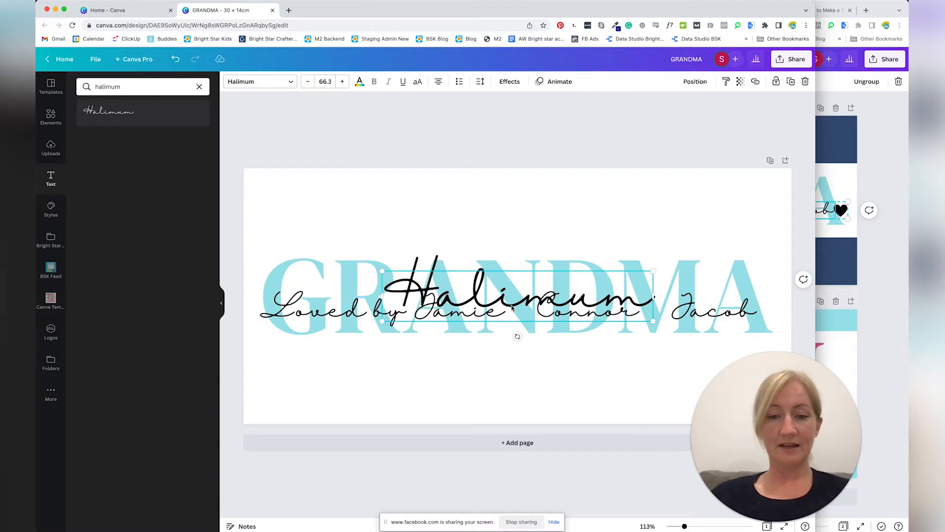
left_click_drag(511, 295, 507, 217)
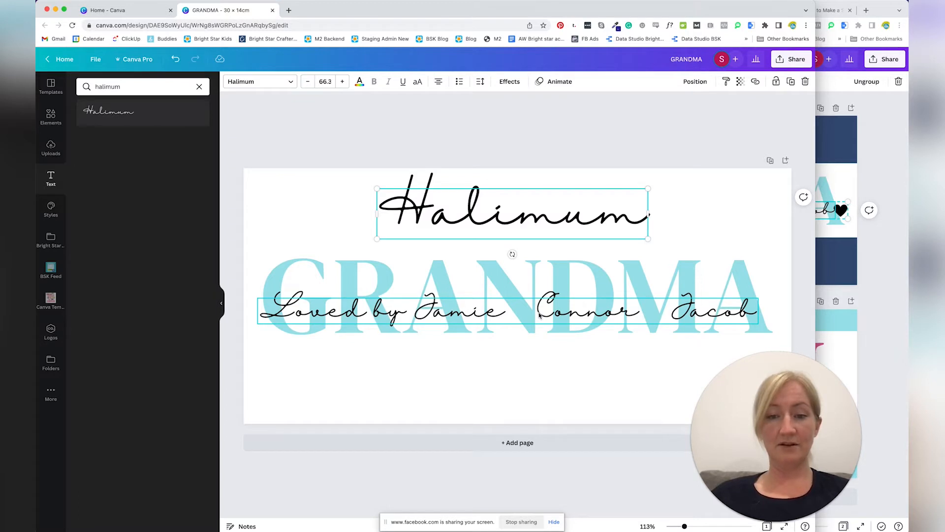
Step: Highlight the gaps between the children's names in the script line, and delete the Halimum sample text
left_click(503, 314)
left_click_drag(503, 314, 540, 310)
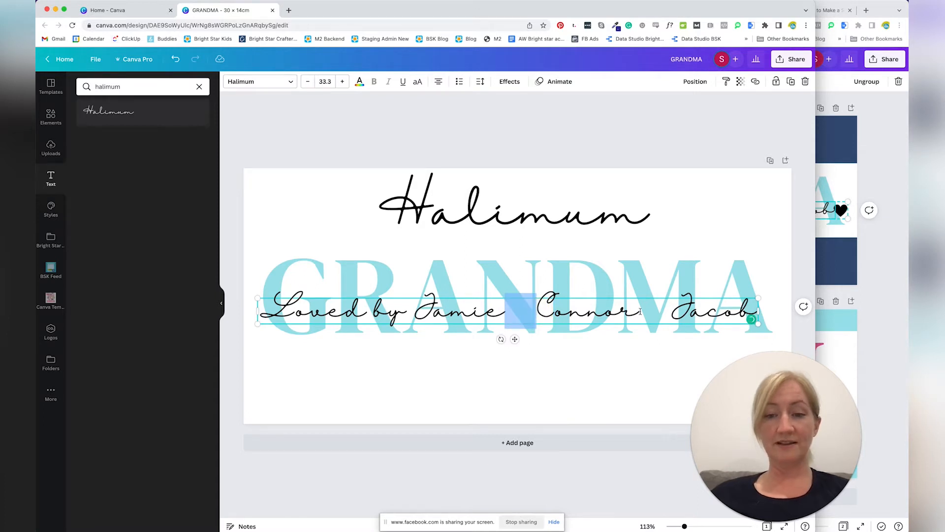
left_click_drag(640, 312, 692, 311)
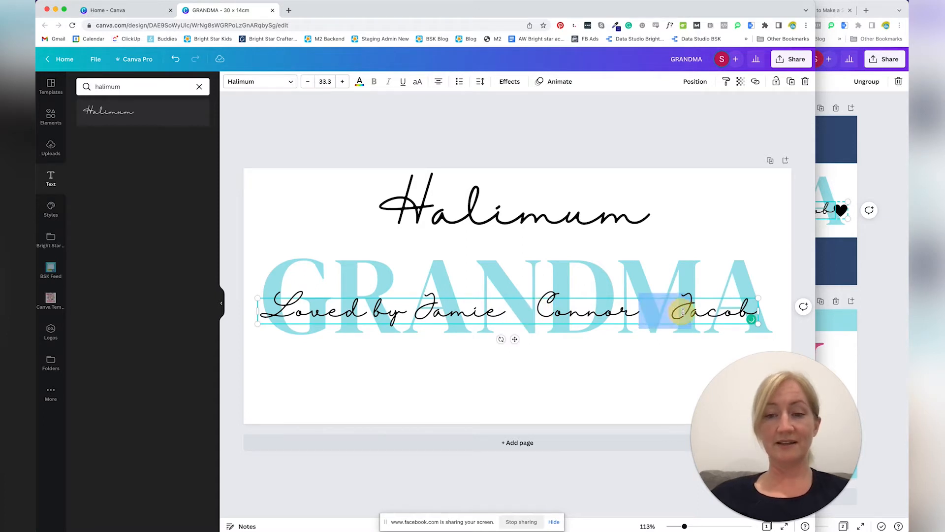
left_click(618, 193)
key("Delete")
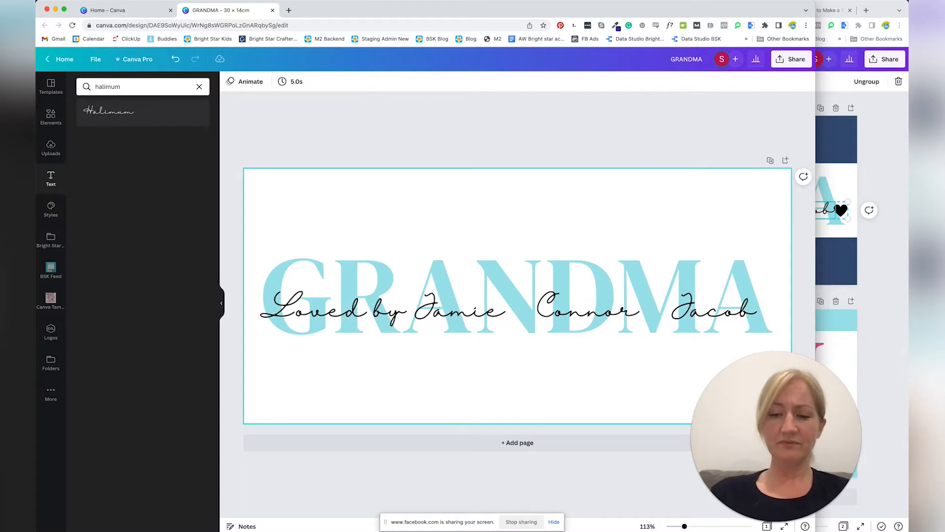
Step: Zoom the page out to 50% and narrow the design window to reveal the reference design behind it
key("super+minus")
key("super+minus")
key("super+minus")
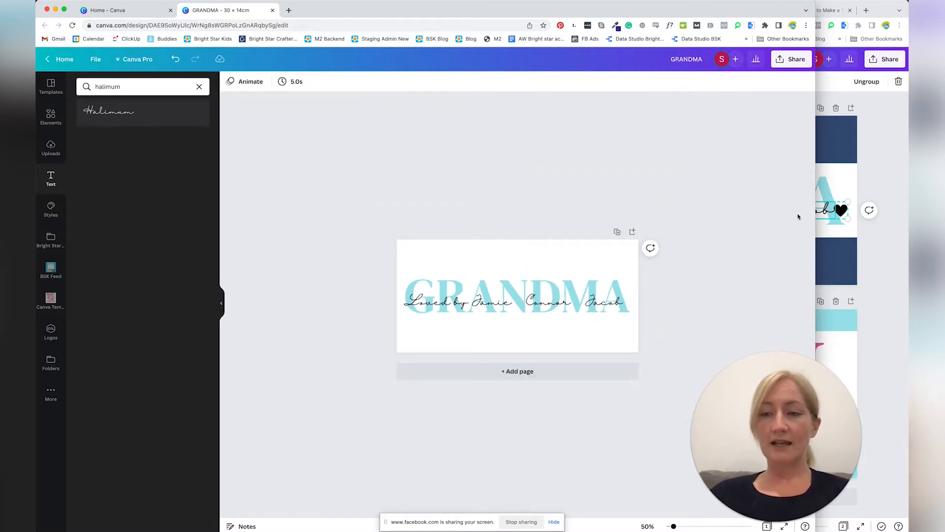
left_click_drag(816, 212, 675, 211)
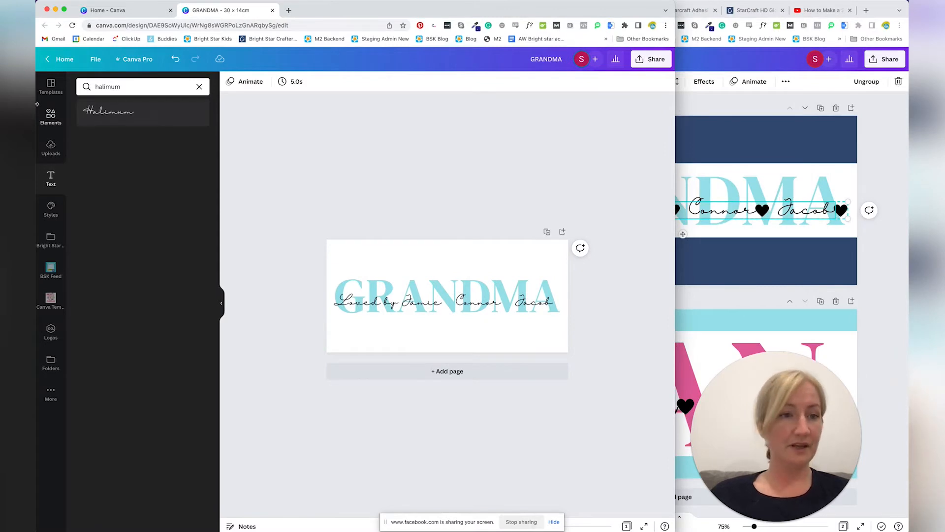
Step: Browse the elements library and search it for "heart"
left_click(51, 117)
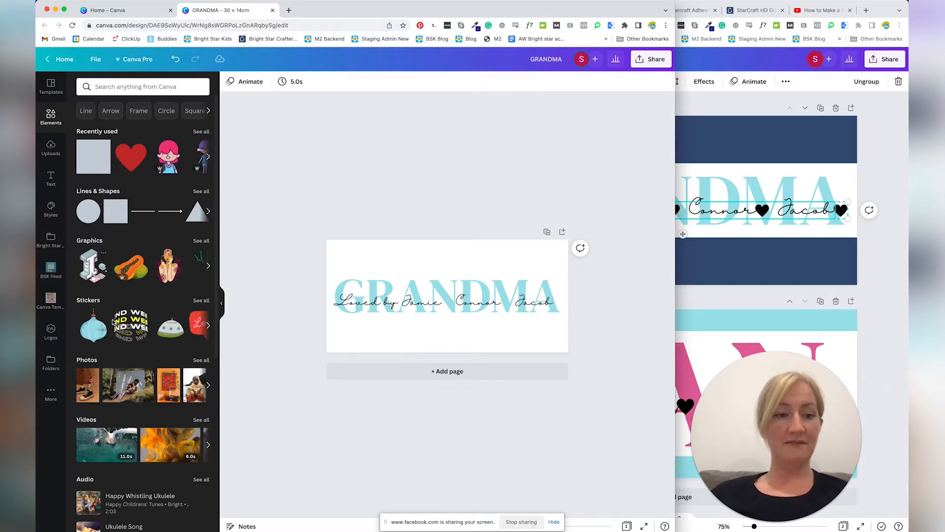
scroll(114, 328, "down", 5)
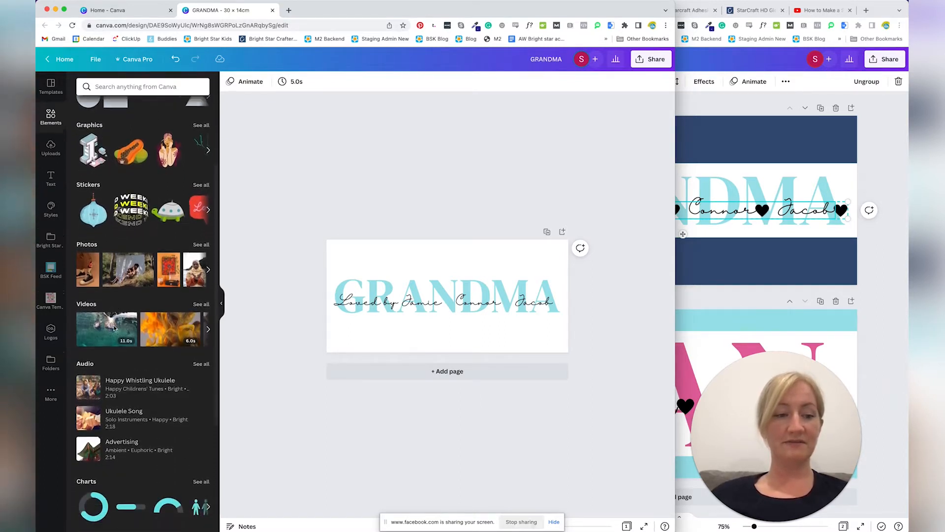
scroll(114, 328, "down", 1)
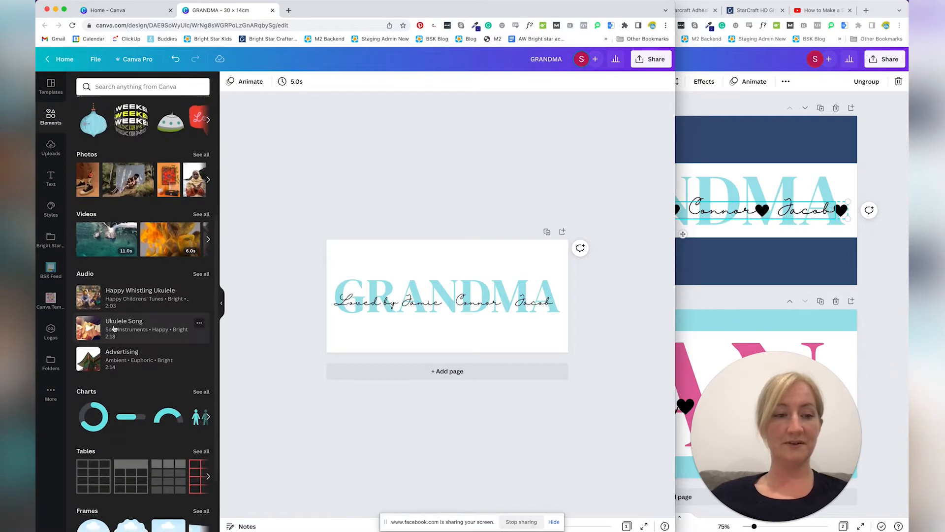
scroll(114, 329, "up", 2)
scroll(114, 328, "up", 4)
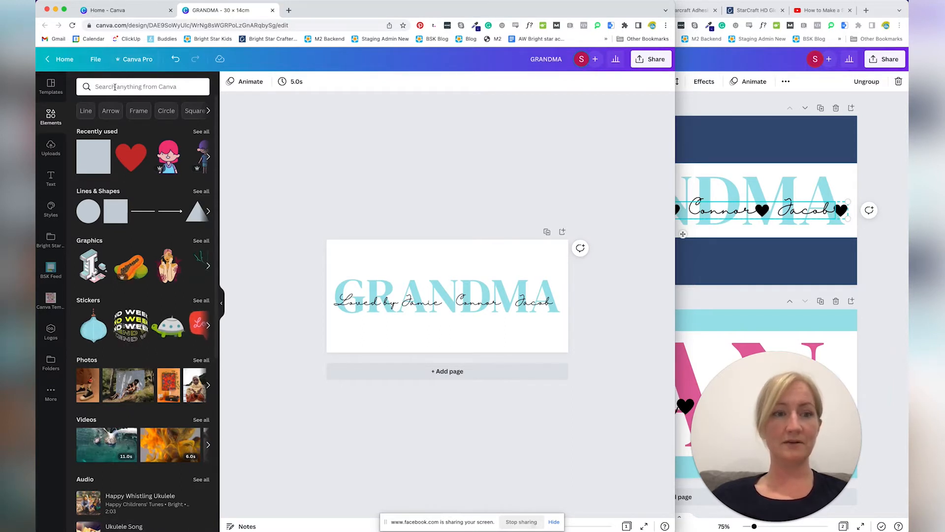
left_click(115, 87)
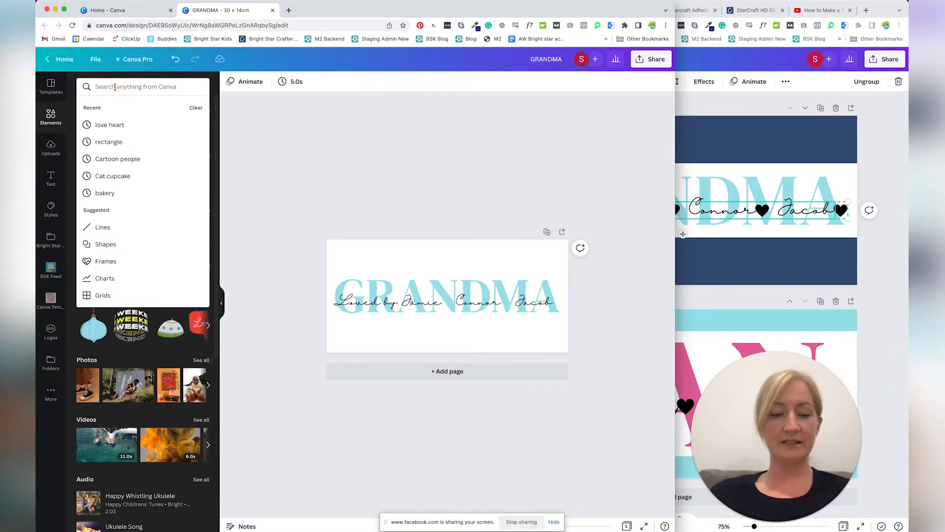
type("heart")
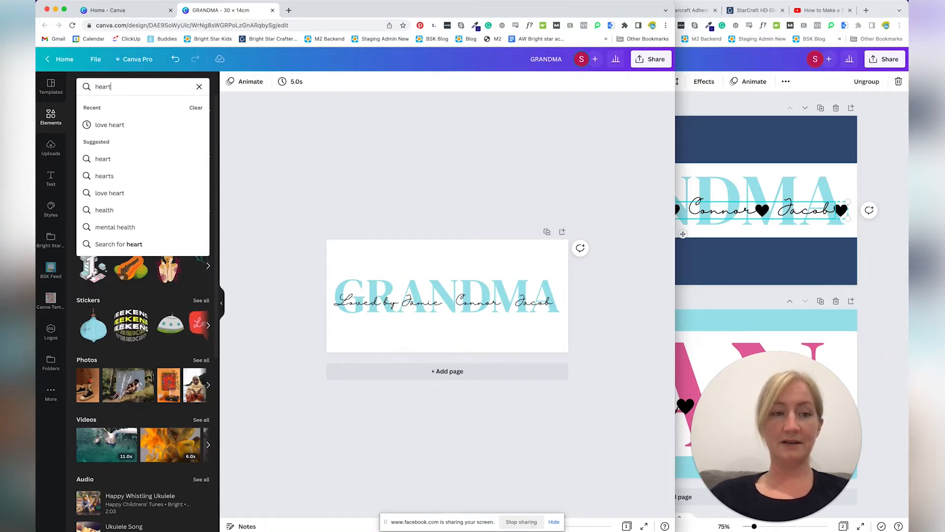
key("Return")
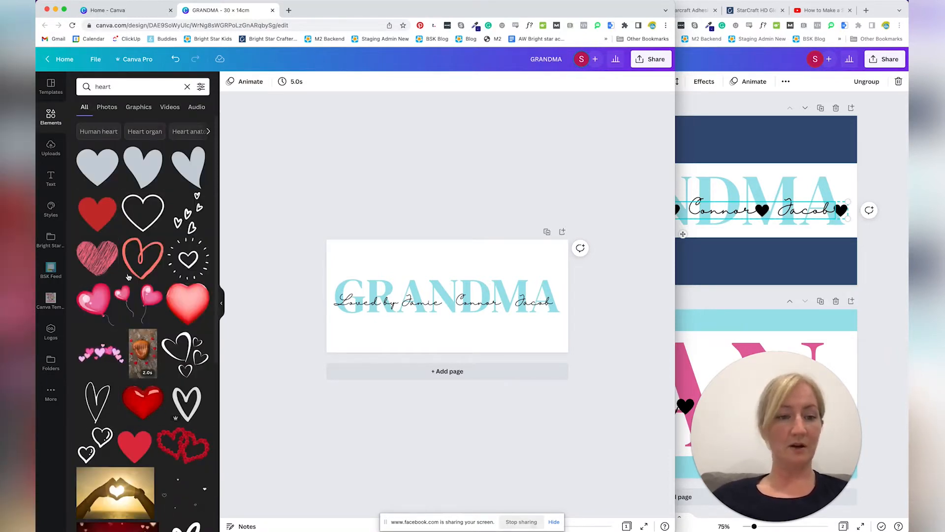
Step: Limit the heart search results to graphics and filter them to static ones only
scroll(153, 408, "down", 3)
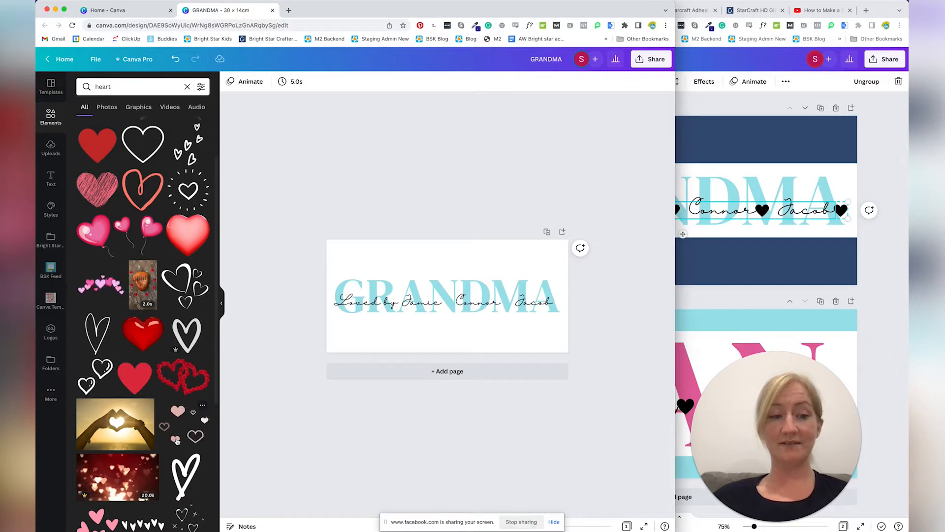
scroll(168, 344, "up", 3)
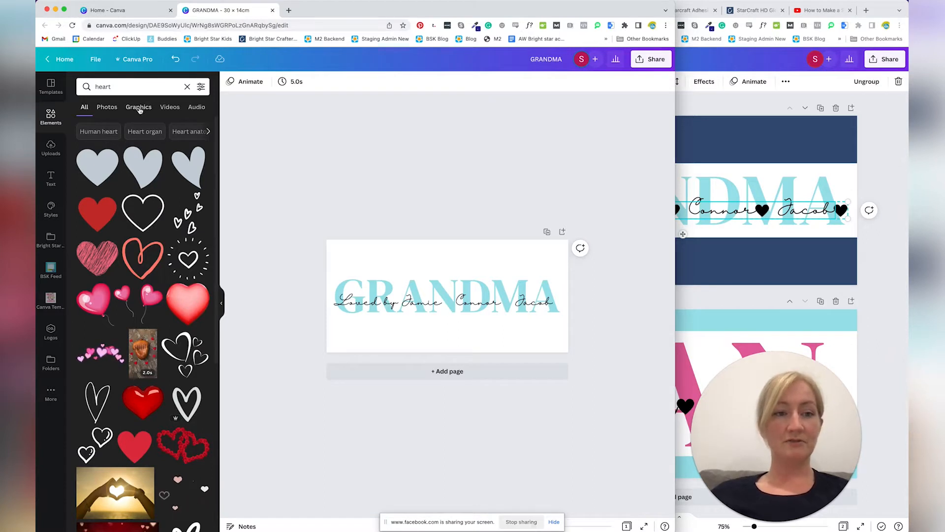
left_click(139, 108)
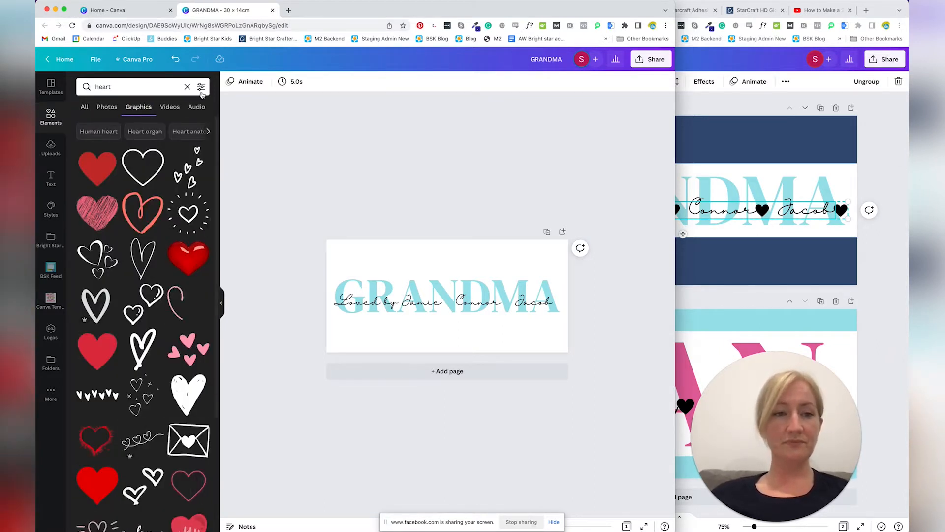
left_click(202, 88)
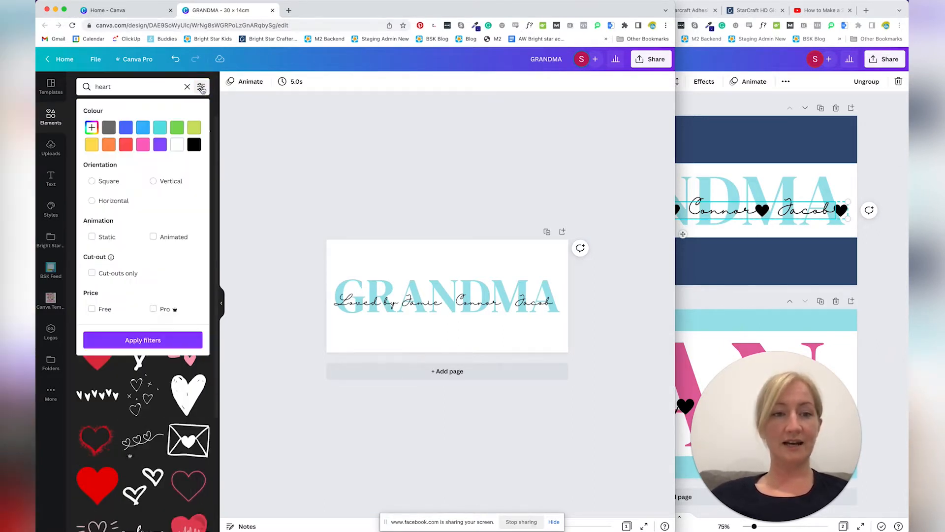
left_click(92, 237)
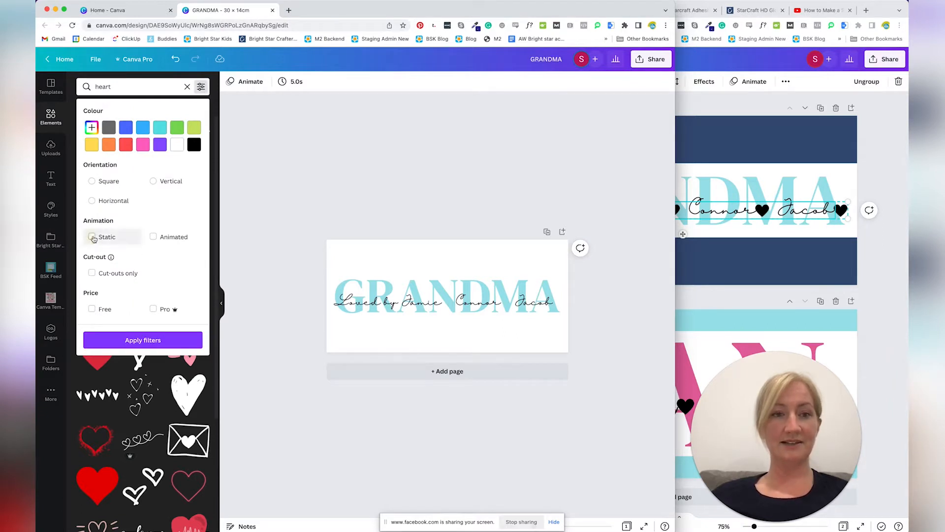
left_click(142, 341)
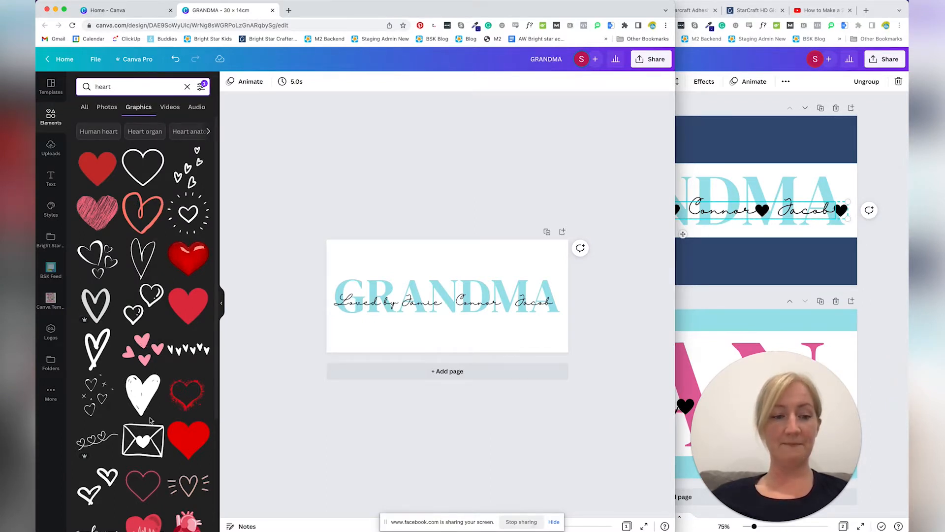
Step: Place the solid red heart graphic over the R of GRANDMA and bring it forward in front of the lettering
scroll(151, 421, "down", 5)
scroll(151, 420, "down", 8)
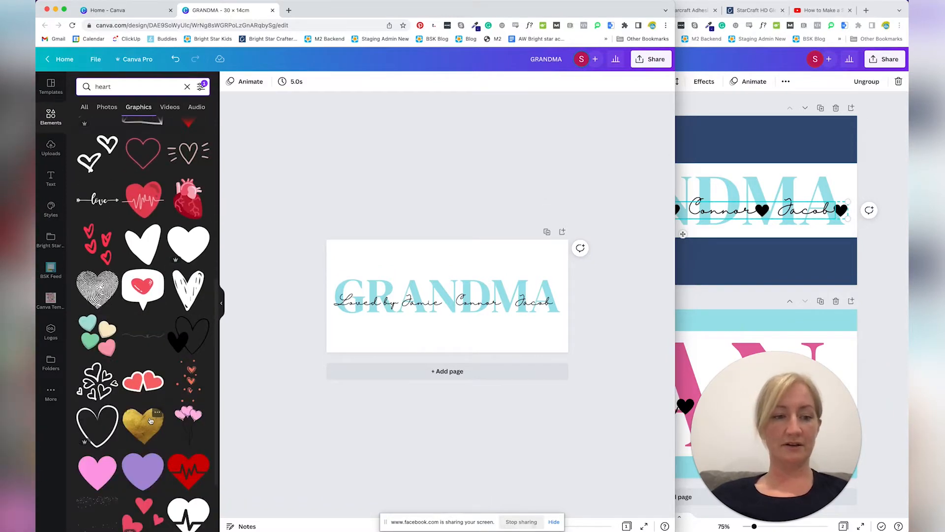
scroll(151, 420, "up", 13)
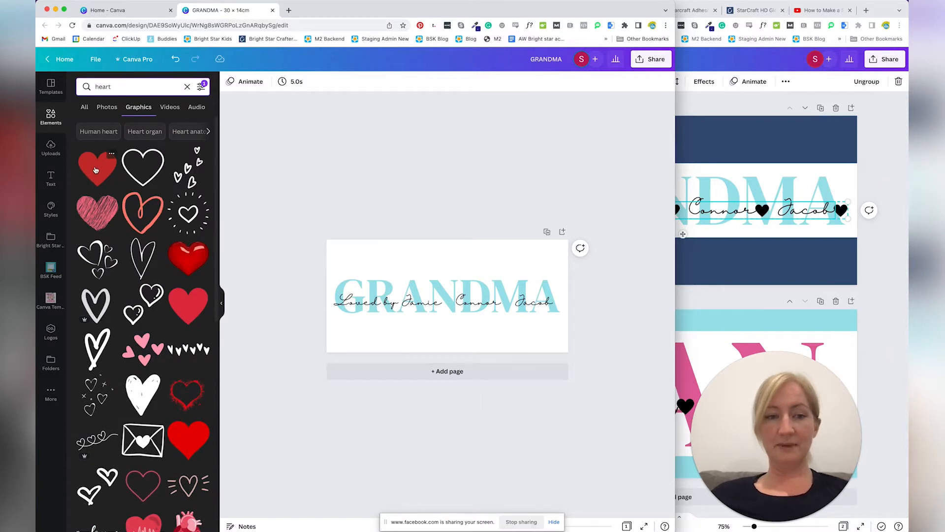
left_click_drag(95, 168, 396, 267)
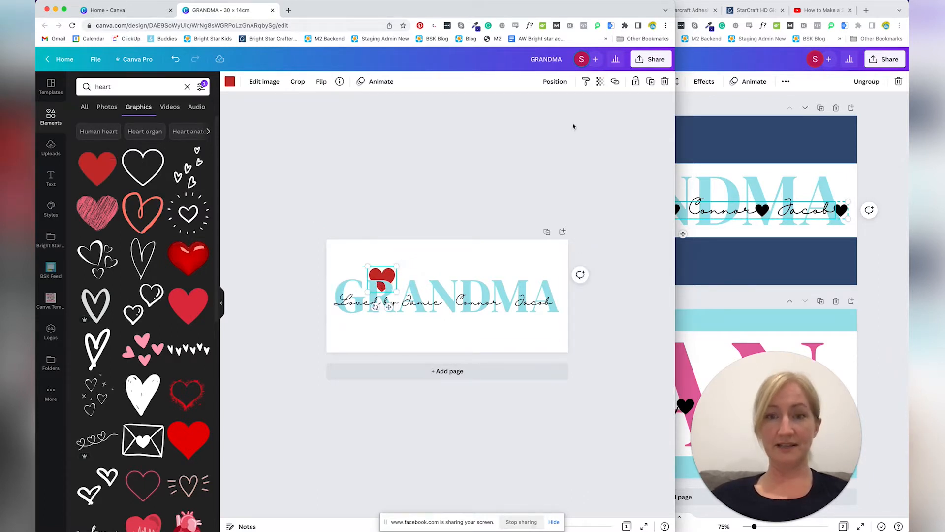
left_click(555, 83)
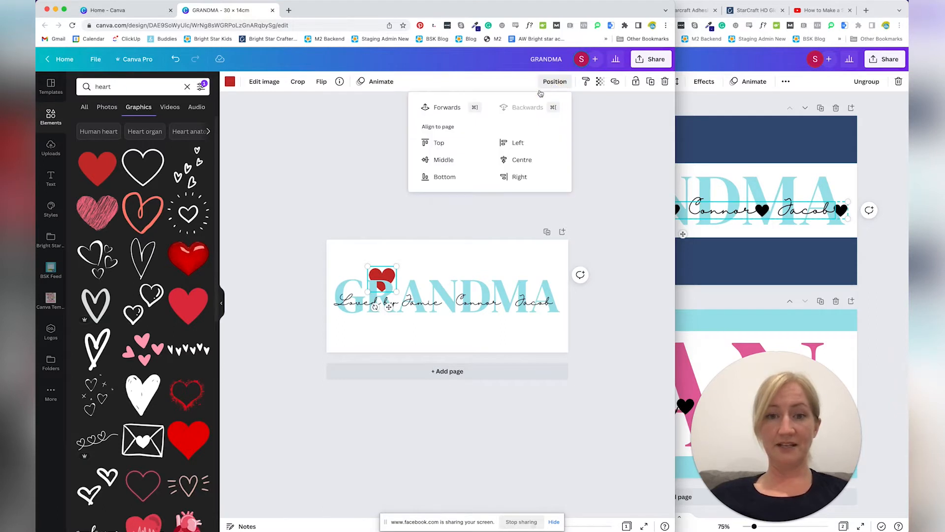
left_click(447, 107)
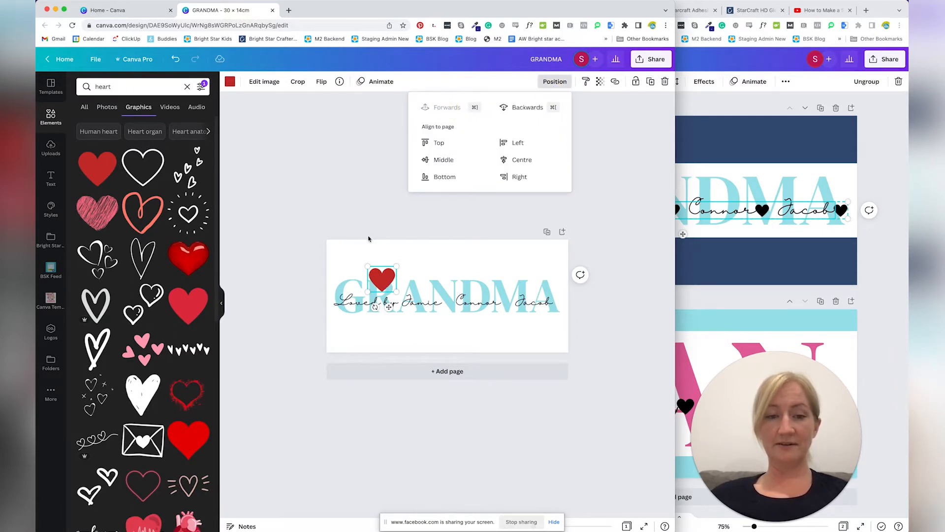
left_click(374, 252)
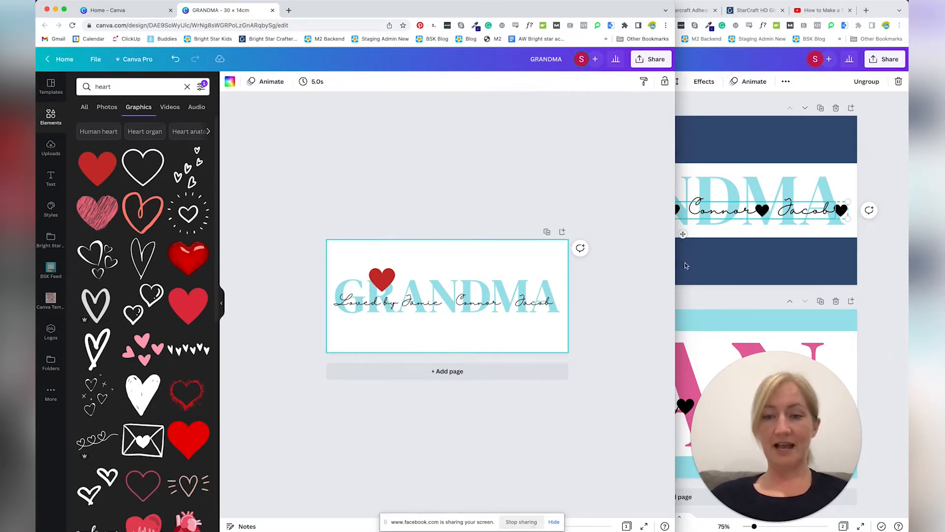
Step: Widen the design window, shrink the red heart to script-text height and move it between the first and second children's names
left_click_drag(677, 260, 907, 256)
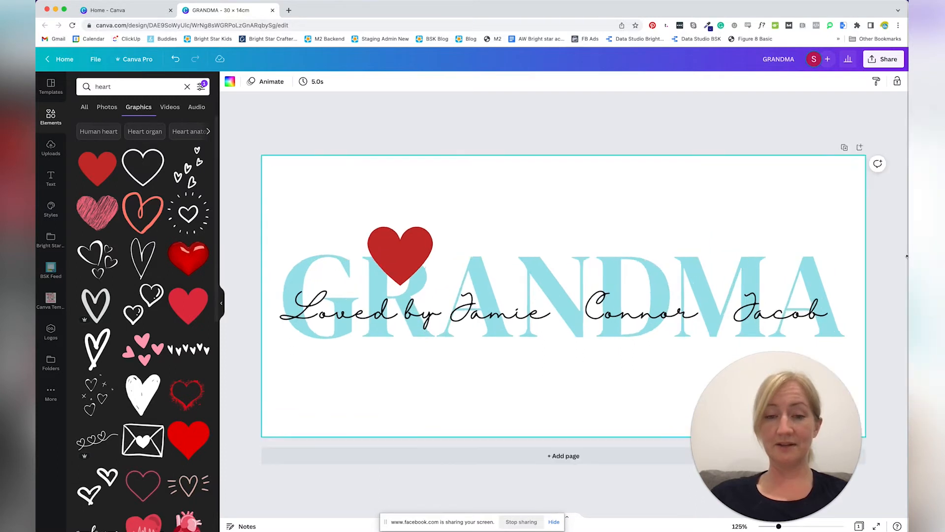
left_click(400, 247)
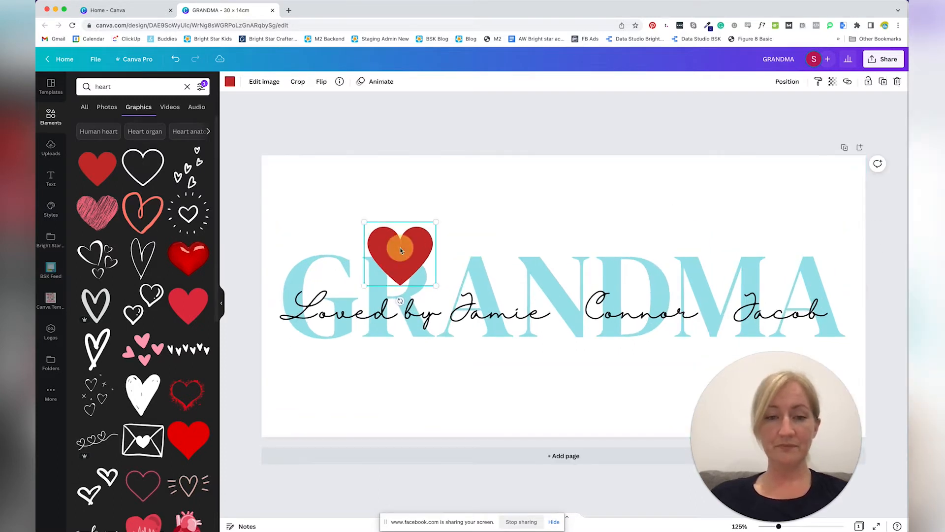
left_click_drag(363, 220, 561, 309)
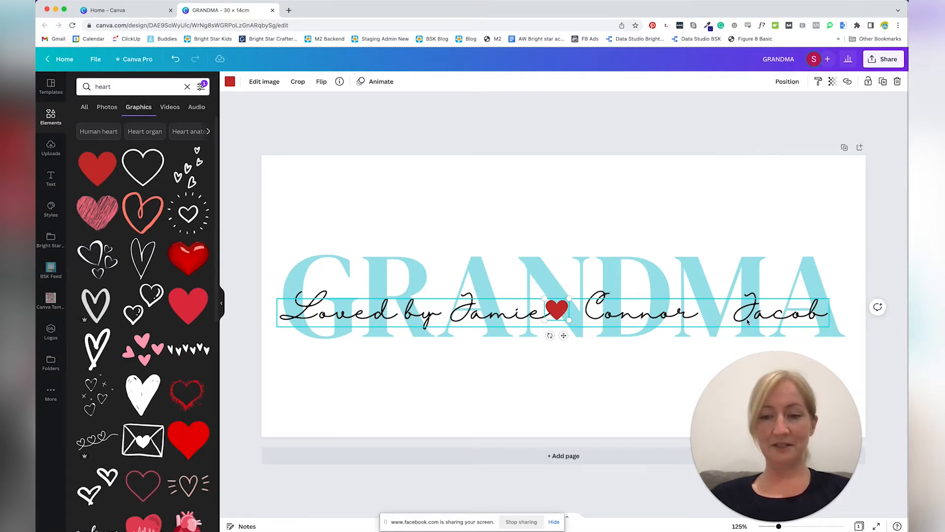
left_click(558, 309)
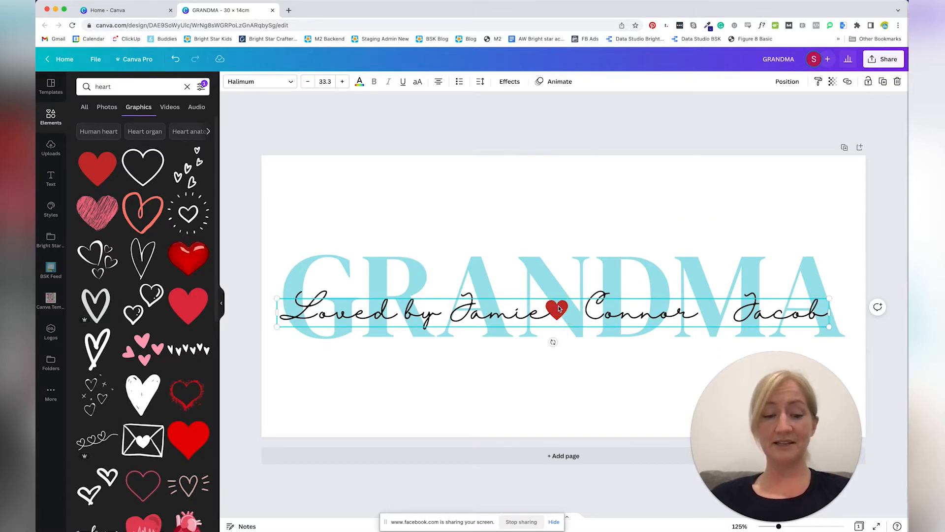
key("super+d")
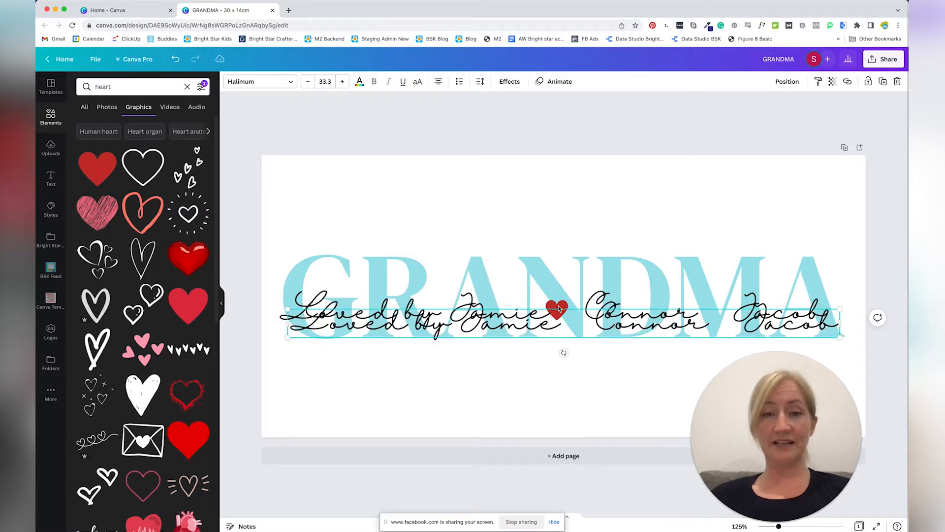
key("Delete")
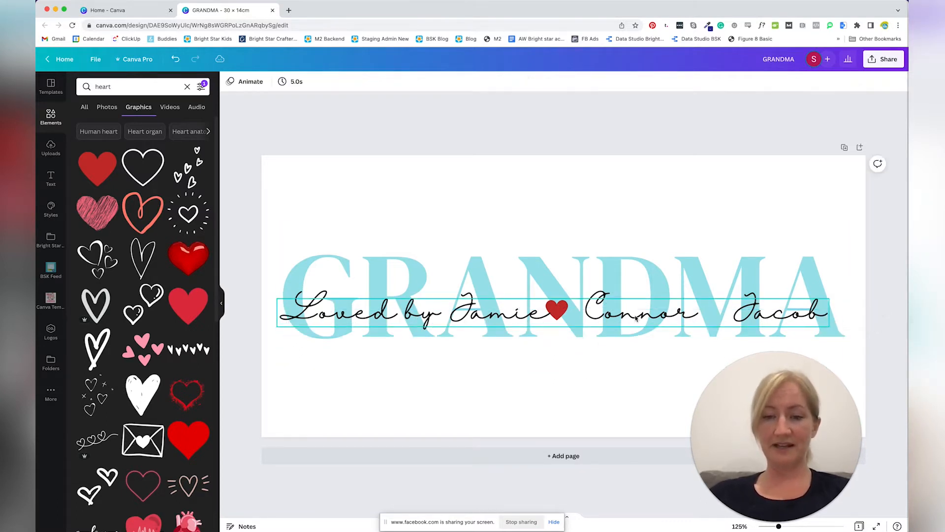
Step: Try to send the script names line and the GRANDMA lettering backwards together, behind the red heart
left_click(563, 309)
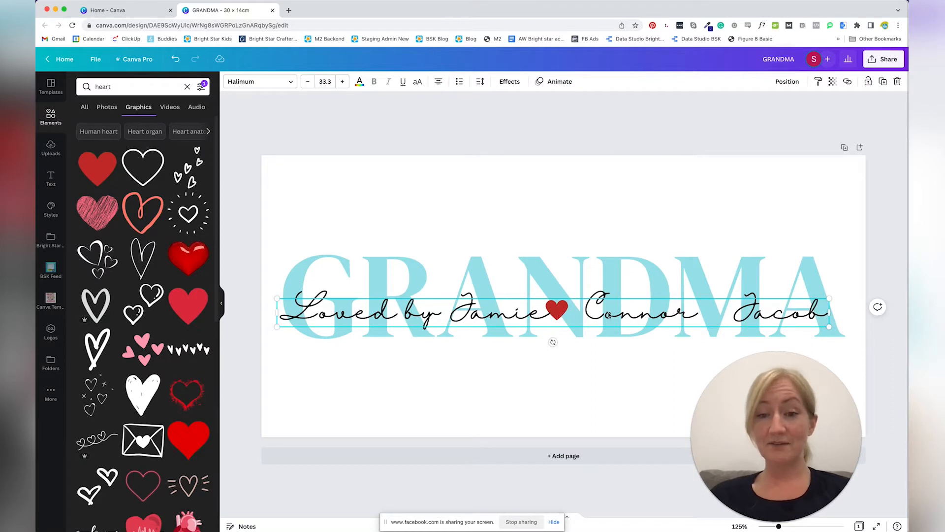
left_click(613, 270, "shift")
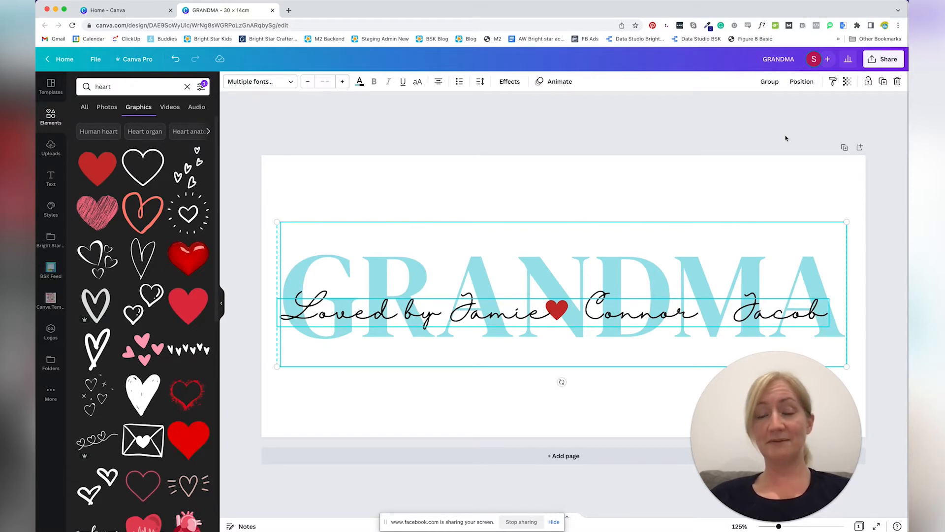
left_click(716, 175)
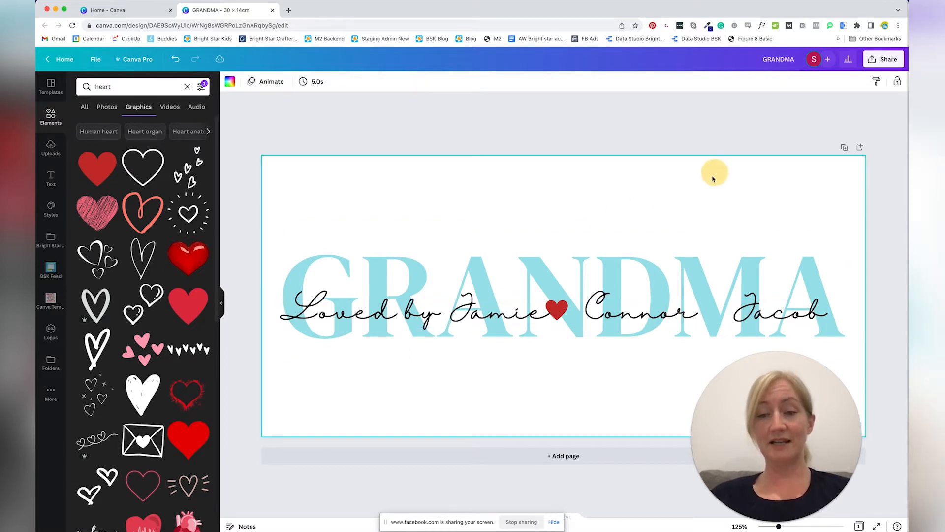
left_click(629, 310)
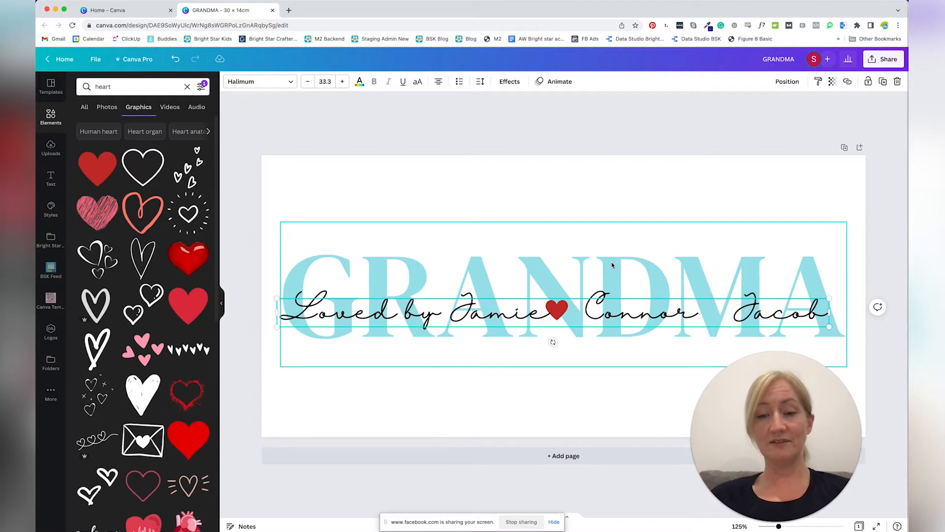
left_click(613, 265, "shift")
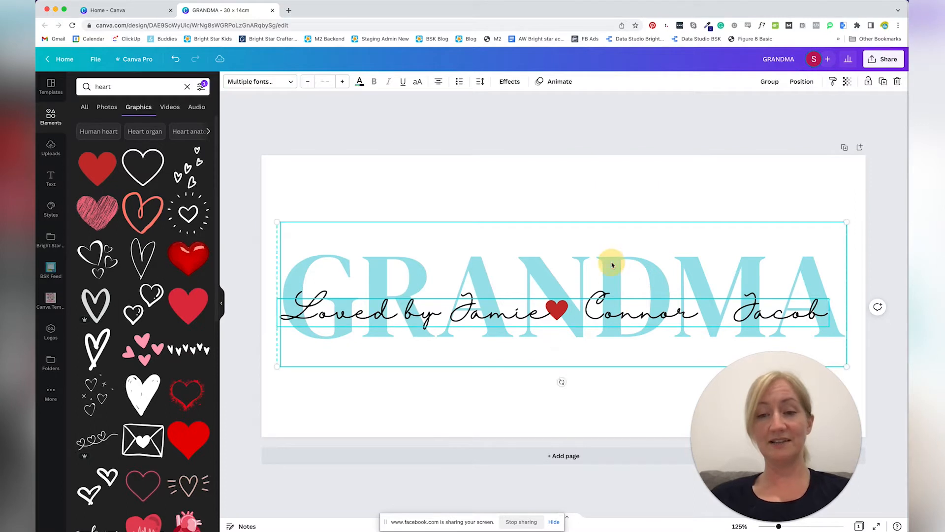
left_click(802, 83)
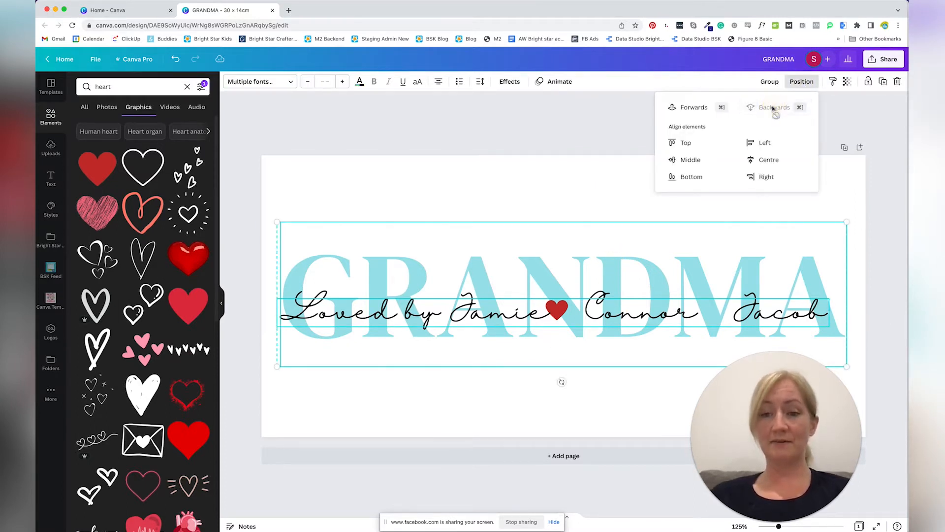
left_click(595, 183)
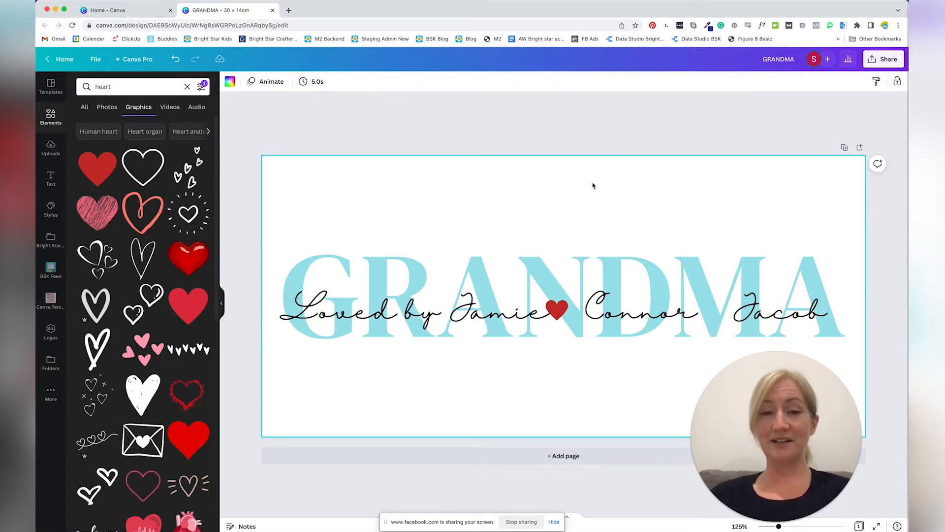
Step: Nudge the red heart closer to the first child's name, then duplicate it and place the copy between the second and third names
left_click(555, 312)
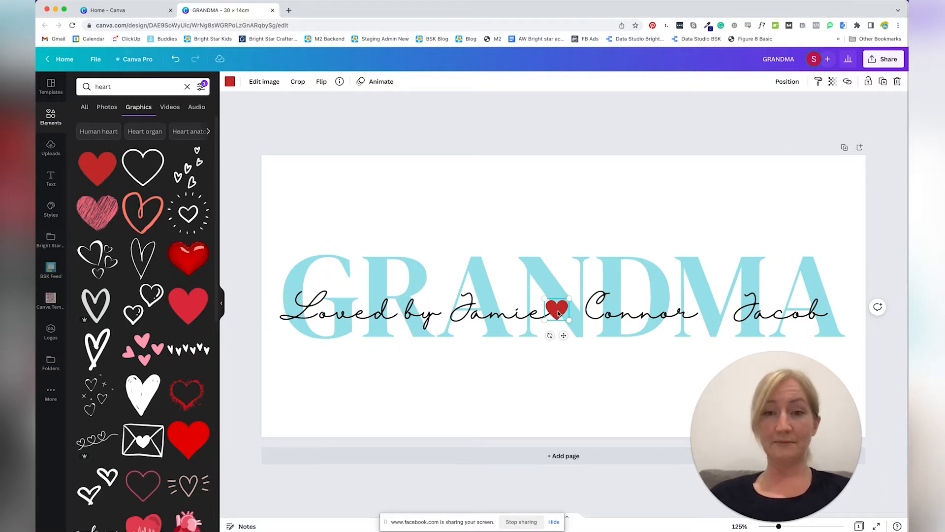
mouse_move(559, 313)
left_mouse_down()
mouse_move(615, 312)
mouse_move(555, 312)
left_mouse_up()
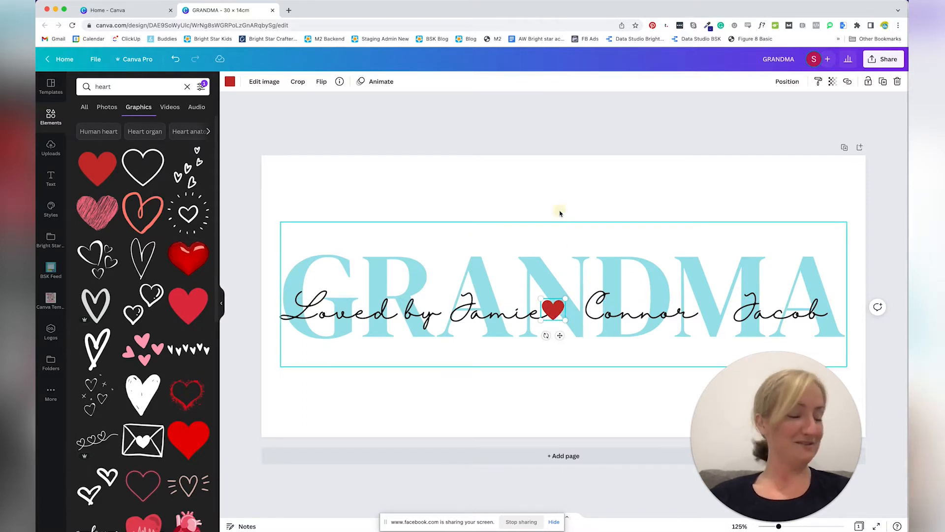
key("super+d")
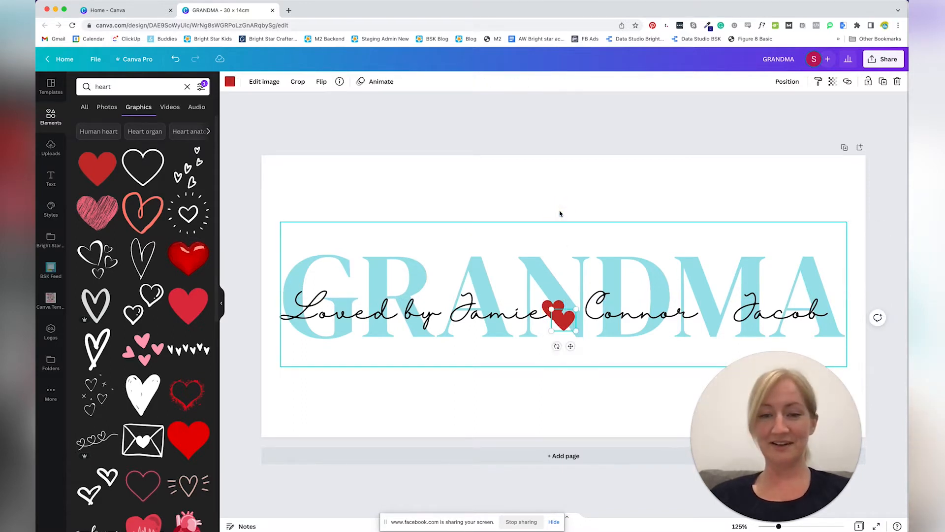
left_click_drag(564, 318, 705, 305)
Step: Recolour both red hearts in the names line to the document's black
left_click(557, 306)
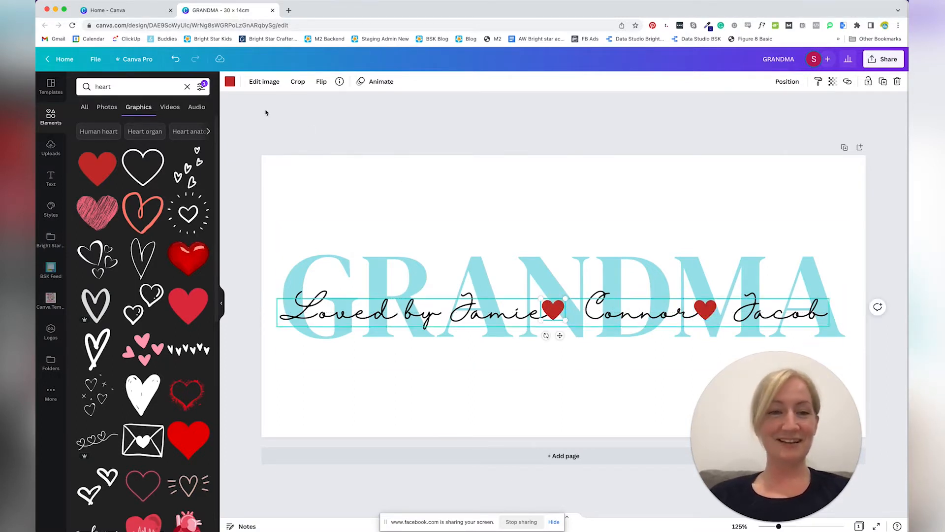
left_click(230, 83)
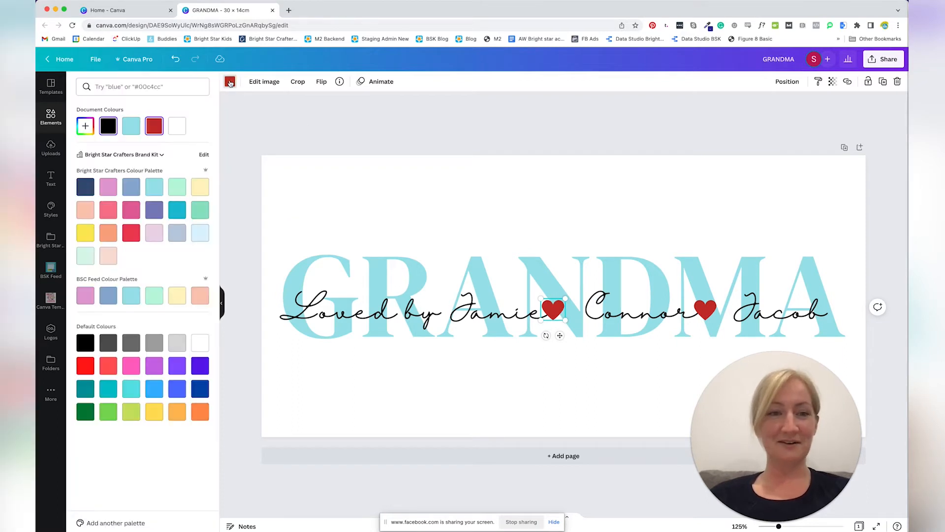
left_click(109, 127)
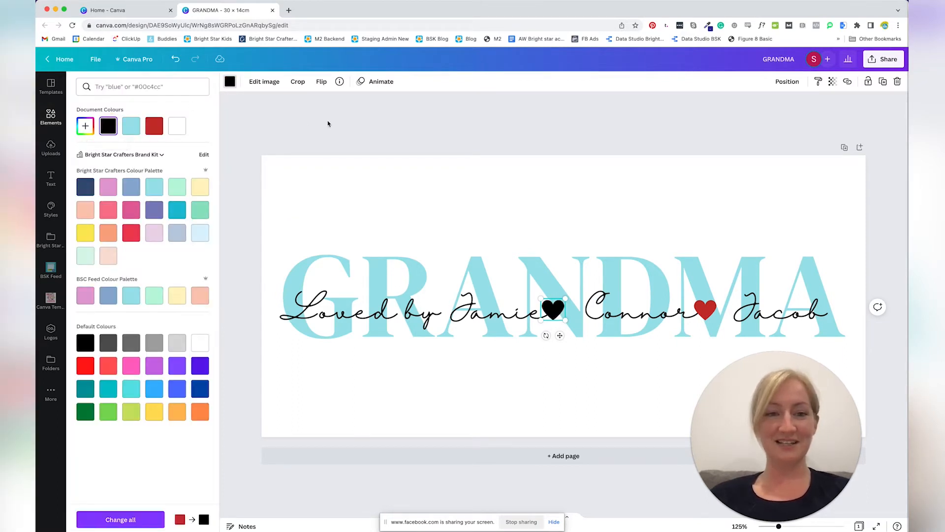
left_click(328, 121)
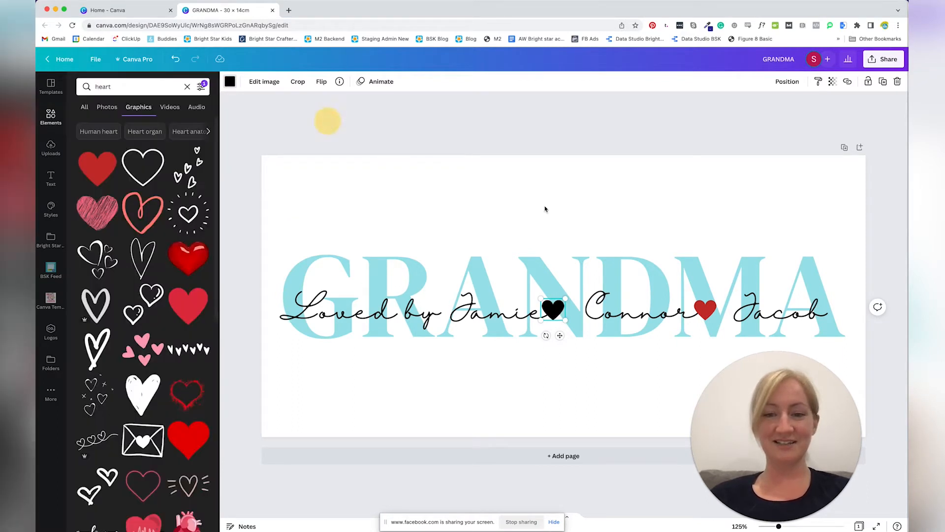
left_click(710, 311)
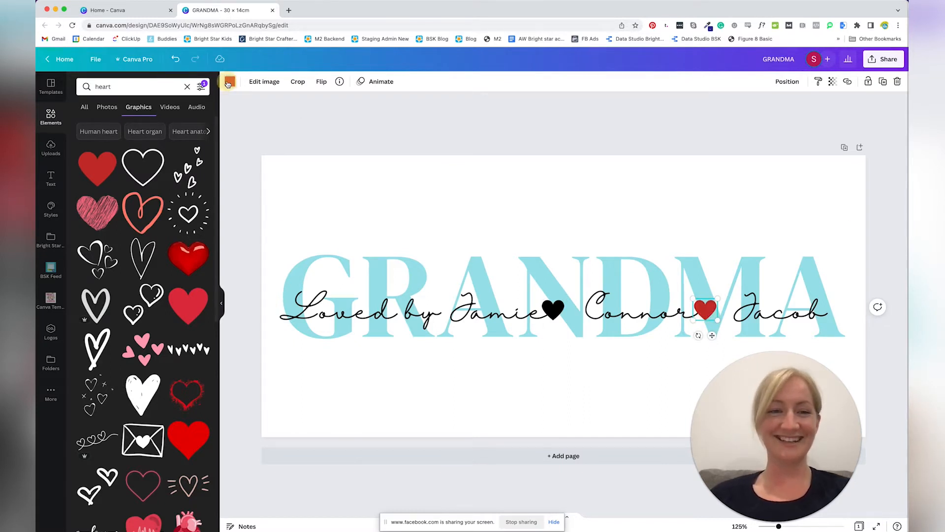
left_click(229, 82)
left_click(108, 126)
left_click(292, 120)
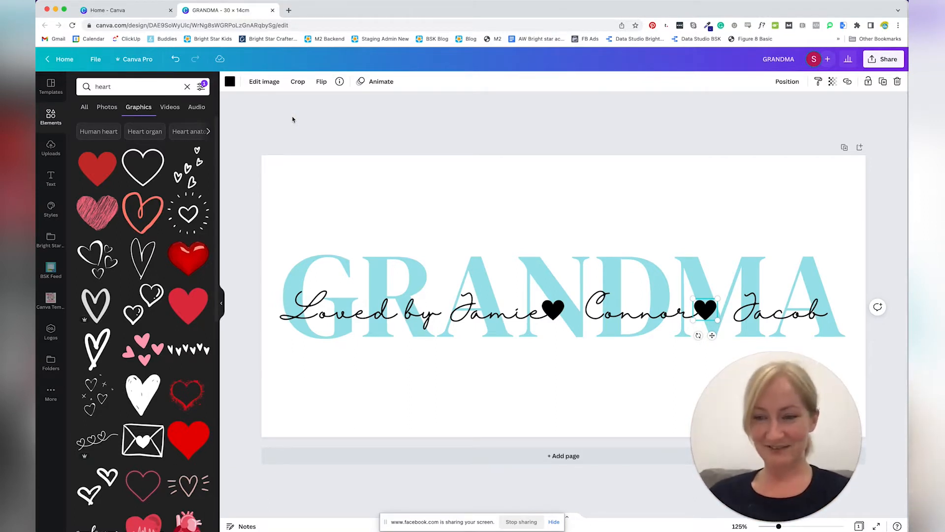
Step: Duplicate the second black heart and place the copy directly after the third child's name
key("super+d")
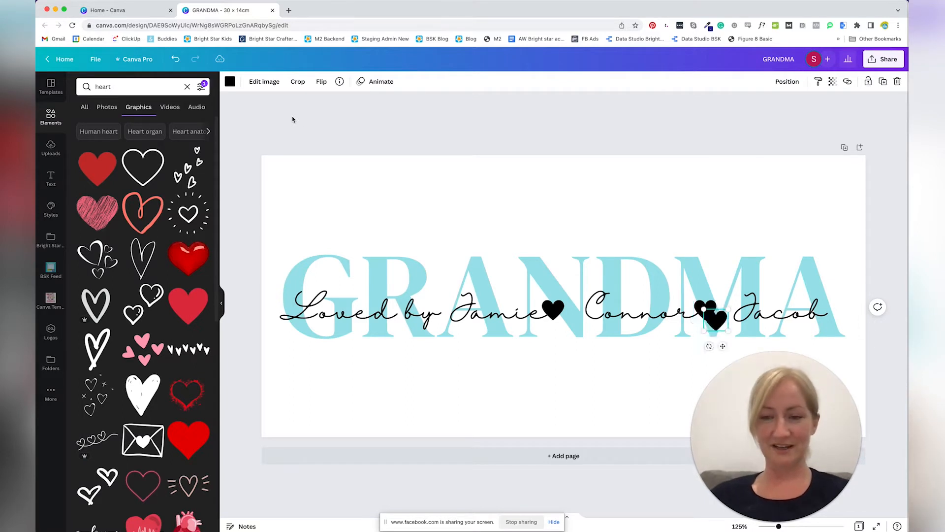
left_click_drag(717, 321, 834, 313)
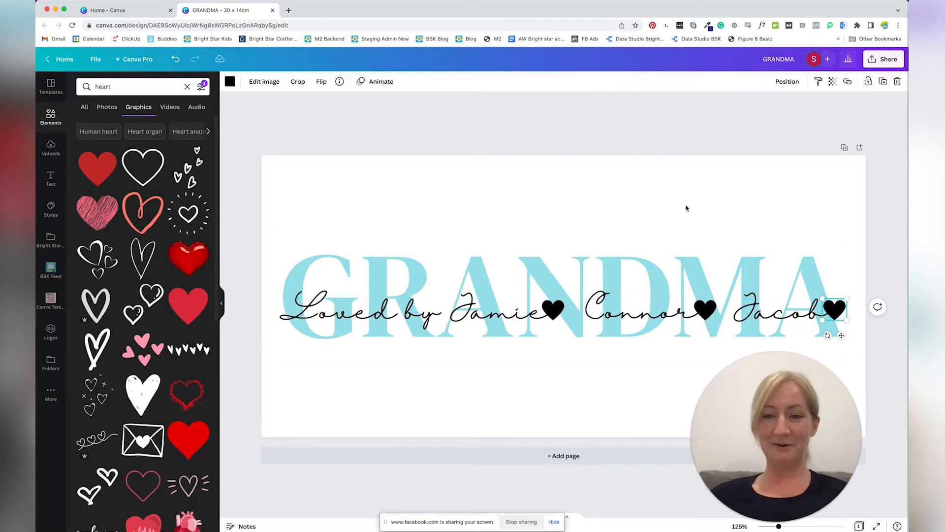
left_click(581, 205)
key("super+minus")
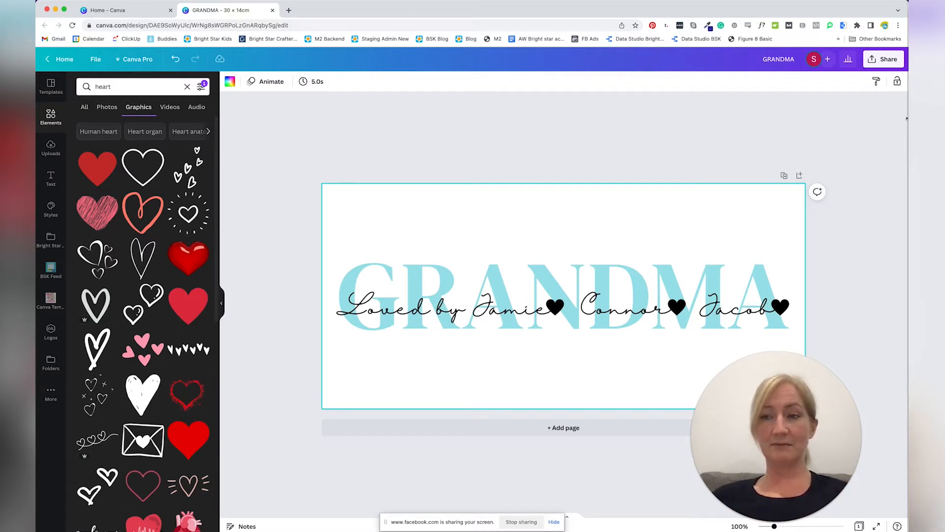
Step: Switch to Adobe Acrobat, close Grandma-Sign-FB-LIVE-2.pdf without saving, and examine the NAN and GRANDMA example sign PDFs
left_click_drag(907, 120, 651, 122)
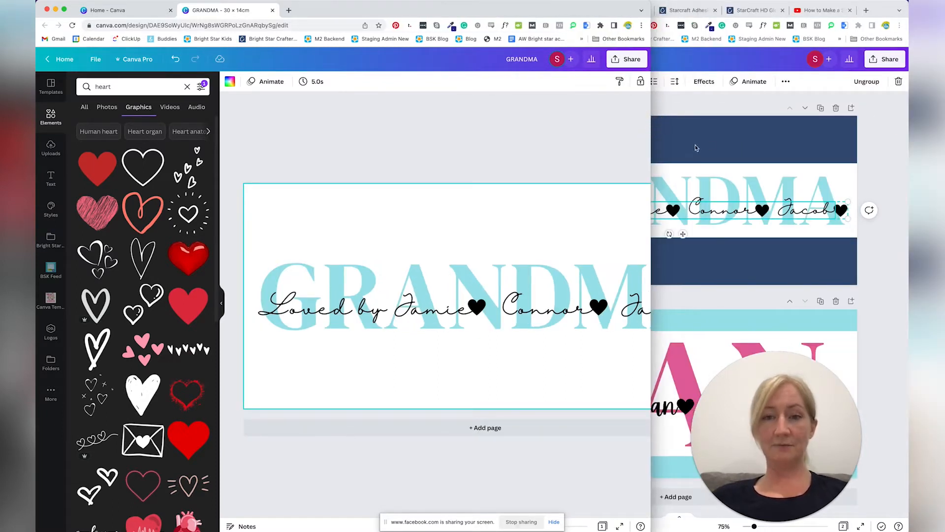
mouse_move(425, 528)
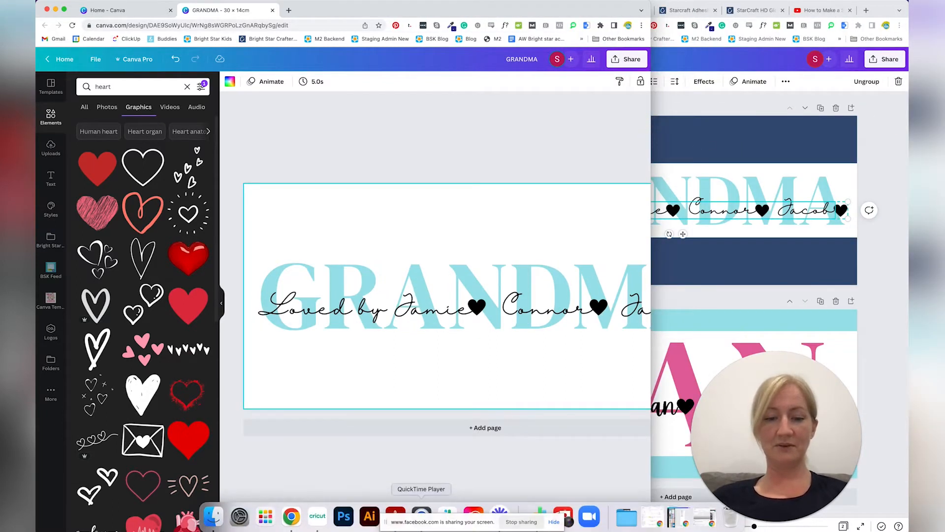
left_click(394, 514)
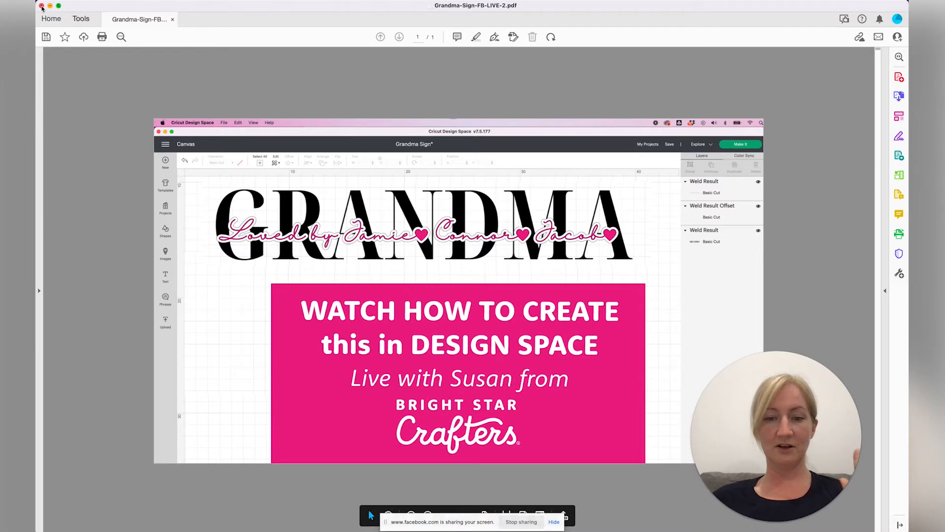
double_click(112, 7)
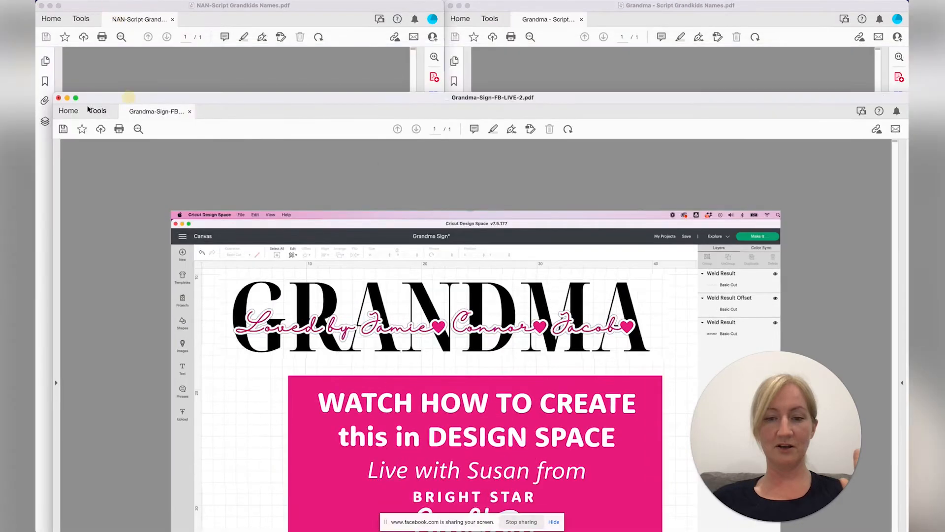
left_click(58, 98)
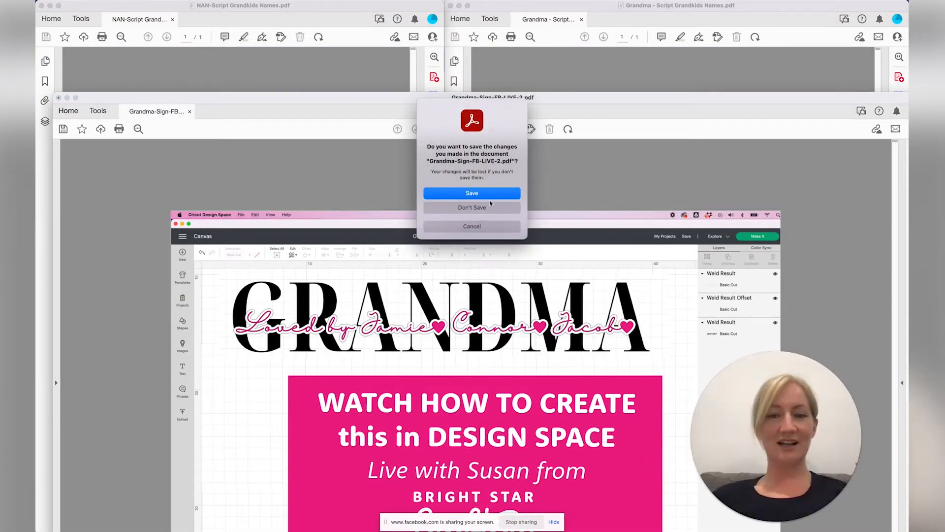
left_click(475, 210)
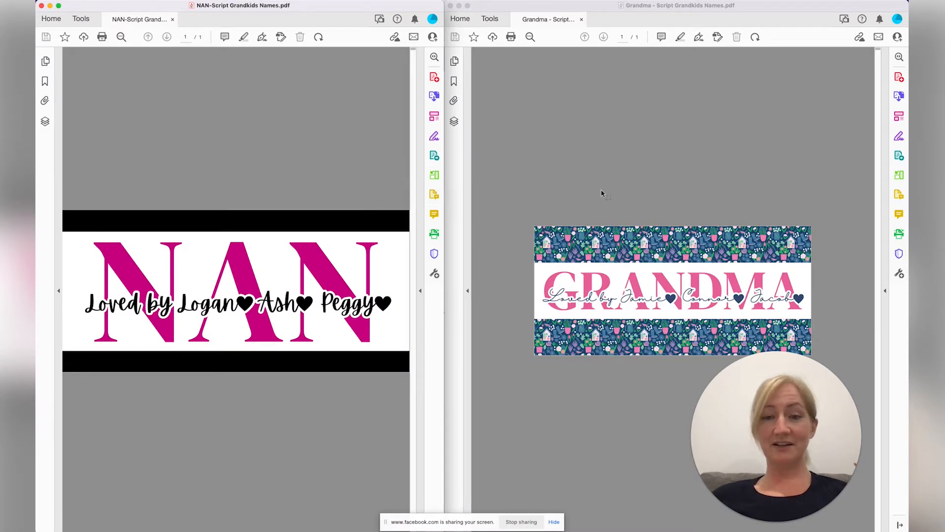
left_click(598, 184)
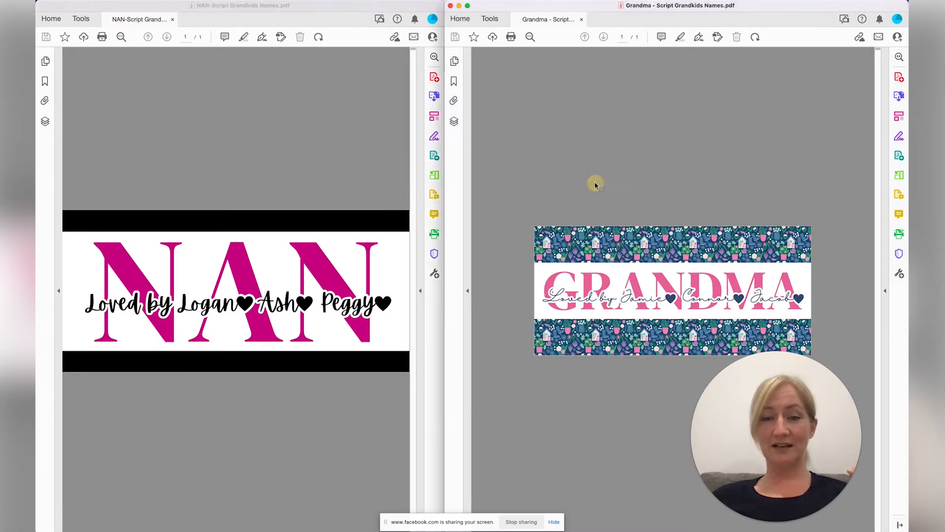
left_click(328, 171)
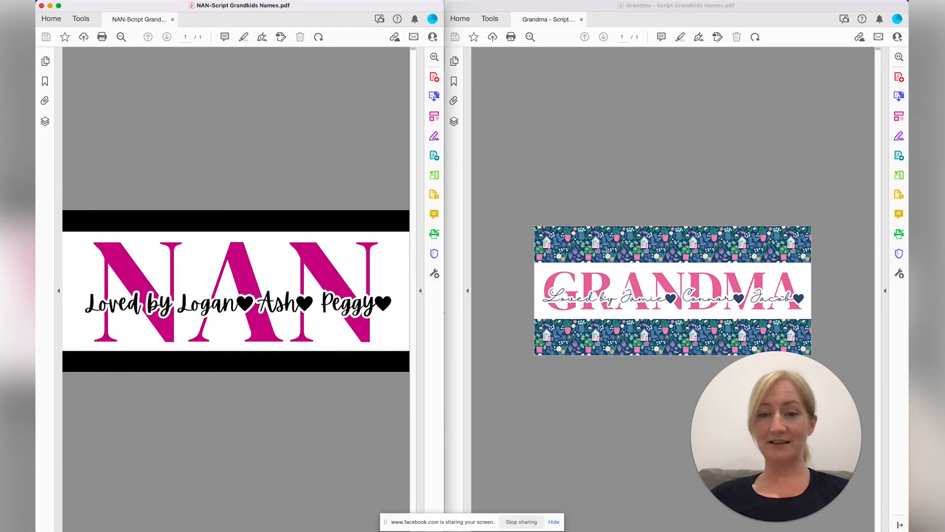
Step: Switch back to Canva in Chrome and copy the upper navy band from the existing GRANDMA design into the new sign
mouse_move(360, 528)
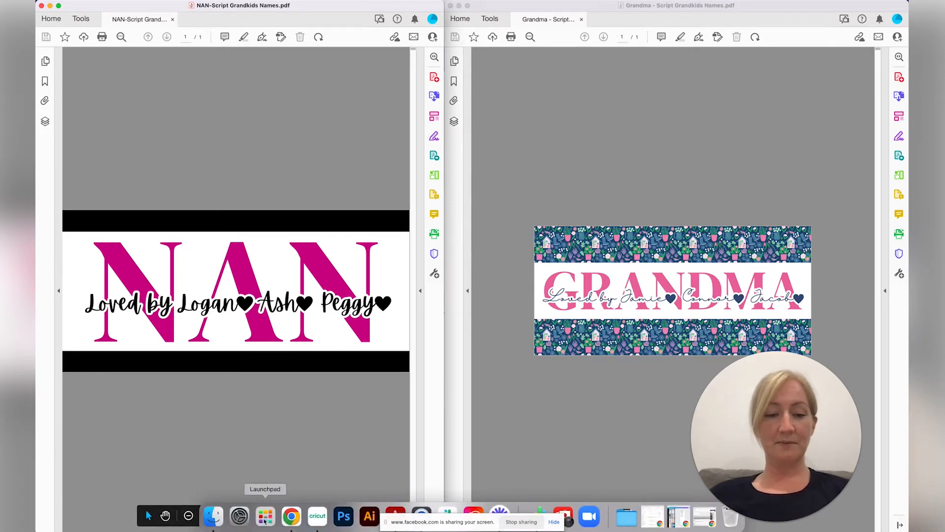
left_click(292, 516)
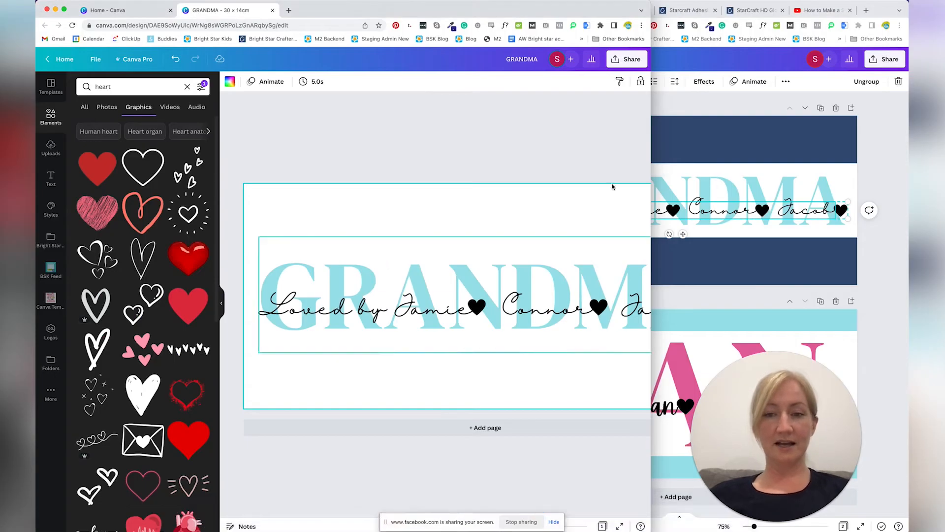
left_click(706, 130)
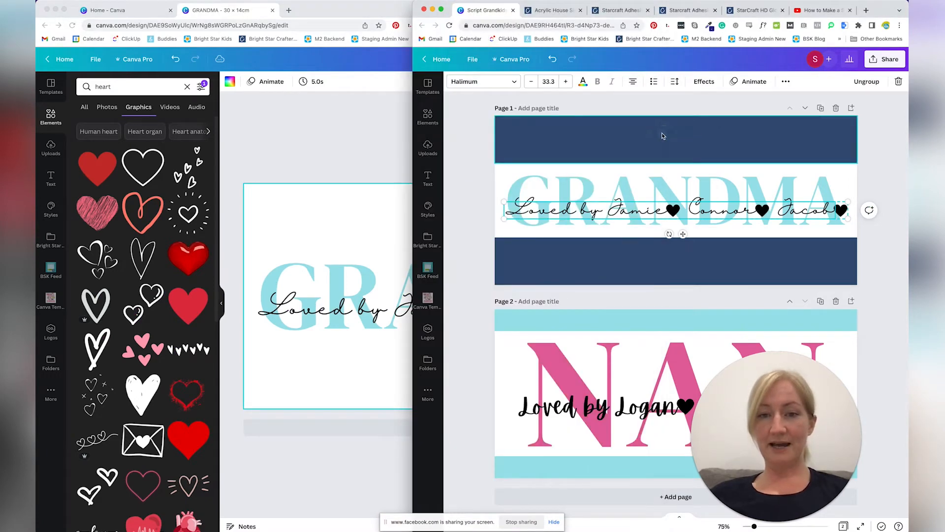
left_click(662, 132)
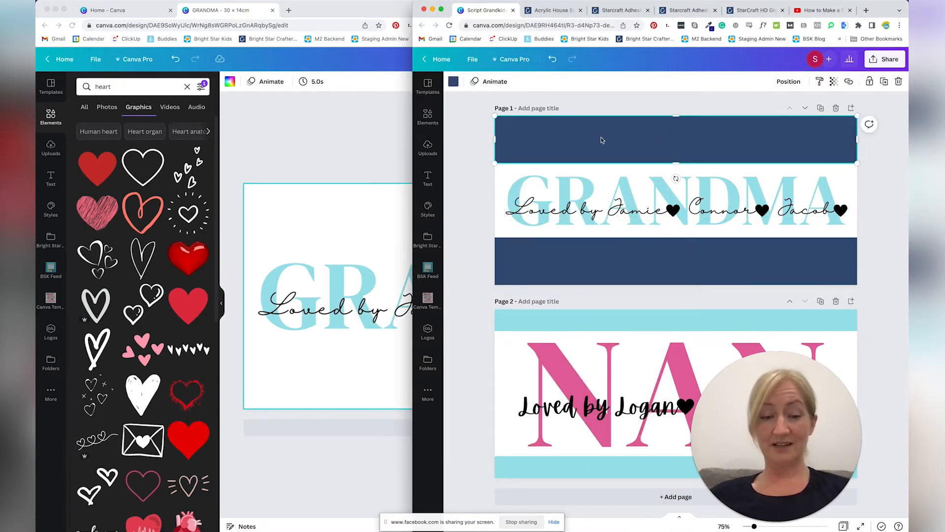
left_click(354, 113)
key("ctrl+v")
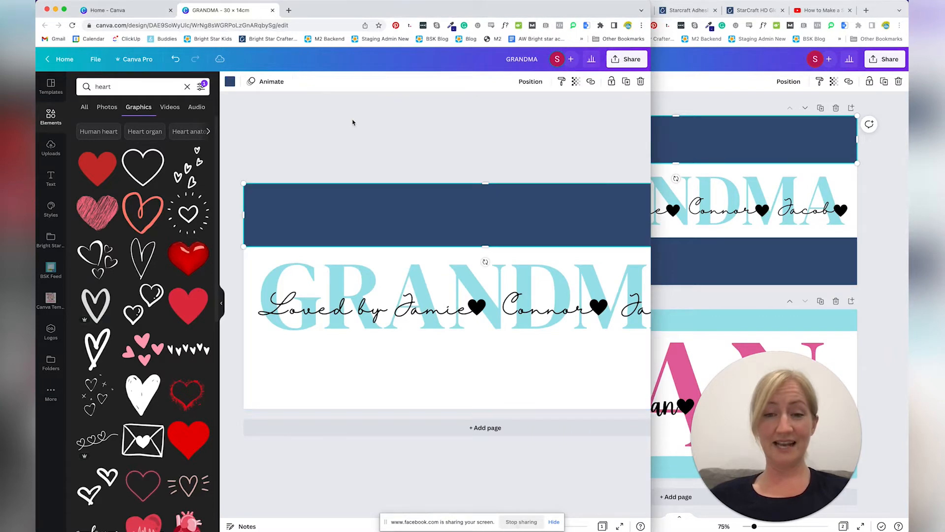
Step: Widen the design window, duplicate the navy band and align the copy with the lower edge of the sign
left_click_drag(651, 146, 787, 143)
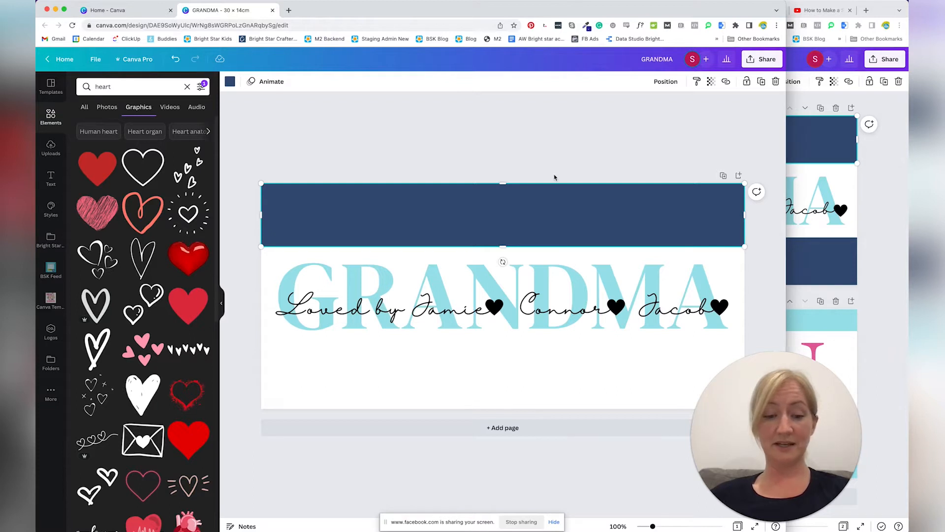
key("ctrl+d")
left_click_drag(512, 216, 503, 369)
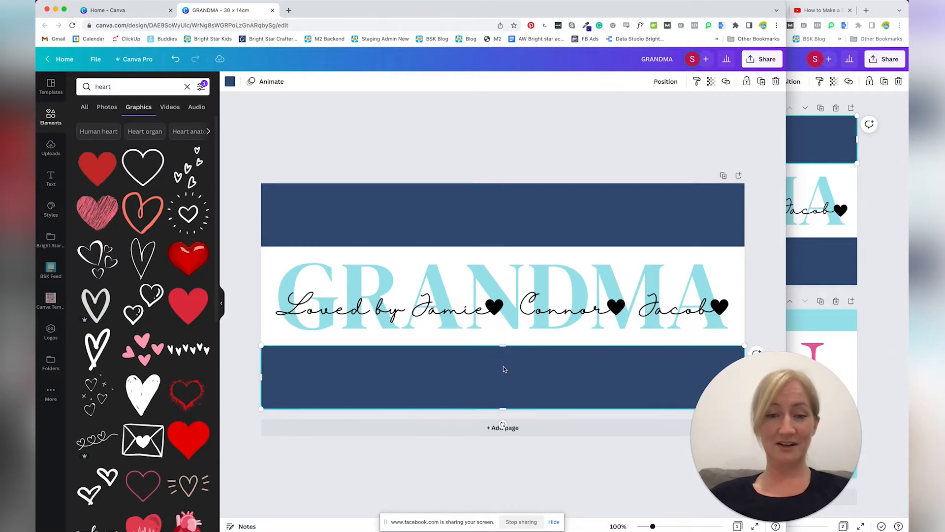
left_click(523, 136)
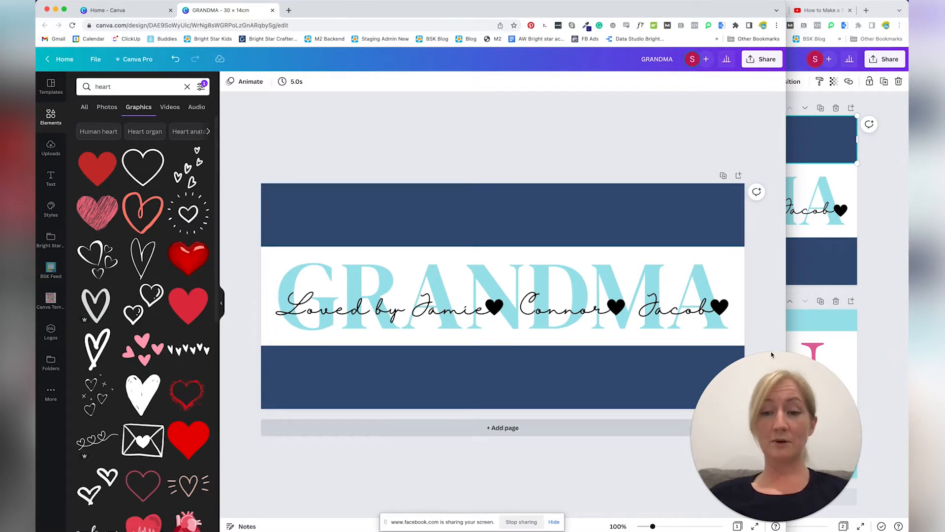
Step: Select and copy all elements of the NAN sign on page 2 of the existing design
left_click(873, 310)
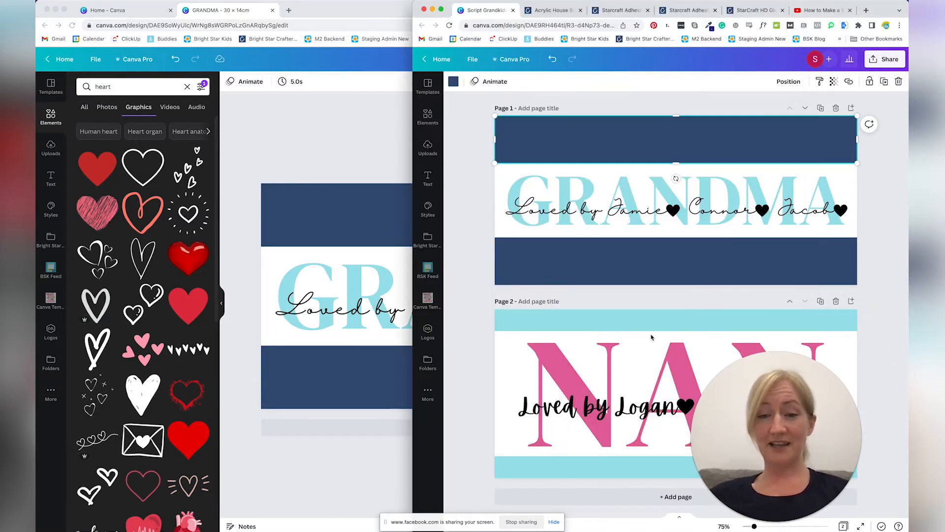
scroll(652, 338, "down", 1)
left_click_drag(475, 319, 478, 397)
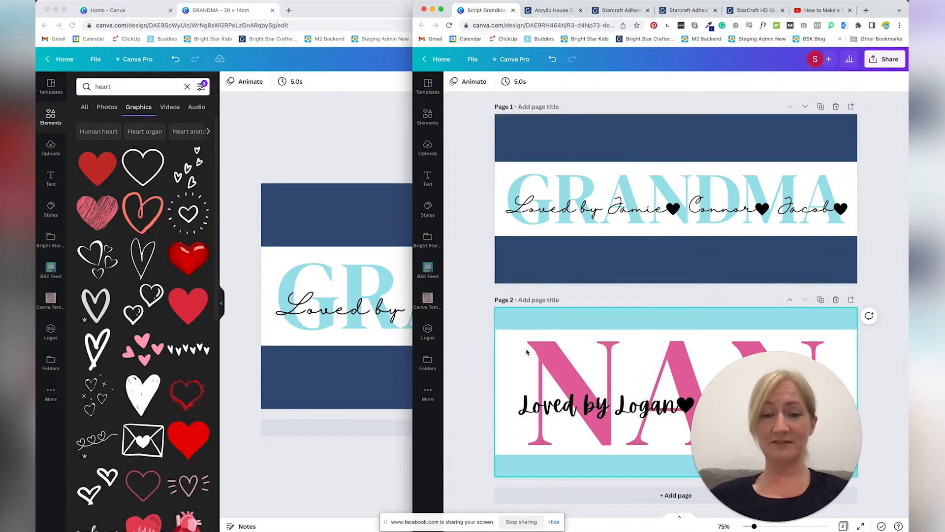
left_click_drag(481, 322, 560, 341)
left_click_drag(815, 440, 892, 474)
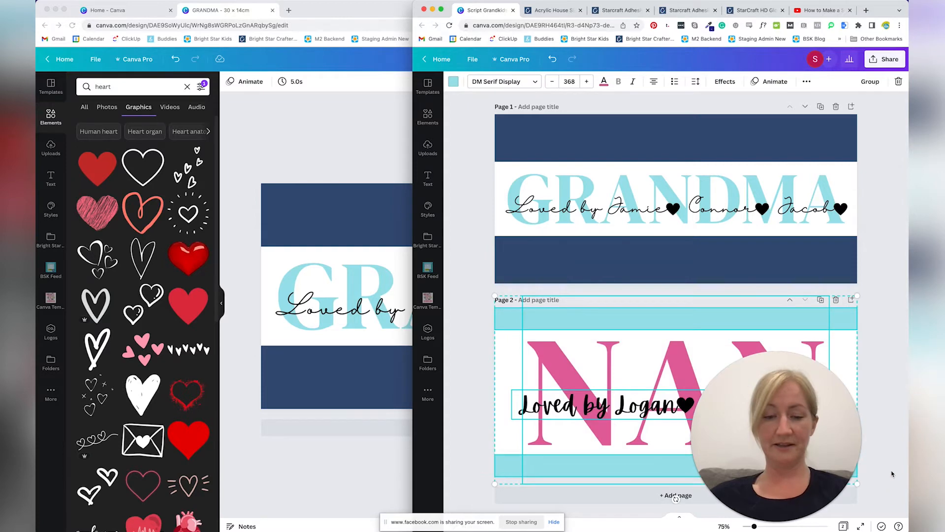
Step: Add a second page to the new GRANDMA design and paste the copied NAN sign elements onto it
left_click(258, 391)
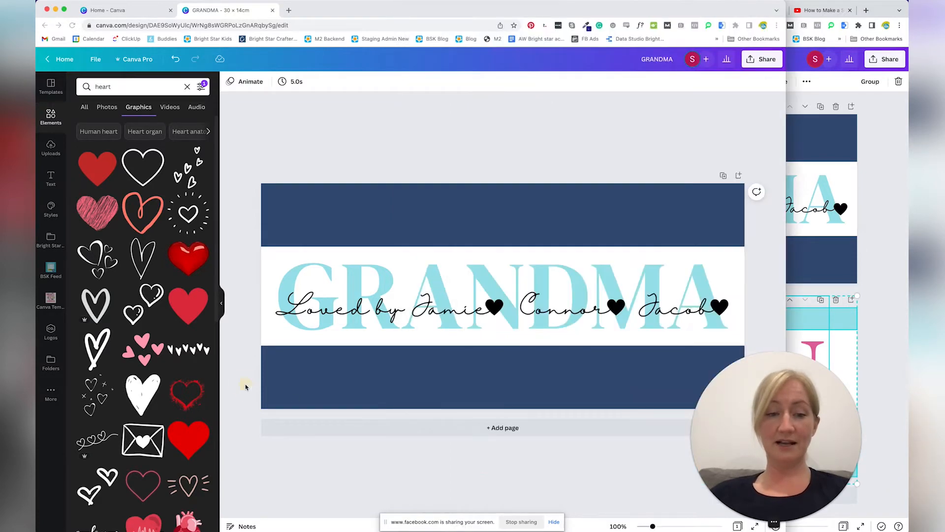
left_click(468, 429)
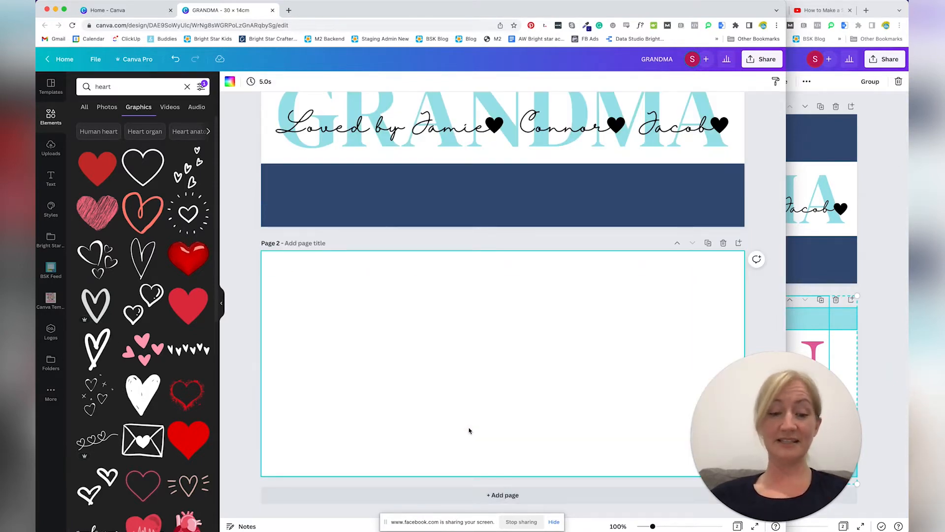
key("ctrl+v")
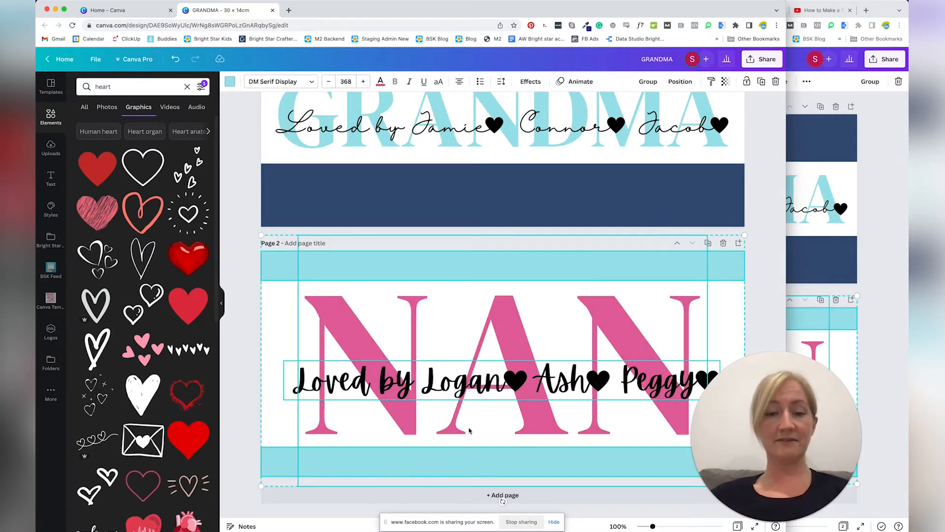
left_click(238, 273)
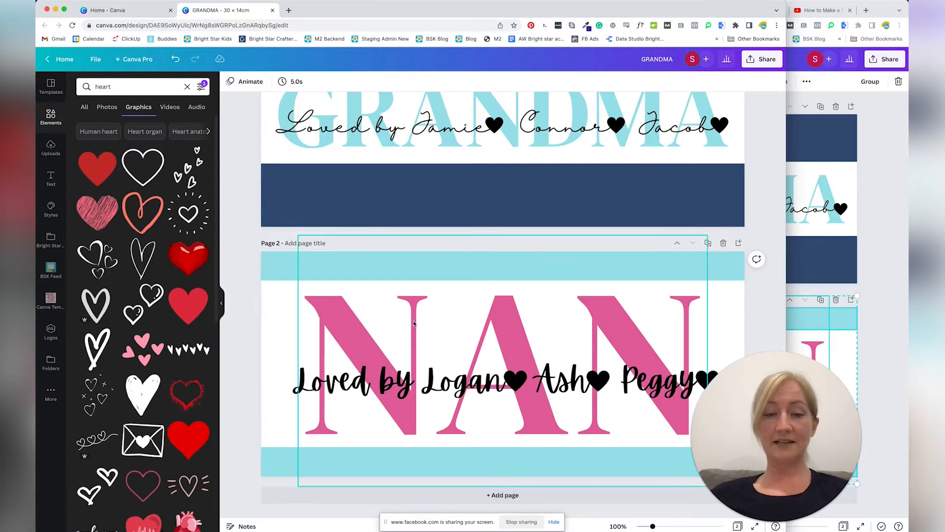
scroll(413, 323, "up", 2)
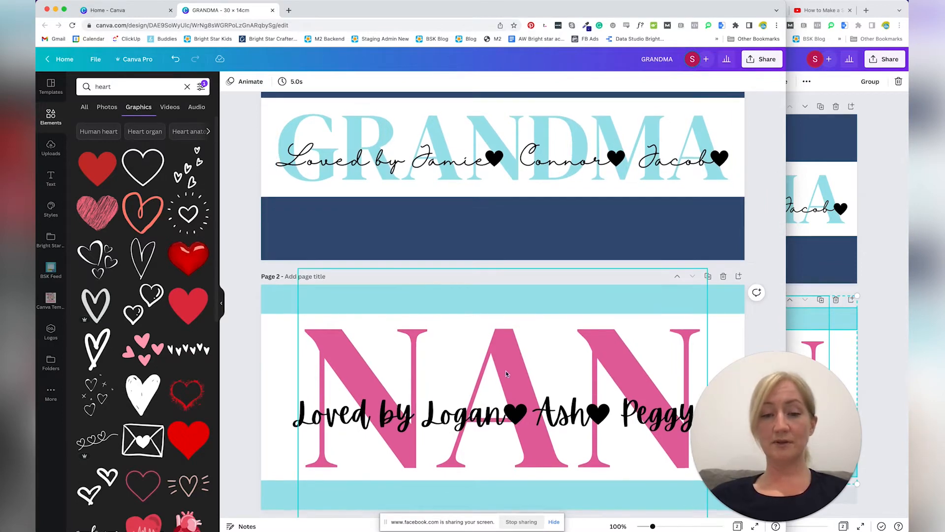
scroll(506, 370, "down", 2)
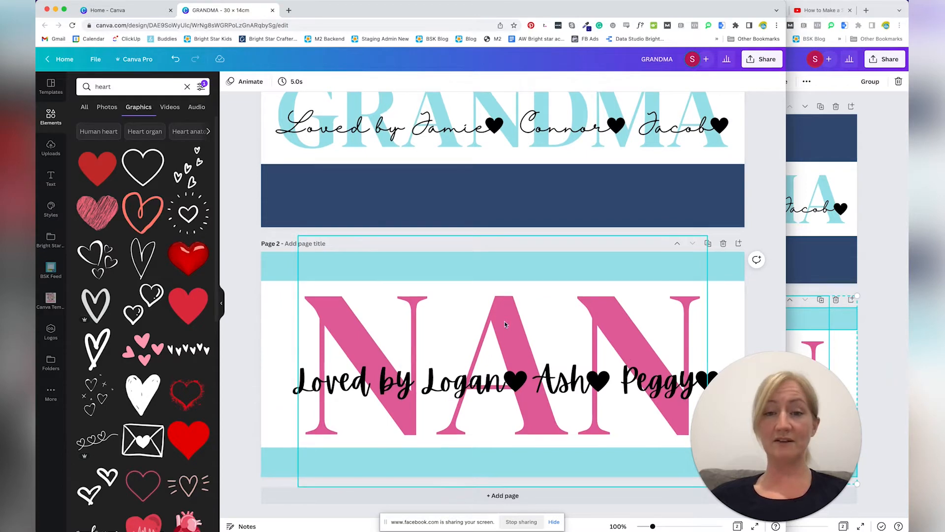
scroll(505, 325, "up", 2)
scroll(505, 325, "down", 1)
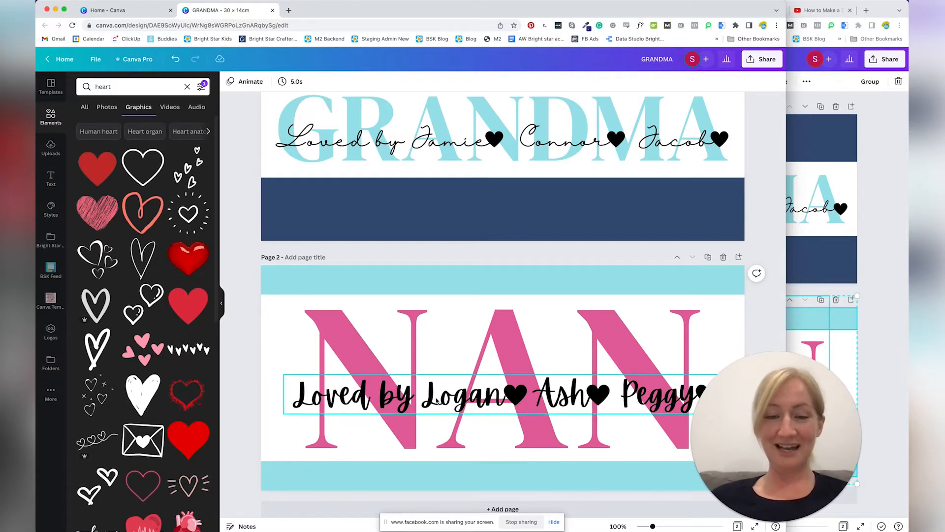
scroll(437, 402, "down", 1)
scroll(436, 401, "down", 1)
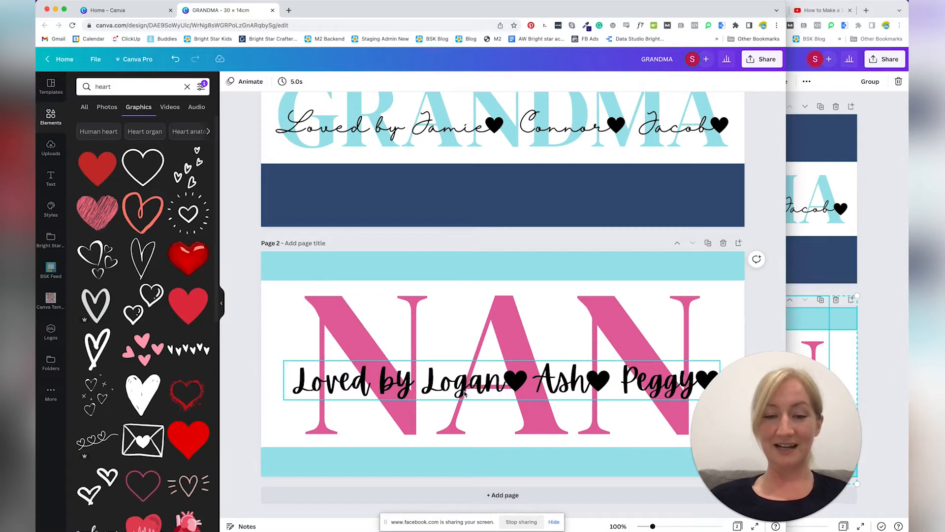
left_click_drag(758, 416, 788, 338)
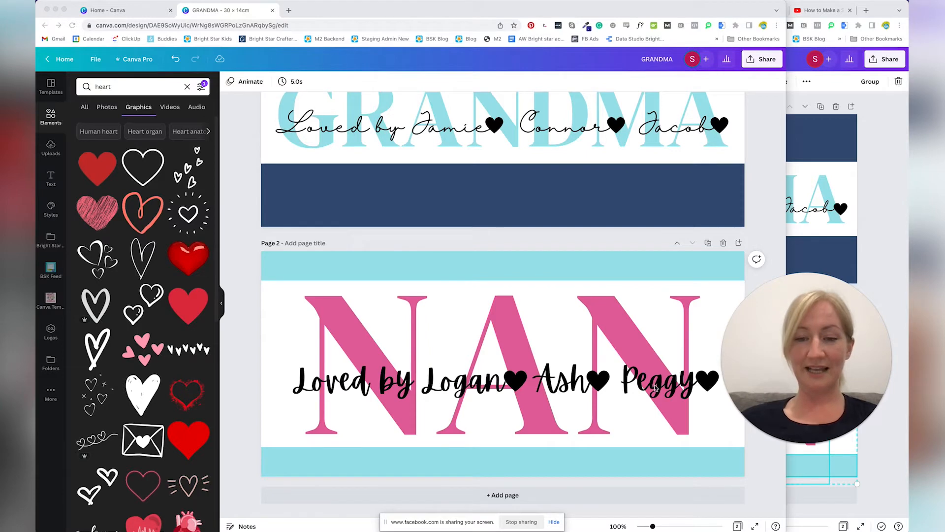
Step: Check which fonts the NAN sign uses for the script names line and for the large pink lettering
left_click(459, 383)
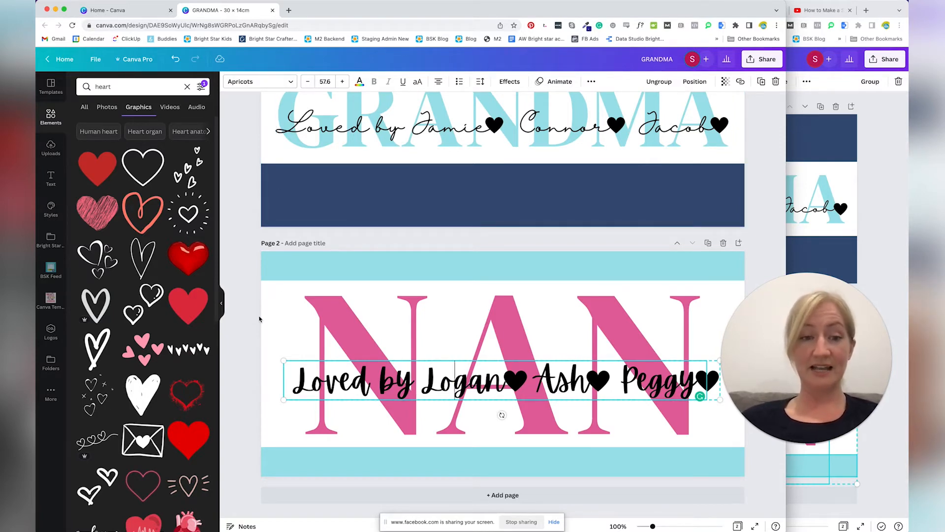
left_click(356, 326)
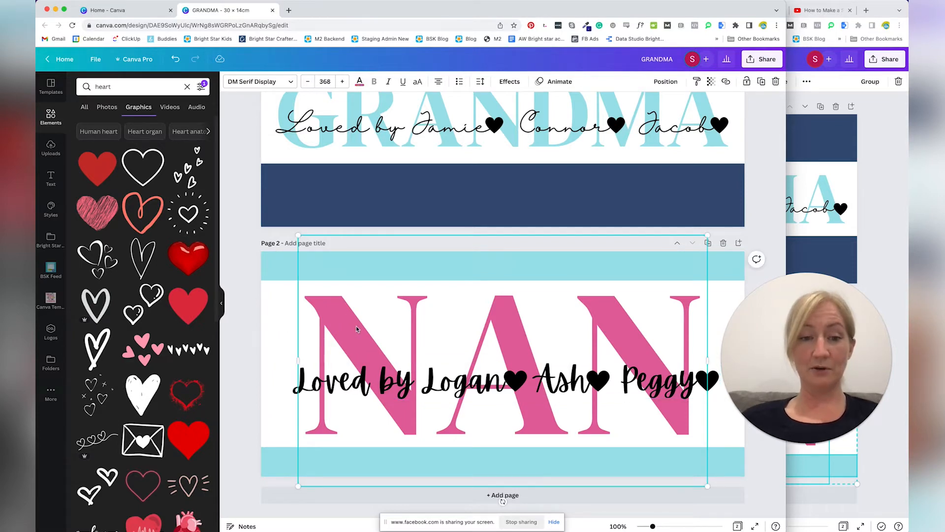
left_click(356, 326)
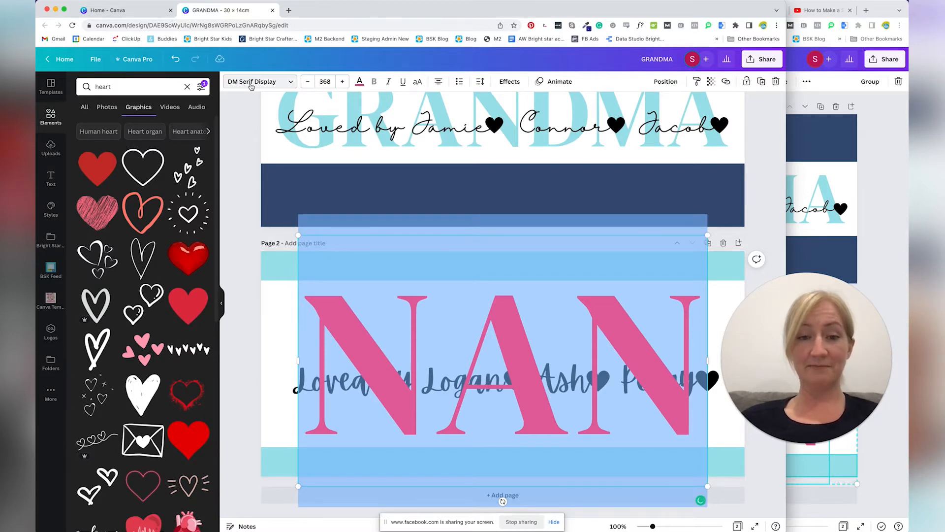
left_click(240, 206)
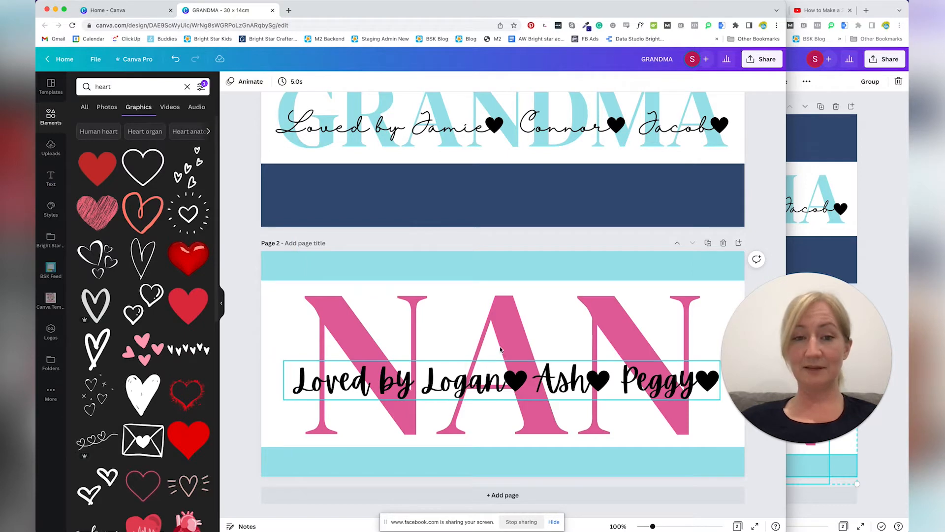
scroll(501, 347, "up", 2)
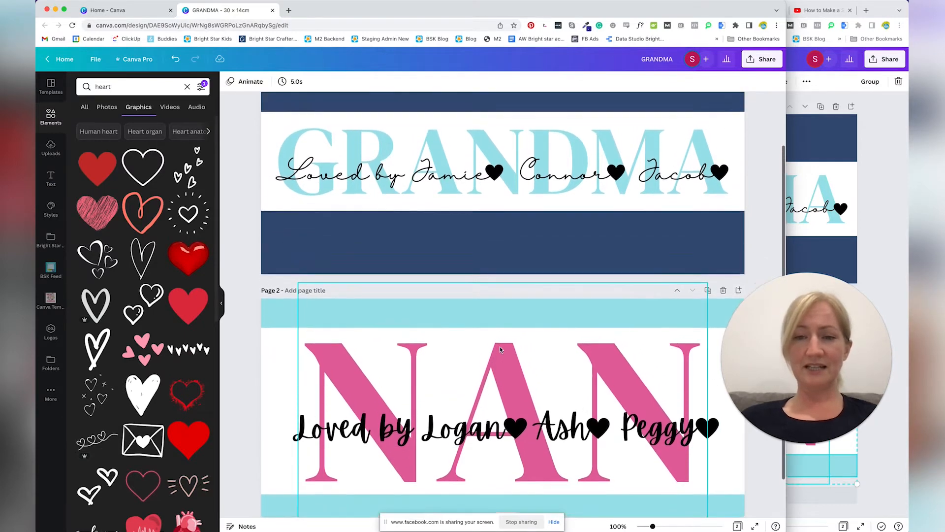
scroll(500, 349, "up", 1)
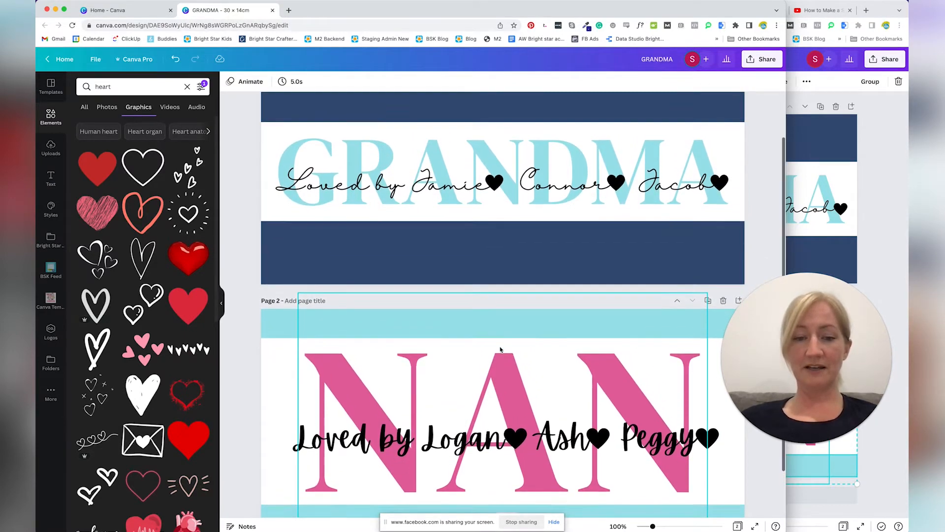
scroll(500, 349, "down", 1)
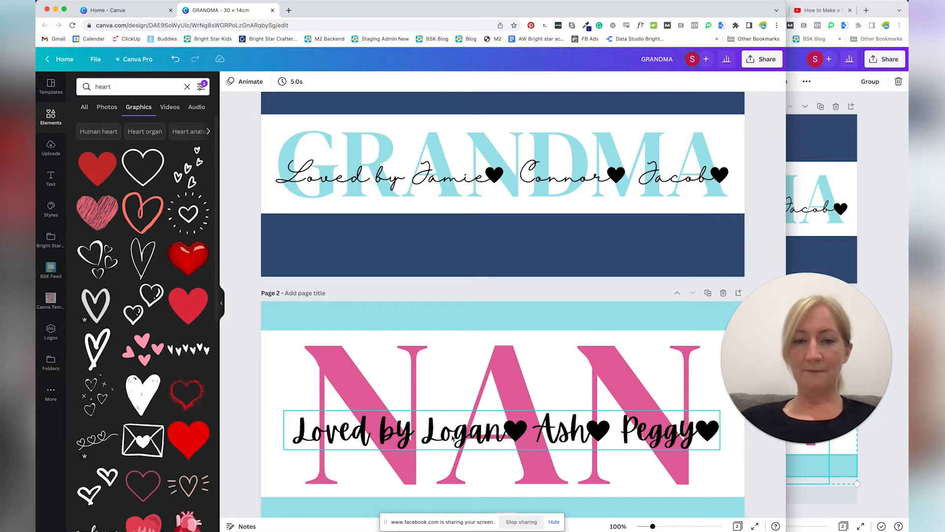
scroll(452, 438, "up", 2)
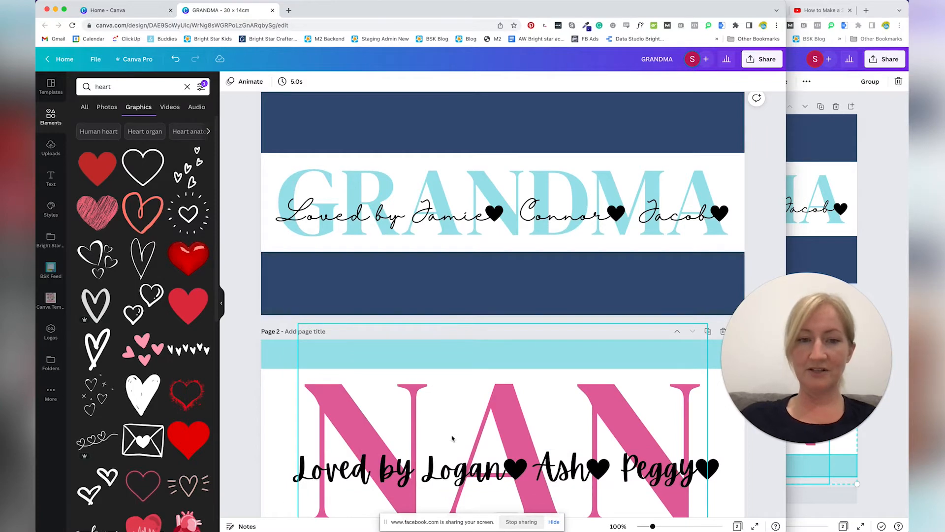
key("super+minus")
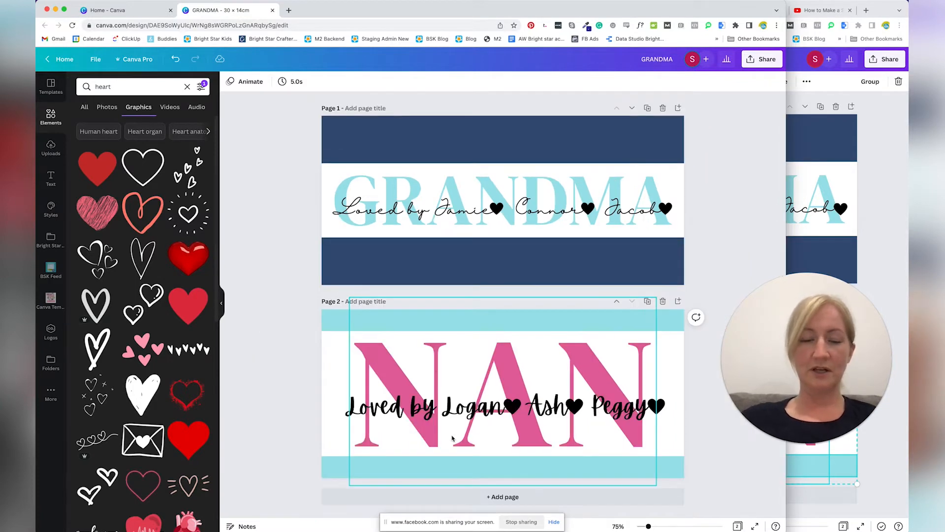
left_click(277, 283)
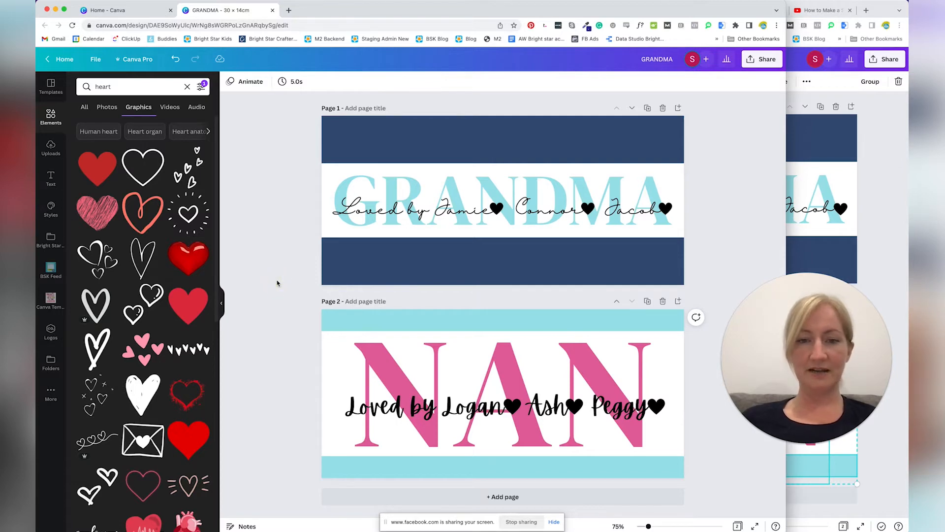
Step: Rename the design as GRANDMA SVG Signs
left_click(672, 59)
type("S")
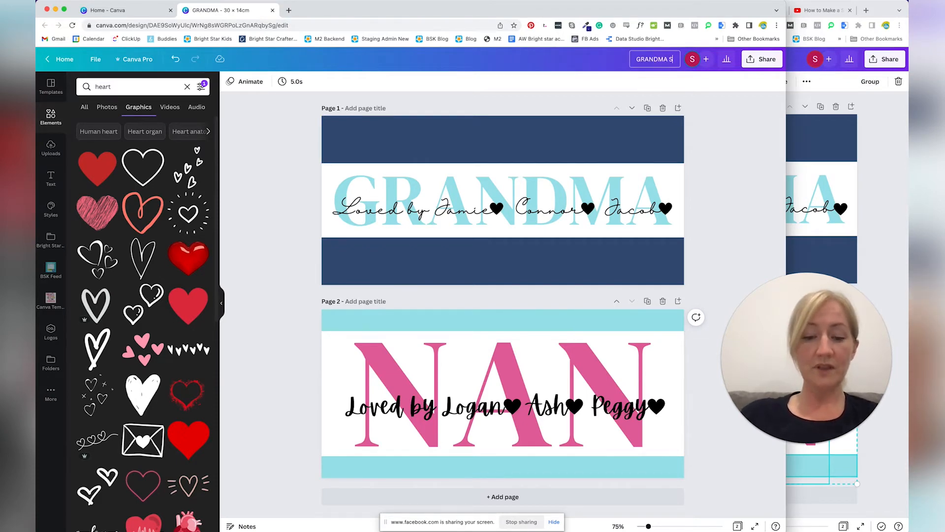
type("VG")
type("Signs")
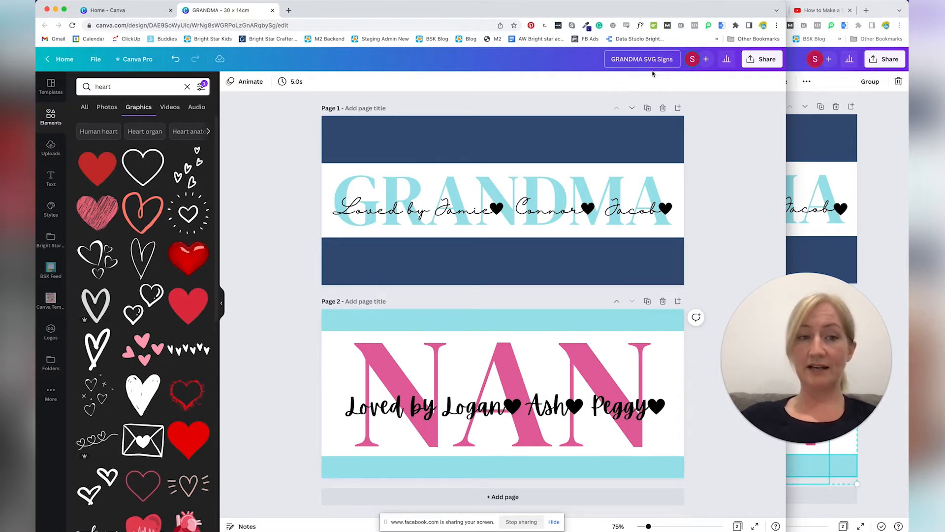
left_click(719, 113)
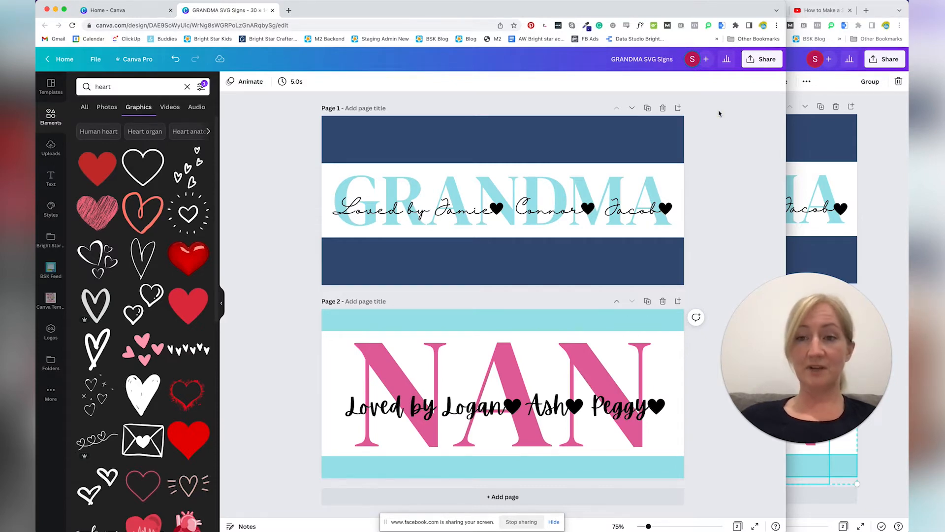
Step: Set up a download of the design in SVG format with only page 1, the GRANDMA sign, included
left_click(763, 64)
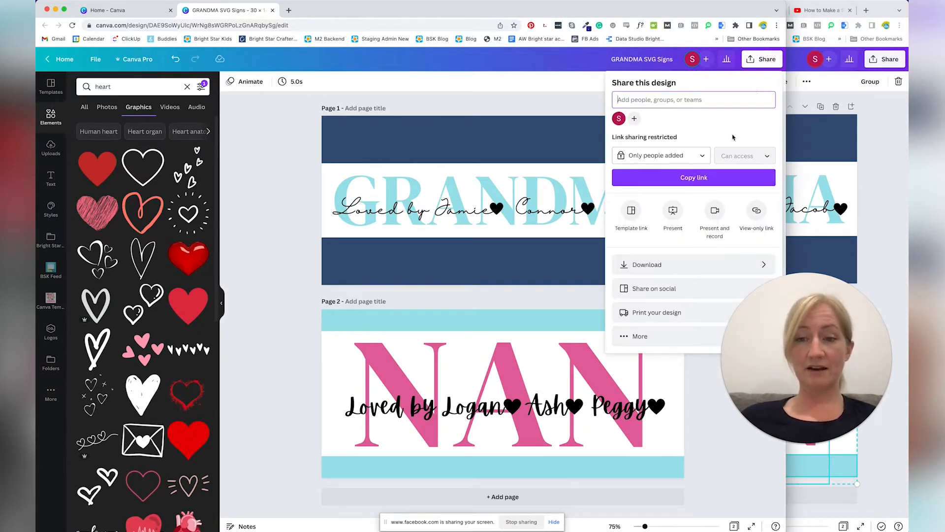
left_click(672, 266)
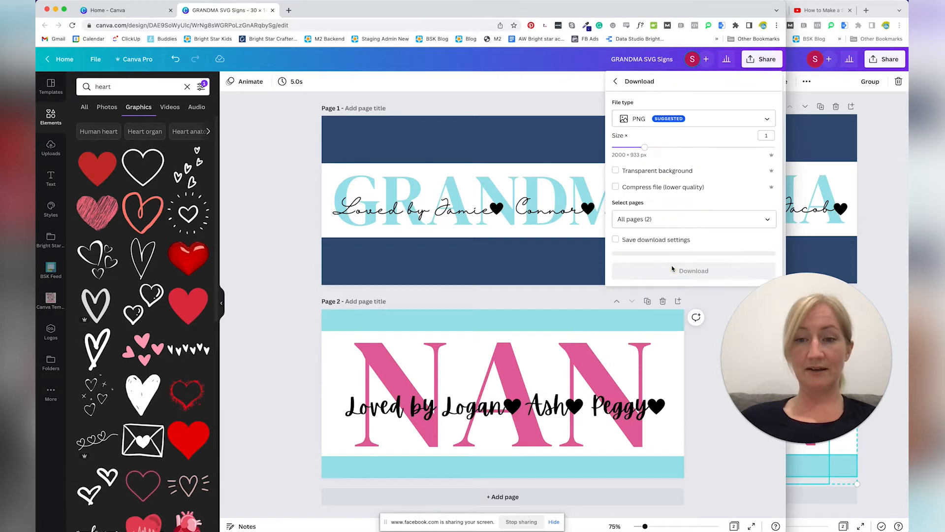
left_click(693, 122)
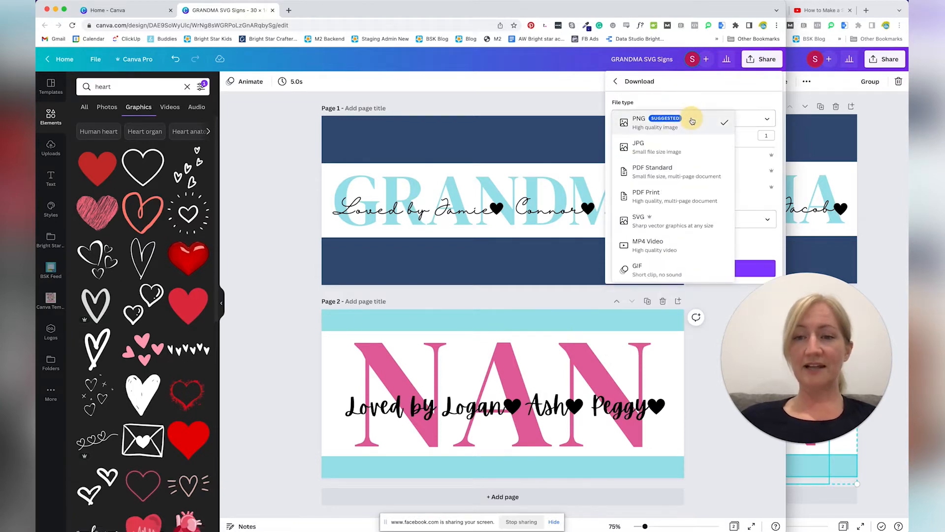
left_click(665, 221)
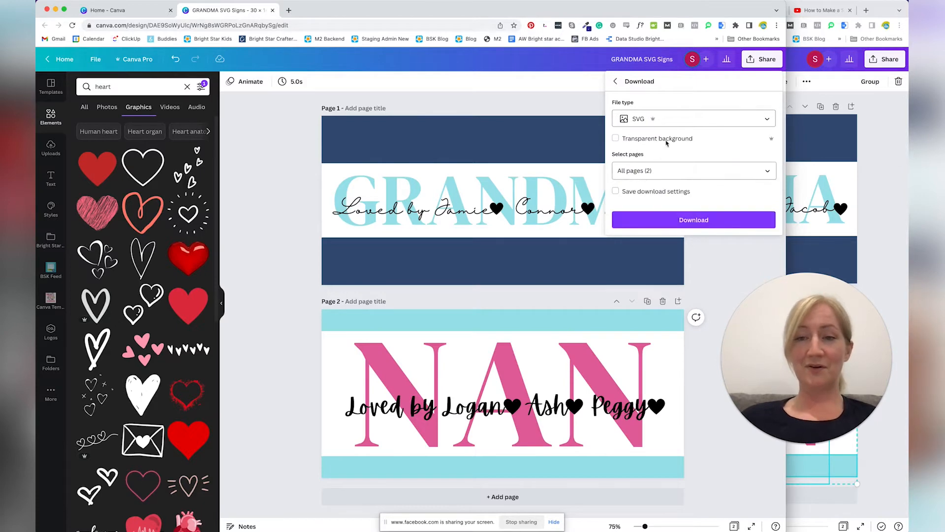
left_click(670, 171)
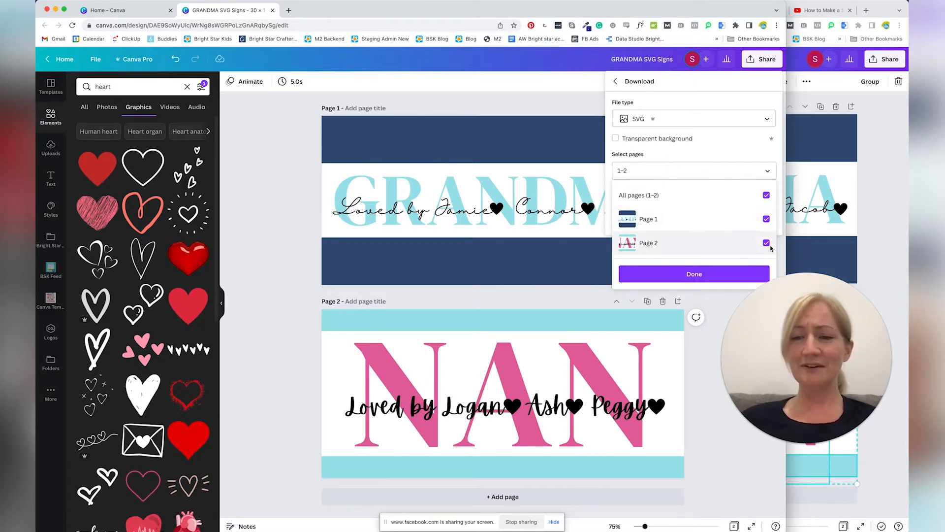
left_click(766, 243)
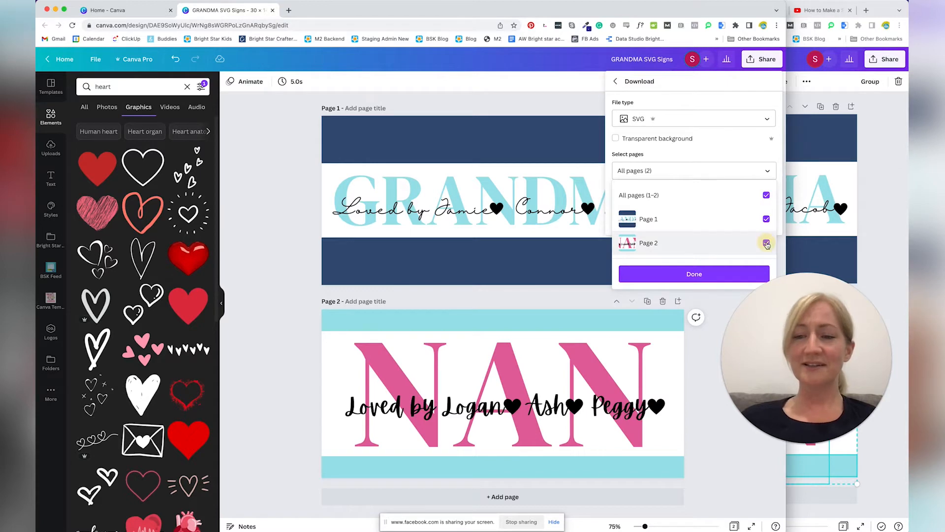
left_click(682, 278)
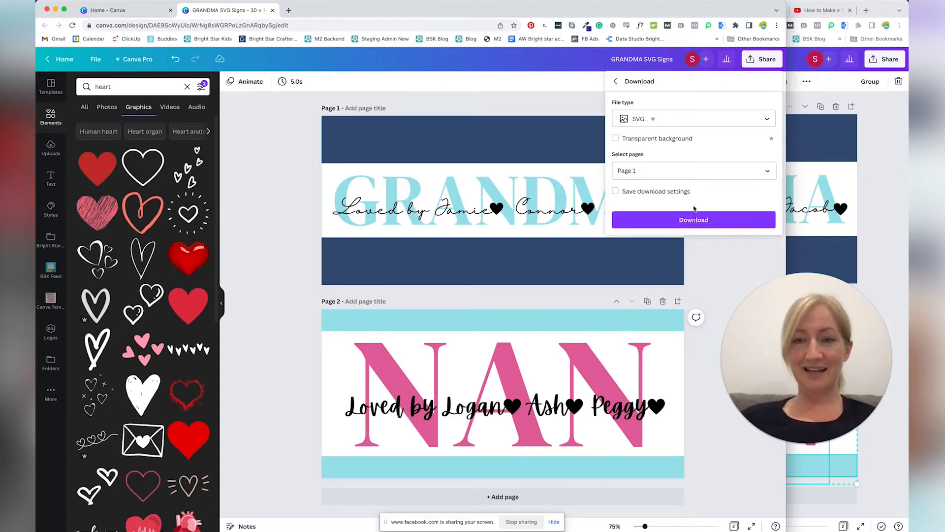
Step: Download page 1 as an SVG, save it in the Downloads folder as GRANDMA SVG Signs and dismiss the completed download message
left_click(689, 221)
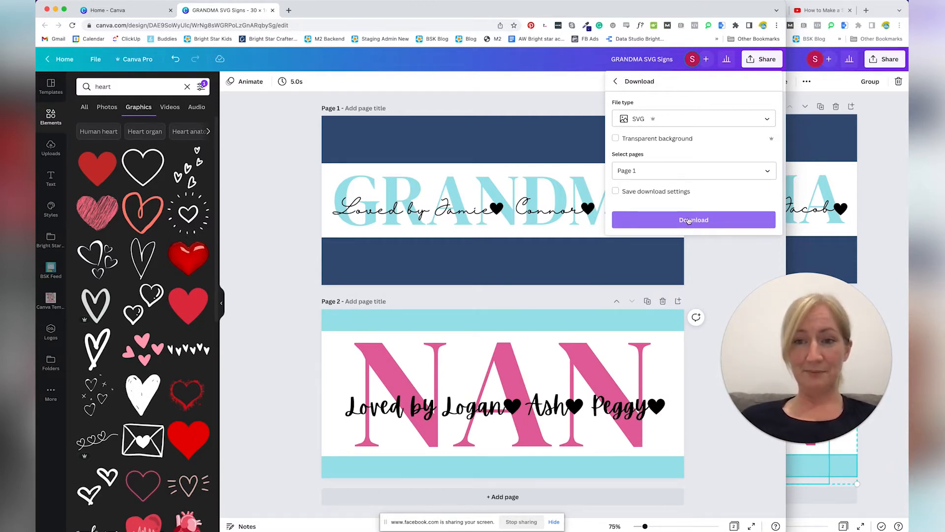
left_click(678, 170)
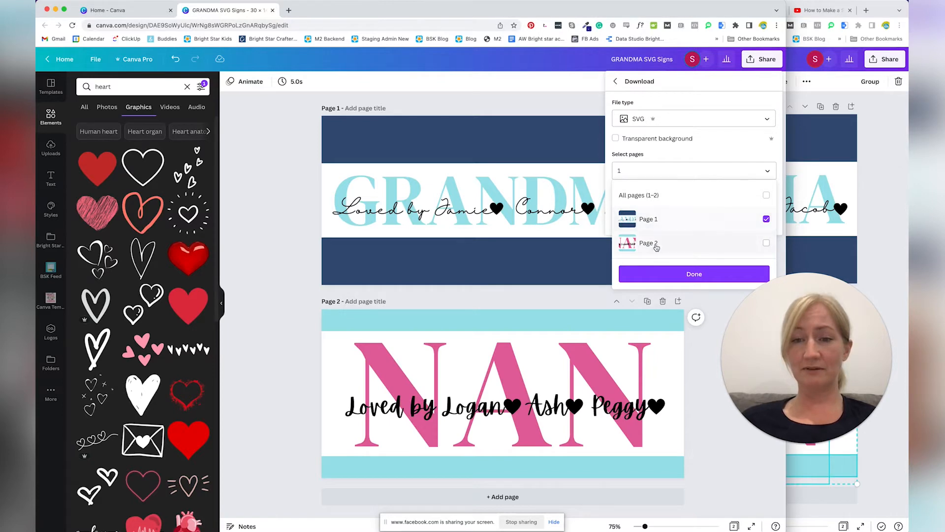
left_click(688, 277)
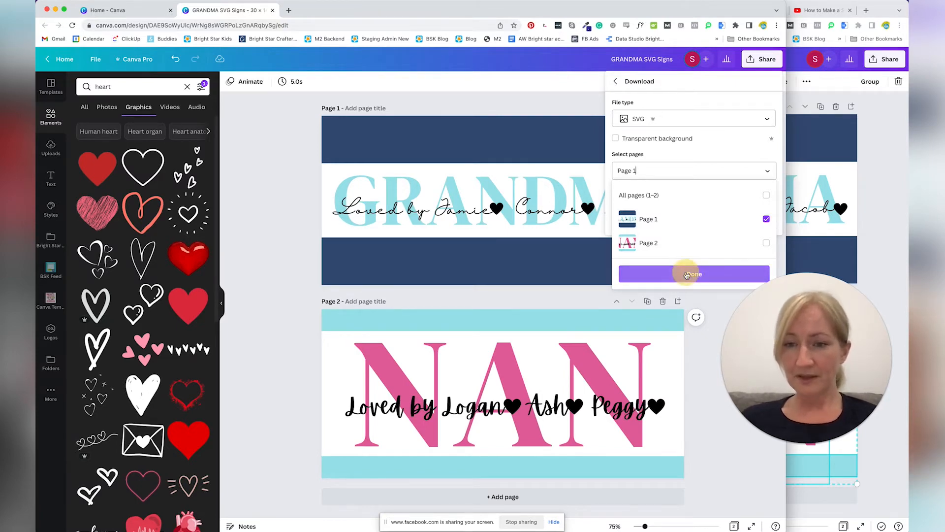
left_click(683, 170)
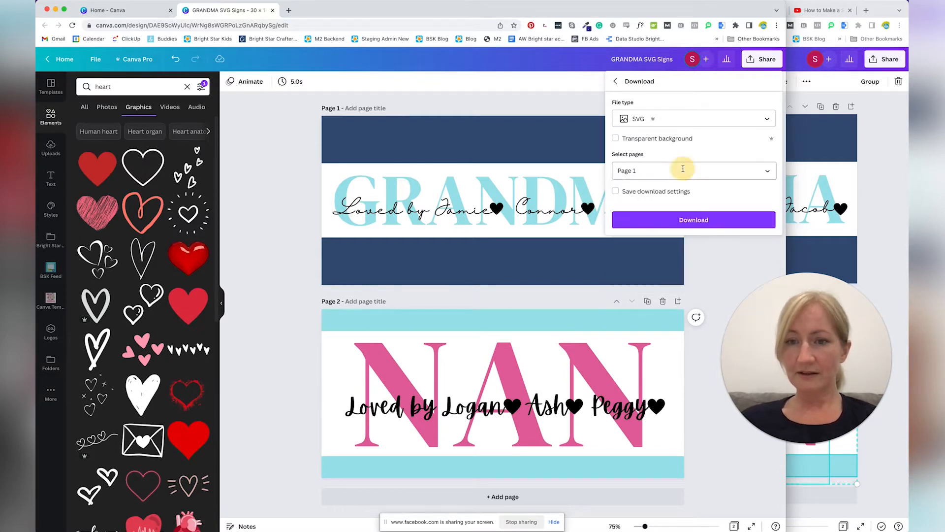
left_click(688, 221)
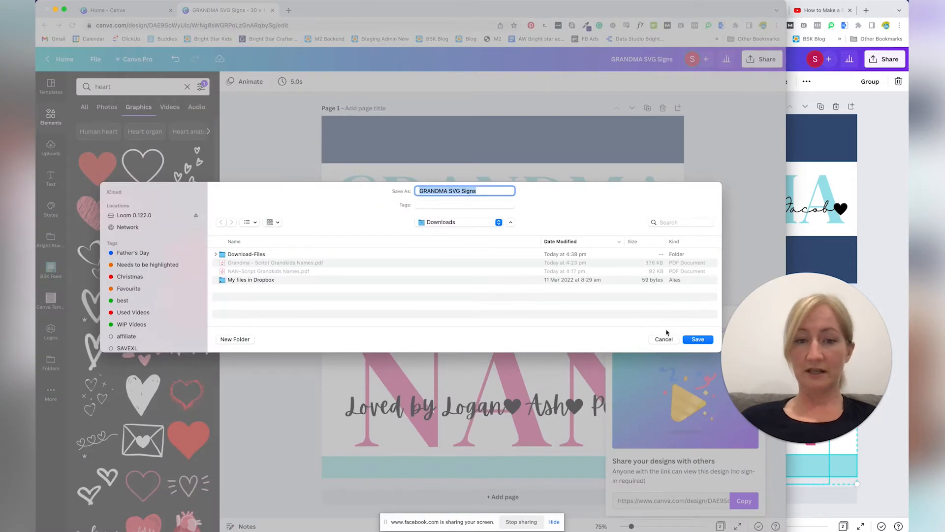
left_click(698, 339)
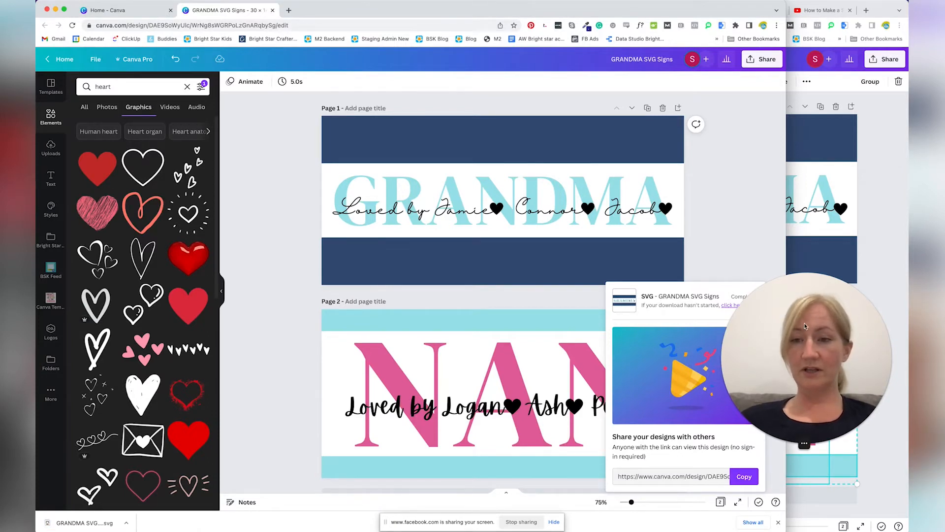
left_click_drag(805, 323, 808, 148)
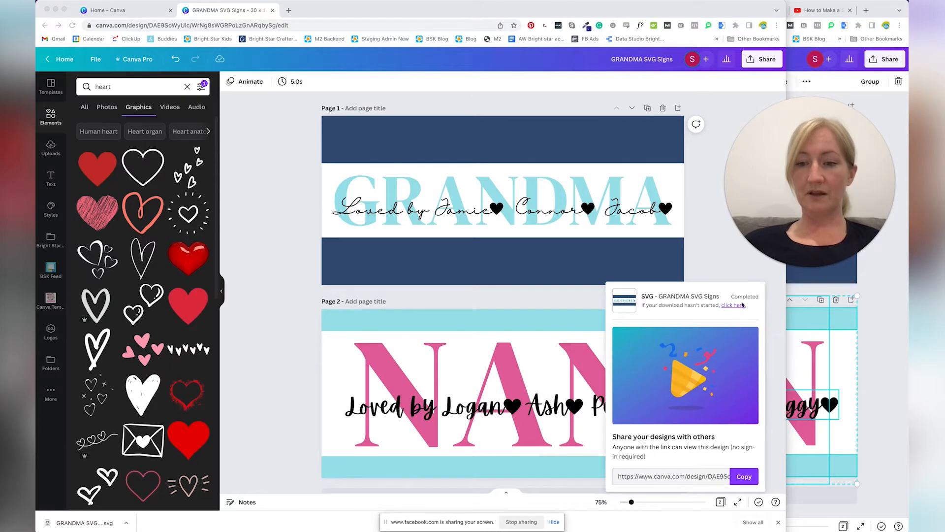
left_click(716, 254)
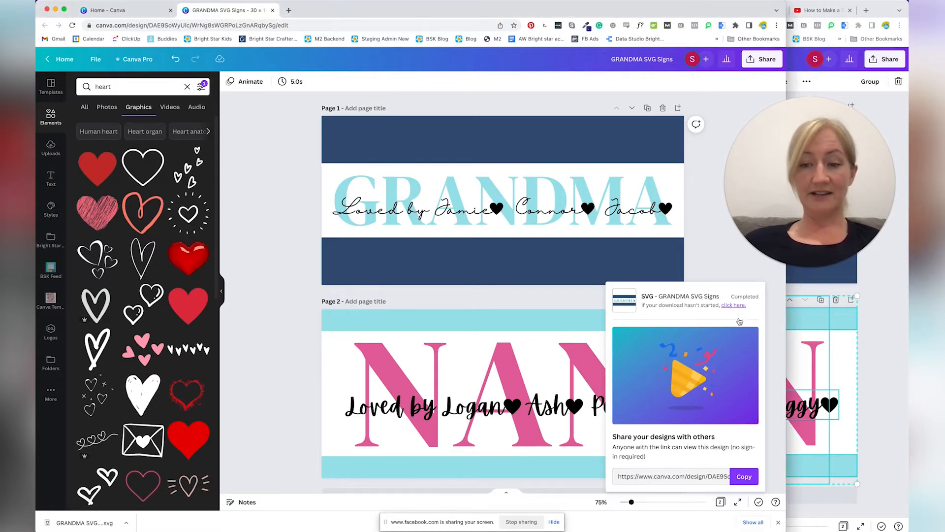
left_click(704, 252)
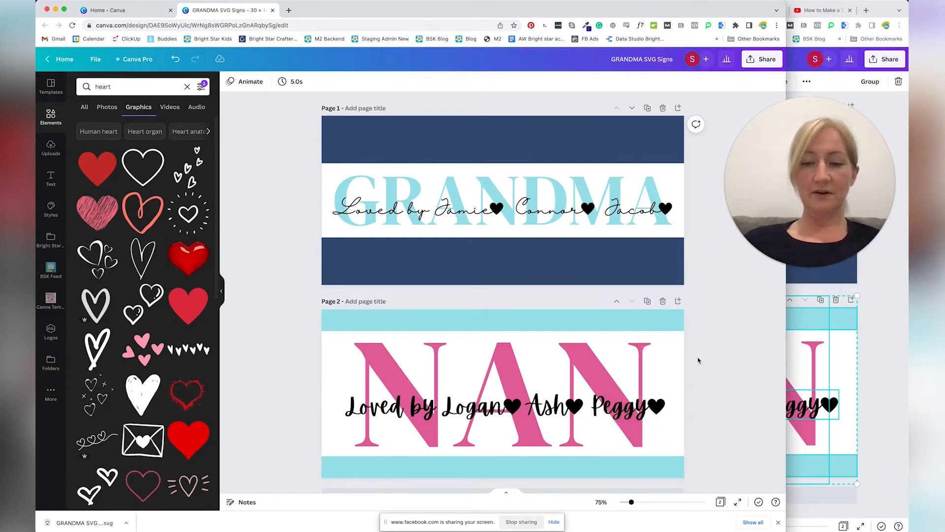
scroll(698, 360, "down", 1)
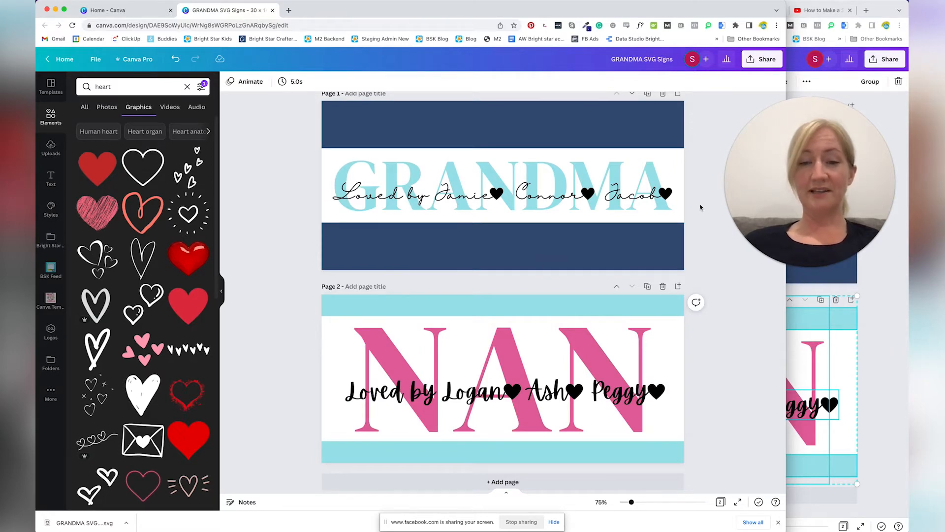
Step: Set up a download of the design in SVG format with only page 2, the NAN sign, included
left_click(759, 62)
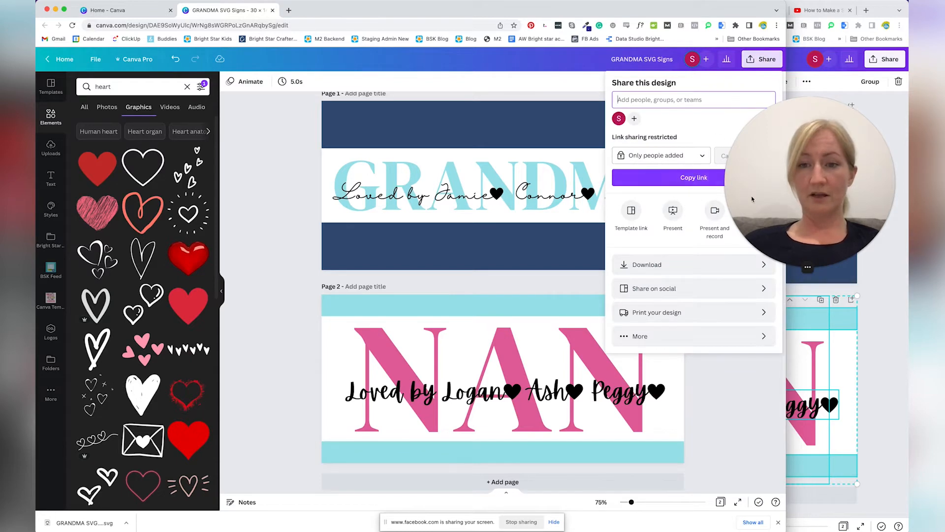
left_click(668, 266)
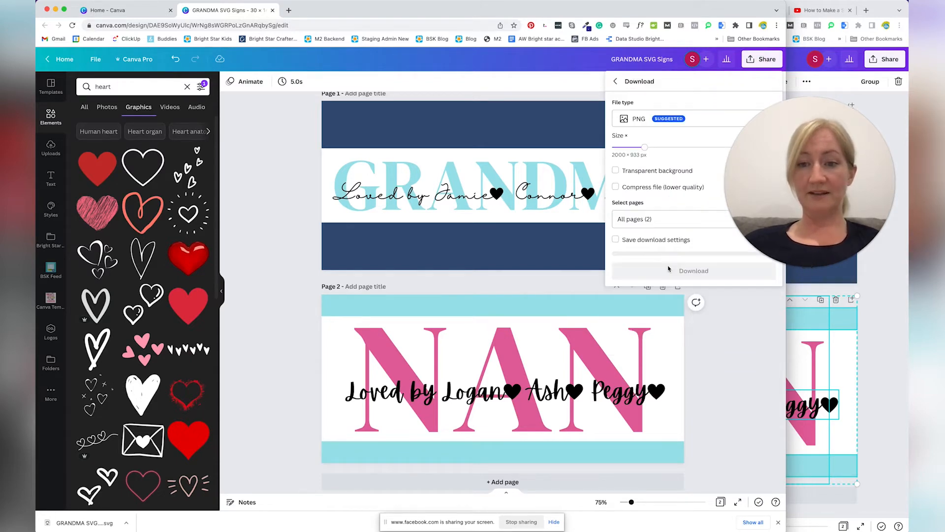
left_click(655, 219)
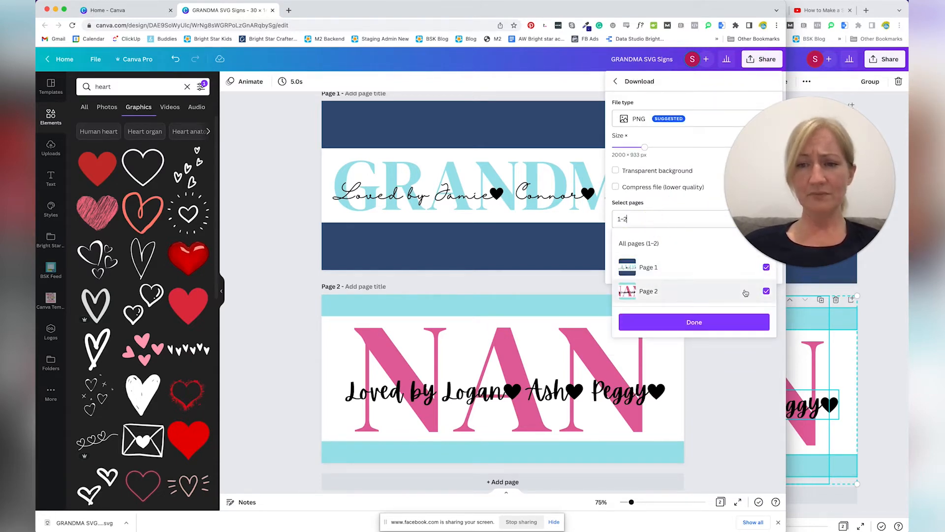
left_click(766, 266)
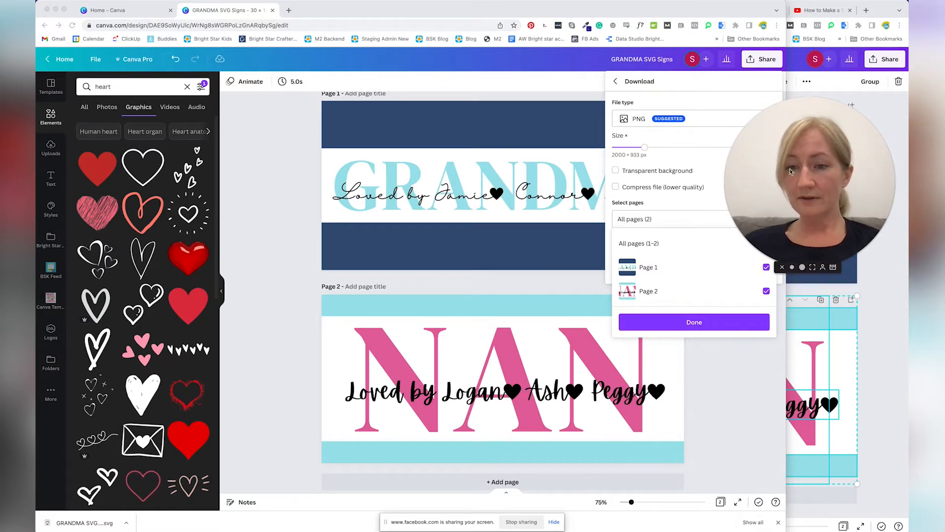
left_click_drag(789, 168, 799, 90)
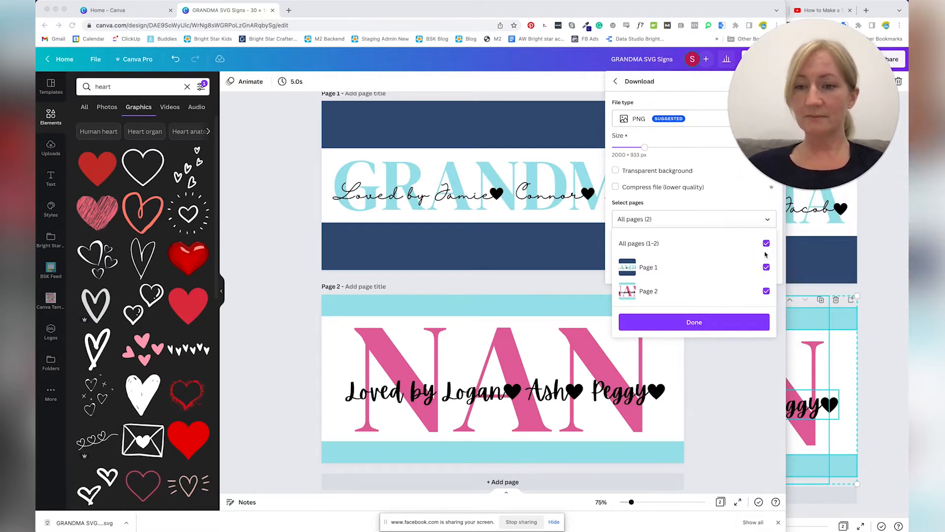
left_click(767, 268)
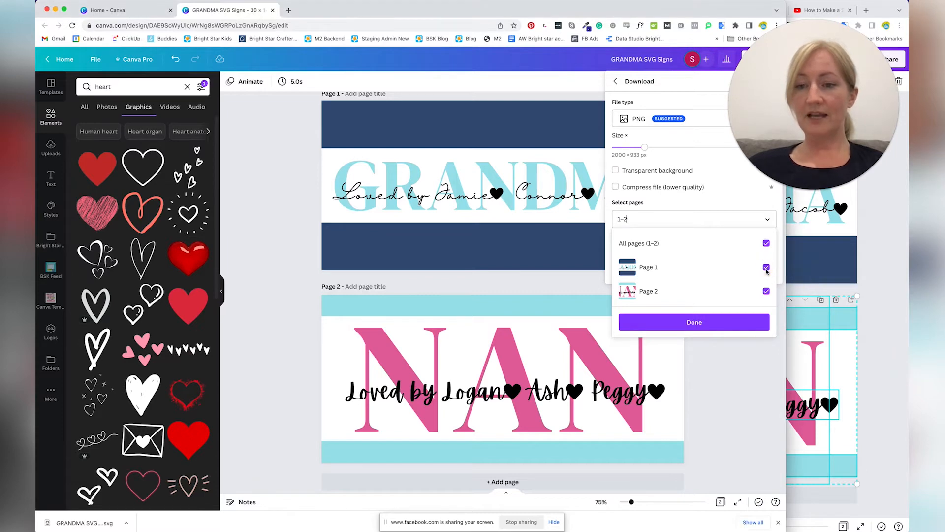
left_click(767, 269)
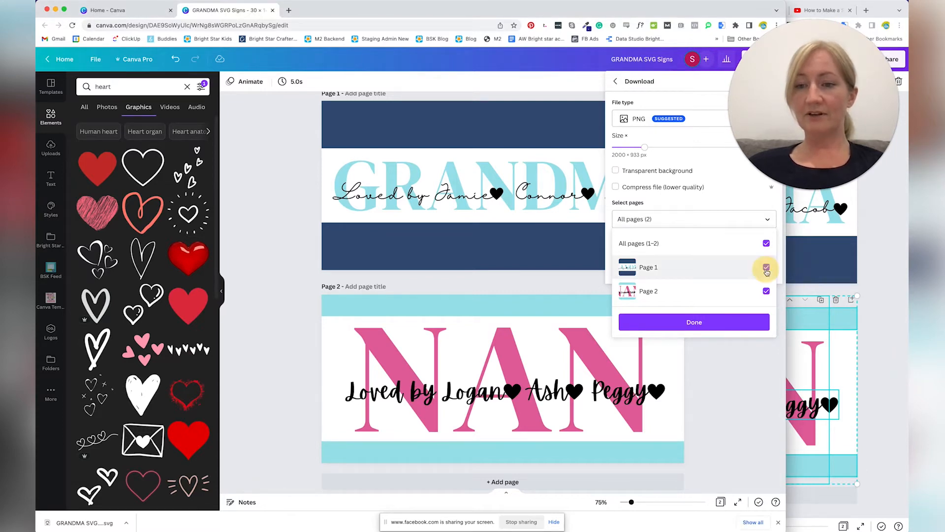
left_click(720, 323)
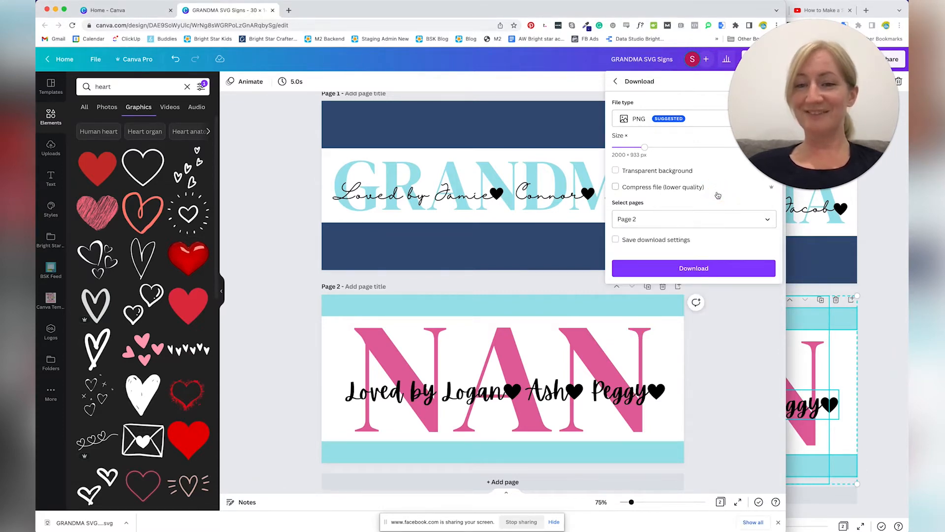
left_click(687, 121)
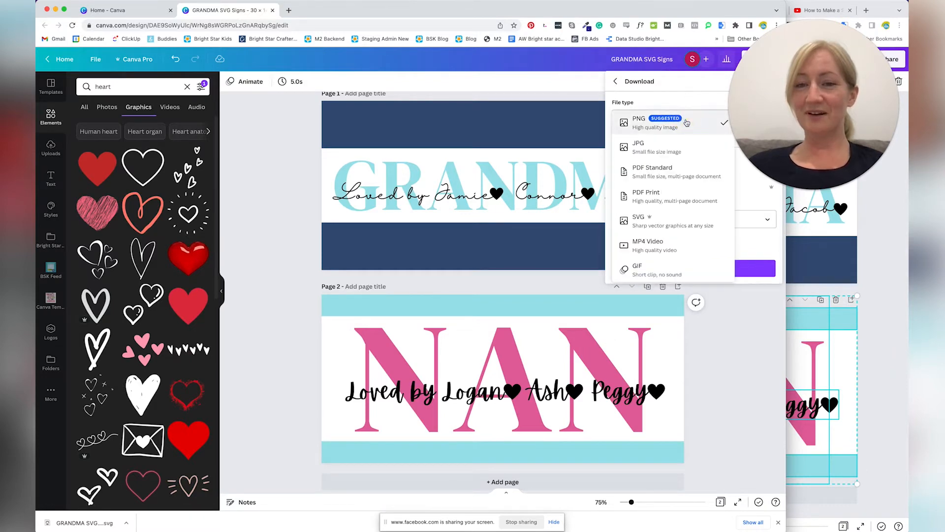
left_click(664, 221)
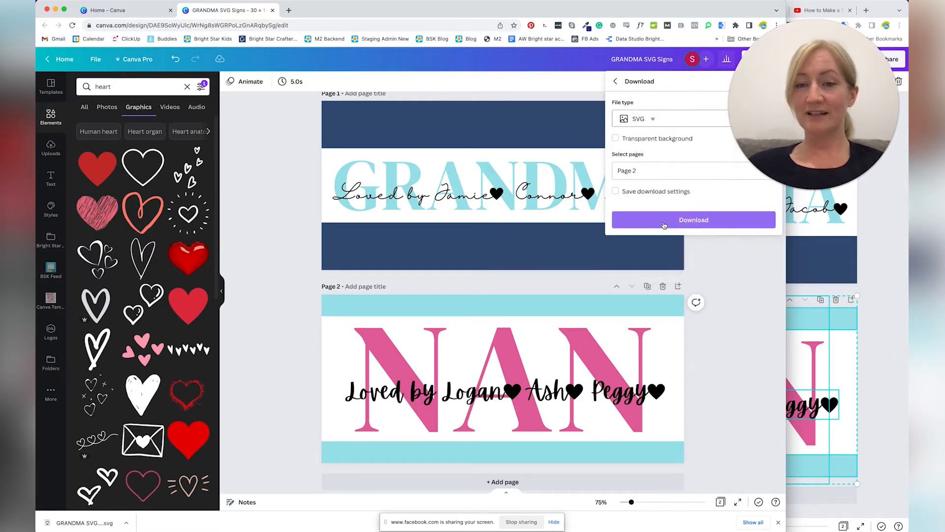
Step: Download page 2, save it in the Downloads folder as Nan SVG Signs and dismiss the completed download message
left_click(691, 221)
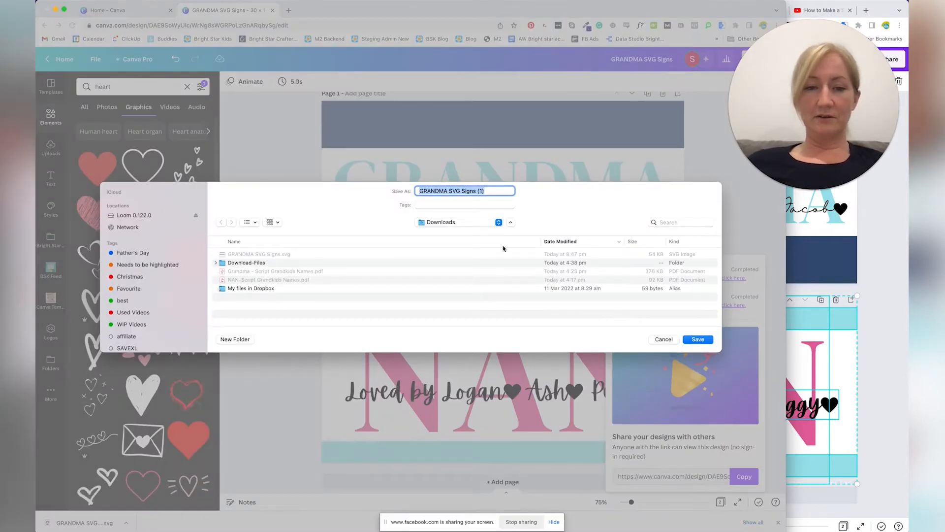
left_click(478, 191)
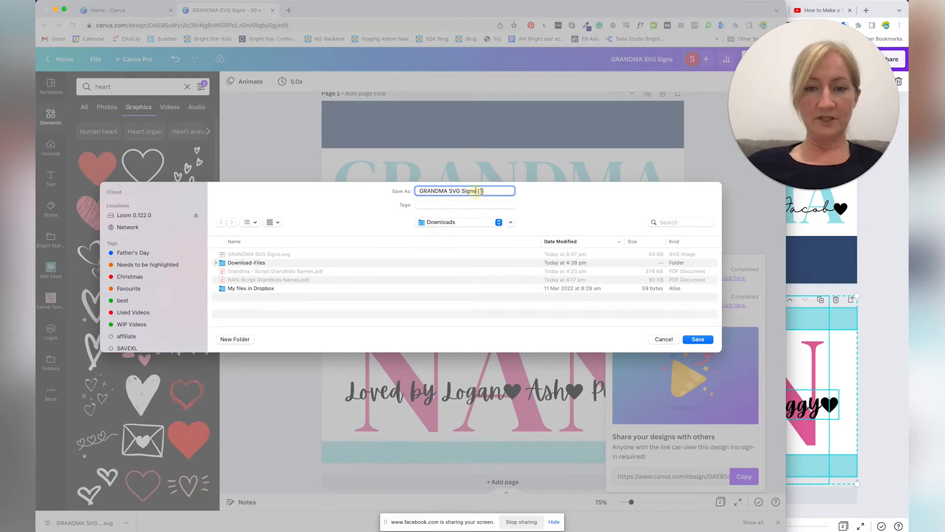
left_click_drag(482, 191, 389, 193)
key("BackSpace")
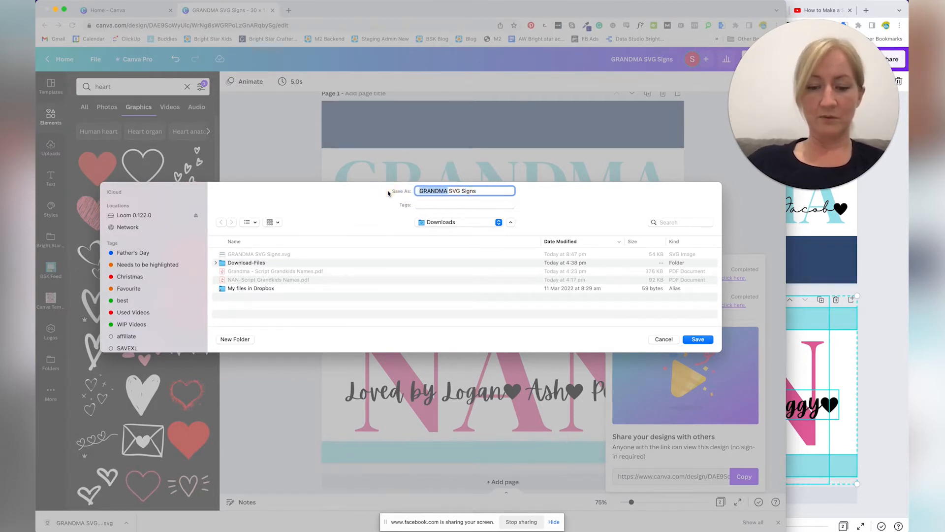
type("Nana")
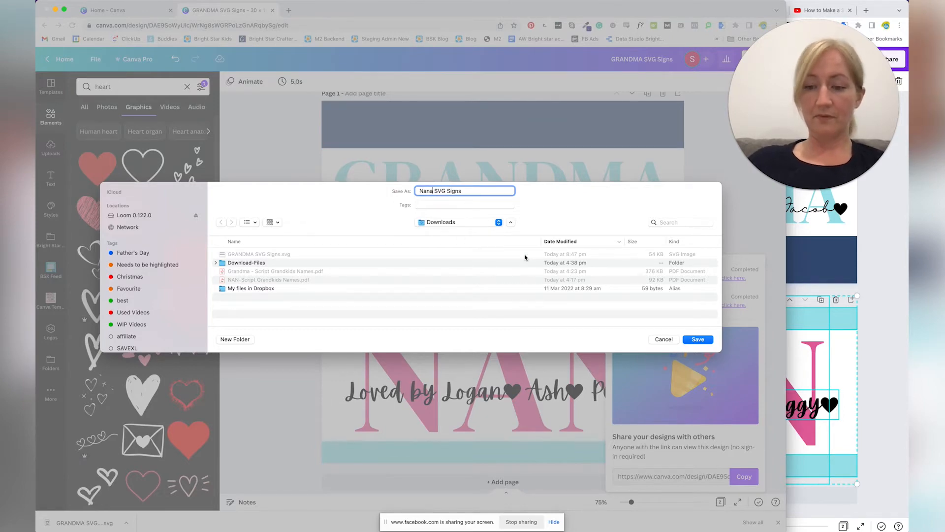
key("BackSpace")
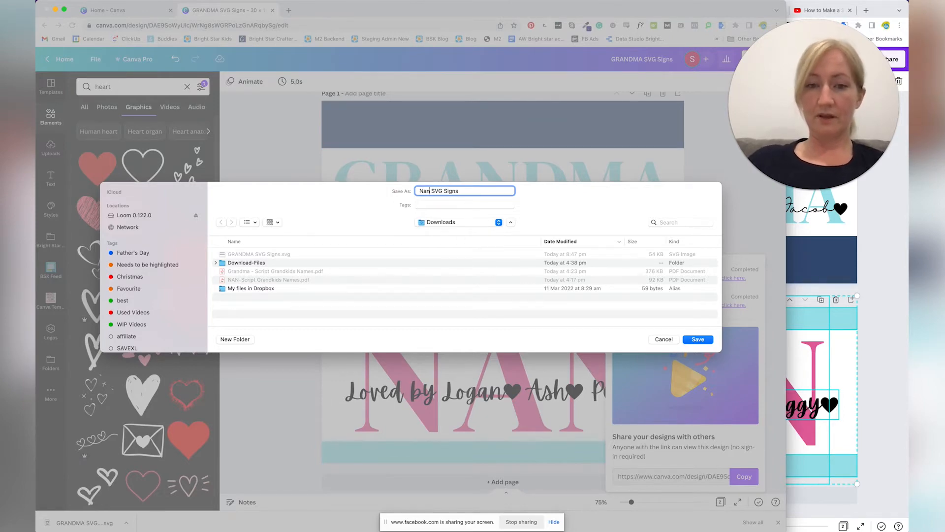
left_click(698, 340)
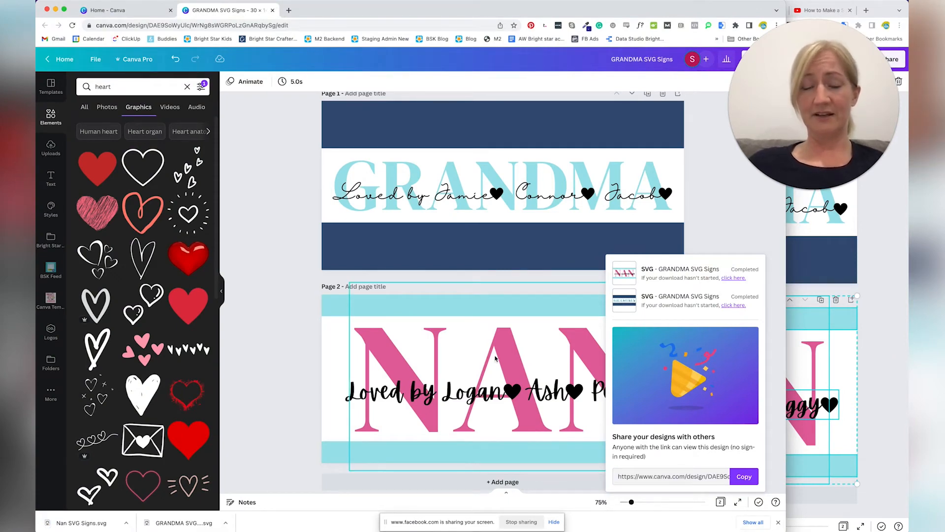
left_click(714, 238)
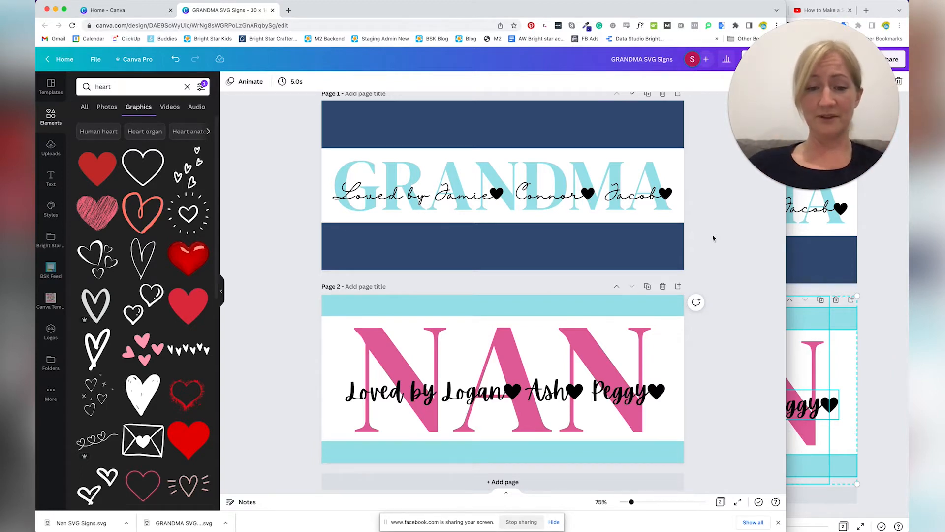
Step: Switch to Cricut Design Space and start a new project, replacing the unsaved one on the canvas
mouse_move(317, 515)
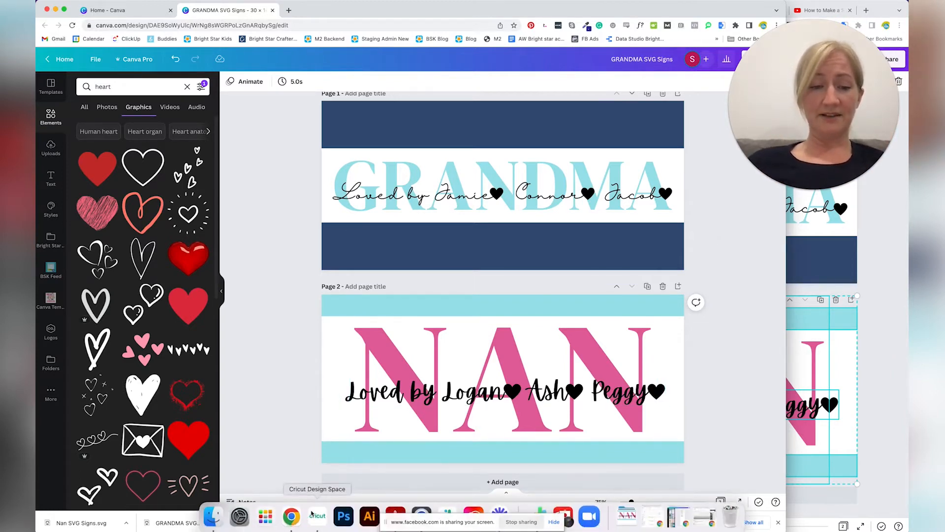
left_click(778, 525)
mouse_move(369, 517)
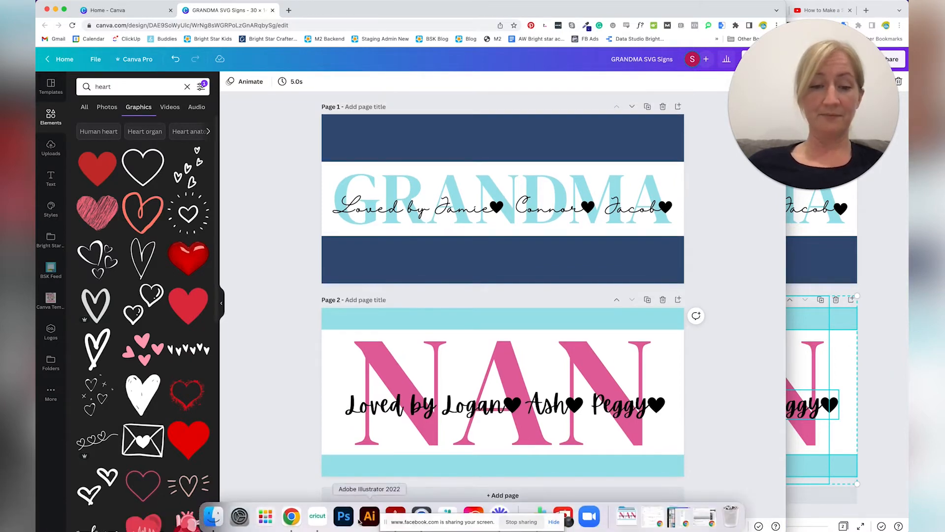
left_click(318, 517)
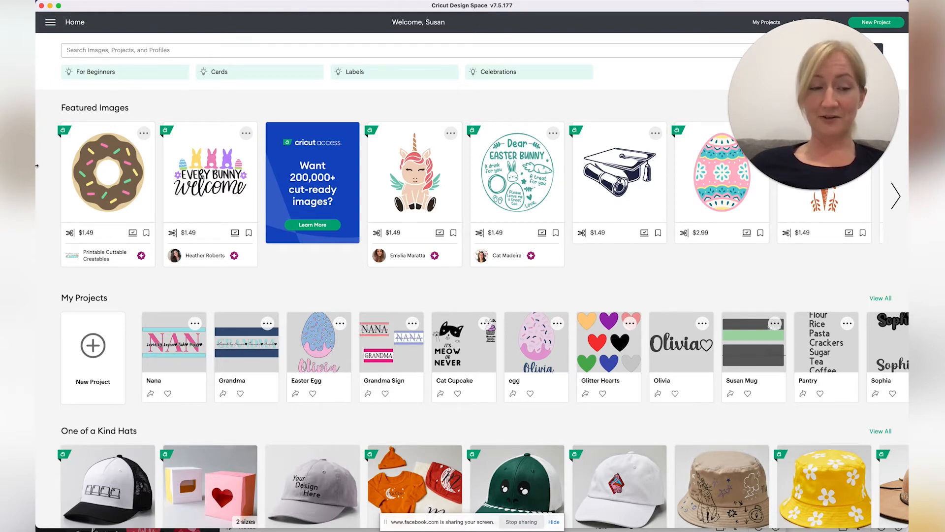
left_click(94, 346)
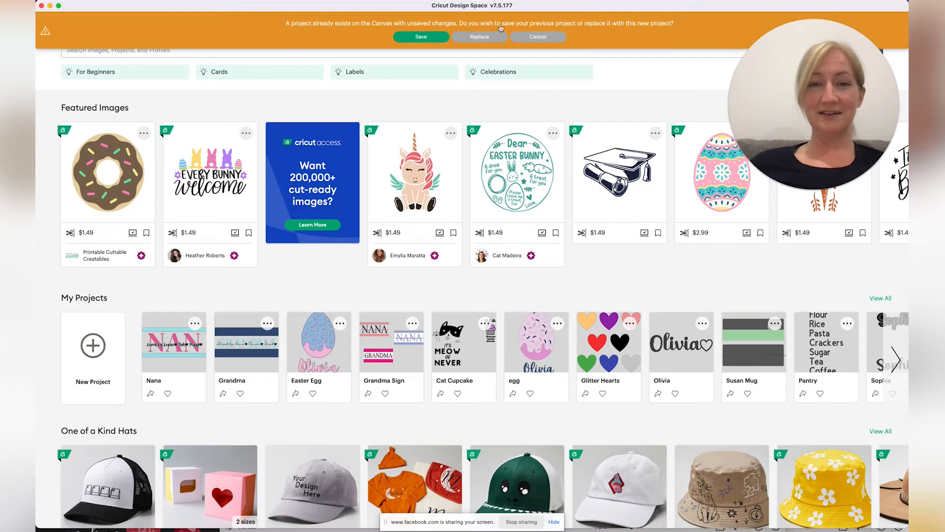
left_click(498, 40)
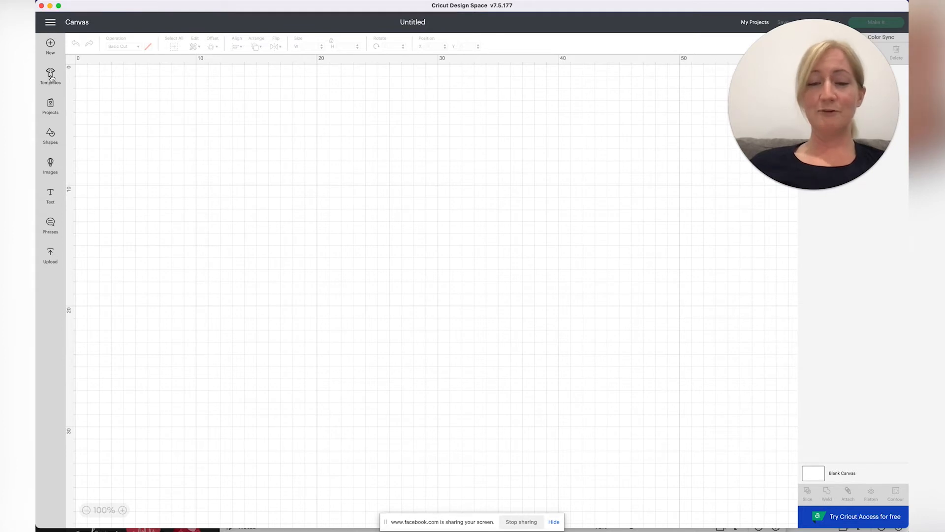
left_click(776, 84)
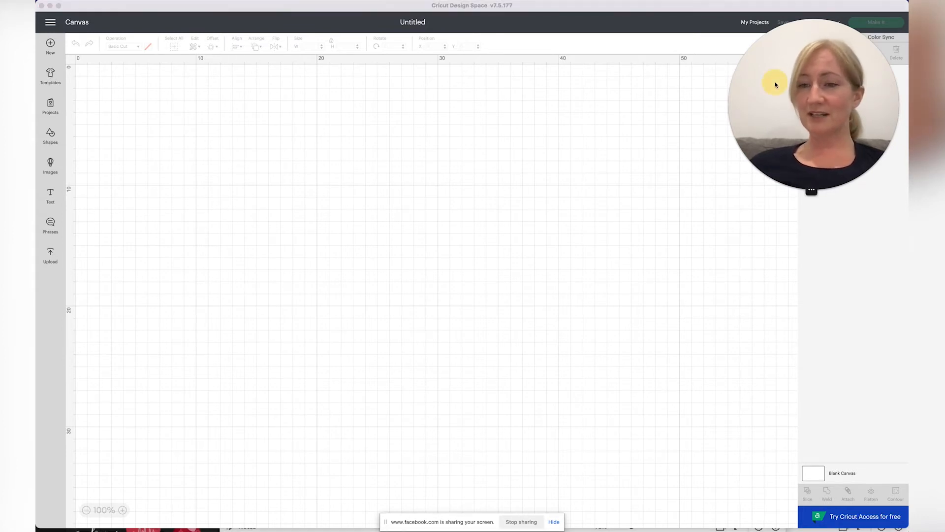
mouse_move(811, 191)
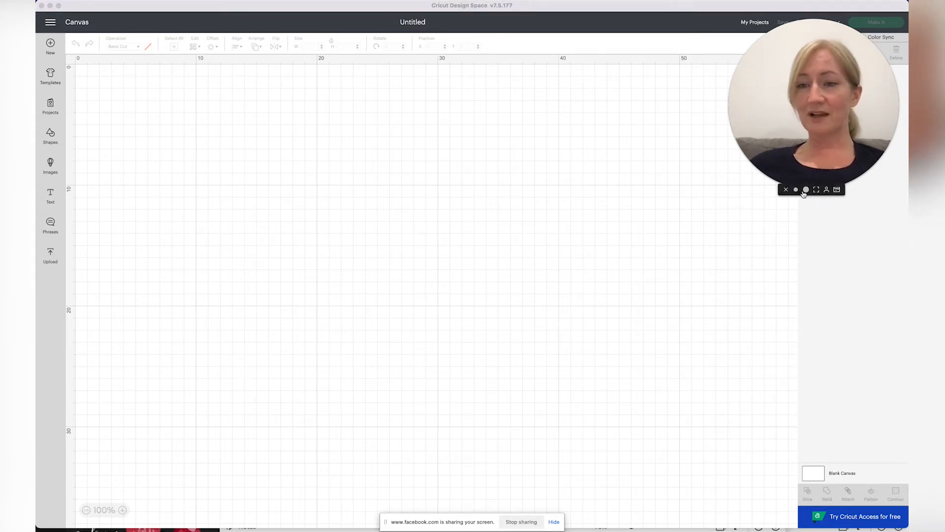
left_click(796, 190)
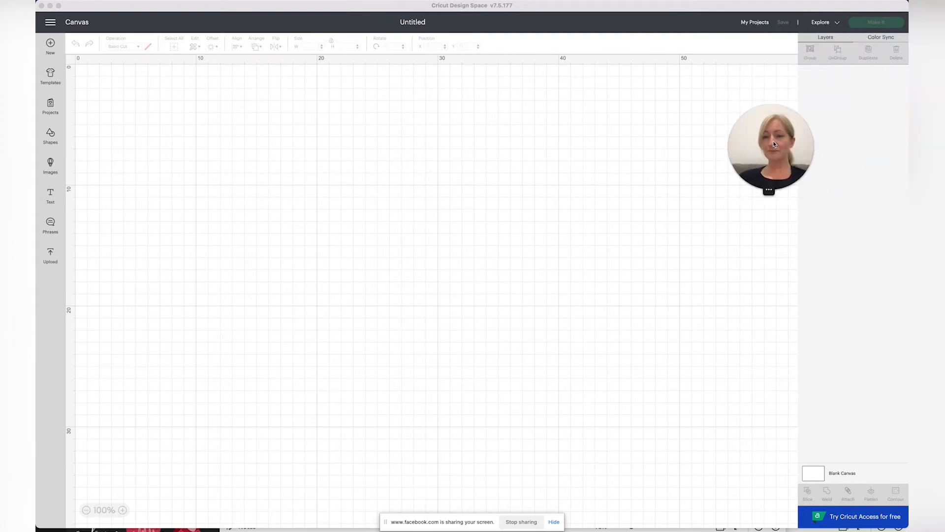
left_click_drag(774, 144, 820, 340)
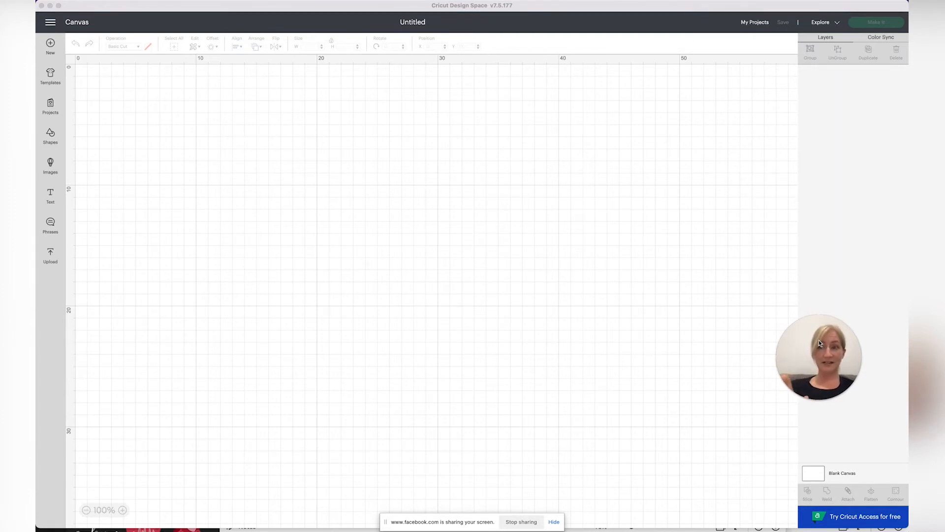
left_click_drag(820, 343, 724, 446)
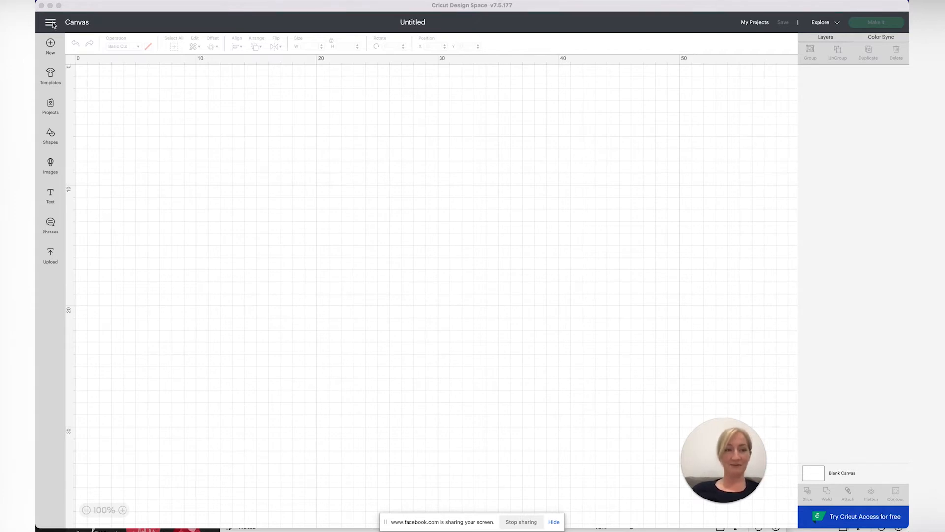
Step: Search the templates for "basic" and load the Basic canvas template
left_click(50, 75)
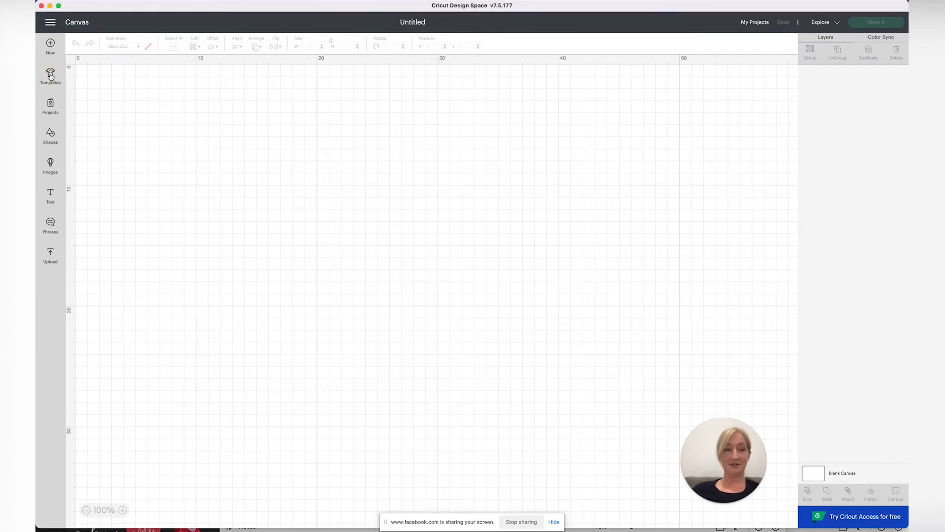
left_click(50, 75)
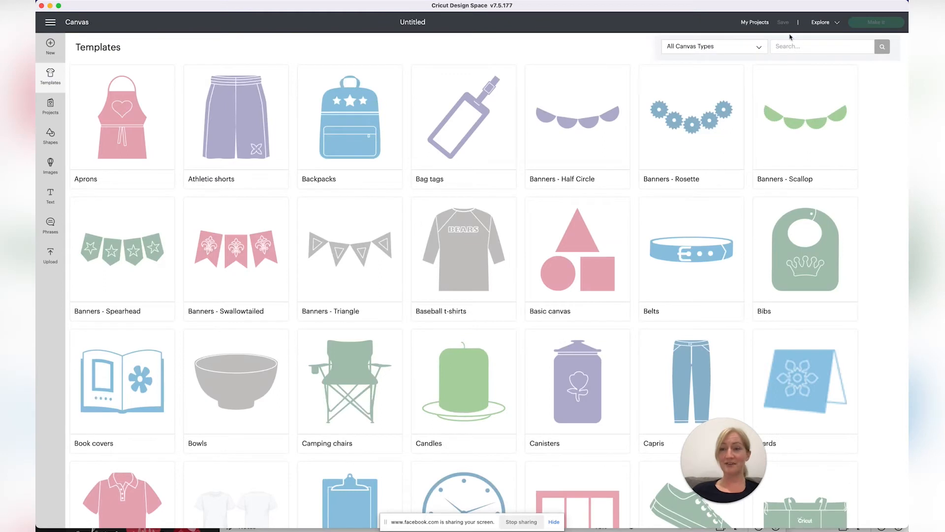
left_click(797, 49)
type("b")
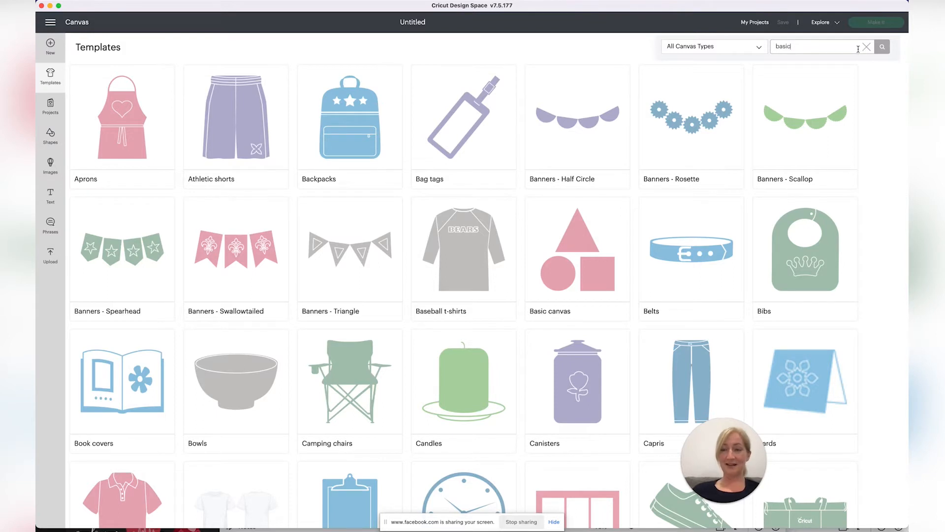
type("asic")
key("Return")
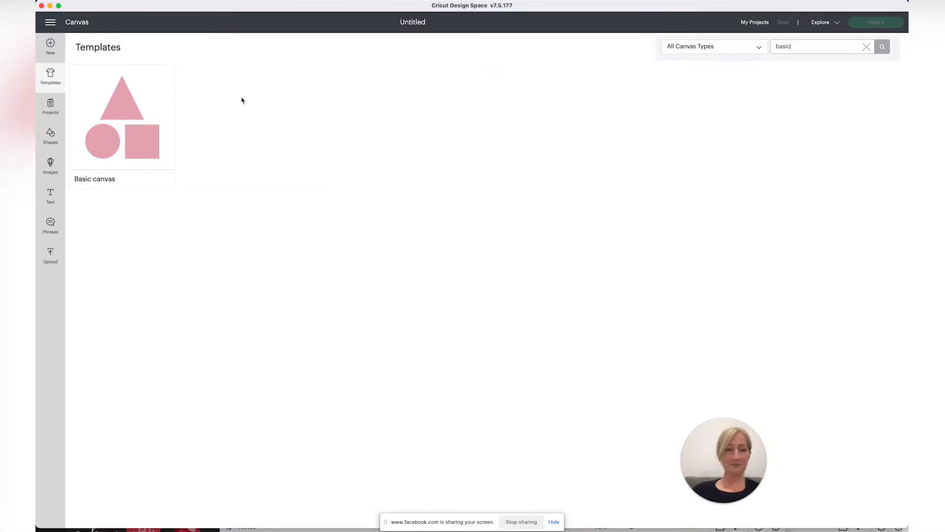
left_click(126, 124)
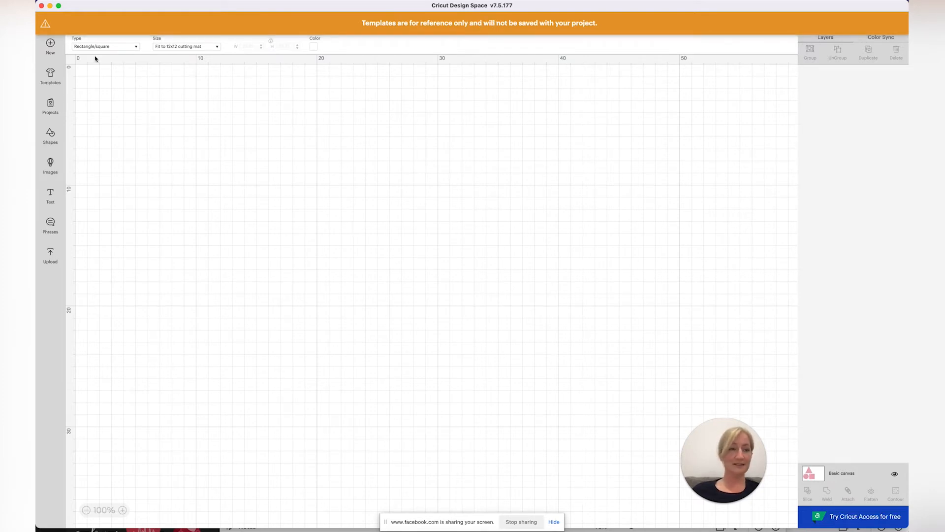
Step: Give the canvas template a custom size with unlocked proportions, 30 cm wide and 14 cm high
left_click(169, 47)
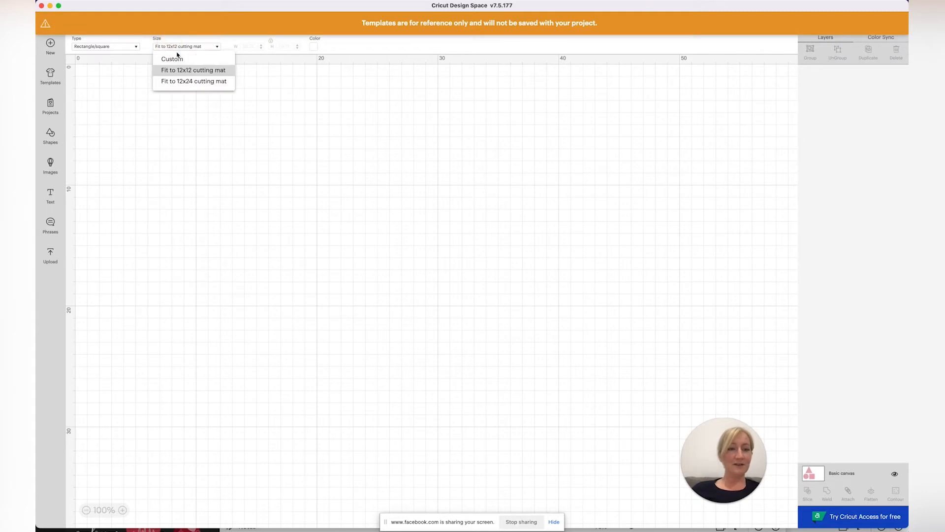
left_click(177, 60)
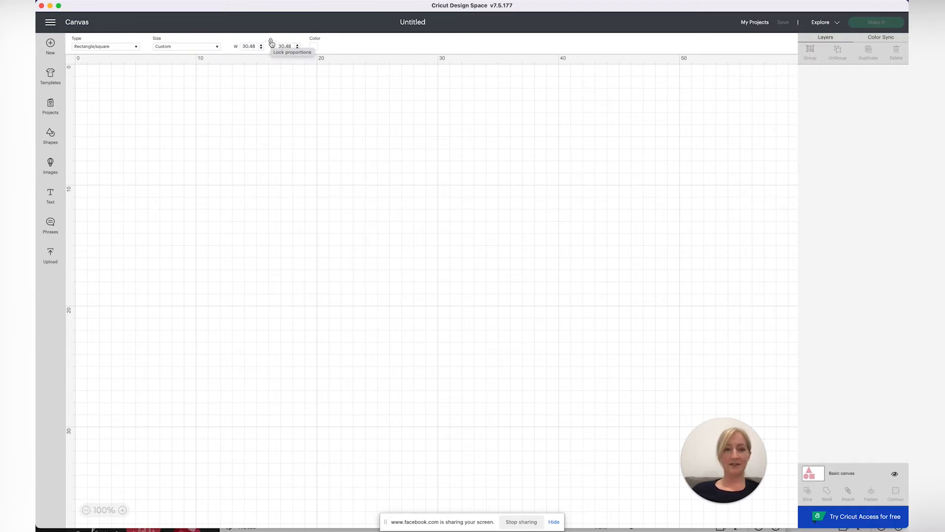
left_click(270, 44)
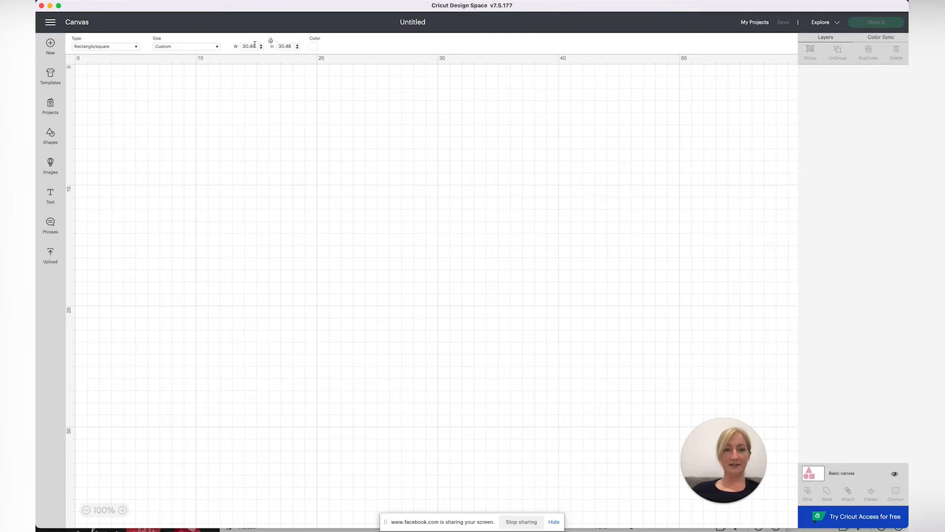
left_click(252, 47)
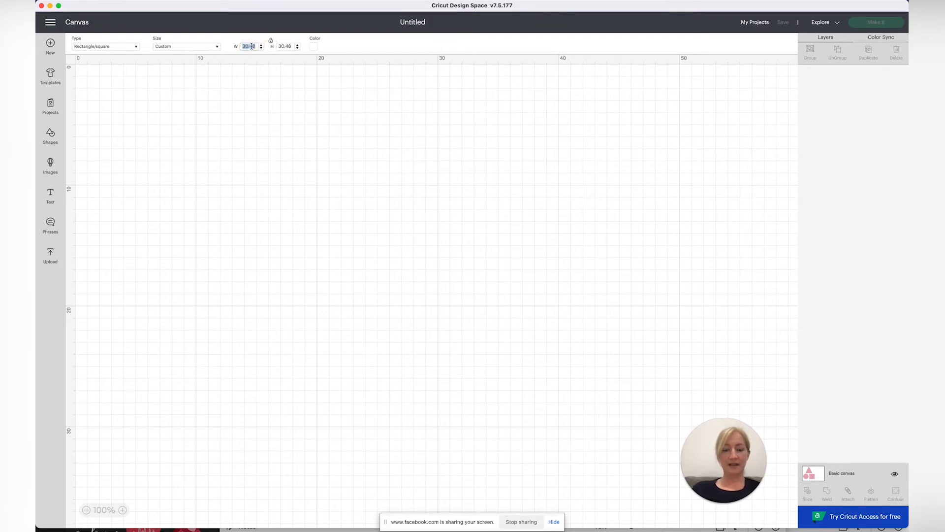
type("30")
left_click(285, 46)
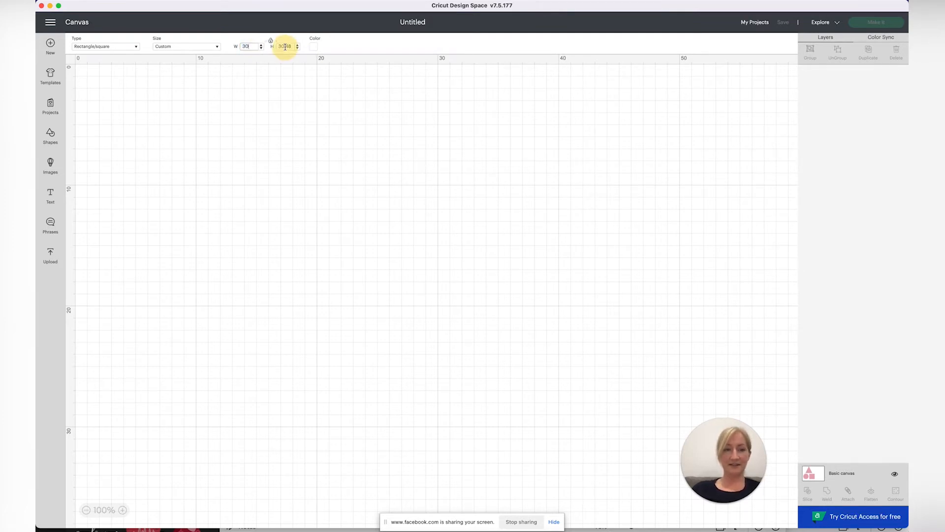
type("14")
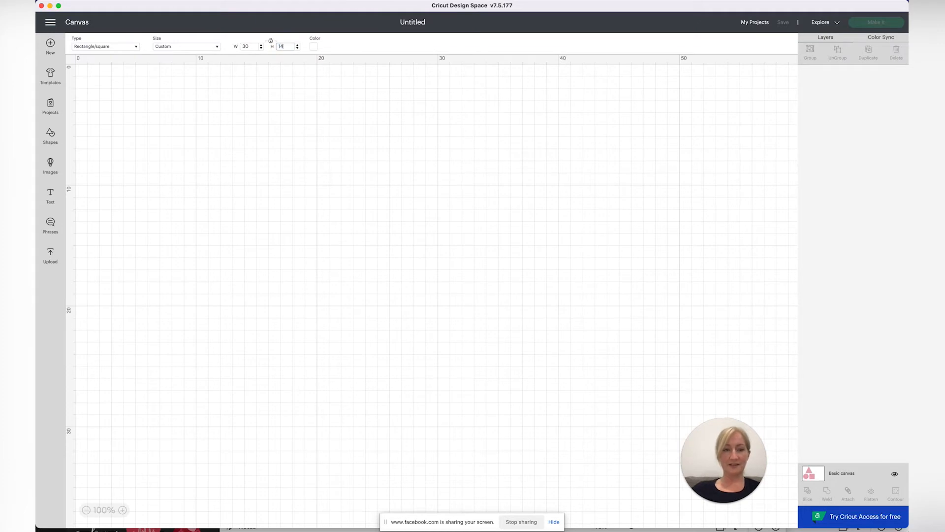
Step: Colour the canvas template light grey and deselect it
left_click(318, 47)
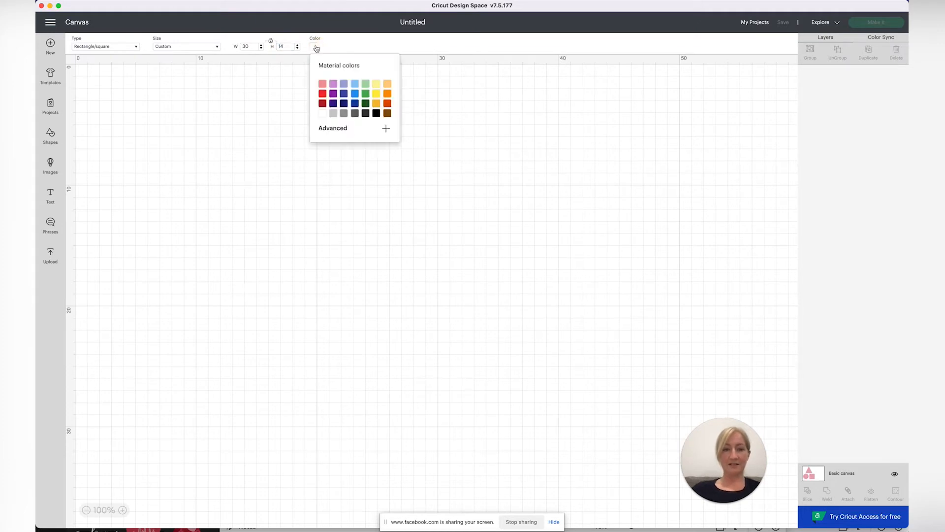
left_click(333, 114)
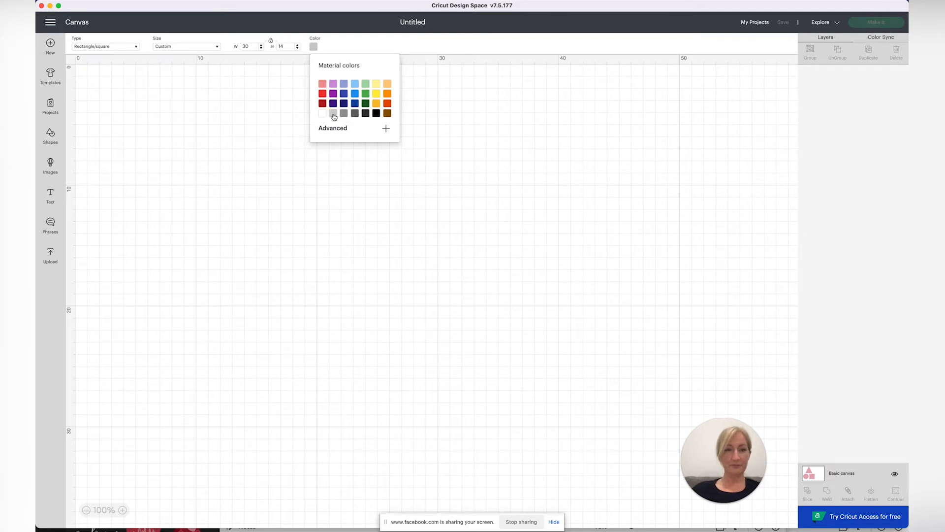
left_click(248, 121)
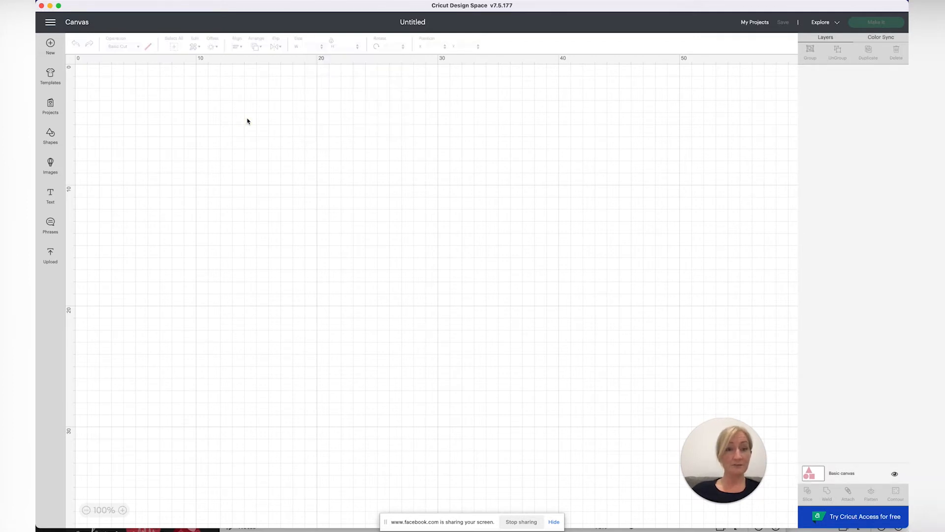
Step: Examine the grey template rectangle on the canvas at several zoom levels, ending at 100% with the whole rectangle in view
left_click(839, 477)
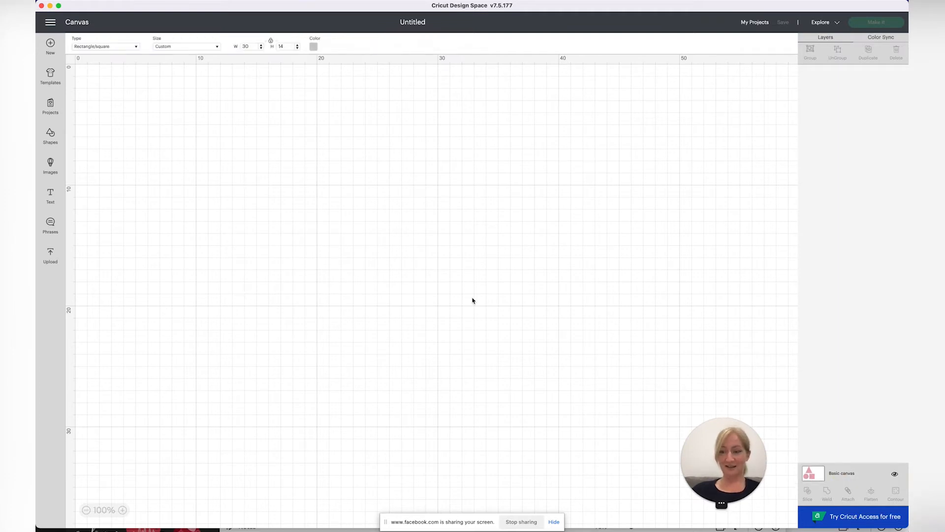
left_click(277, 195)
scroll(277, 194, "down", 5)
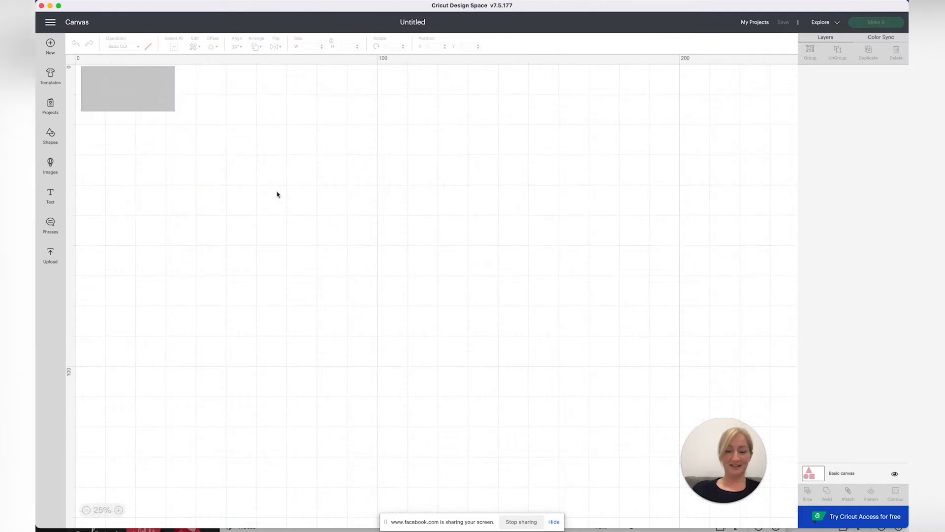
scroll(277, 195, "up", 3)
scroll(278, 195, "up", 4)
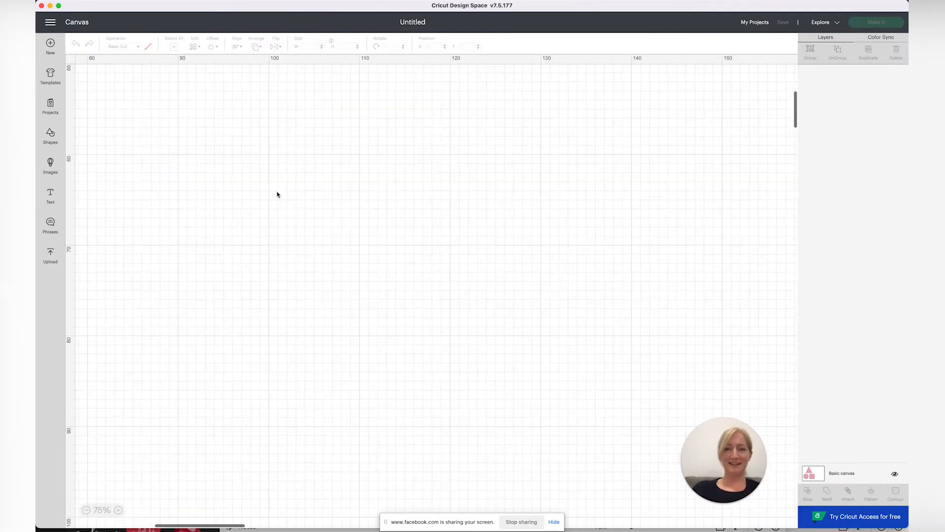
scroll(277, 194, "left", 10)
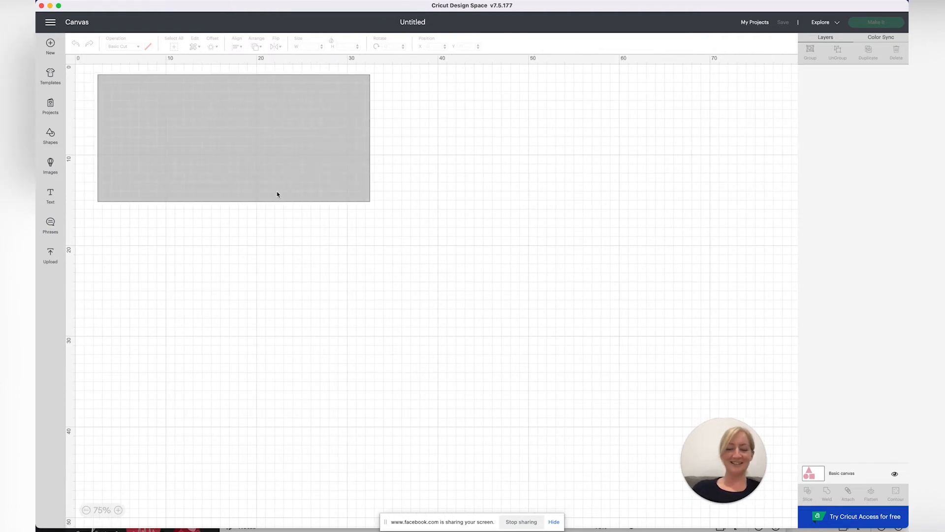
scroll(277, 194, "up", 3)
scroll(277, 194, "up", 3)
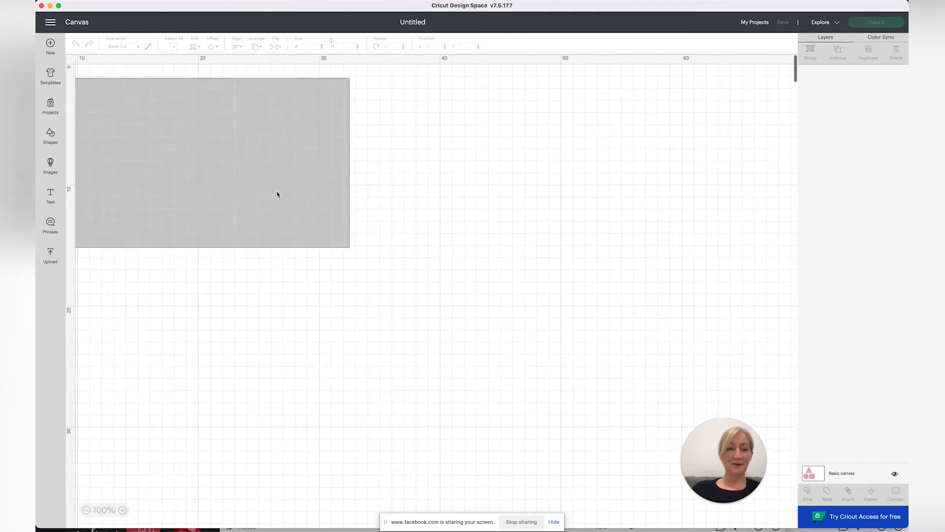
scroll(277, 194, "left", 4)
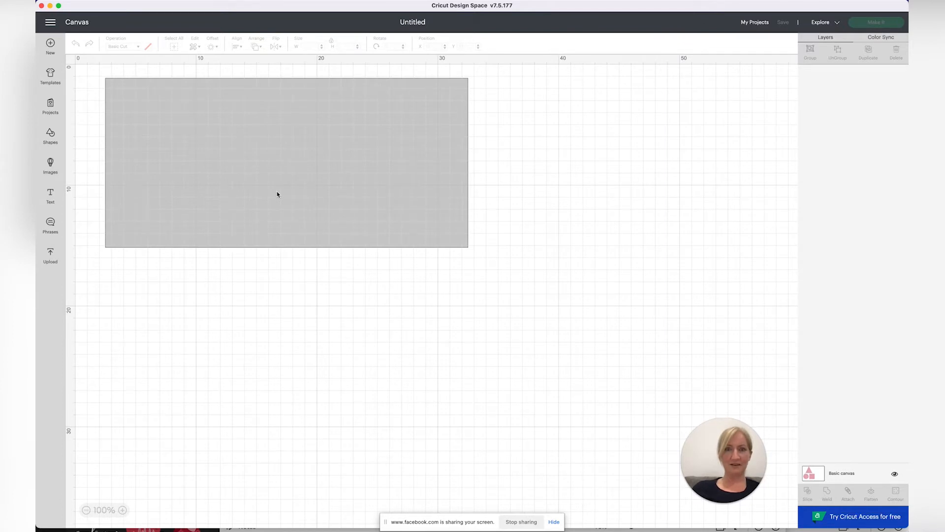
scroll(277, 195, "down", 5)
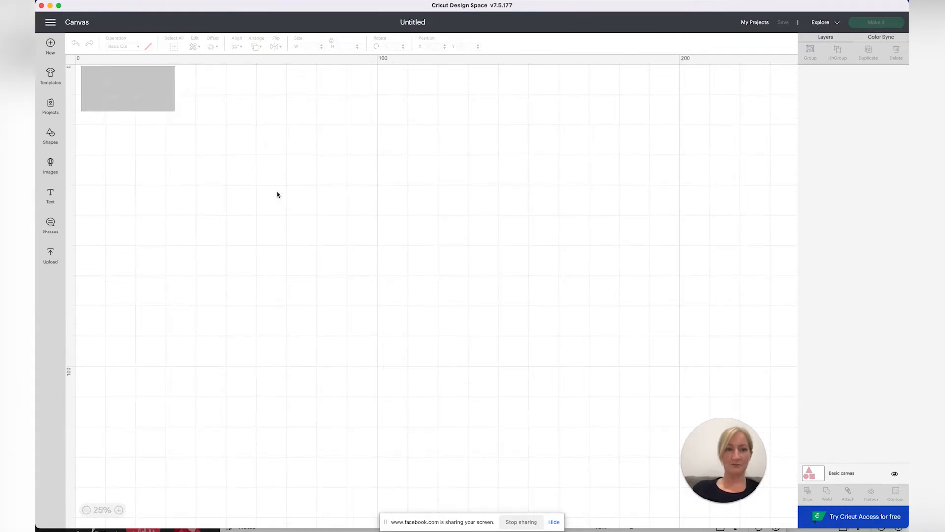
scroll(276, 194, "up", 2)
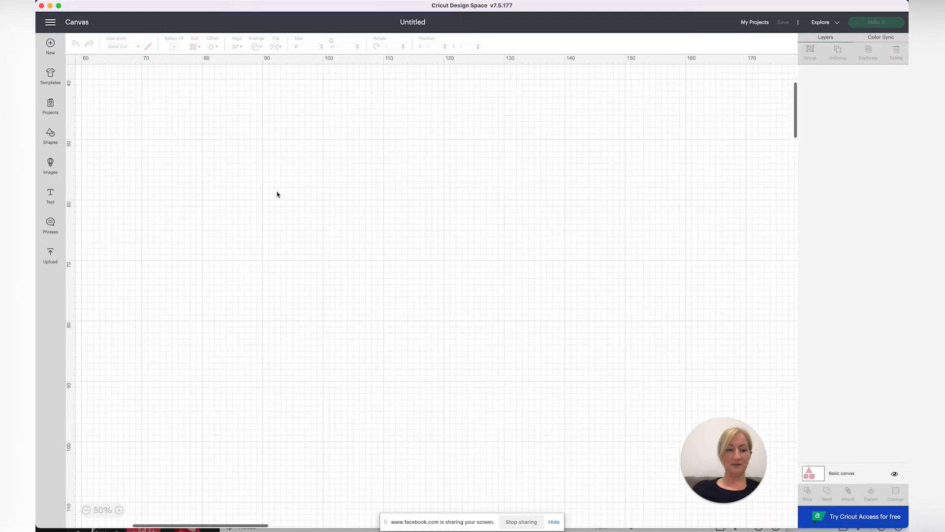
left_click(119, 511)
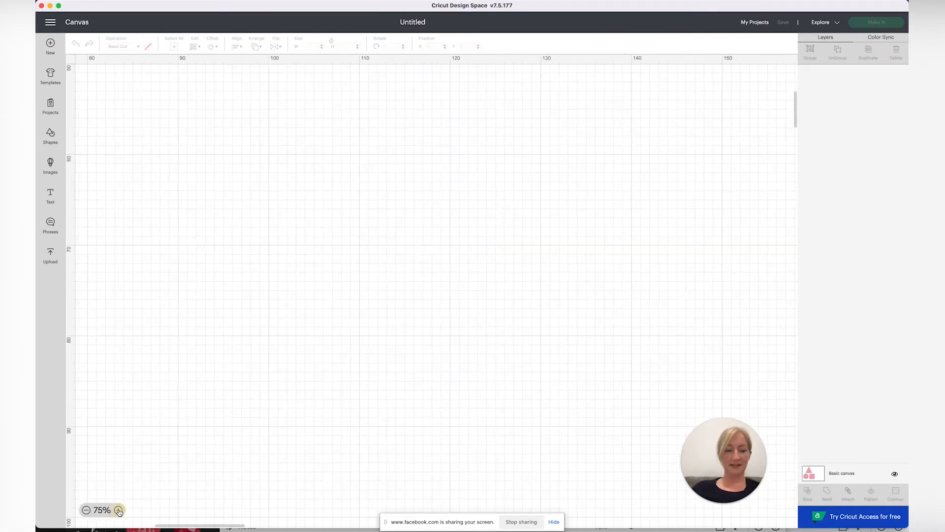
left_click(119, 510)
scroll(158, 299, "up", 10)
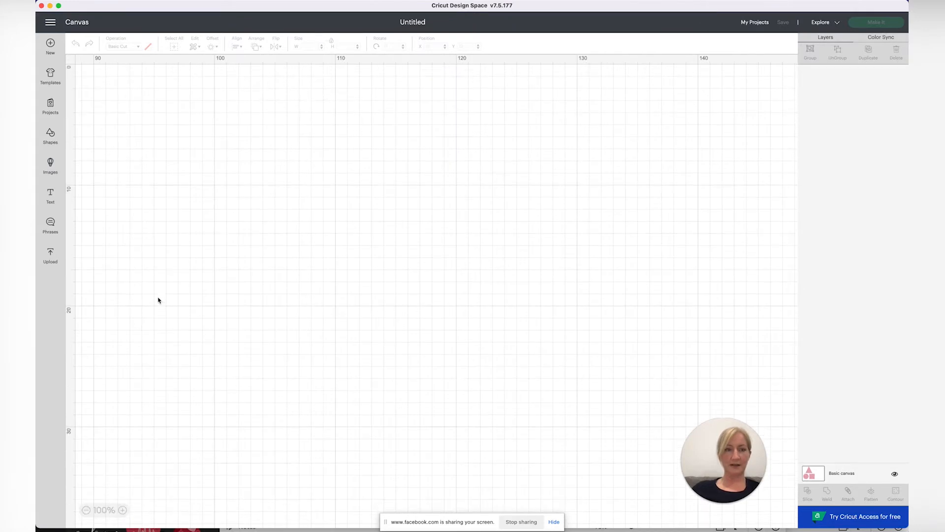
scroll(158, 300, "left", 15)
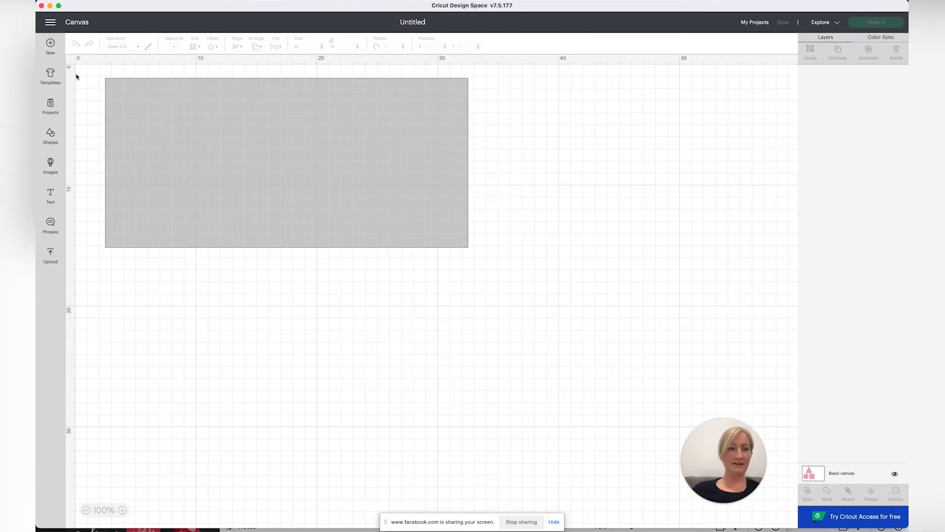
Step: Try the Partial Grid, No Grid and Imperial options in the Design Space settings, finishing with Full Grid and Metric
left_click(50, 23)
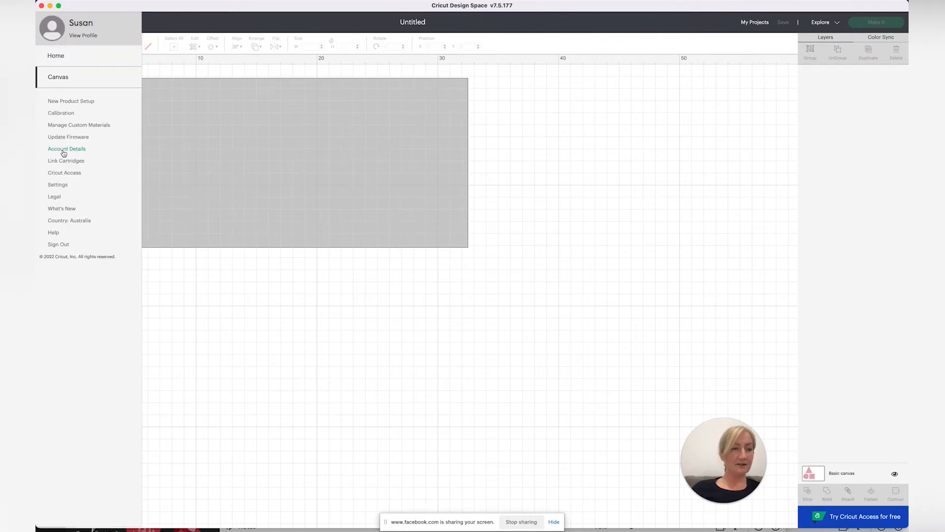
left_click(58, 186)
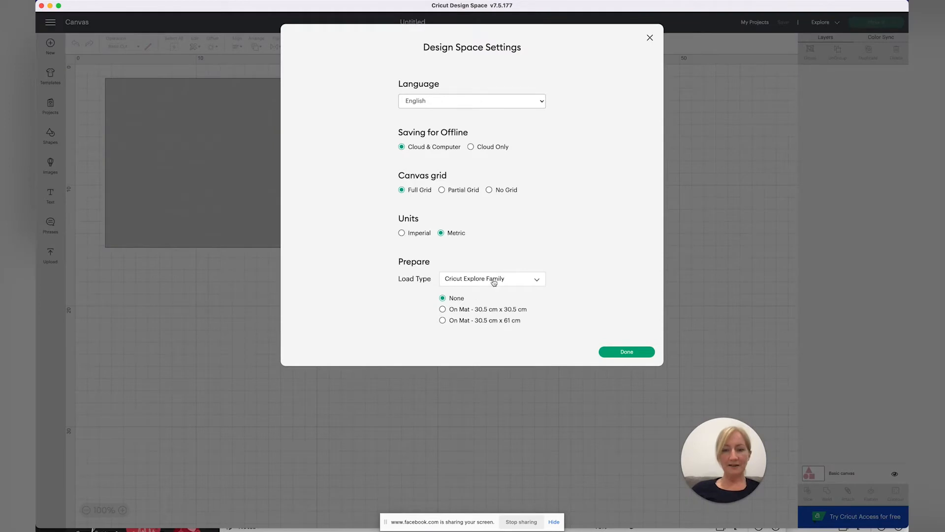
left_click(442, 191)
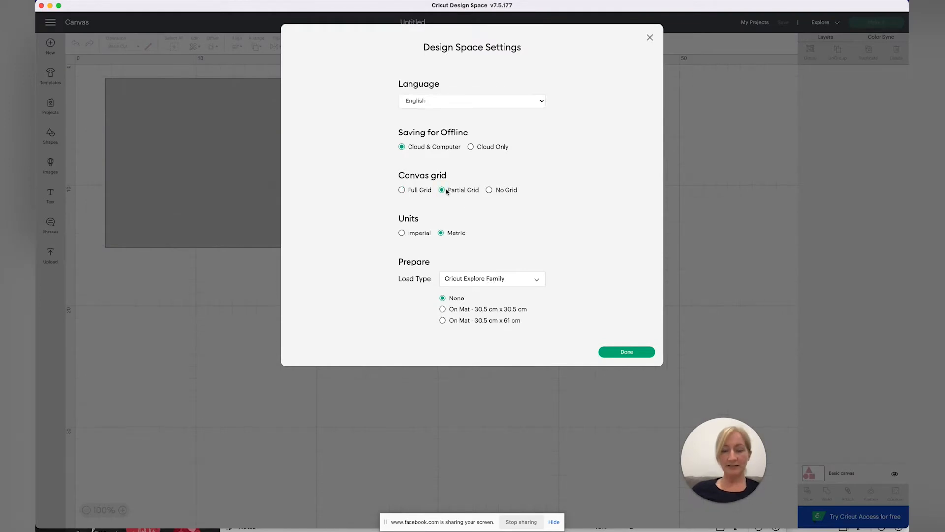
left_click(490, 191)
left_click(402, 233)
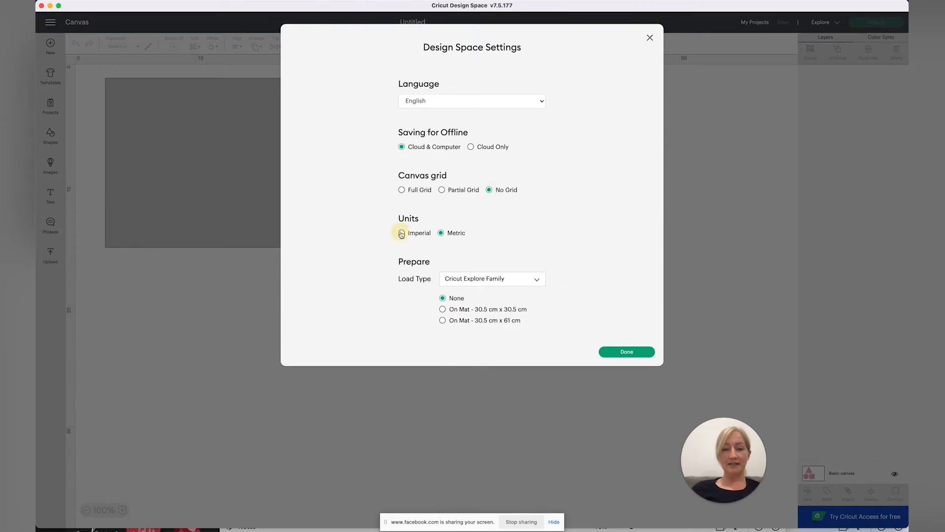
left_click(441, 233)
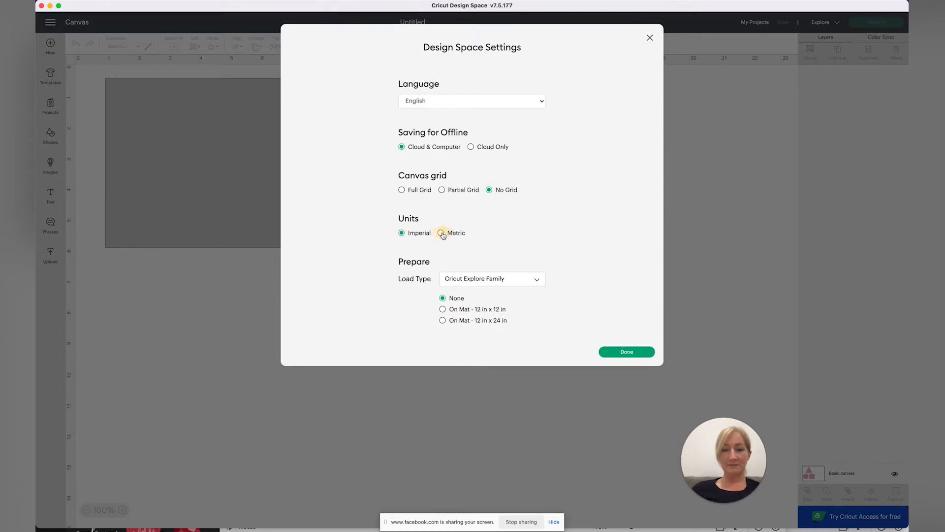
left_click(442, 191)
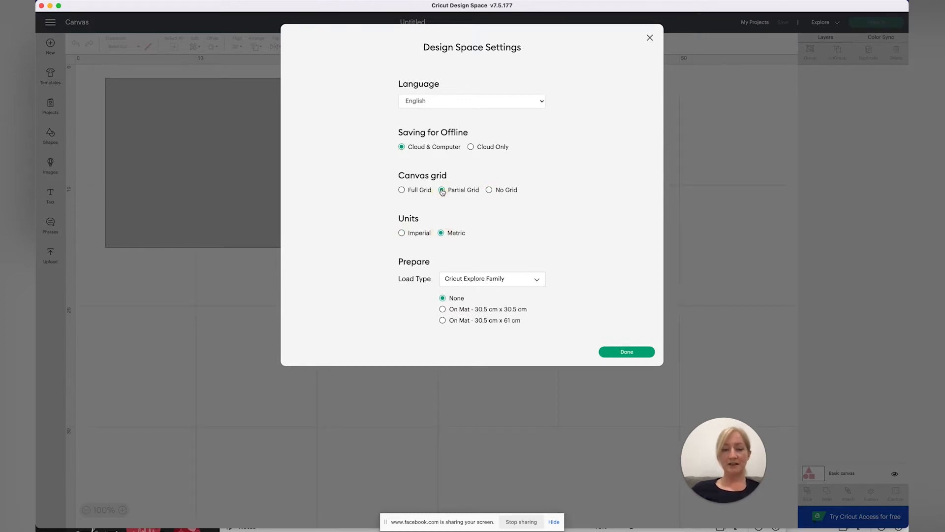
left_click(402, 190)
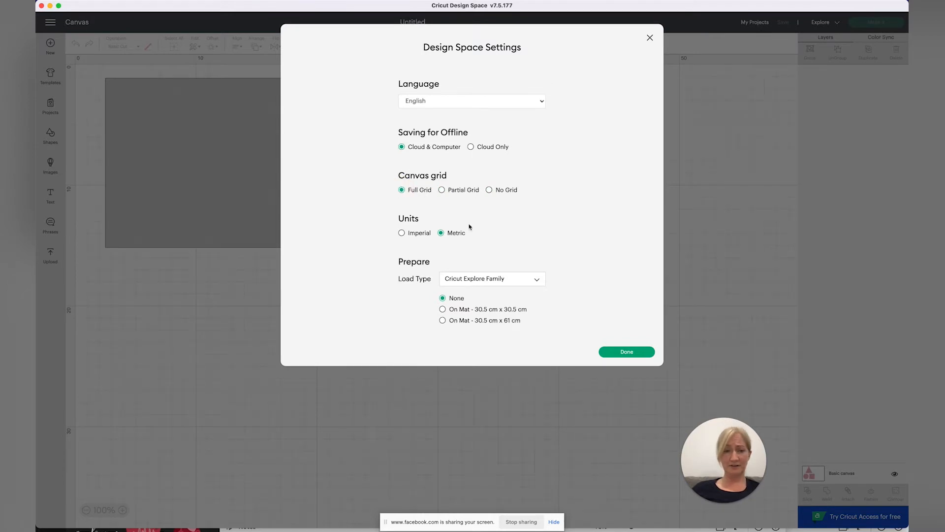
left_click(624, 353)
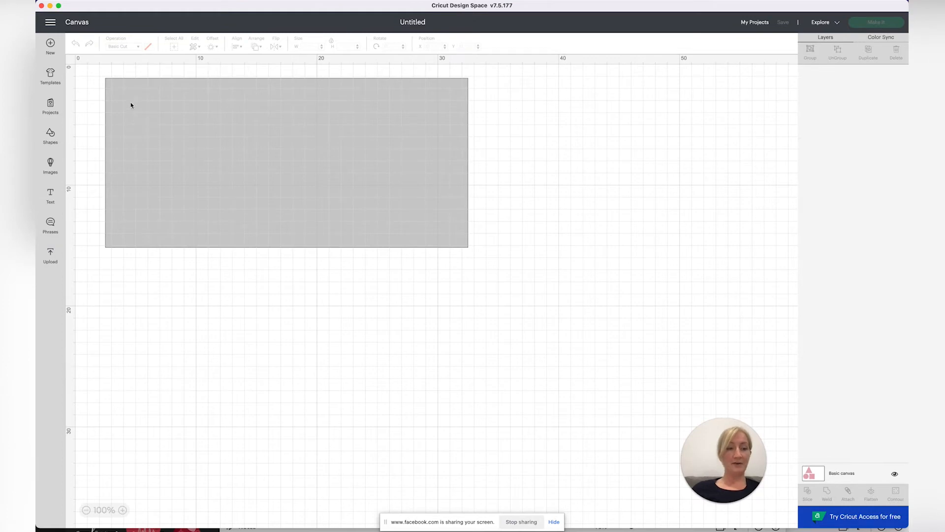
Step: Upload GRANDMA SVG Signs.svg from the Downloads folder as a cut image and select it among the recent uploads
left_click(50, 254)
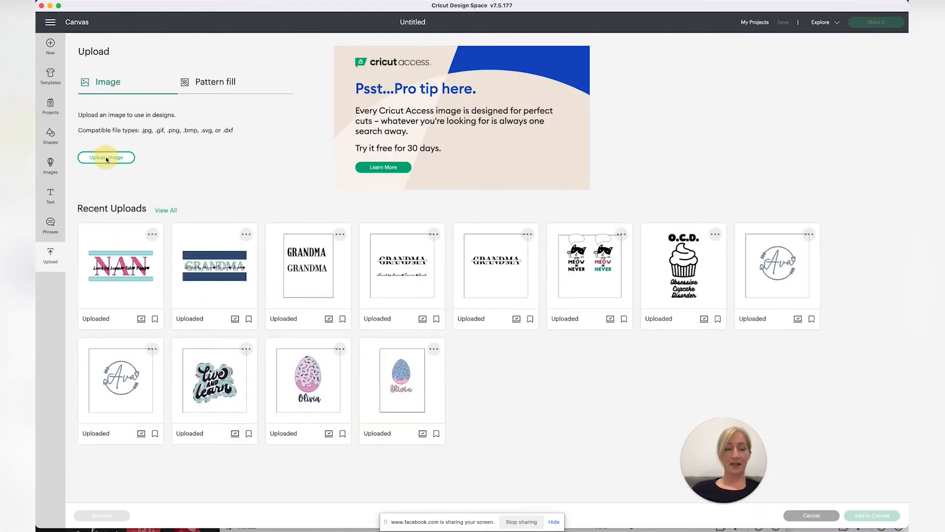
left_click(106, 158)
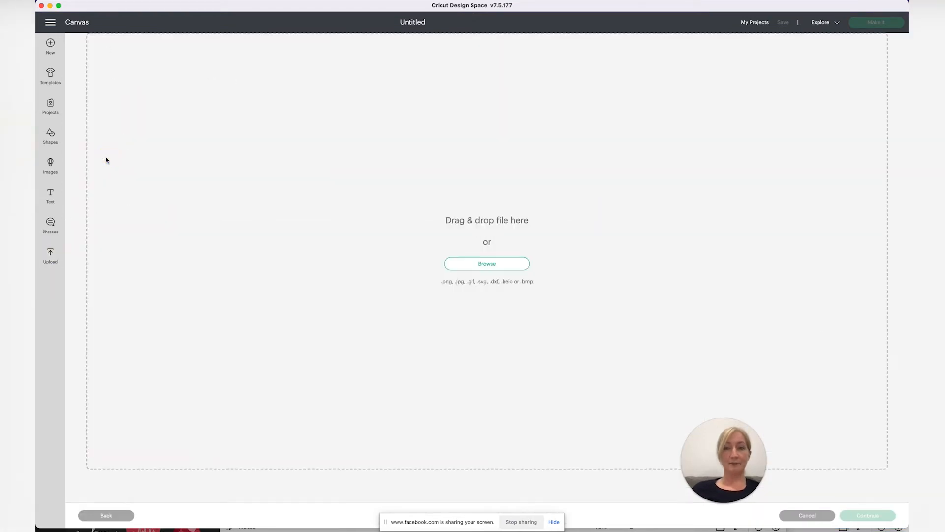
left_click(490, 266)
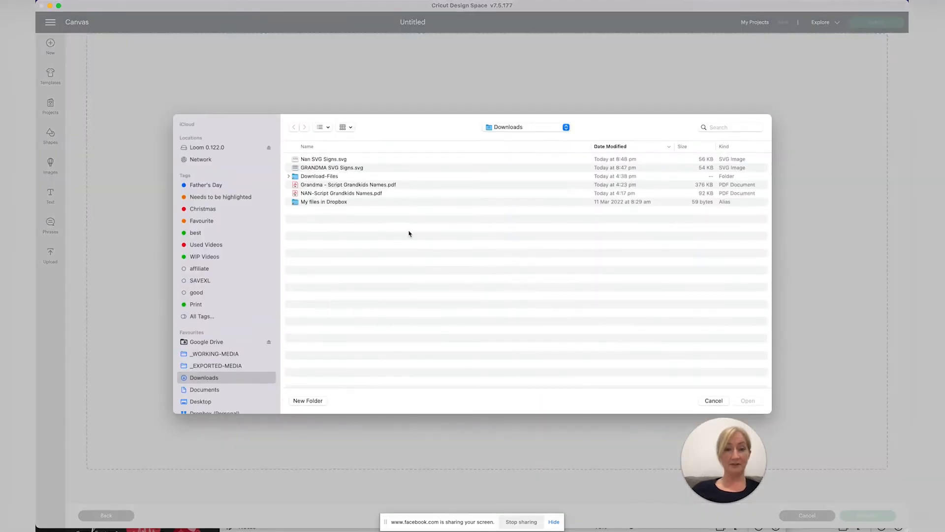
left_click(324, 168)
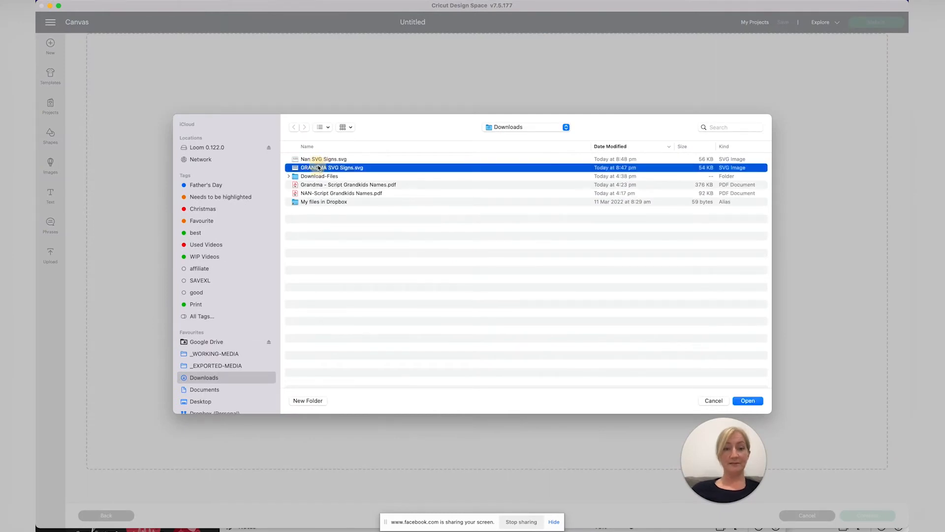
left_click(746, 401)
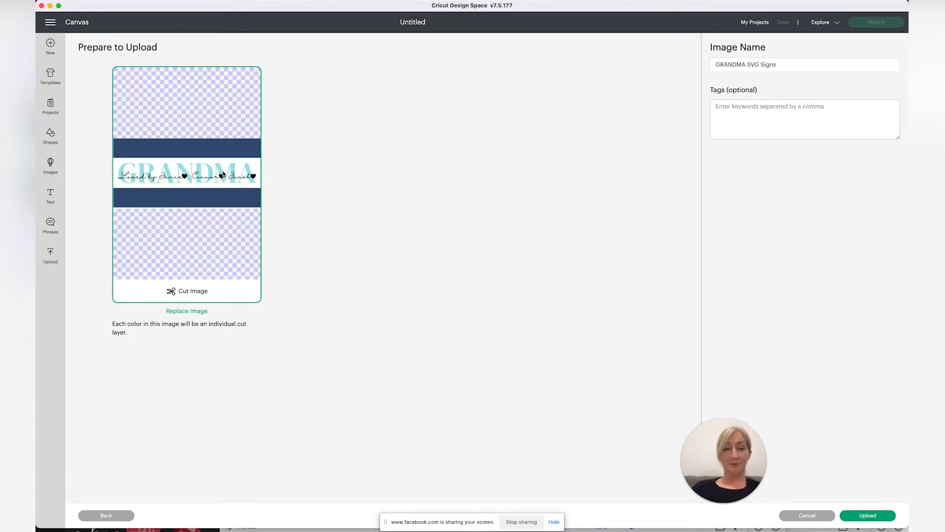
left_click(867, 516)
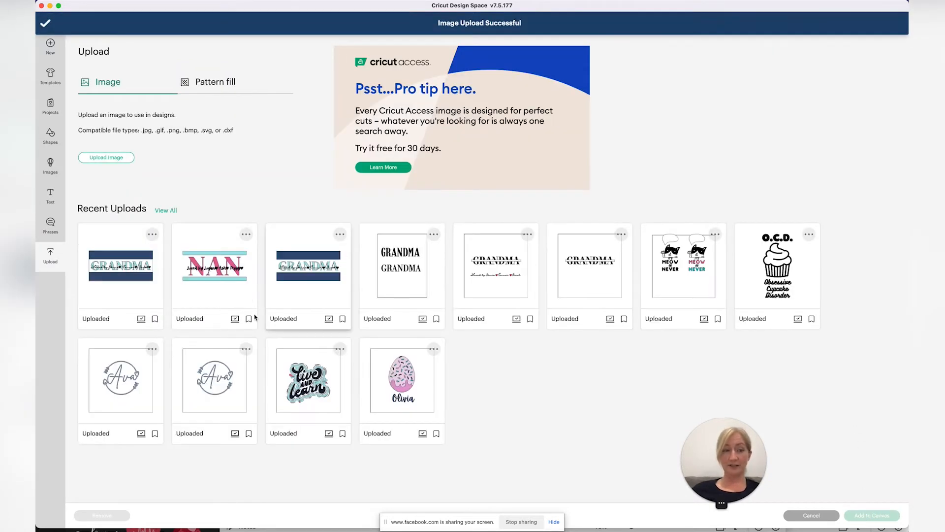
left_click(124, 269)
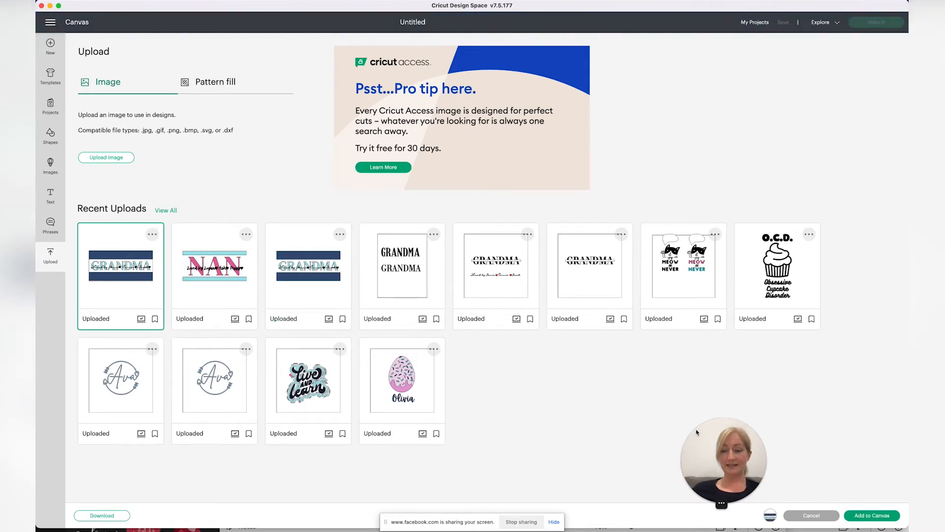
Step: Add the uploaded GRANDMA image to the canvas and resize it over the grey template to about 30.2 × 14.4 cm
left_click(870, 515)
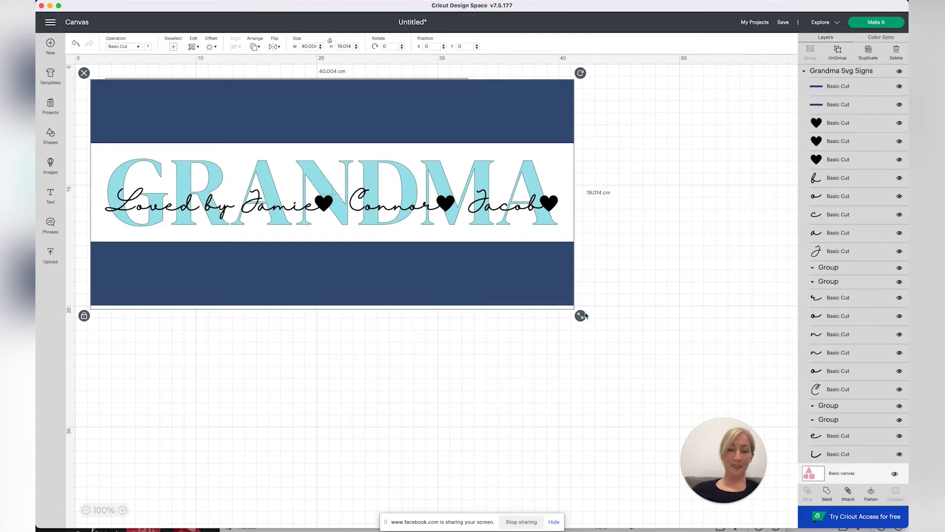
left_click_drag(581, 318, 429, 225)
mouse_move(363, 116)
left_mouse_down()
mouse_move(397, 119)
mouse_move(372, 113)
left_mouse_up()
left_click(436, 232)
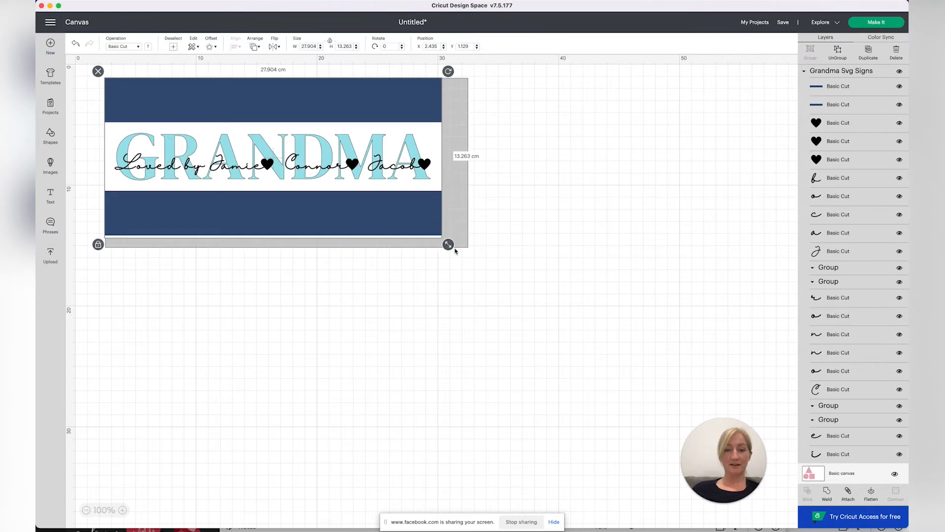
left_click_drag(448, 246, 471, 261)
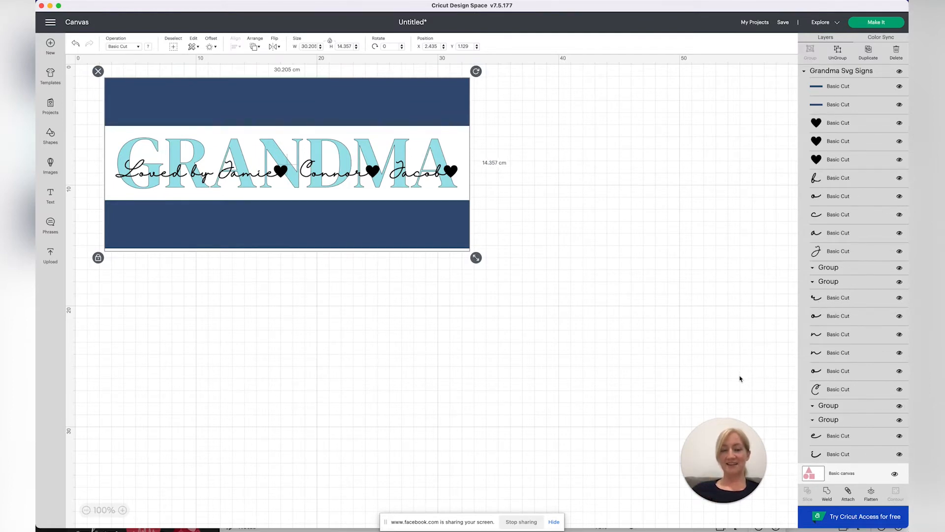
left_click(717, 496)
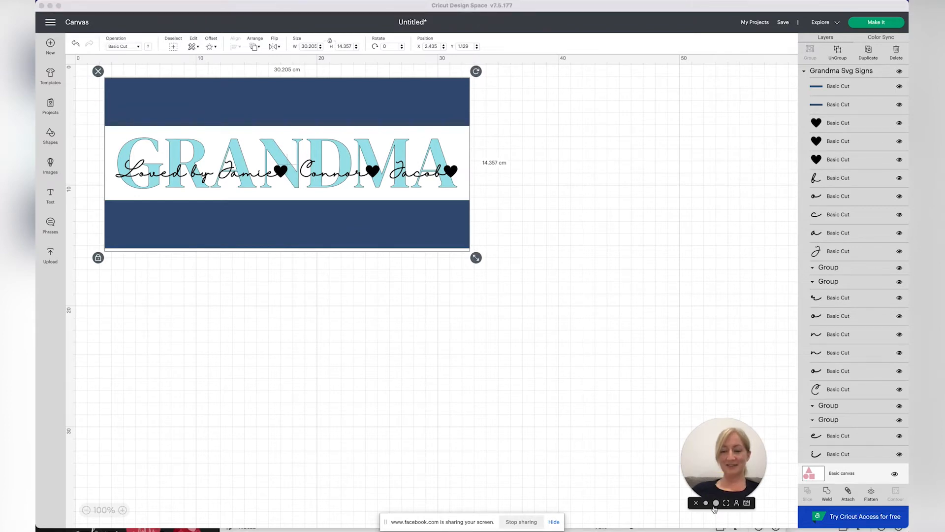
left_click(716, 503)
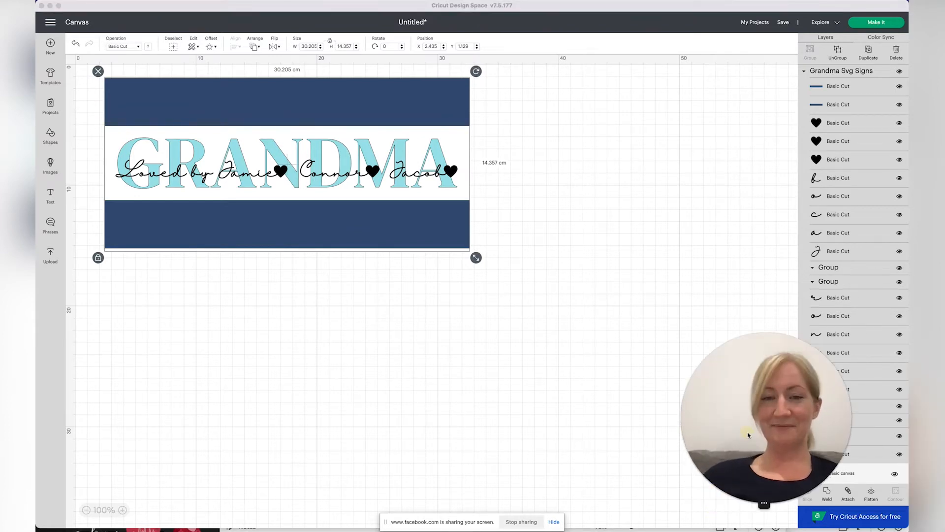
left_click_drag(748, 435, 590, 381)
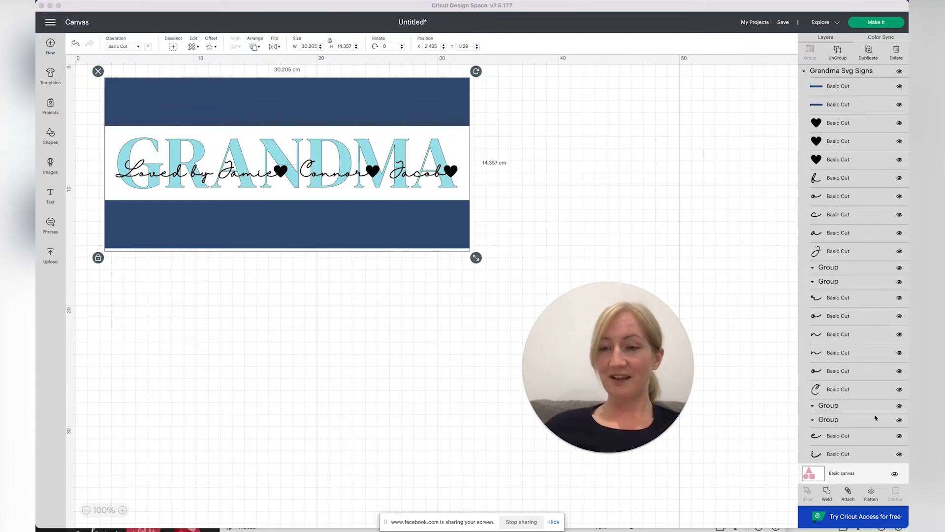
Step: Ungroup the GRANDMA design and select the upper and lower navy bars individually
left_click(839, 55)
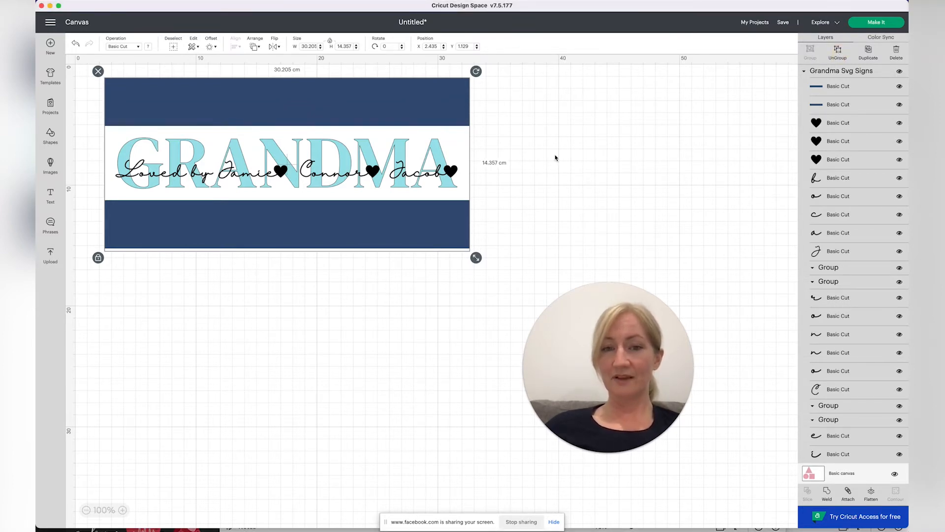
left_click(485, 152)
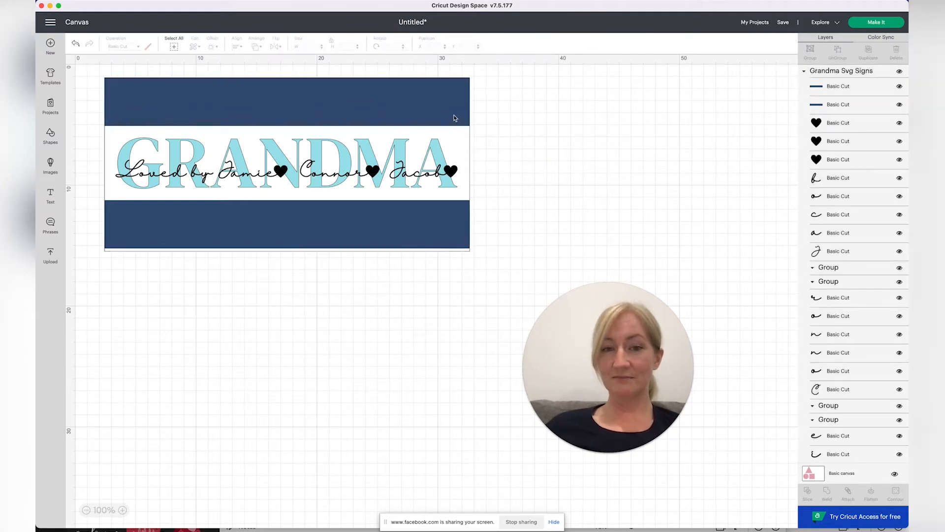
left_click(454, 118)
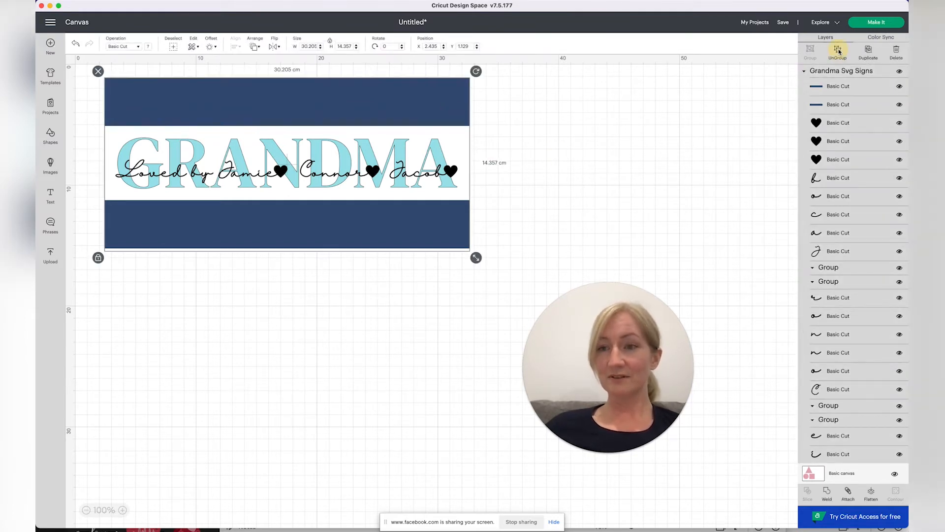
left_click(838, 50)
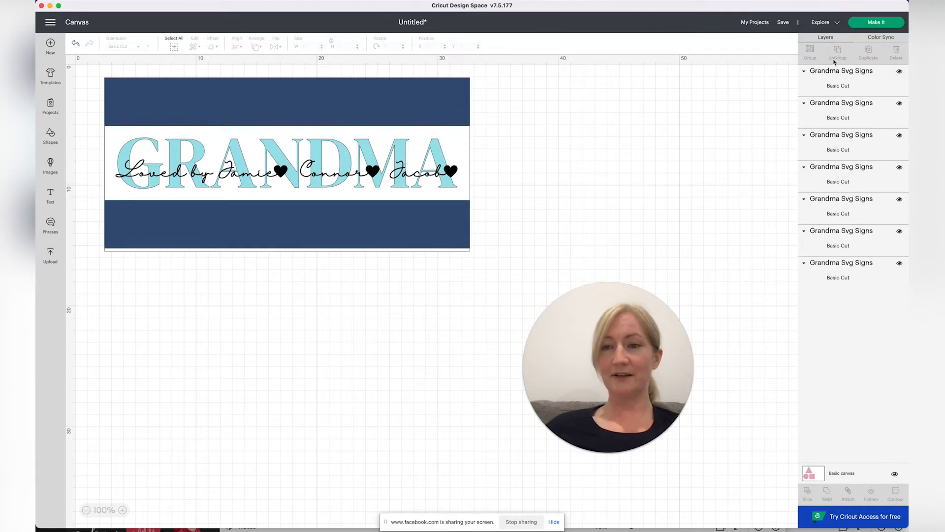
left_click(455, 111)
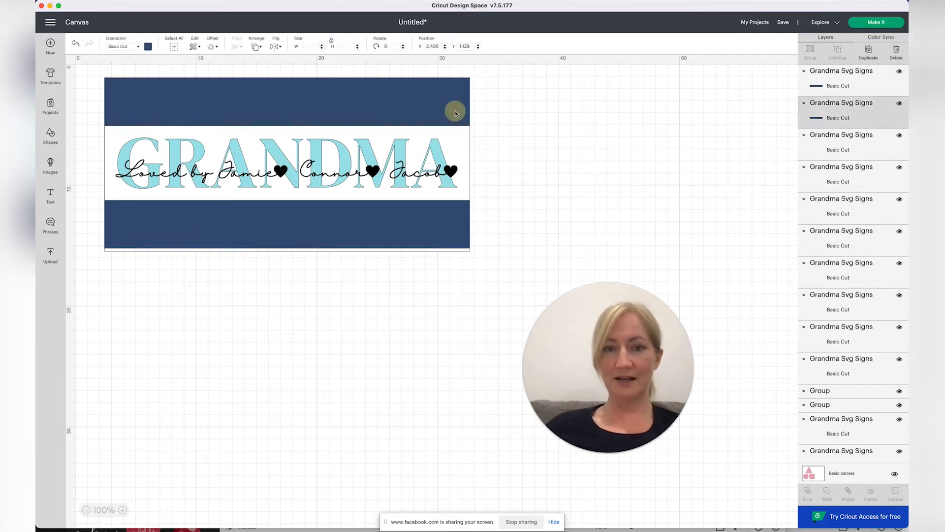
left_click(453, 231)
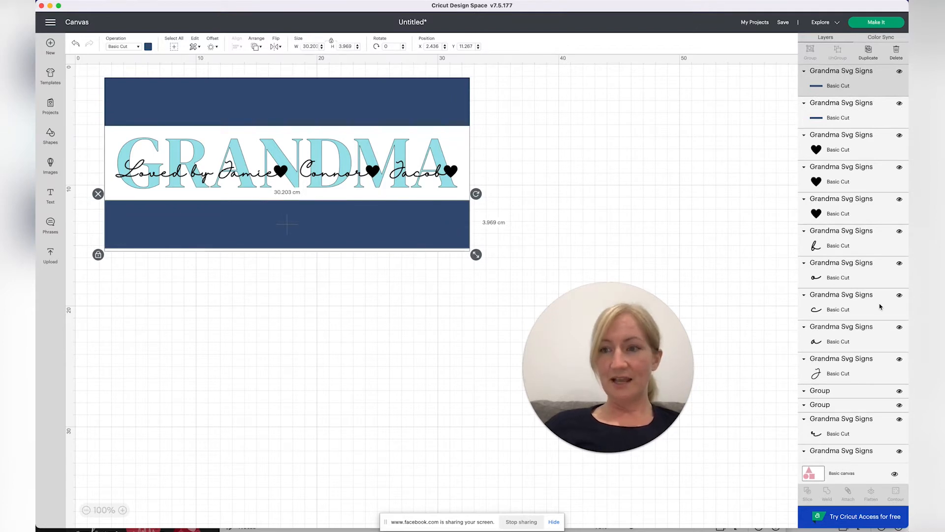
Step: Find the white background layer set at the end of the layer list, hide it and delete it
scroll(881, 307, "down", 10)
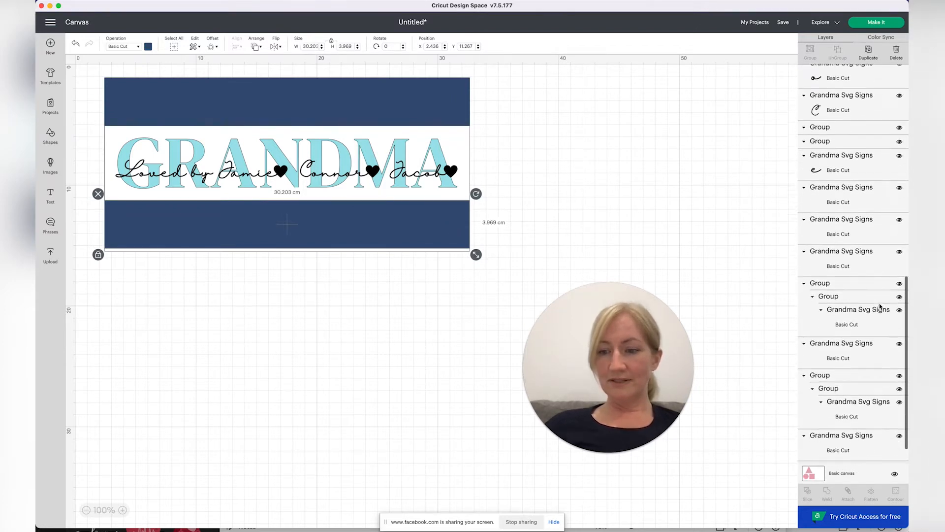
scroll(881, 306, "down", 3)
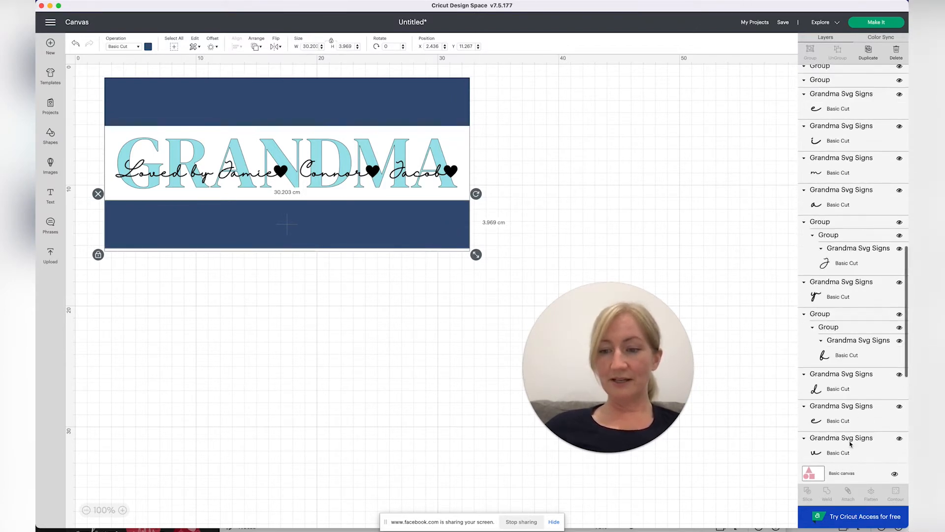
scroll(852, 354, "up", 2)
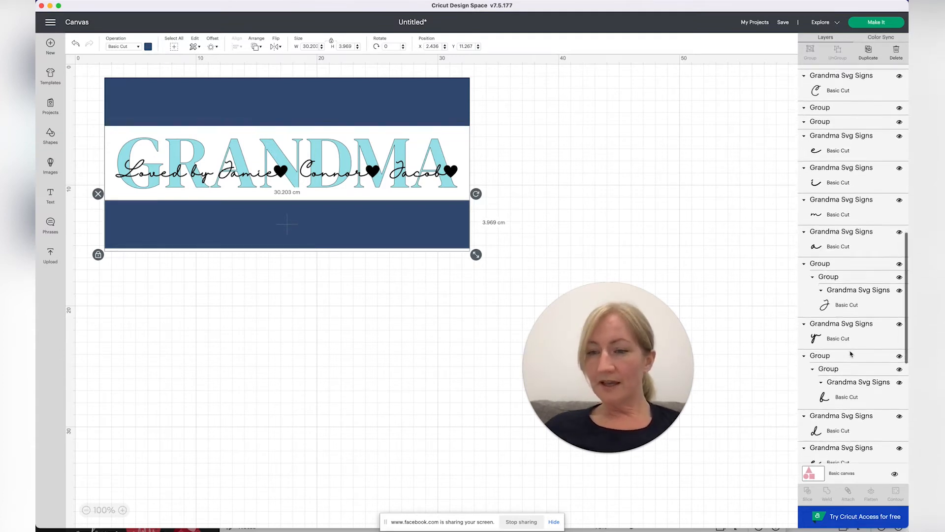
scroll(851, 353, "up", 8)
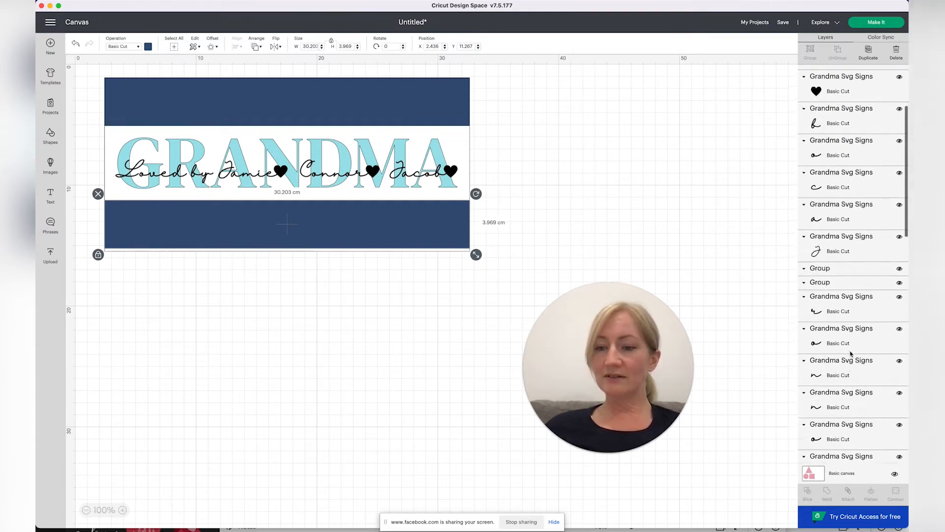
scroll(852, 354, "down", 10)
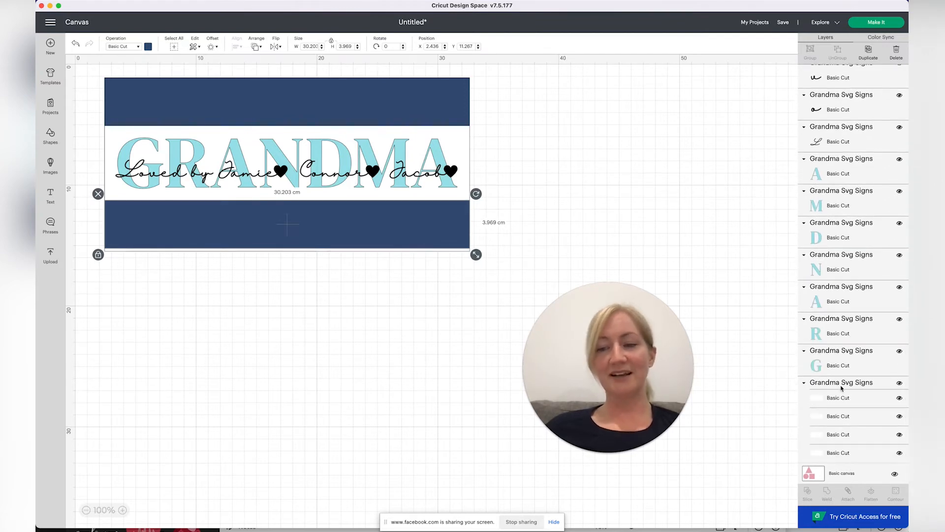
left_click(886, 385)
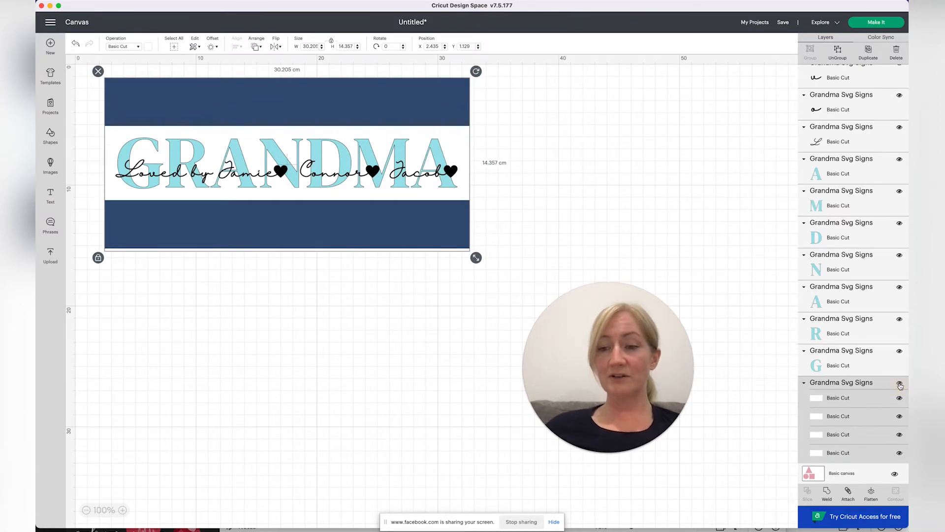
left_click(900, 384)
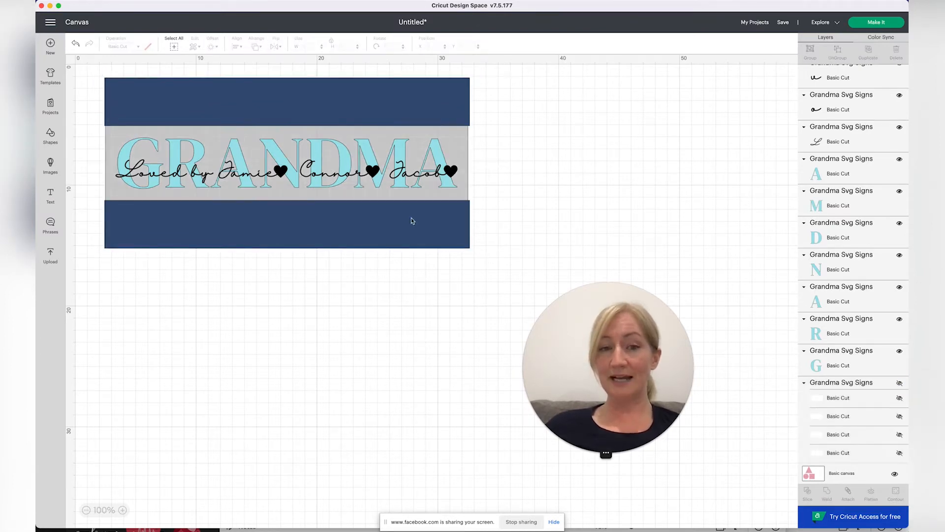
left_click(853, 384)
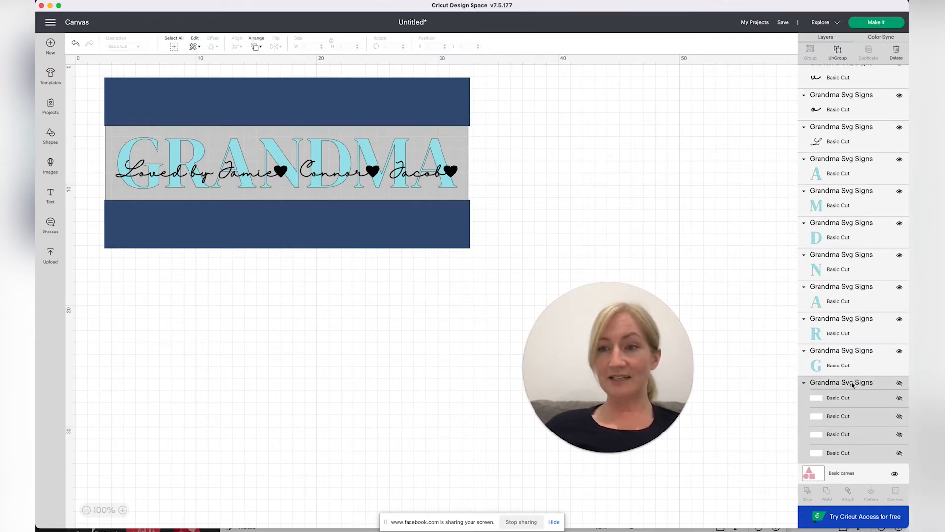
left_click(896, 51)
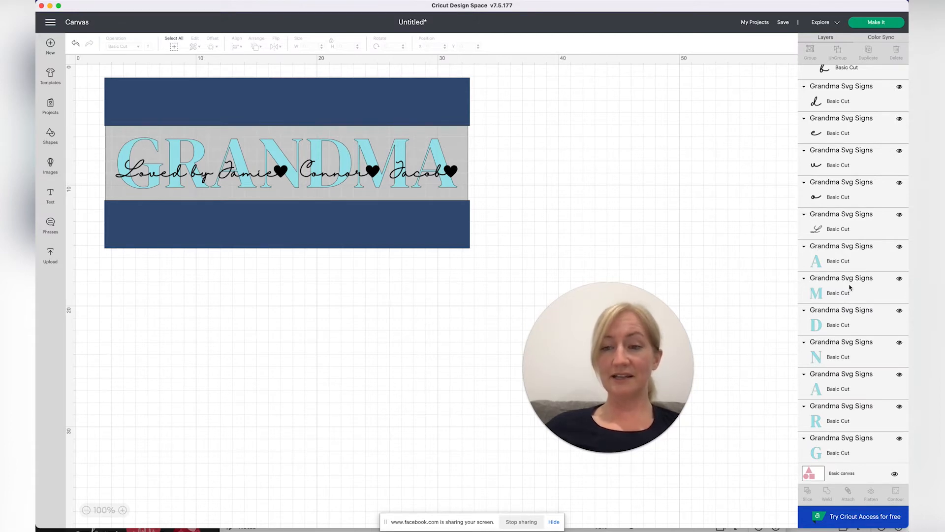
left_click(845, 257)
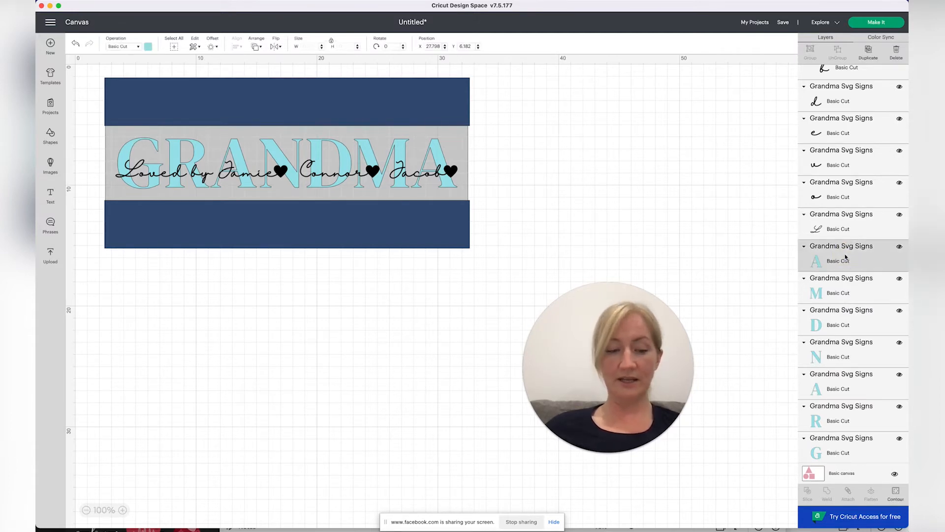
left_click(842, 288, "shift")
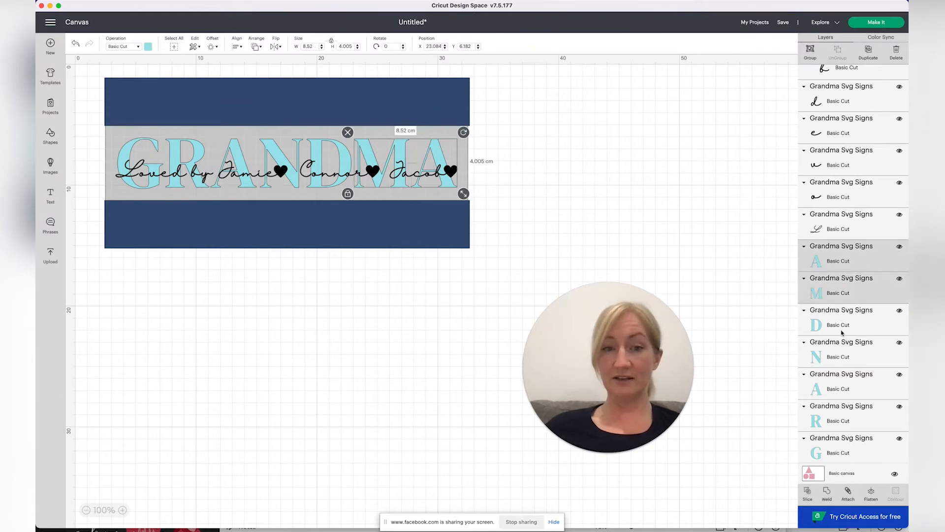
left_click(588, 183)
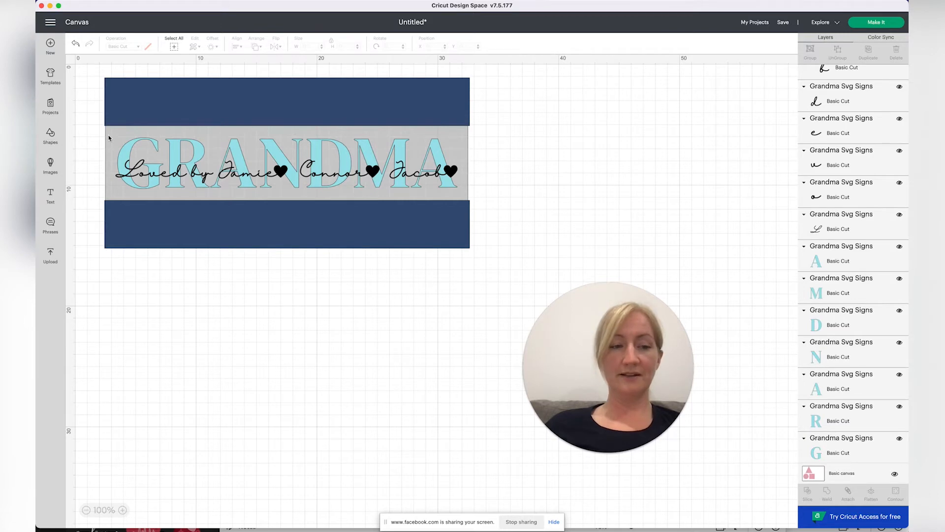
Step: Group the seven turquoise GRANDMA letters and weld them into one shape
left_click_drag(108, 134, 483, 153)
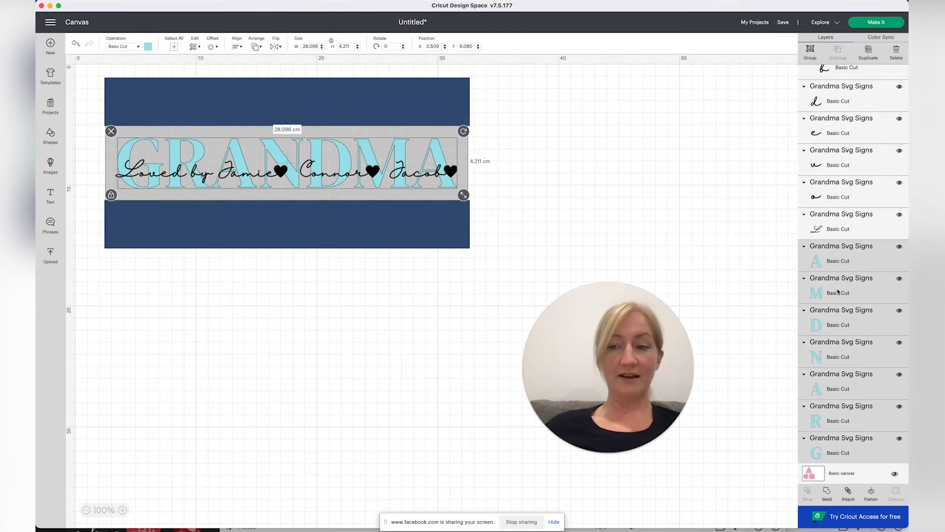
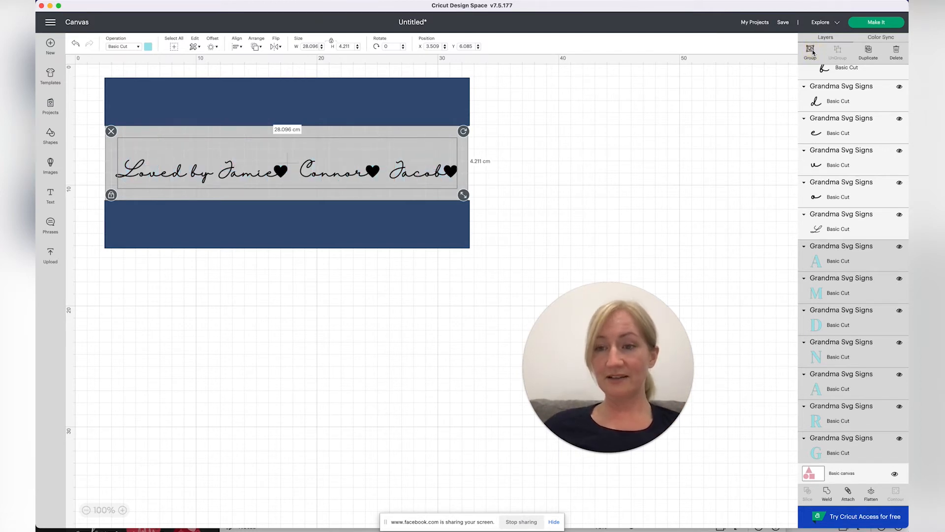
left_click(813, 51)
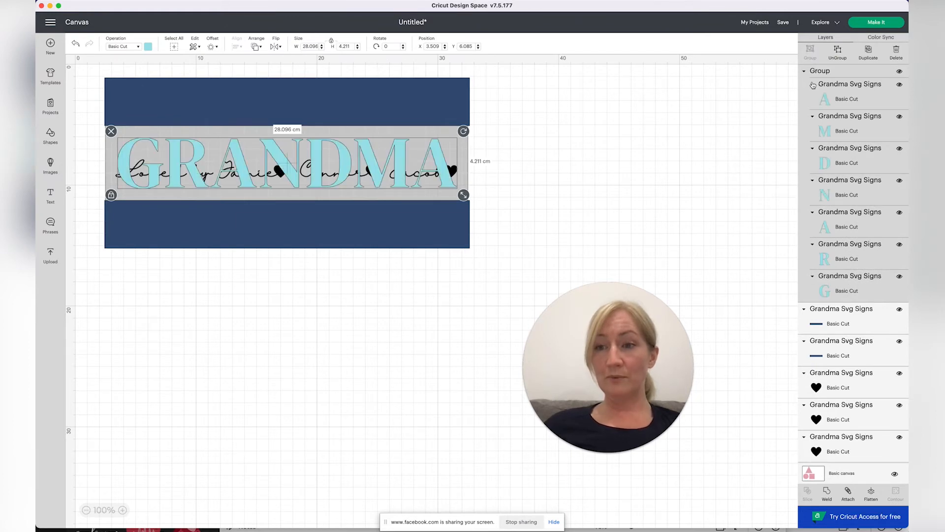
left_click(805, 72)
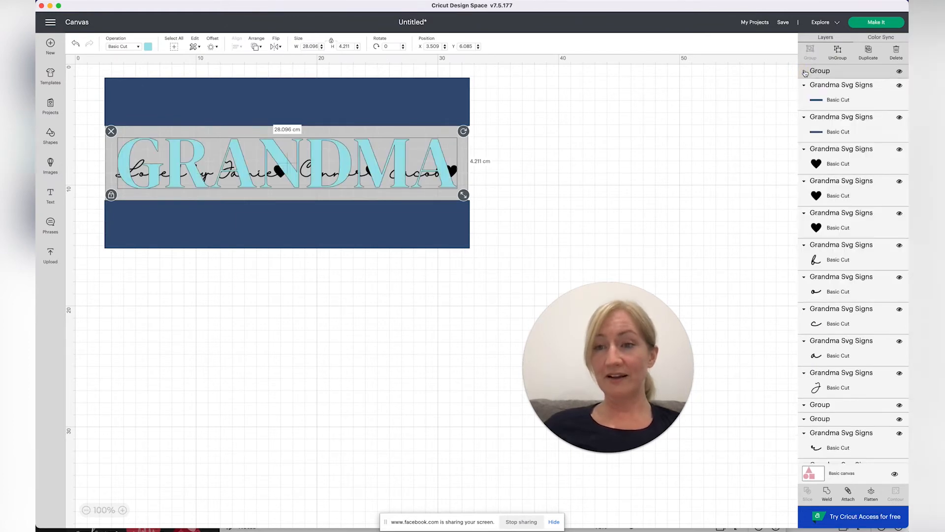
left_click(806, 73)
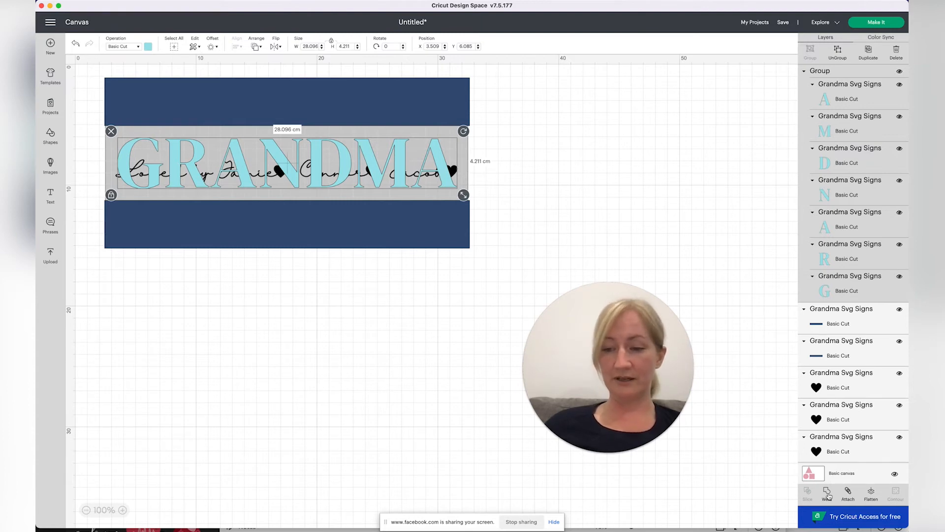
left_click(828, 495)
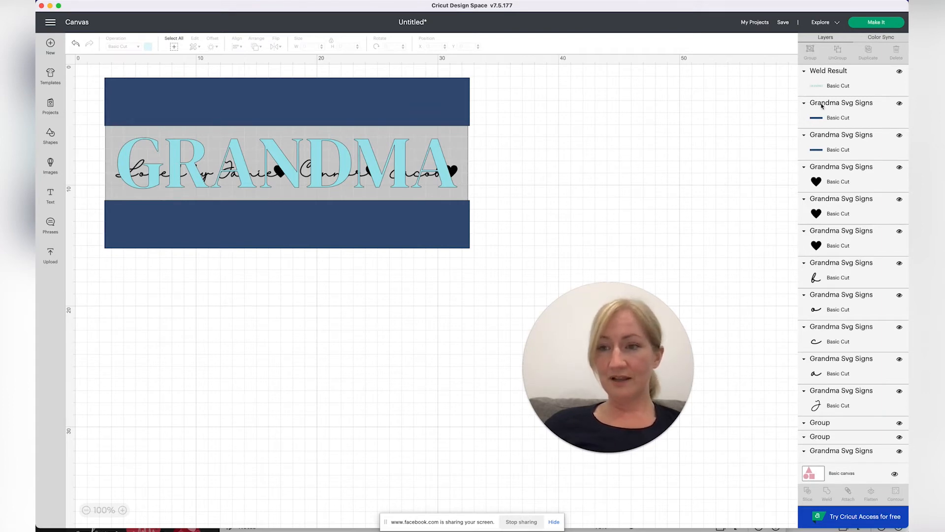
Step: Hide the welded GRANDMA word and weld the black handwritten letters and three hearts together
left_click(900, 73)
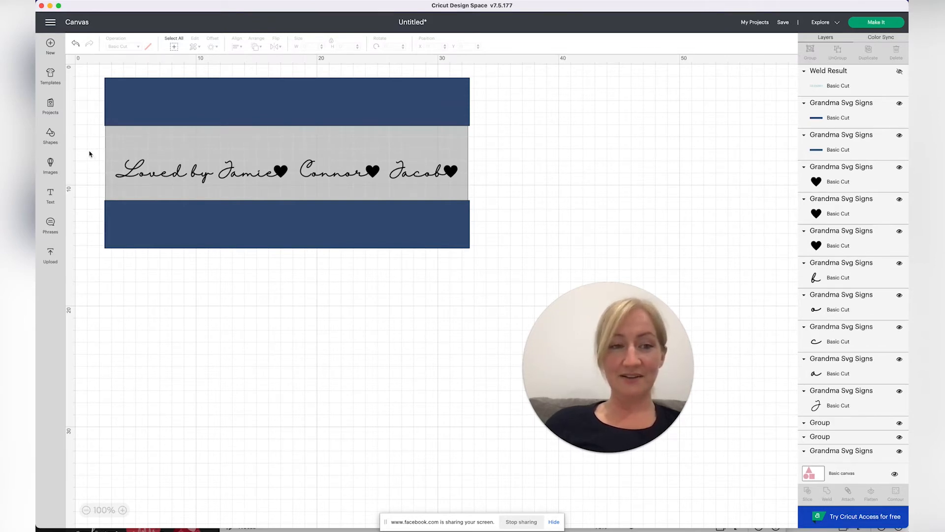
left_click_drag(402, 181, 484, 192)
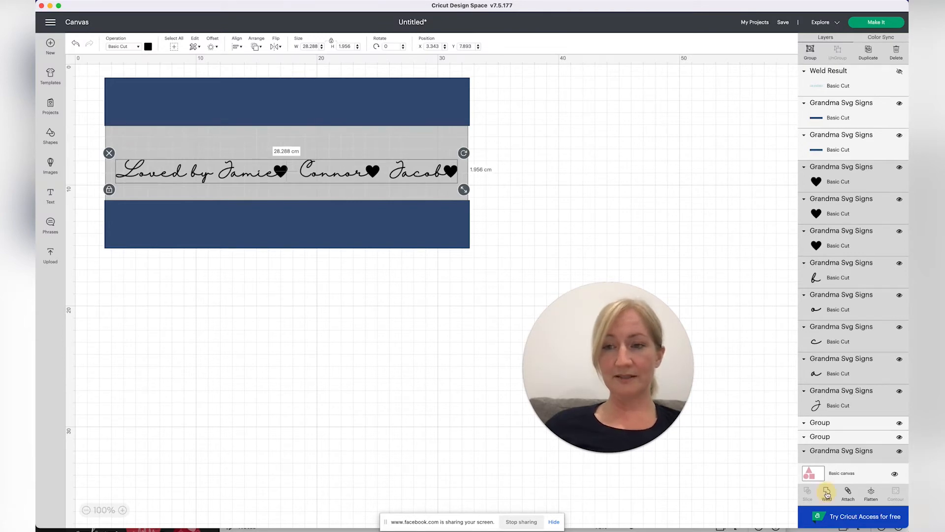
left_click(827, 493)
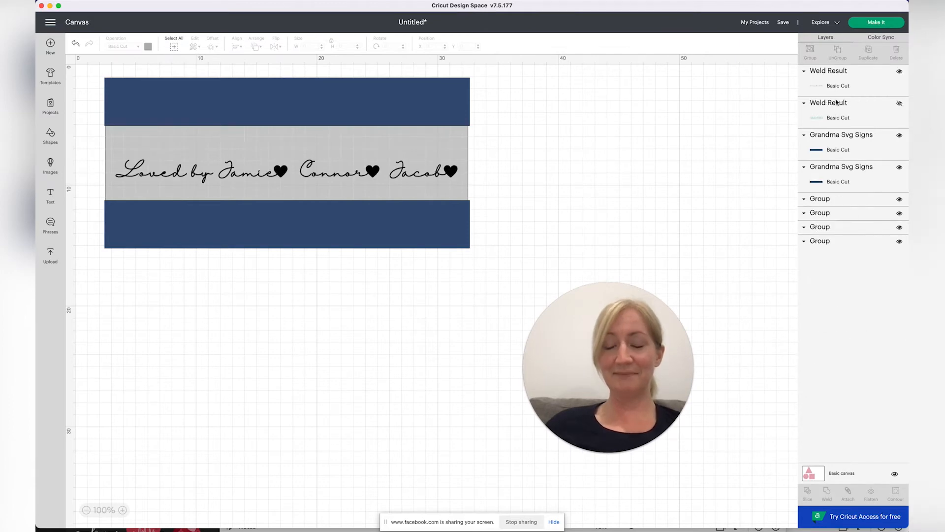
Step: Delete the four leftover empty groups from the layer list and unhide the welded turquoise GRANDMA word
left_click(824, 199)
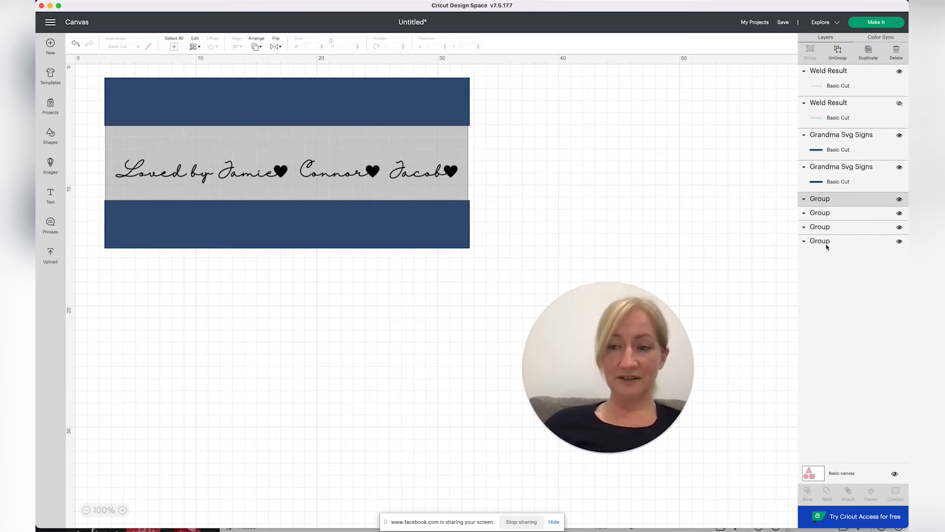
left_click(823, 215, "shift")
left_click(822, 228, "shift")
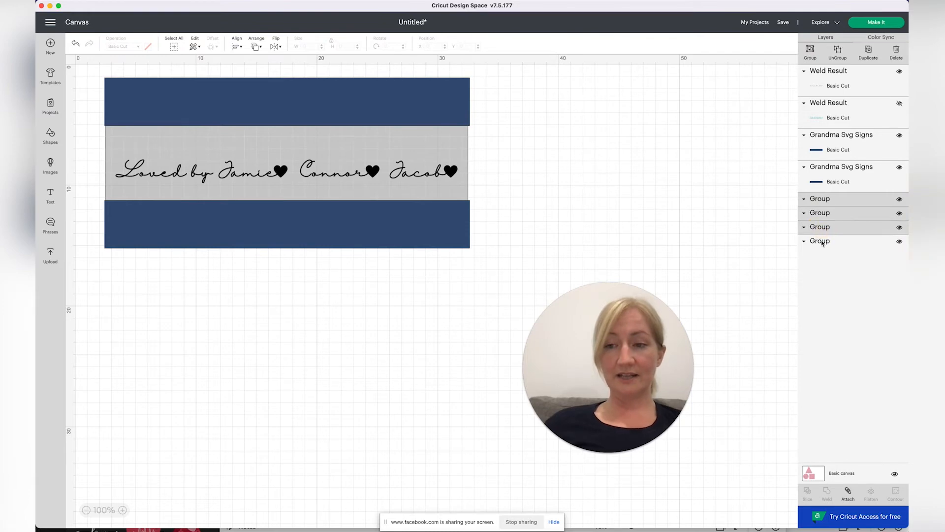
left_click(822, 242, "shift")
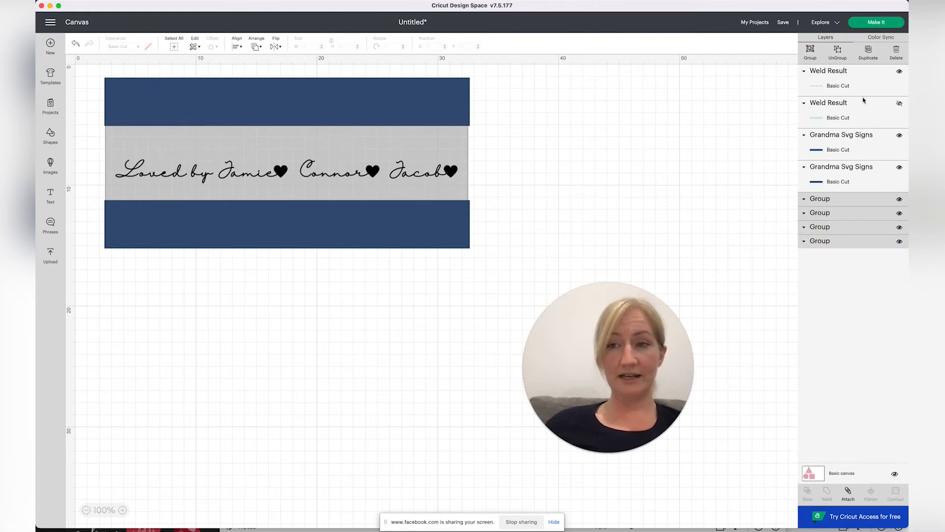
left_click(897, 53)
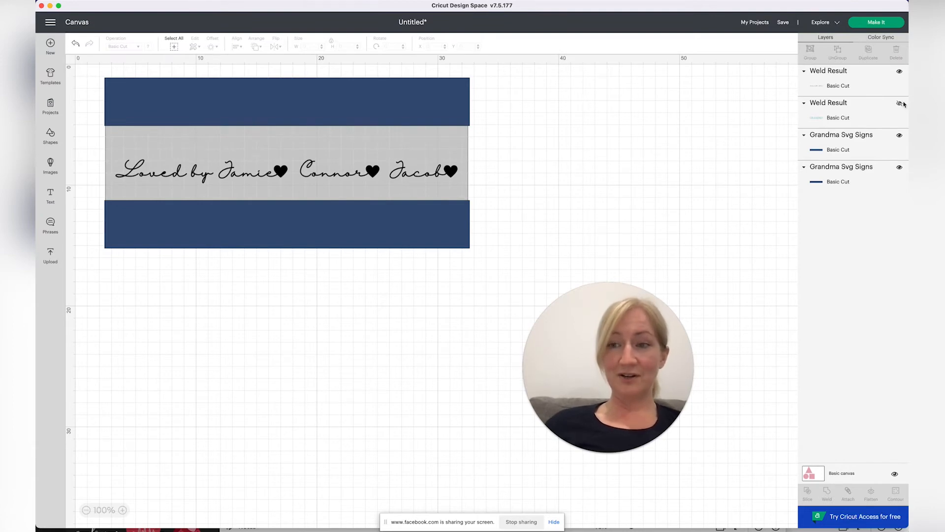
left_click(900, 104)
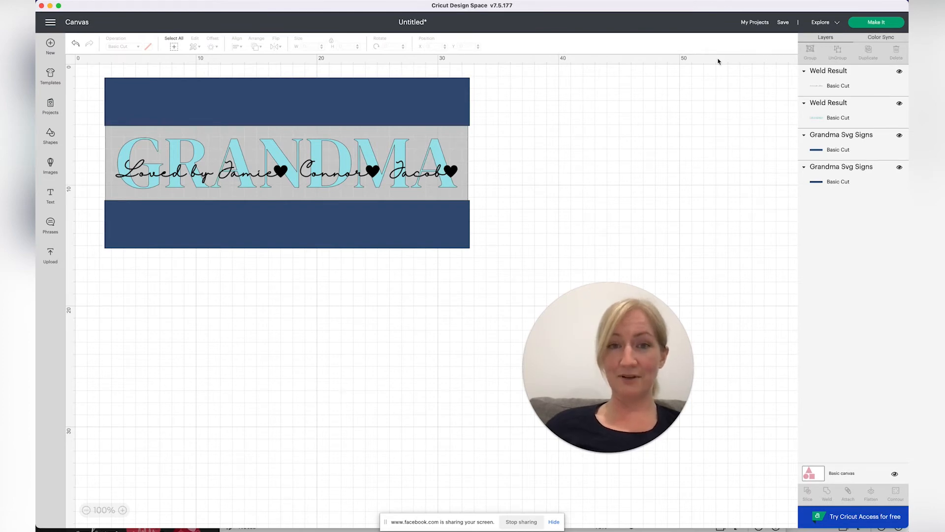
Step: Save the project with the title Grandma Sign
left_click(783, 23)
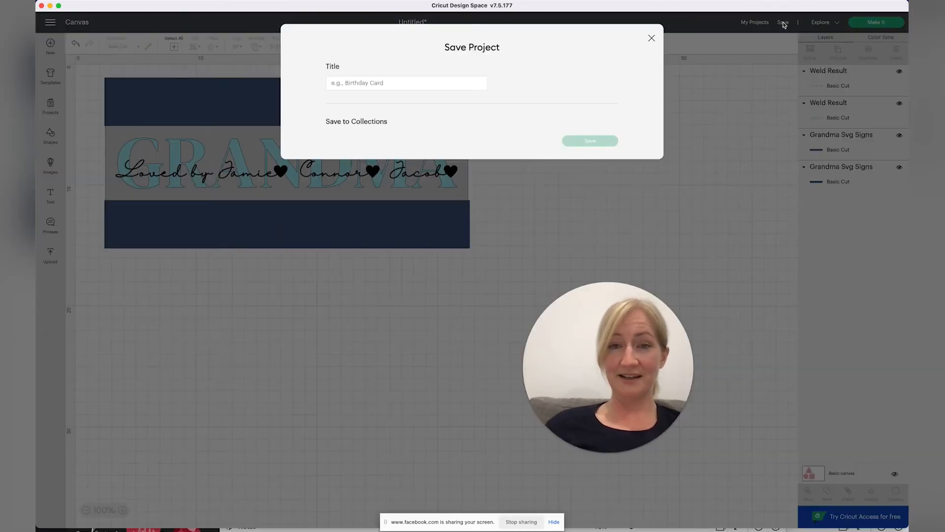
left_click(372, 84)
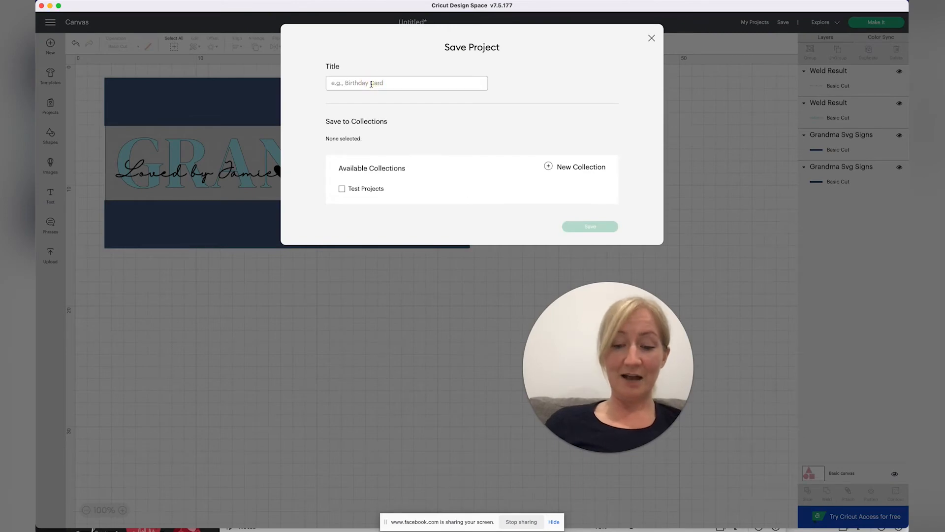
type("Grand")
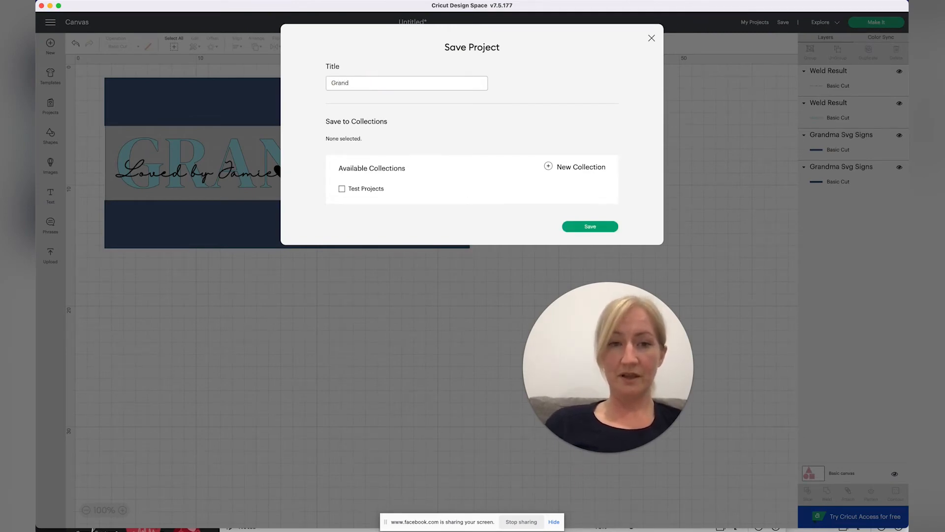
type("ma Sign")
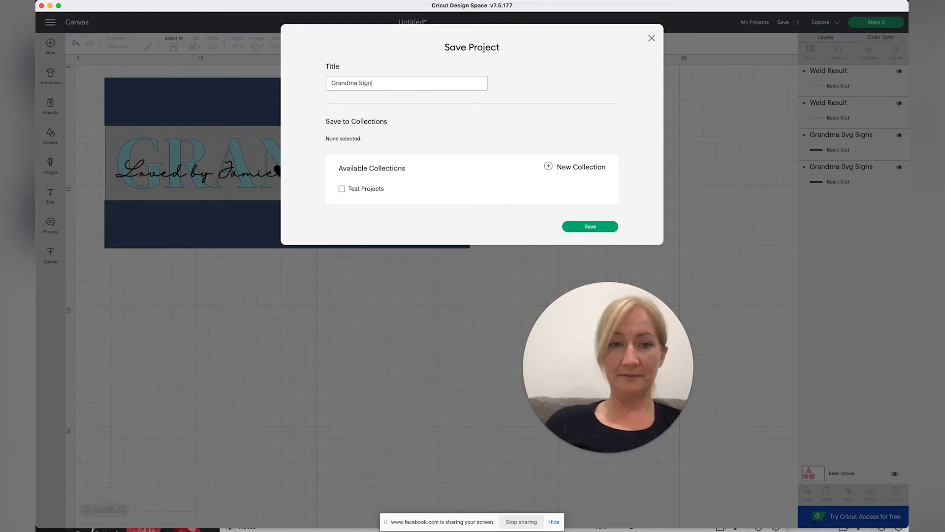
left_click(593, 227)
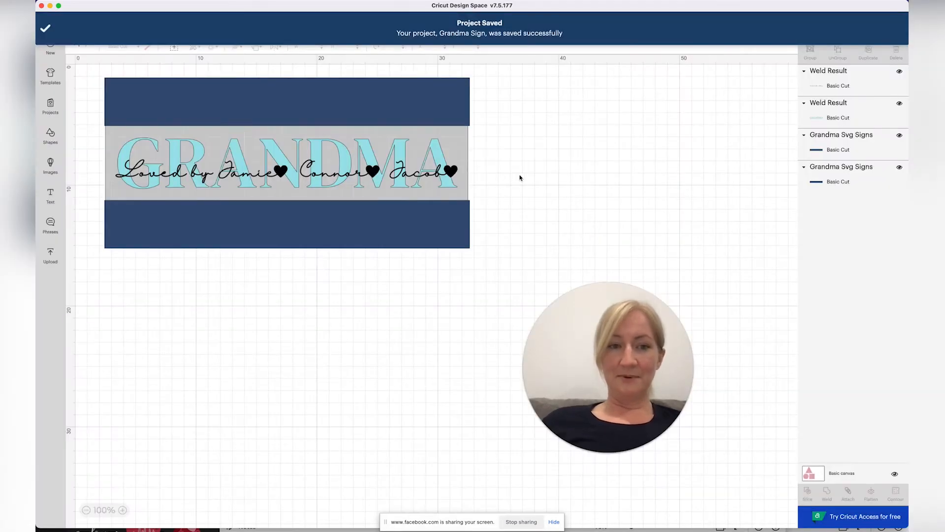
Step: Switch to Acrobat, enlarge the Grandma - Script Grandkids Names.pdf window and examine the white outline around the script lettering
left_click(452, 171)
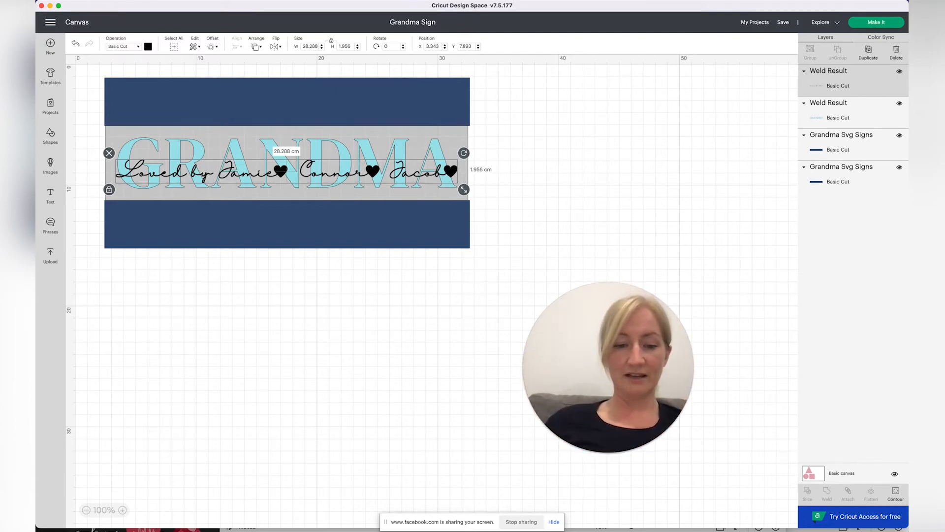
mouse_move(290, 527)
left_click(392, 516)
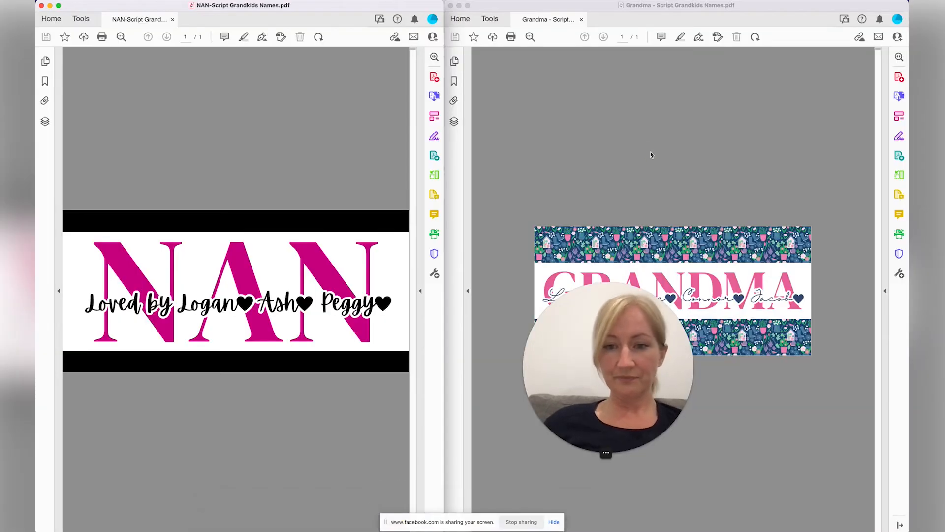
left_click(445, 158)
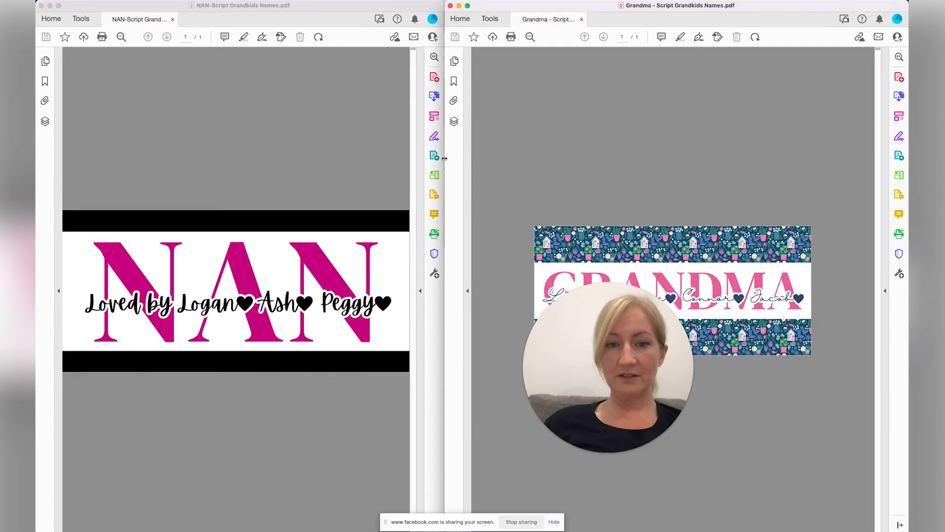
left_click_drag(445, 158, 140, 138)
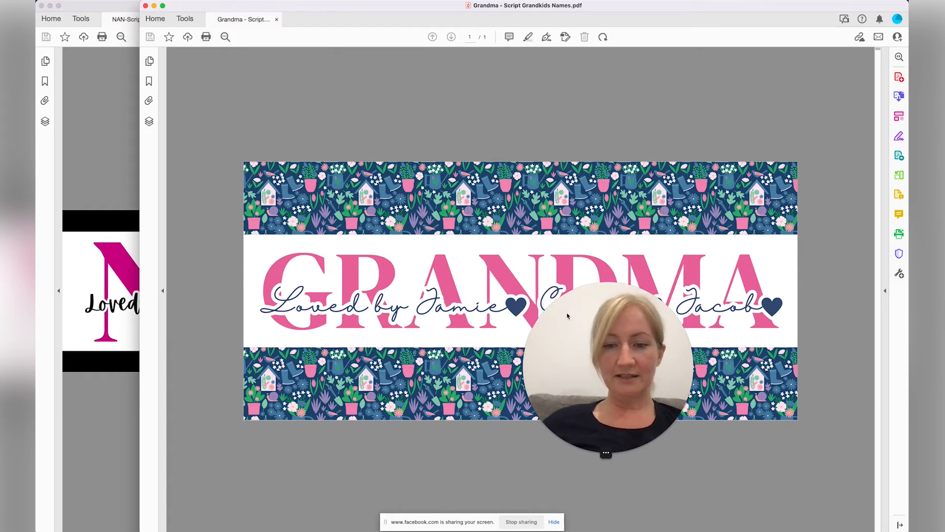
left_click_drag(559, 344, 702, 412)
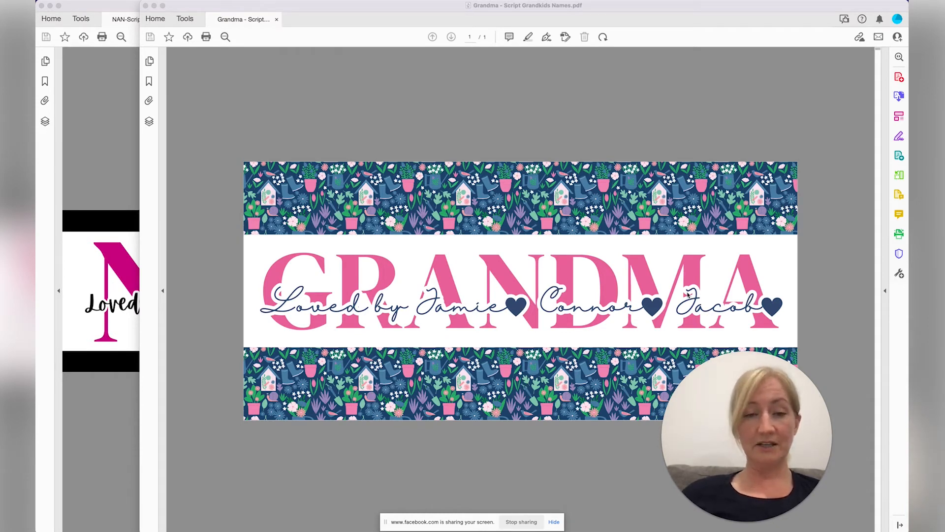
Step: Return to Cricut Design Space and select the welded handwritten text with hearts over the GRANDMA word
mouse_move(474, 517)
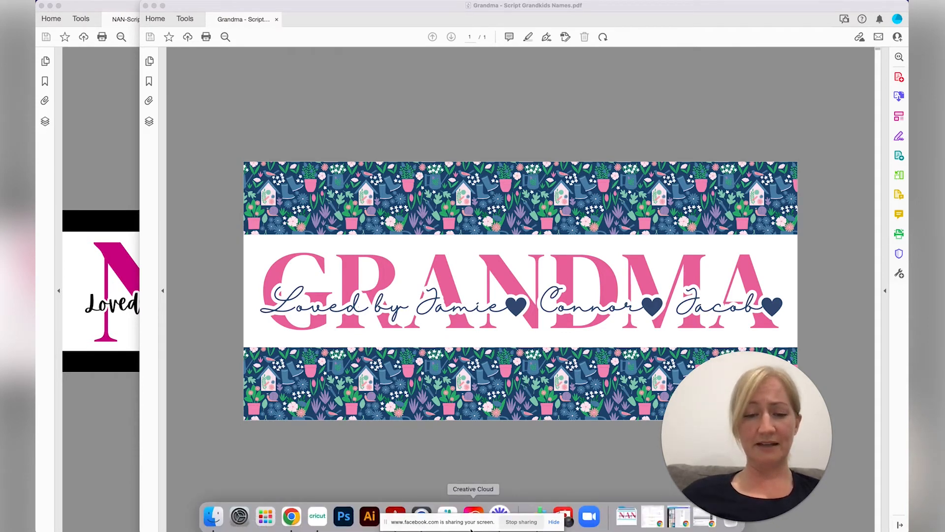
left_click(317, 516)
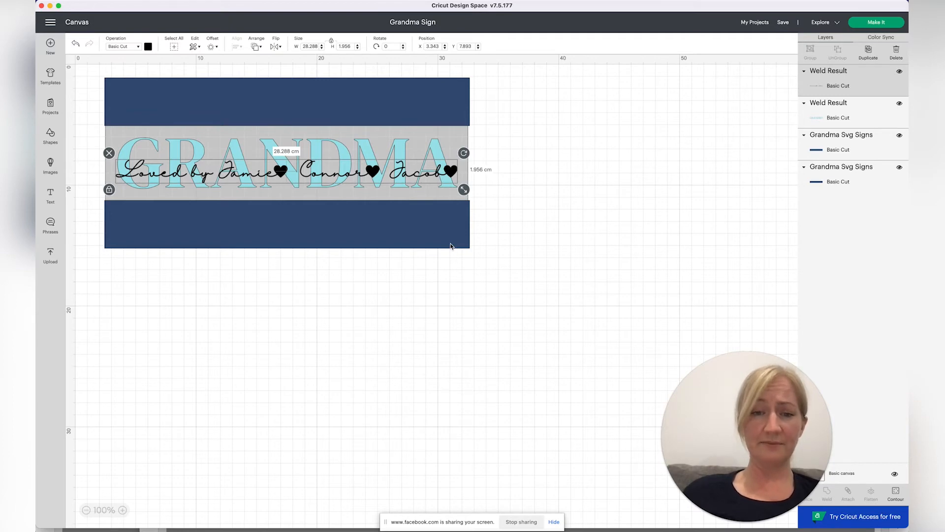
left_click(509, 248)
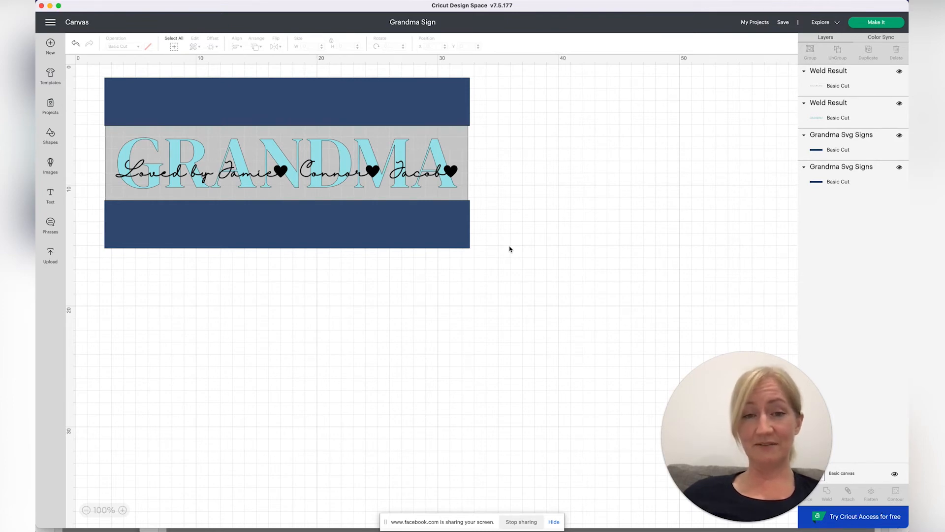
left_click(123, 510)
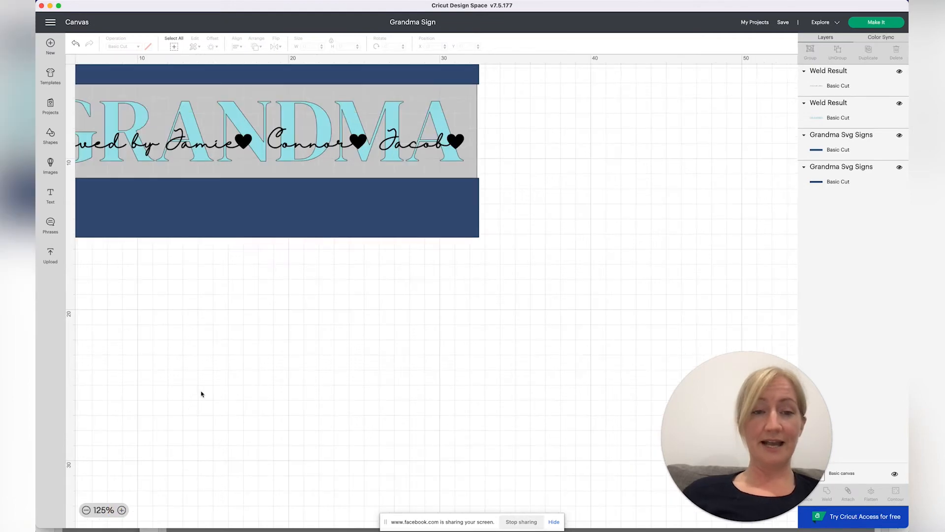
left_click(122, 511)
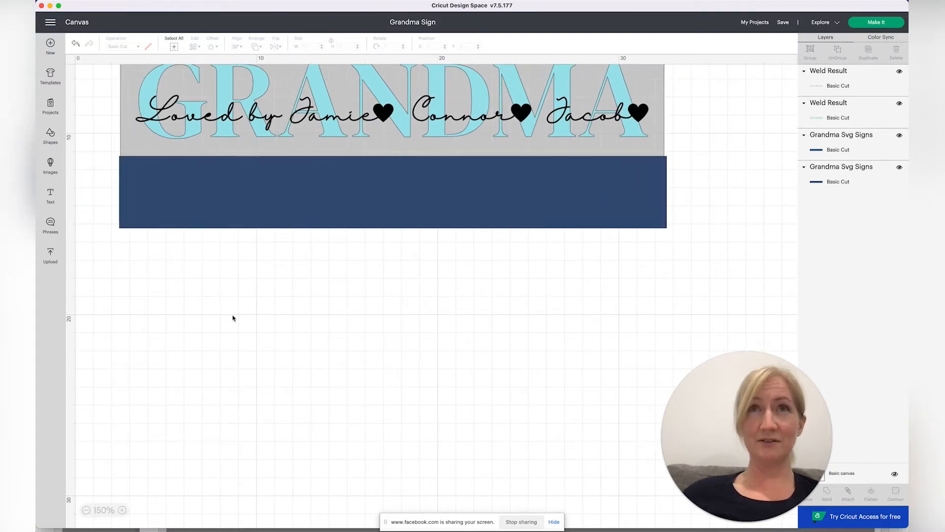
scroll(233, 317, "up", 3)
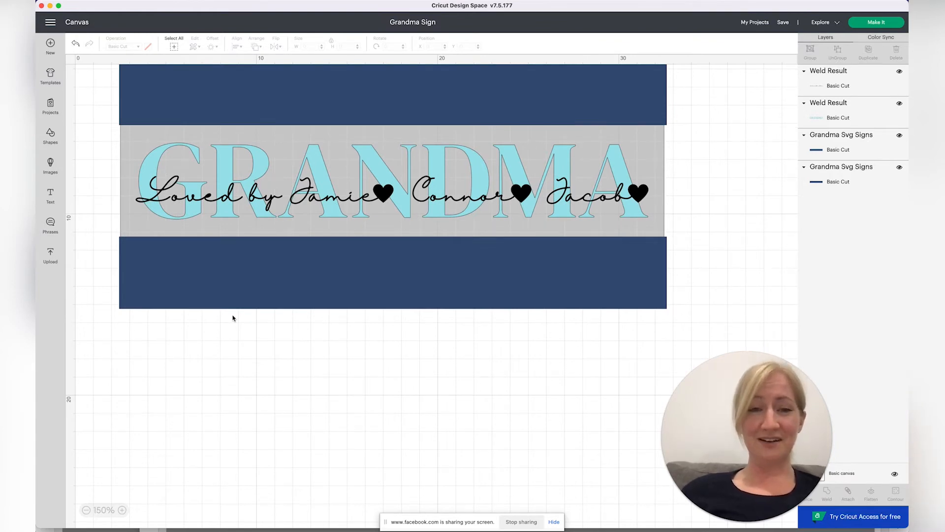
scroll(233, 318, "up", 2)
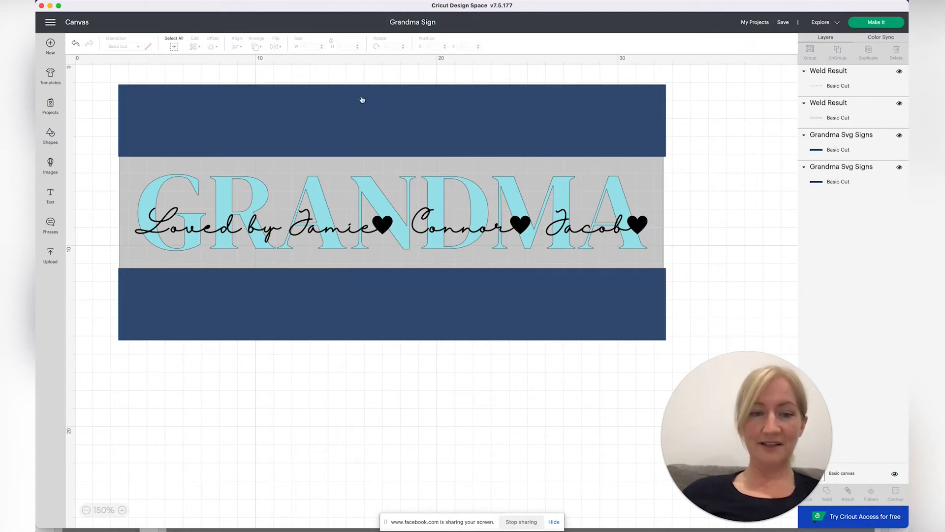
left_click(310, 221)
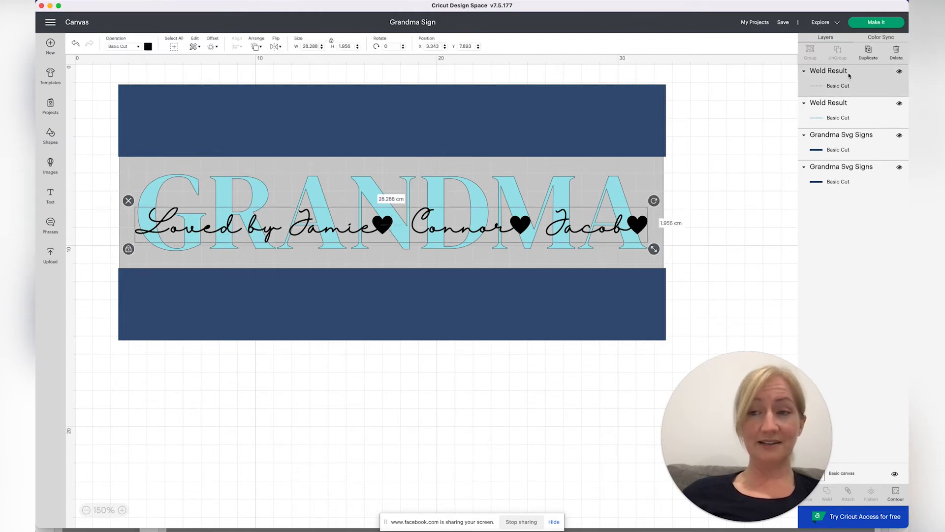
Step: Check the "Loved by" script layer by hiding and reshowing it, and set its offset distance to 0.25 cm
left_click(900, 72)
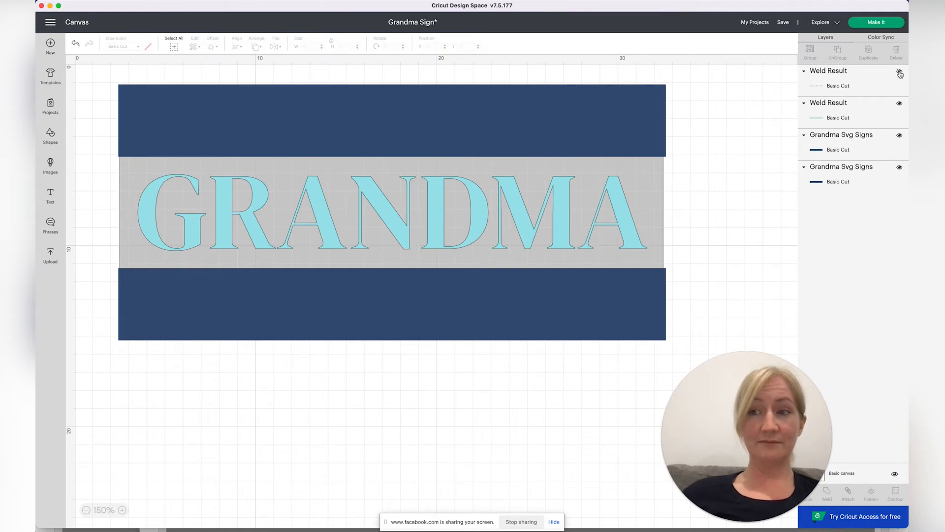
left_click(900, 73)
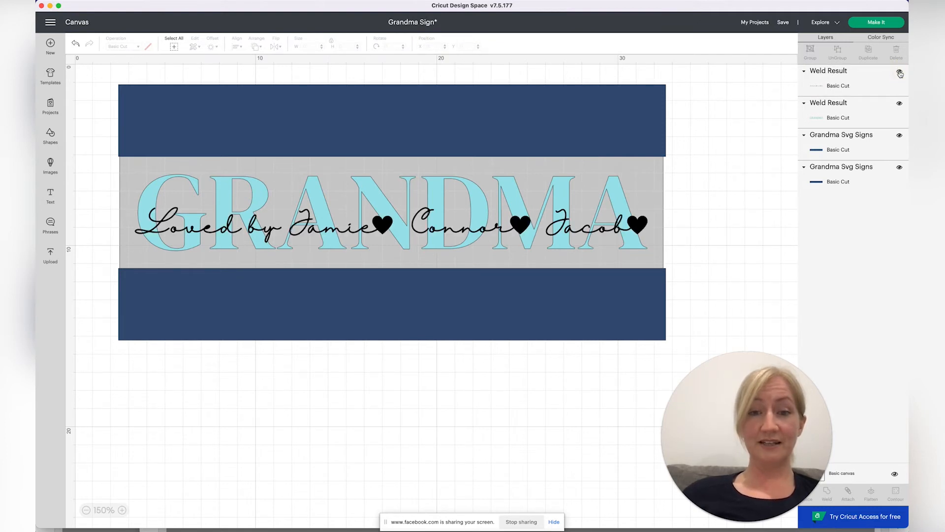
left_click(861, 90)
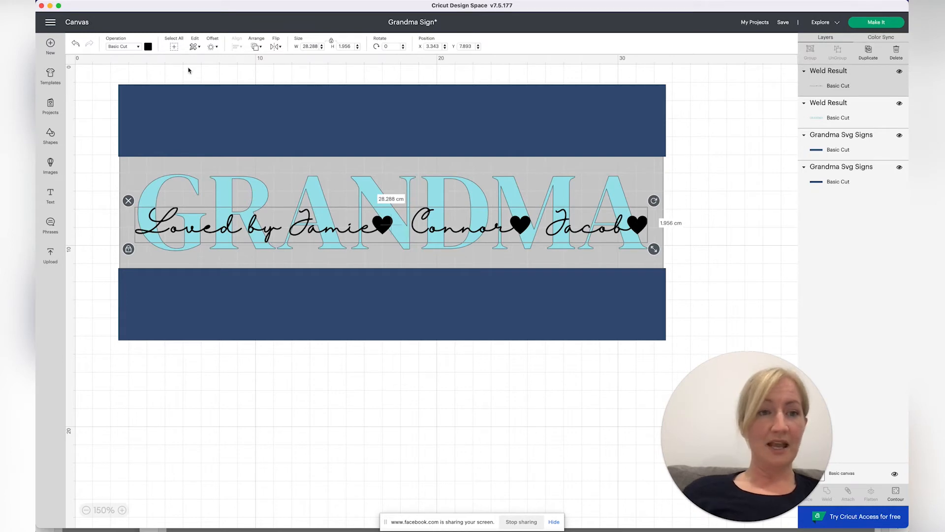
left_click(213, 48)
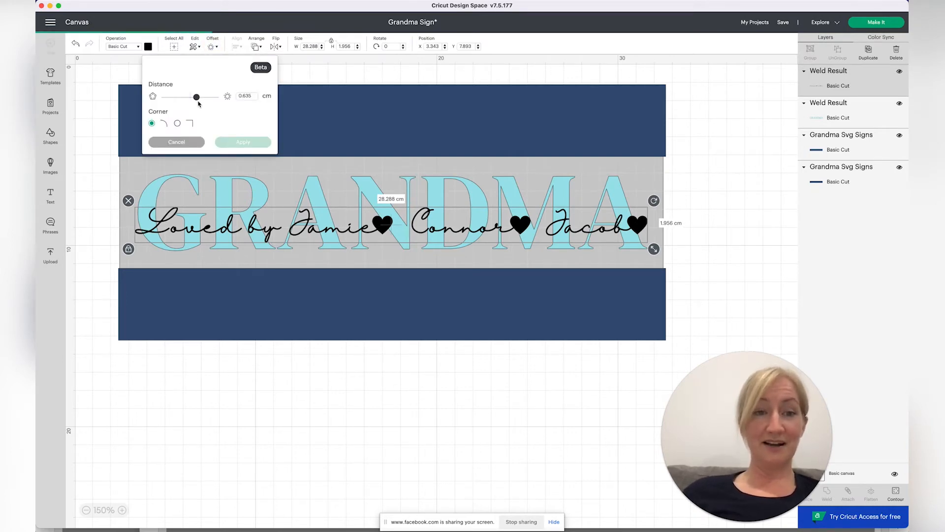
left_click(256, 96)
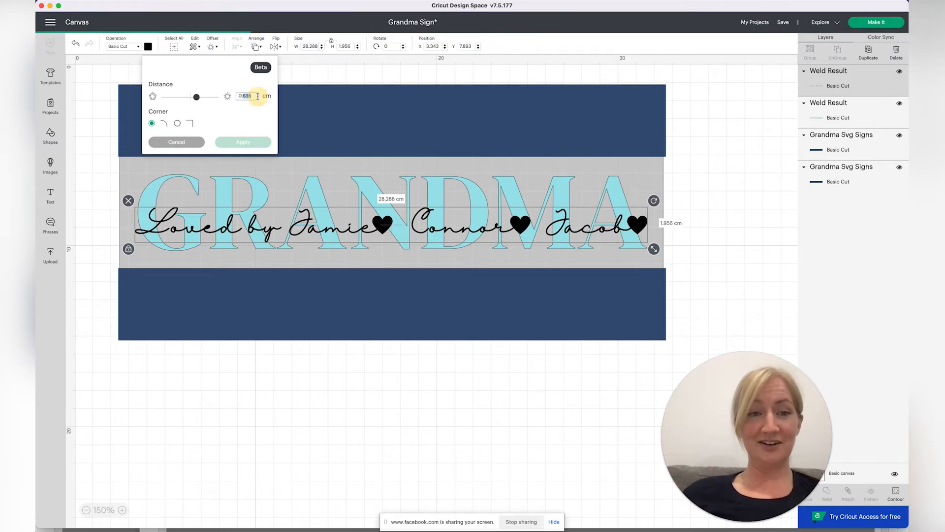
type("0.25")
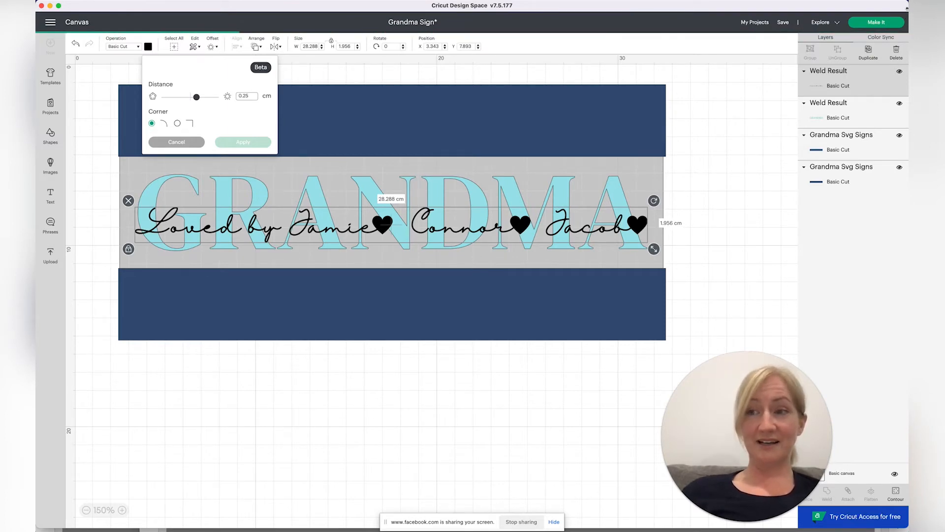
Step: Open a second program window beside the Grandma Sign project and start a new blank project in it
left_click_drag(907, 11, 716, 15)
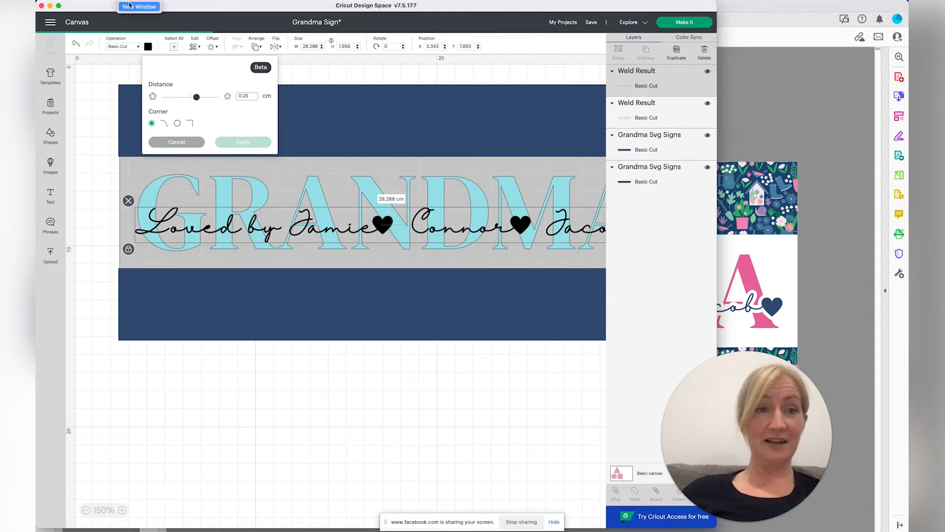
left_click(130, 8)
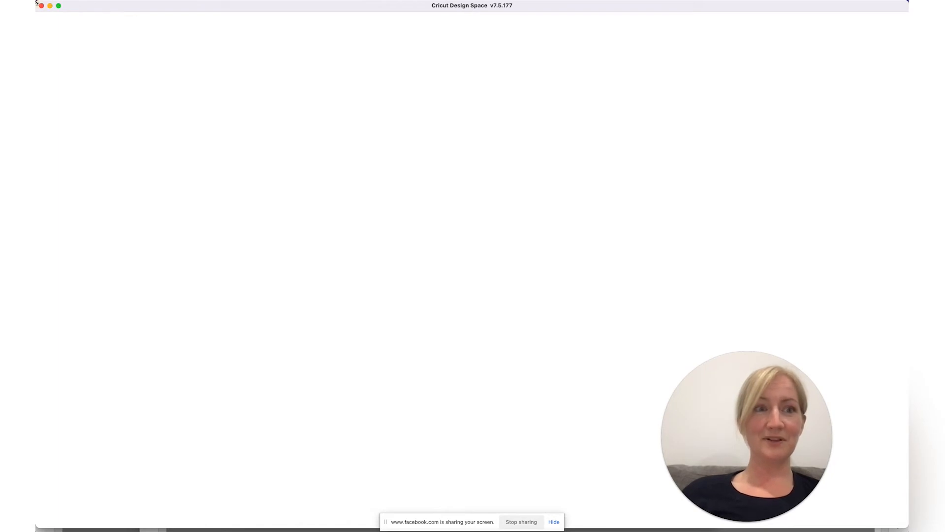
left_click_drag(37, 2, 138, 2)
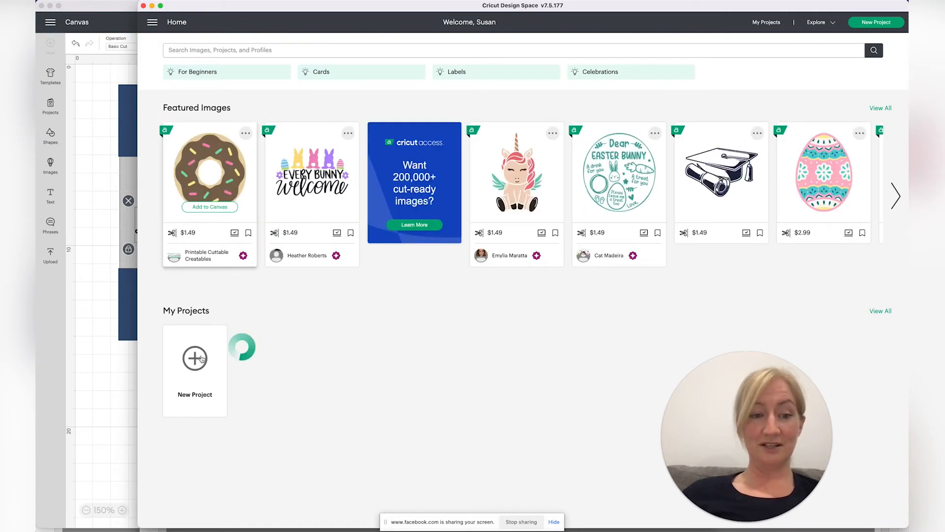
left_click(200, 360)
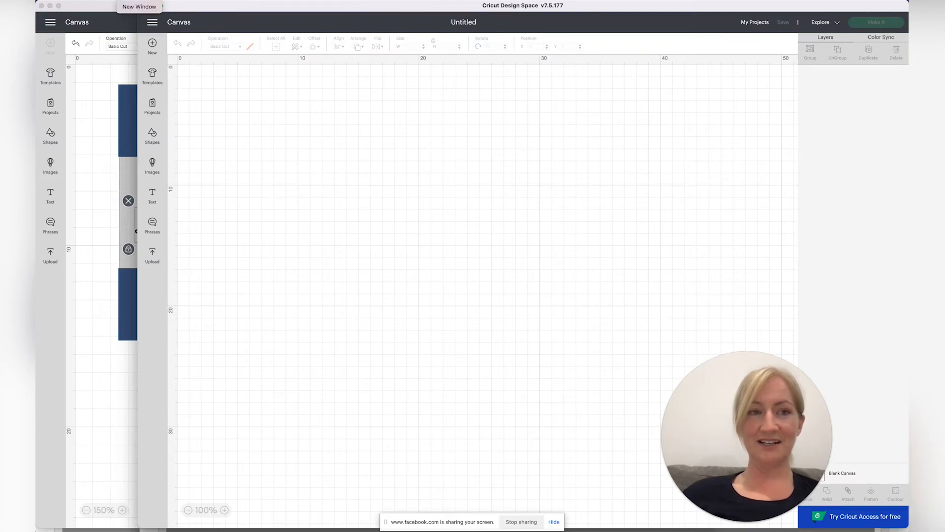
mouse_move(143, 0)
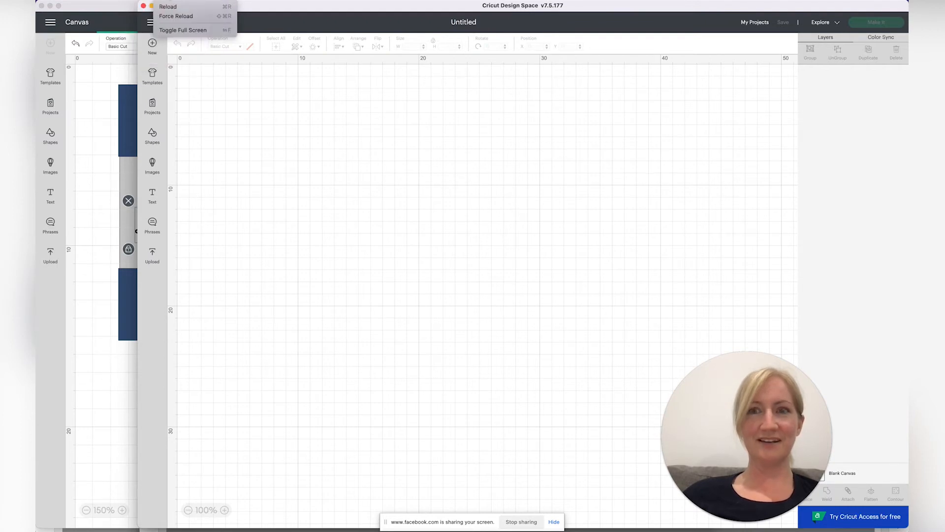
left_click(169, 6)
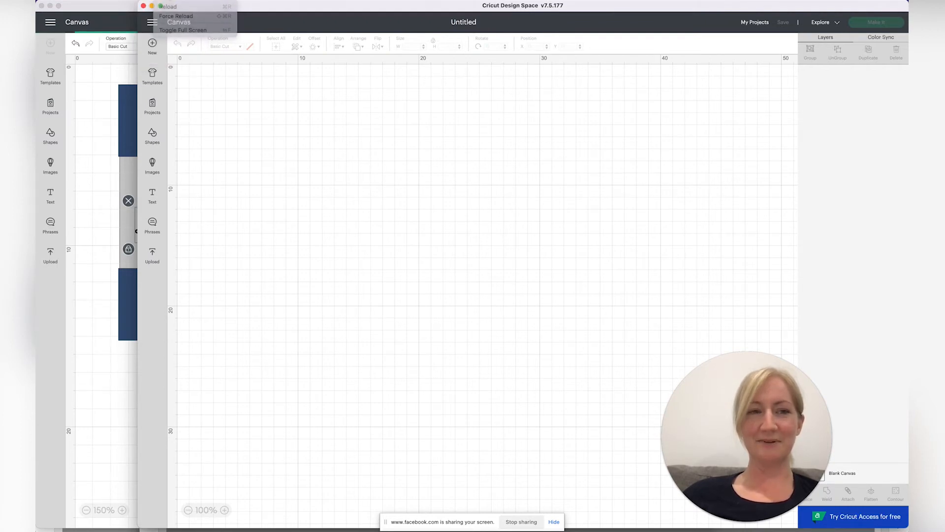
left_click(172, 1)
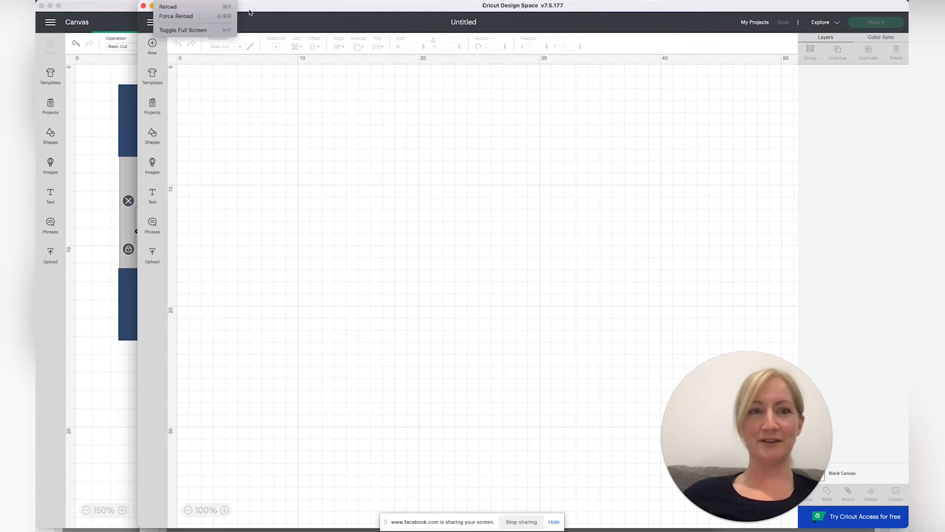
left_click(274, 8)
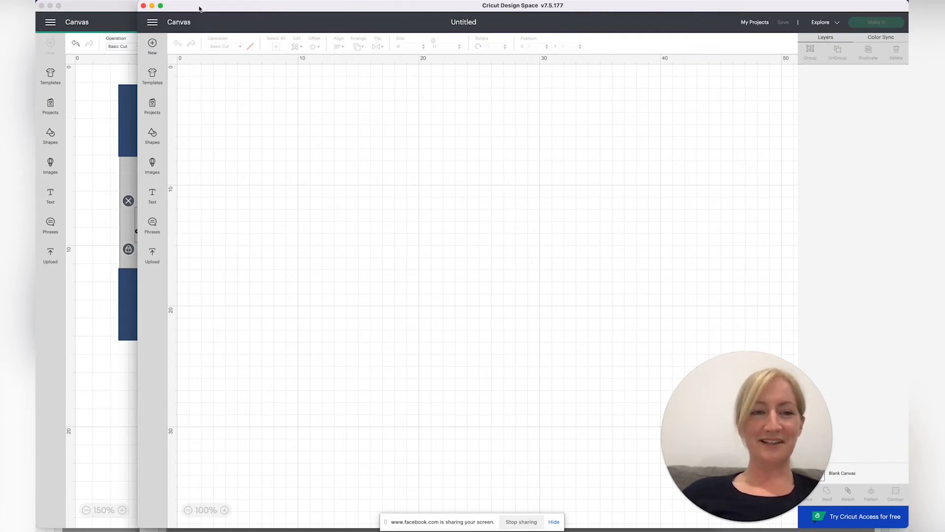
mouse_move(203, 7)
left_mouse_down()
mouse_move(205, 38)
mouse_move(201, 6)
left_mouse_up()
left_click(100, 7)
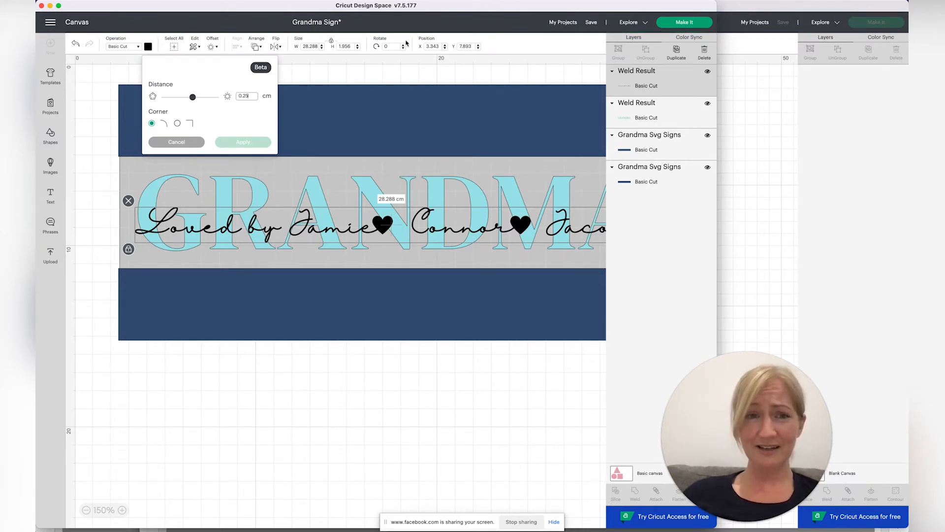
left_click(787, 12)
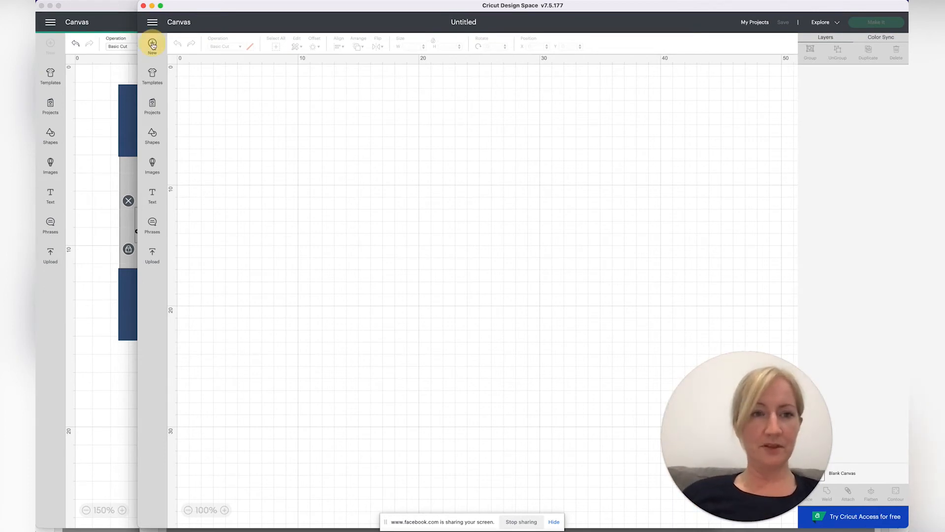
Step: Upload Nan SVG Signs.svg from the Downloads folder as a cut image and add it to the blank canvas
left_click(152, 254)
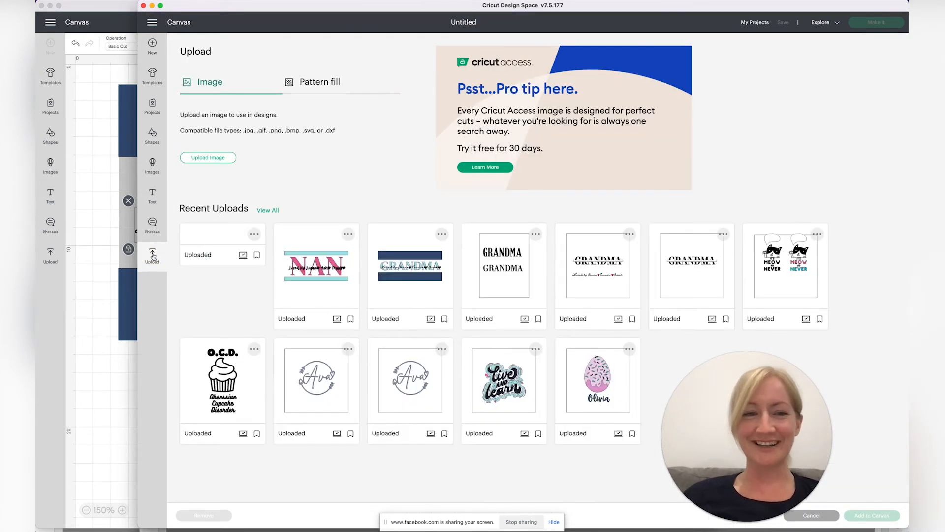
left_click(210, 157)
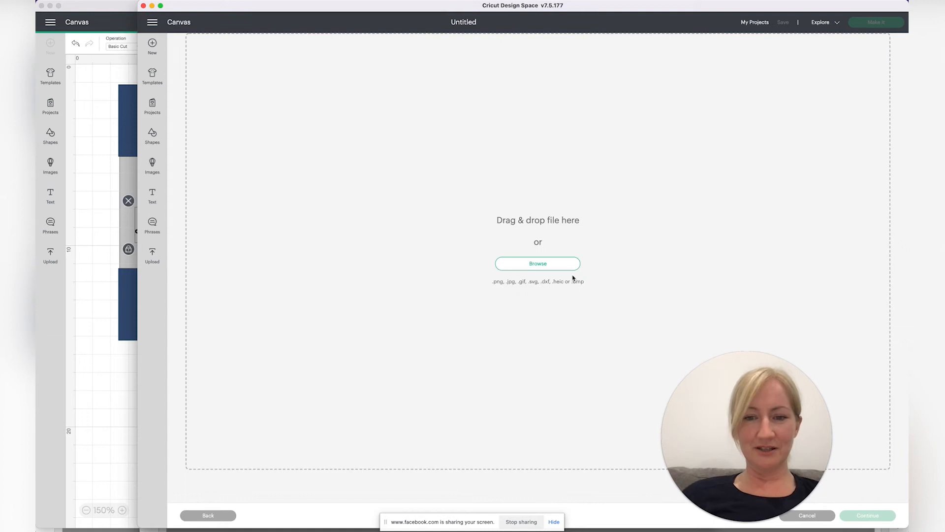
left_click(538, 264)
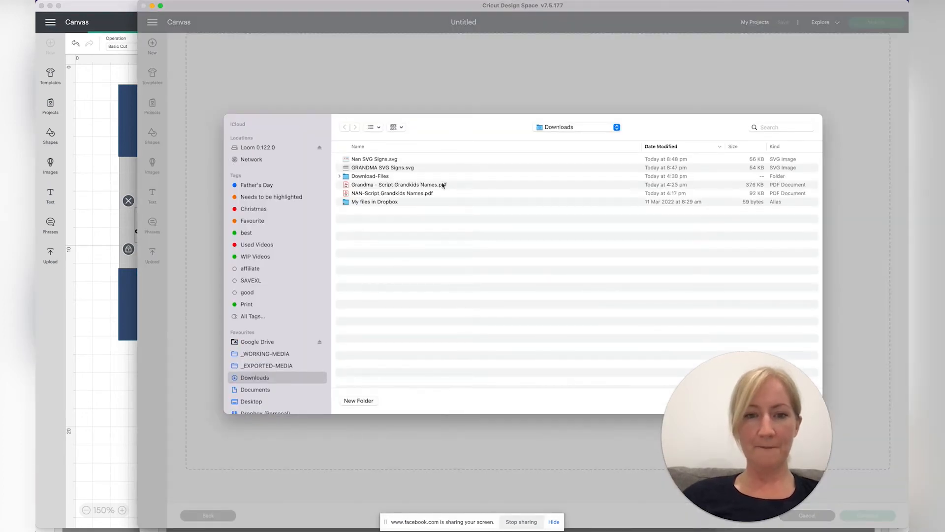
left_click(375, 161)
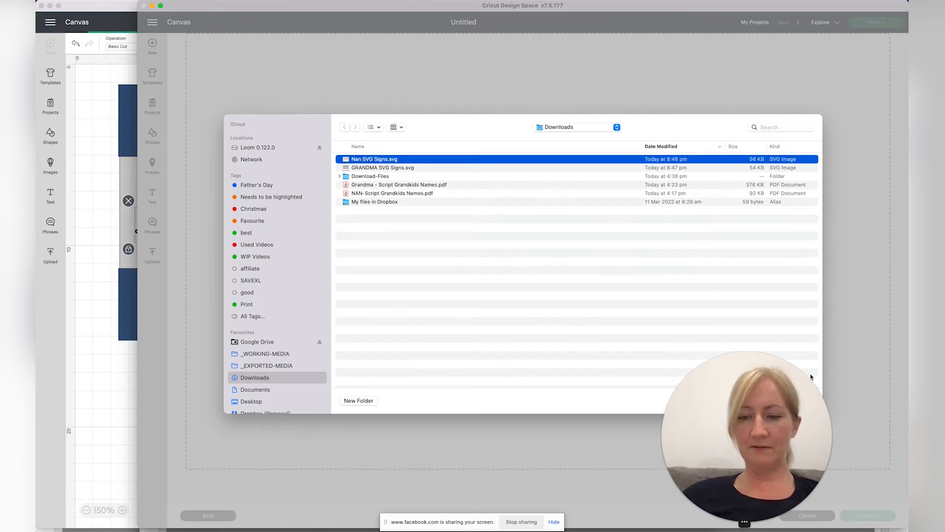
left_click_drag(782, 398, 782, 103)
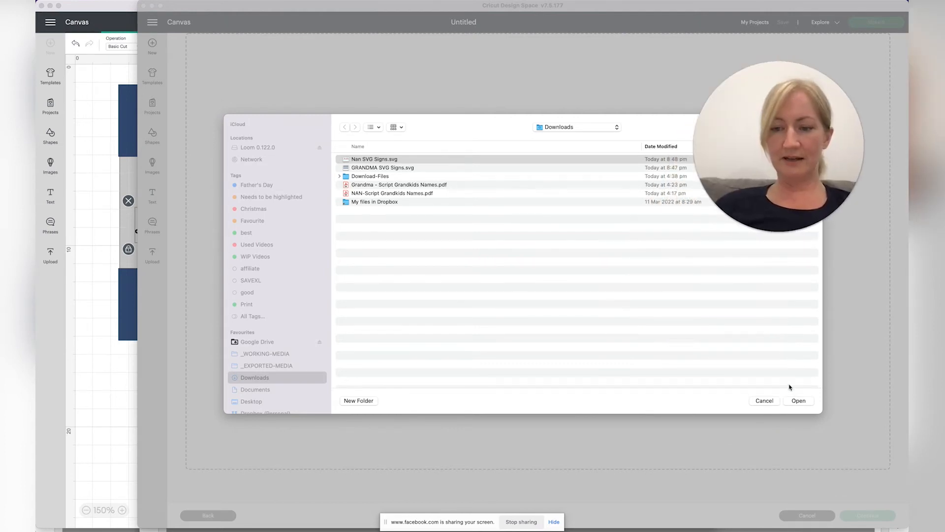
left_click(797, 401)
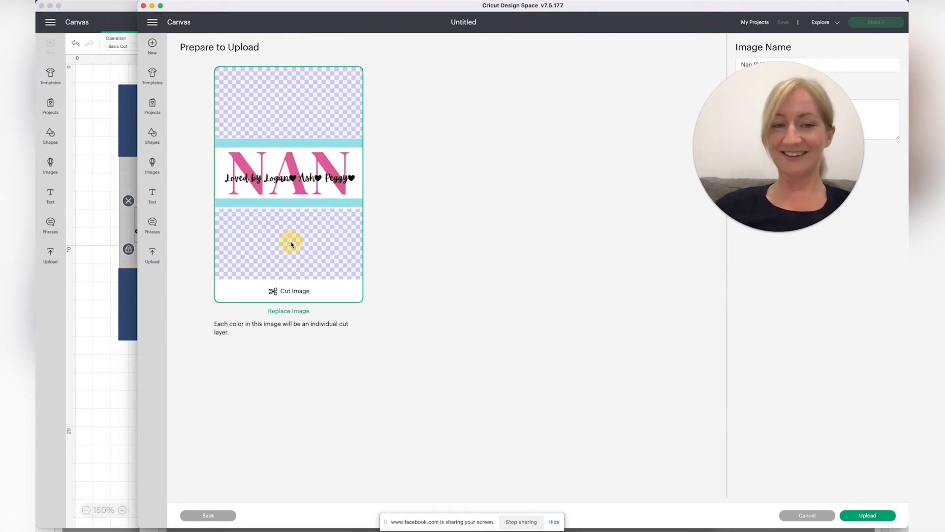
left_click(867, 515)
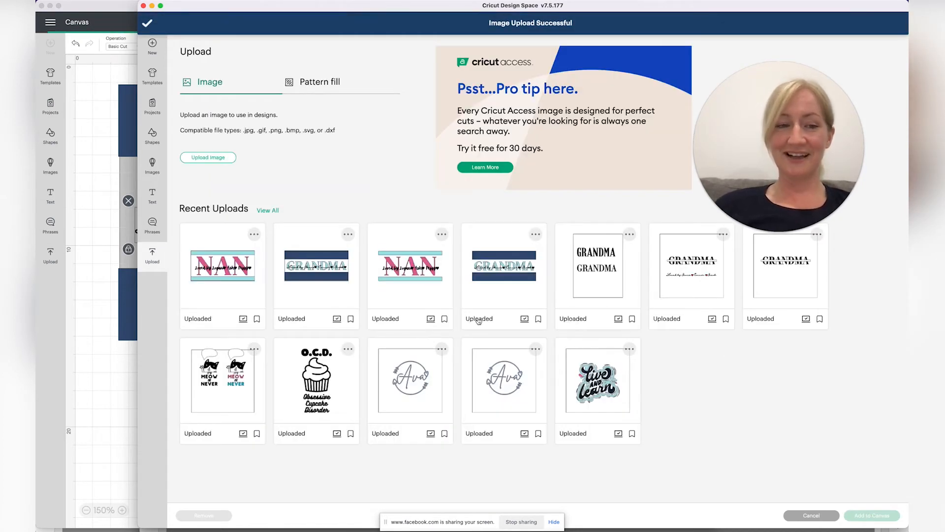
left_click(236, 265)
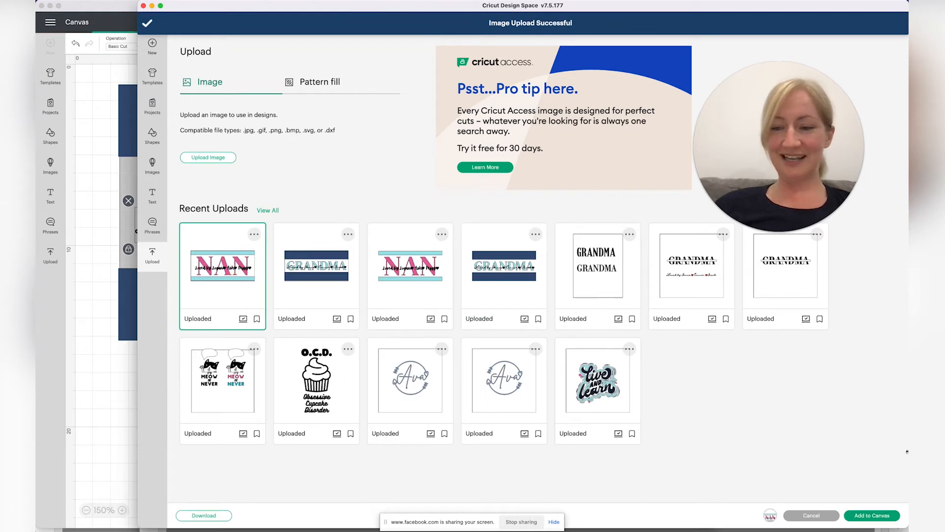
left_click(871, 516)
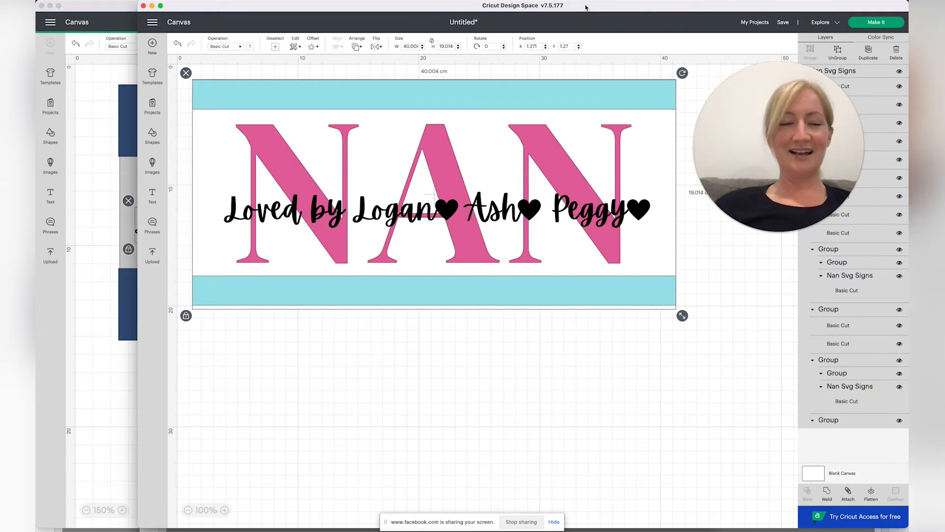
left_click_drag(586, 7, 557, 6)
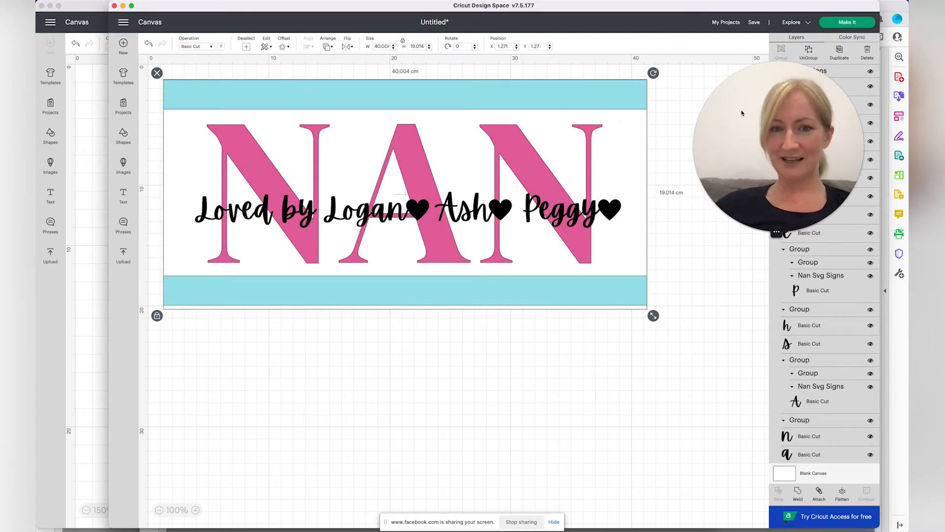
left_click_drag(742, 114, 742, 170)
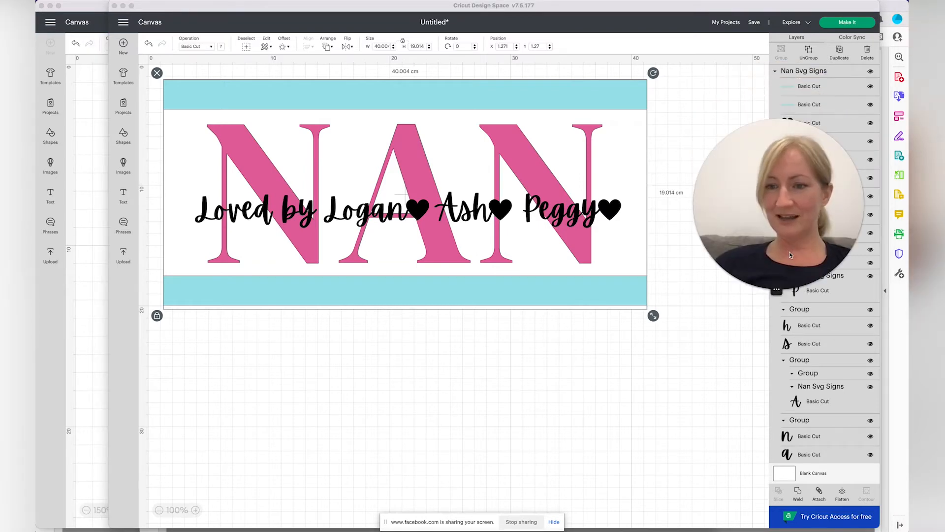
left_click(761, 286)
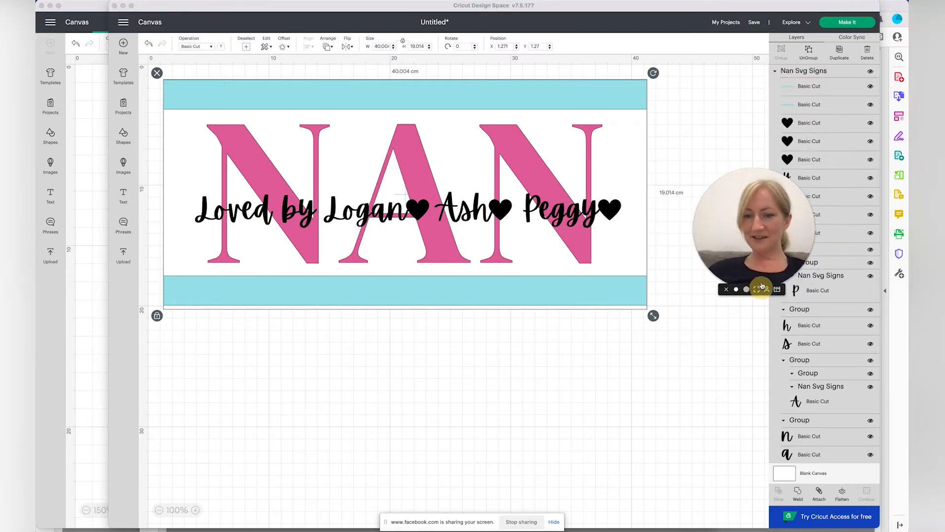
left_click_drag(734, 226, 652, 407)
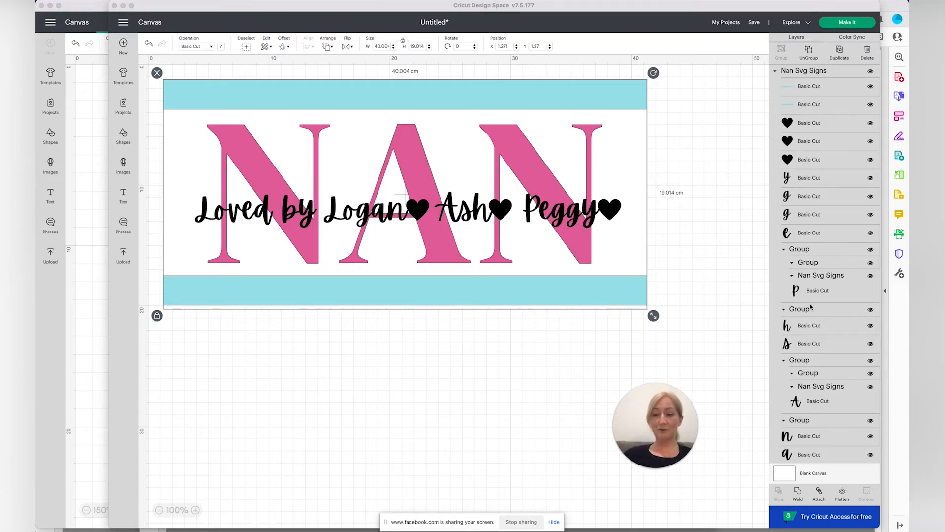
Step: Delete the white background group at the end of the NAN design's layers, and move the remaining design to the canvas's left edge
scroll(808, 158, "down", 10)
scroll(811, 306, "down", 3)
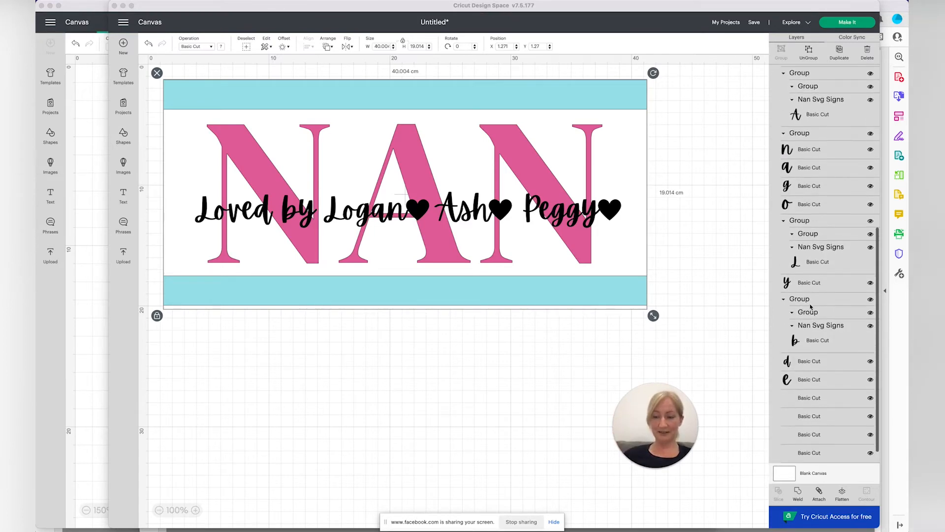
scroll(811, 306, "down", 5)
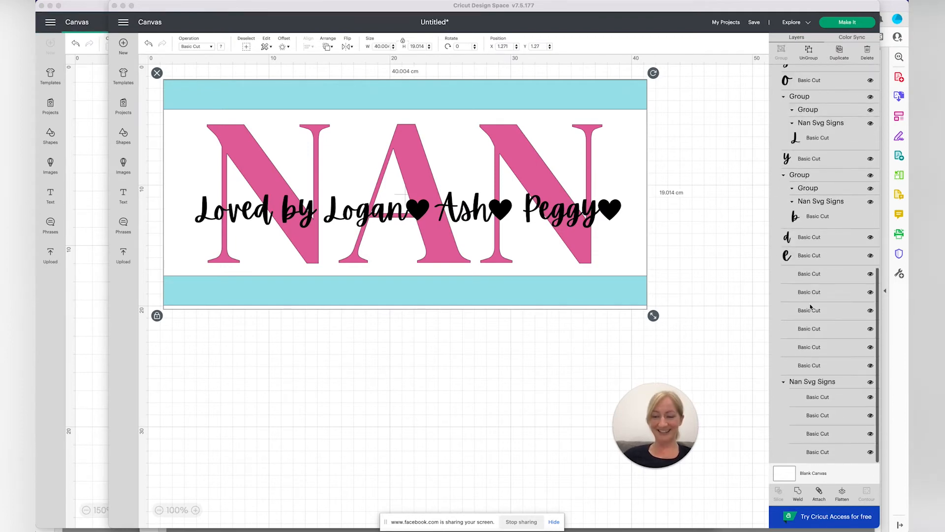
left_click(802, 384)
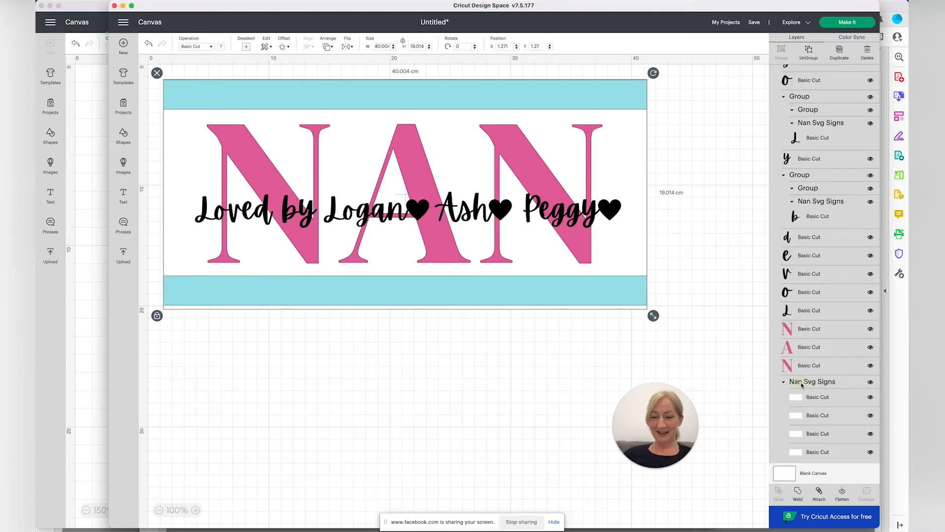
left_click(811, 384)
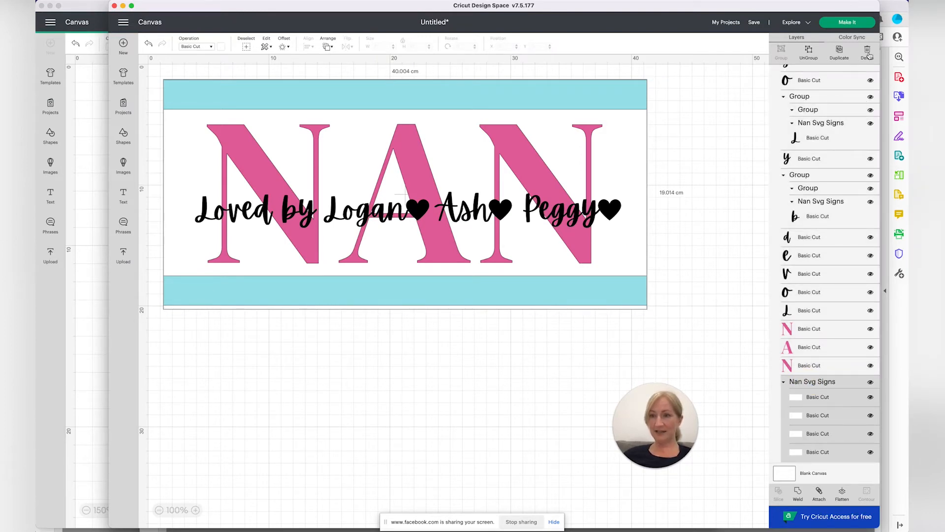
left_click(868, 53)
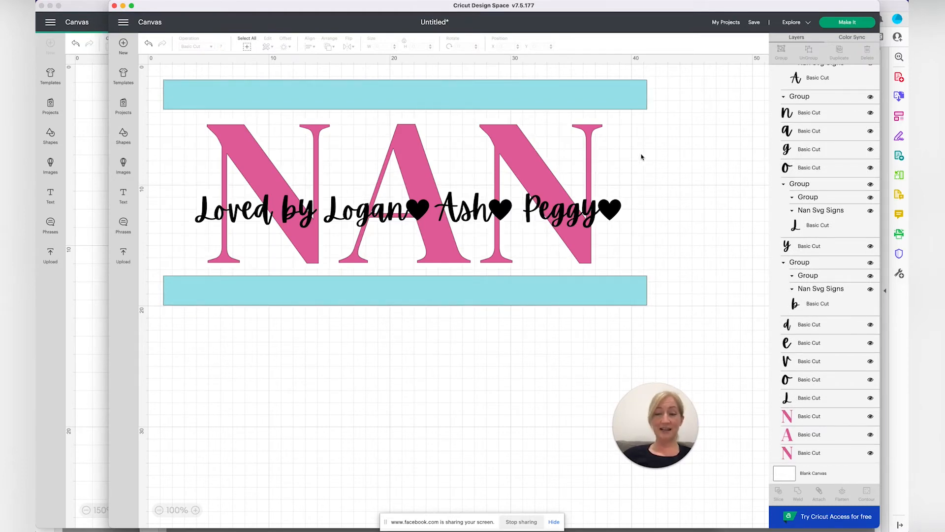
left_click_drag(436, 151, 339, 159)
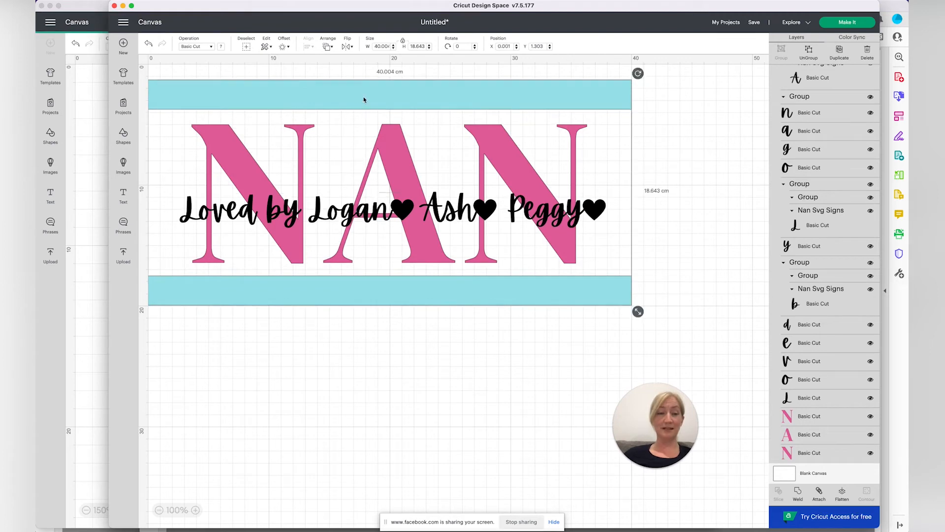
Step: Move the NAN design about 5 cm in from the canvas's left edge and ungroup it
mouse_move(428, 96)
left_mouse_down()
mouse_move(439, 93)
mouse_move(430, 98)
left_mouse_up()
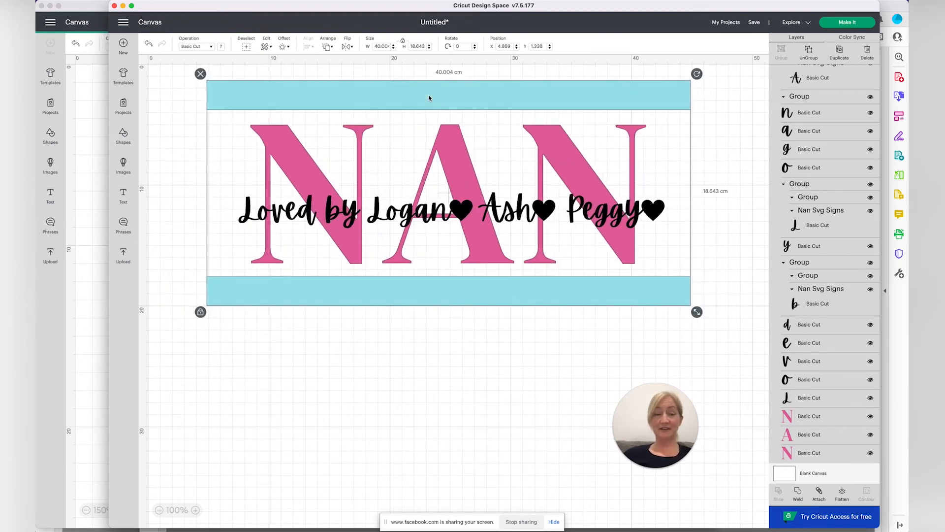
left_click(810, 51)
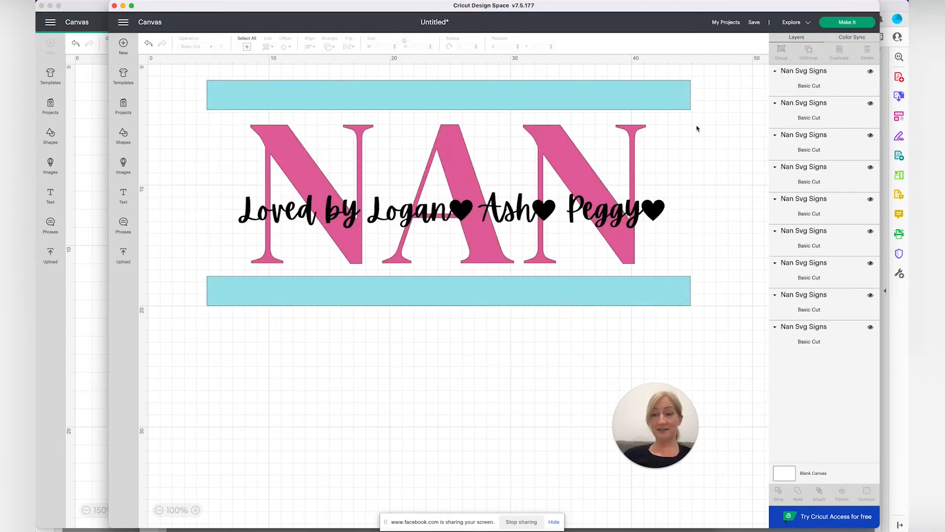
Step: Weld the three pink NAN letters into one layer and hide the welded layer
left_click_drag(671, 135, 344, 173)
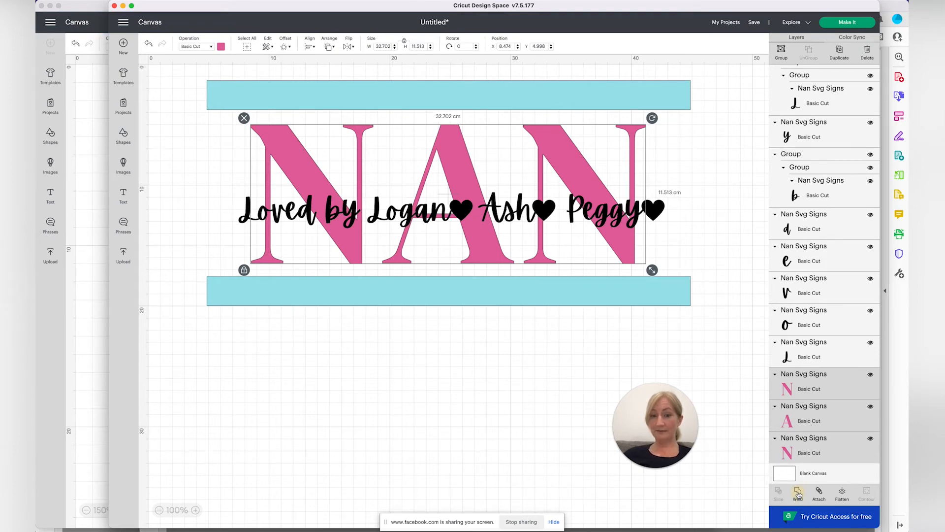
left_click(742, 302)
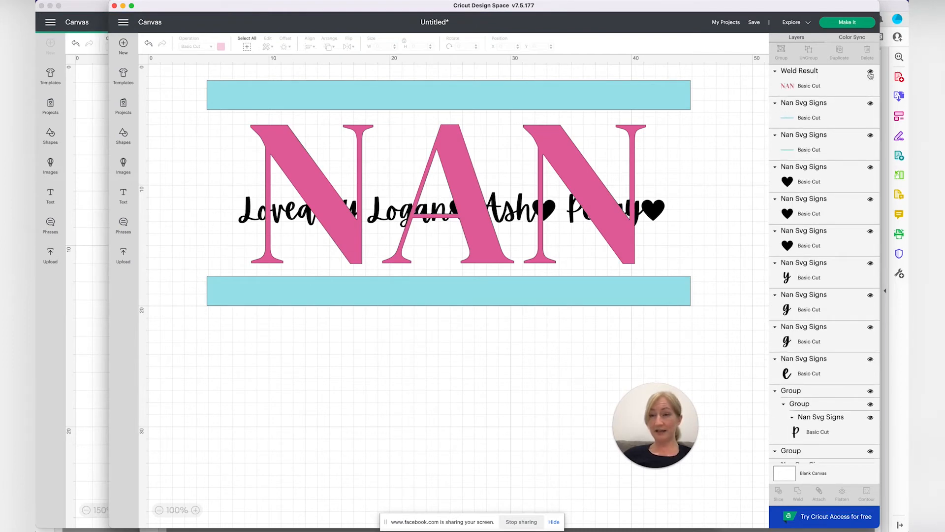
left_click(870, 73)
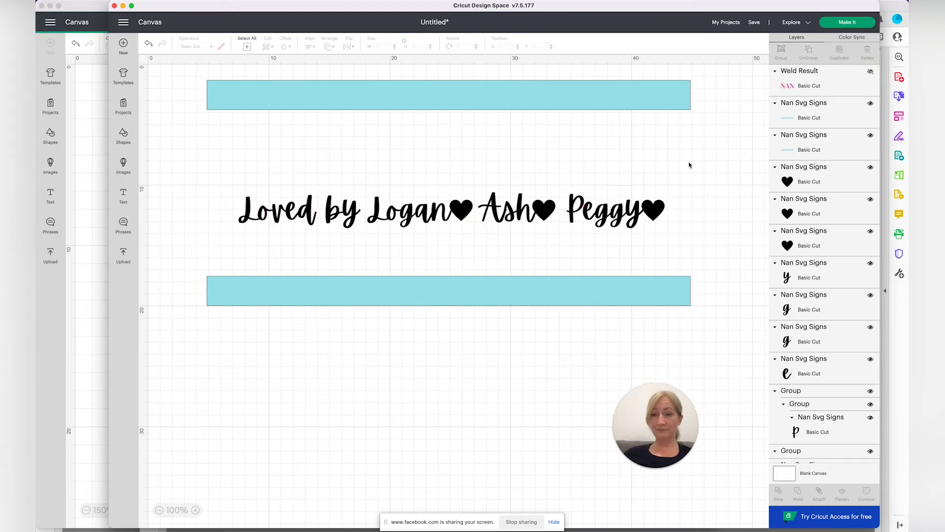
Step: Nudge the heart after the first name in the script line 0.1 cm left, against the name's last letter
left_click_drag(684, 169, 232, 245)
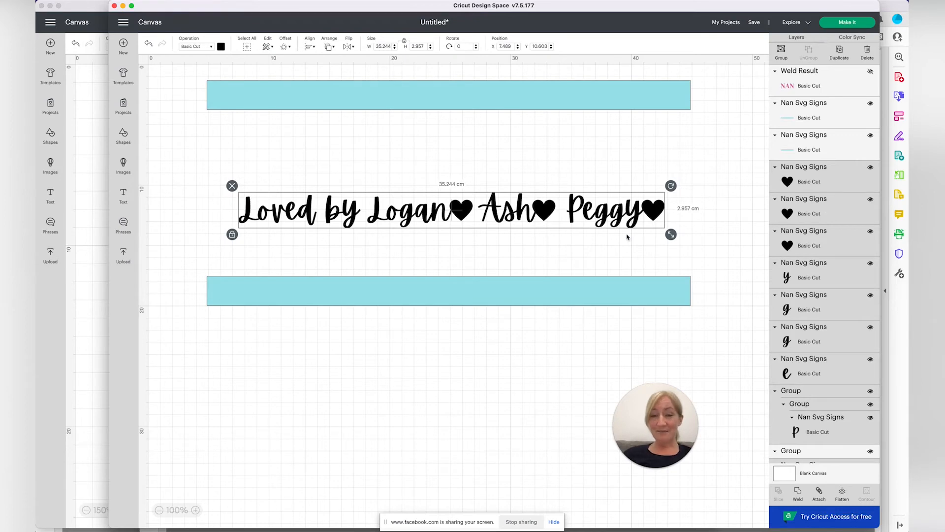
left_click(539, 260)
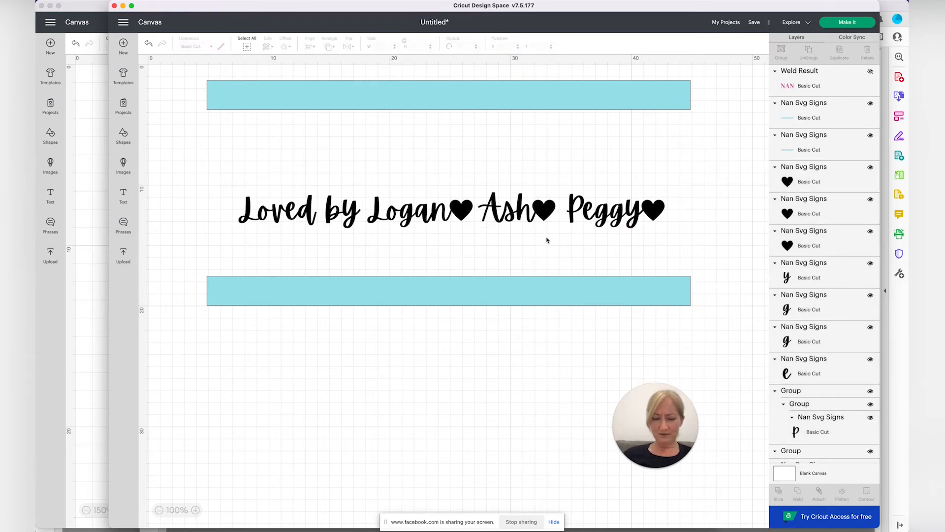
left_click(196, 511)
left_click(196, 511)
left_click(195, 511)
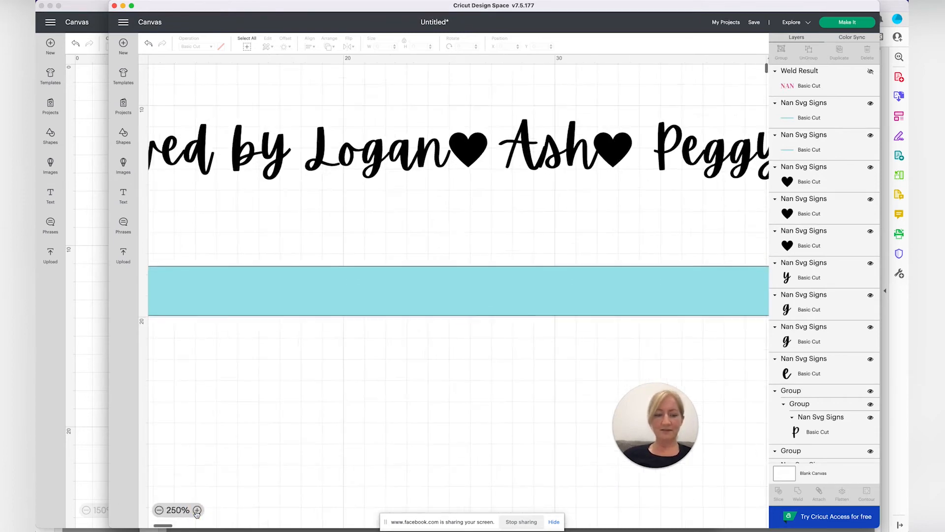
left_click(196, 511)
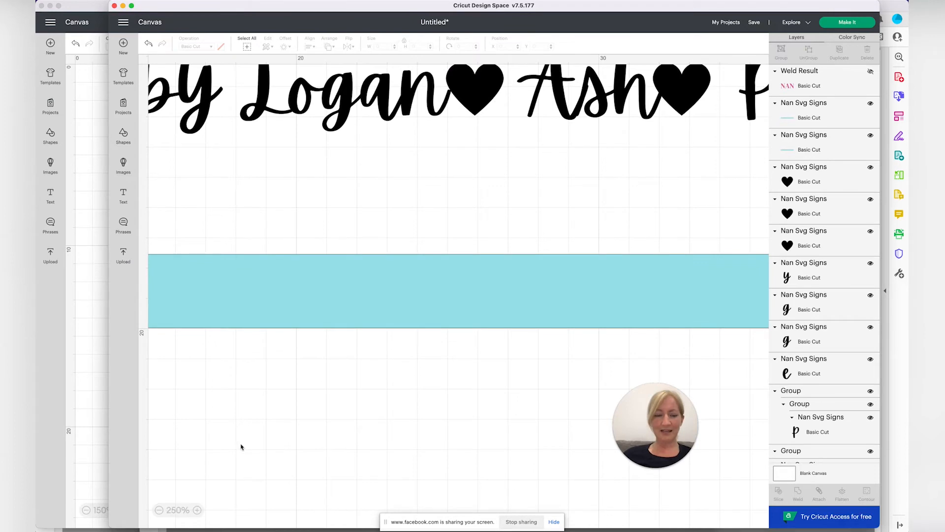
left_click(198, 512)
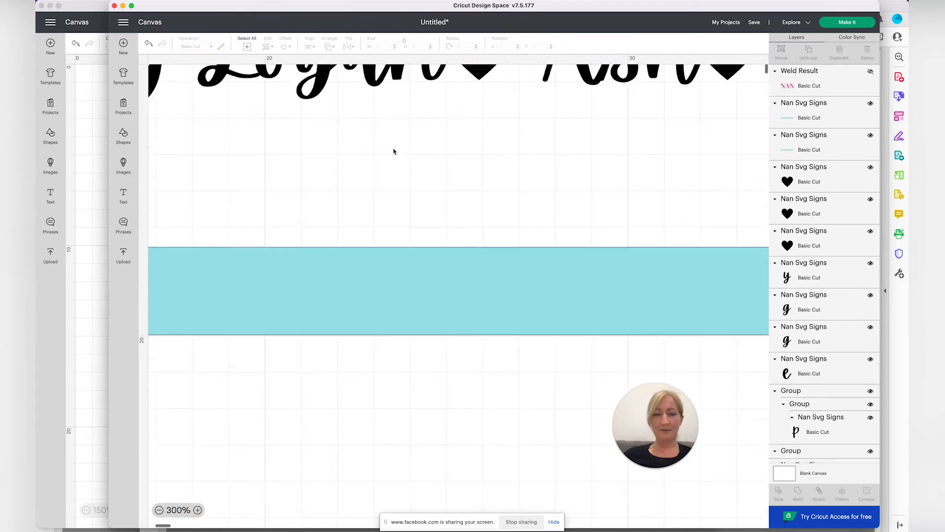
scroll(394, 151, "up", 4)
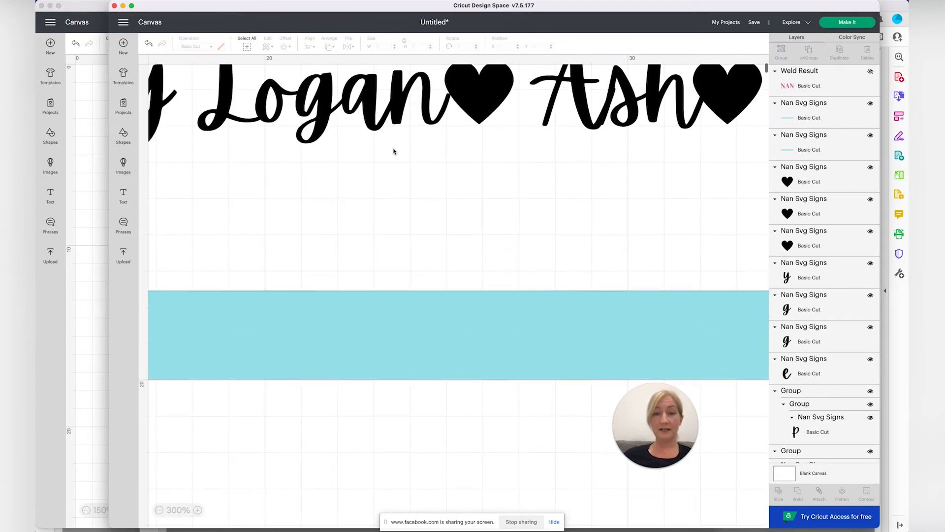
scroll(394, 151, "up", 1)
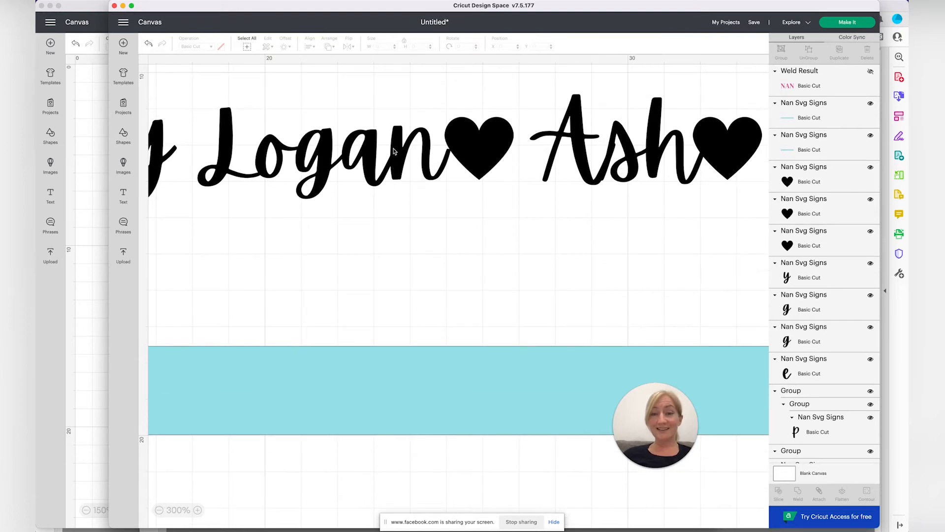
scroll(394, 151, "up", 2)
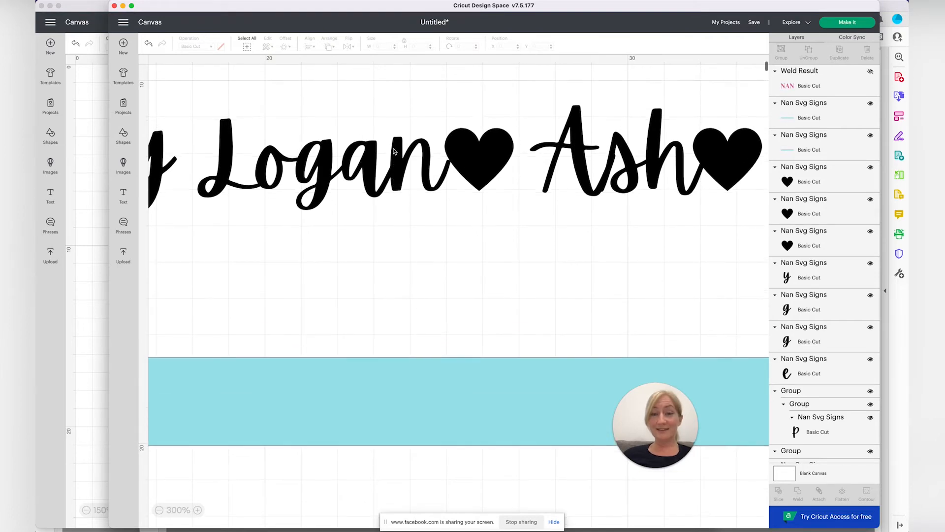
left_click(465, 155)
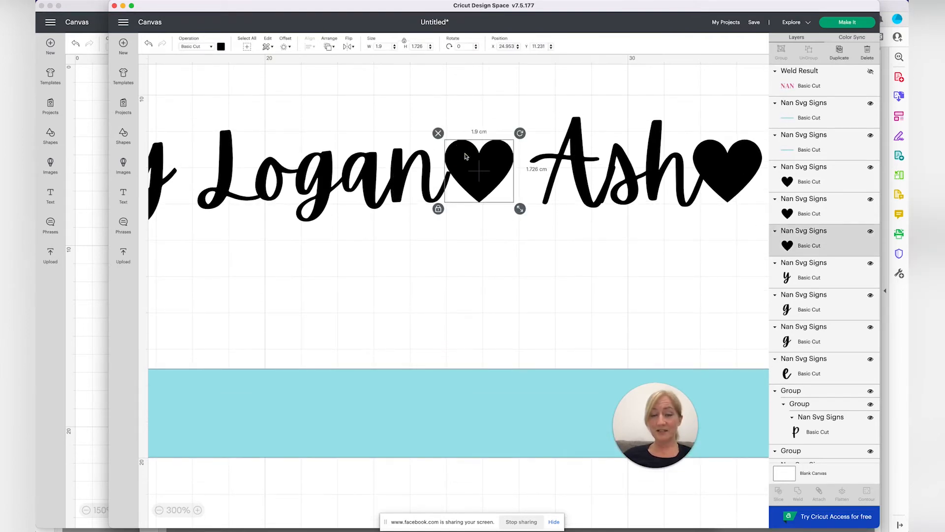
key("Left")
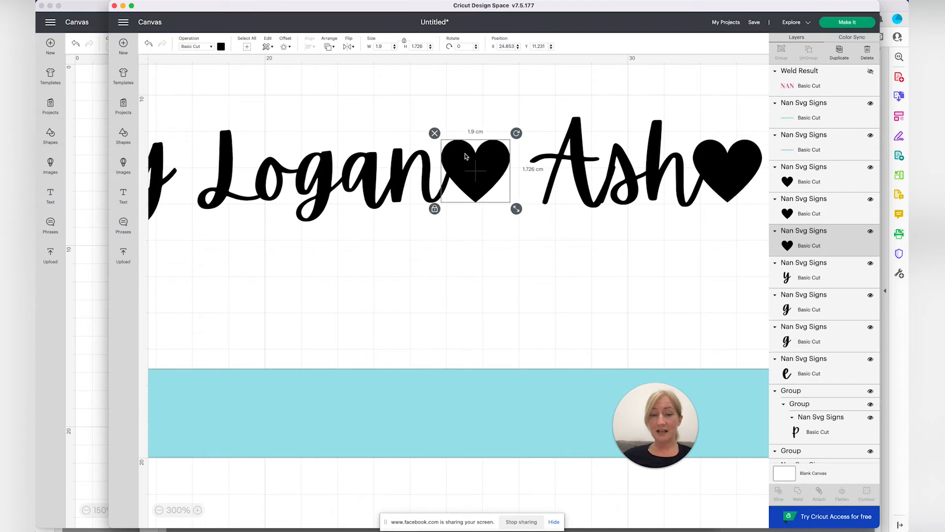
Step: Shift the capital A of the second name slightly left, to X 27.272 cm, keeping it overlapping the adjoining s
left_click(615, 164)
left_click(579, 170)
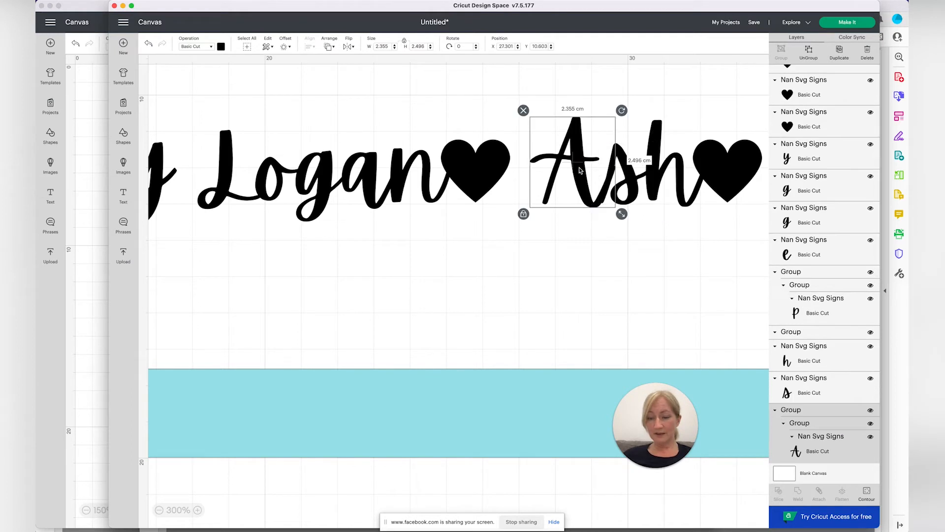
key("Left")
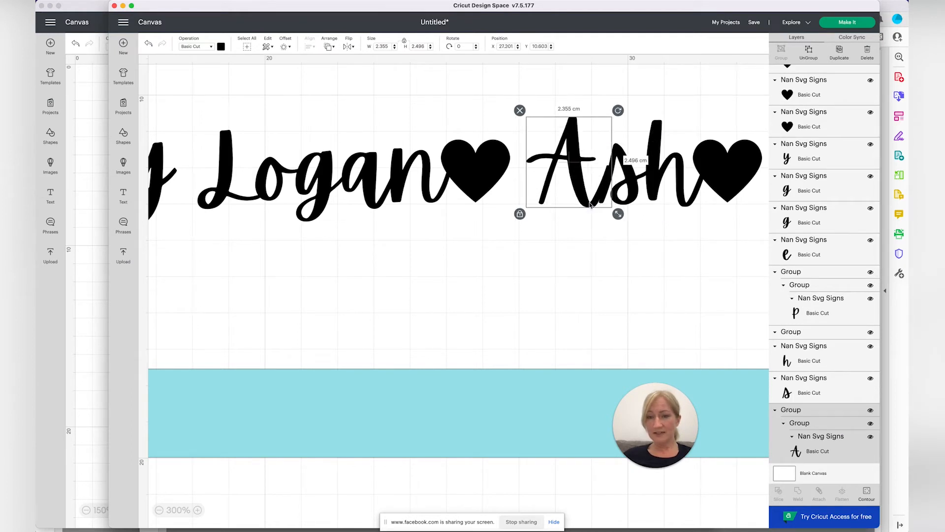
left_click_drag(592, 205, 590, 204)
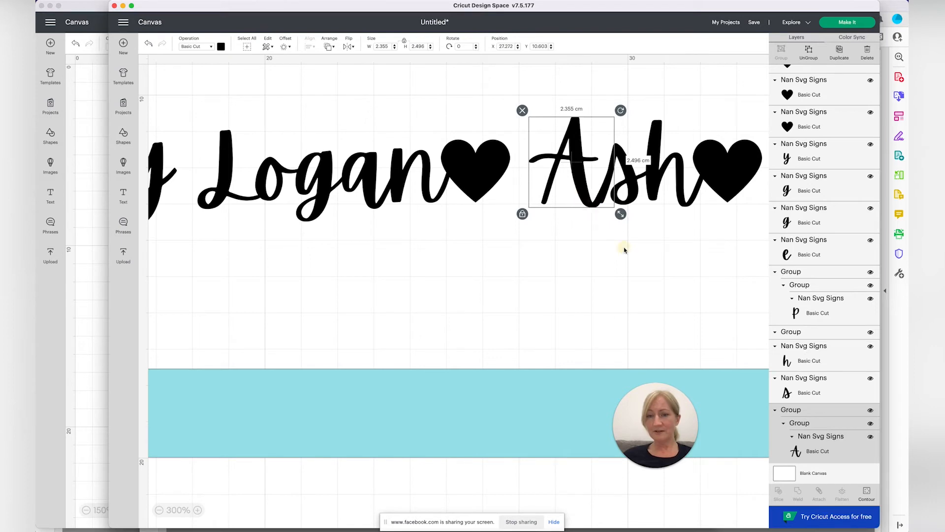
left_click(323, 264)
Step: Enlarge the L of "Loved" to about 1.995 by 2.515 cm and move it up to Y 10.752 cm so it joins the o
scroll(323, 265, "left", 10)
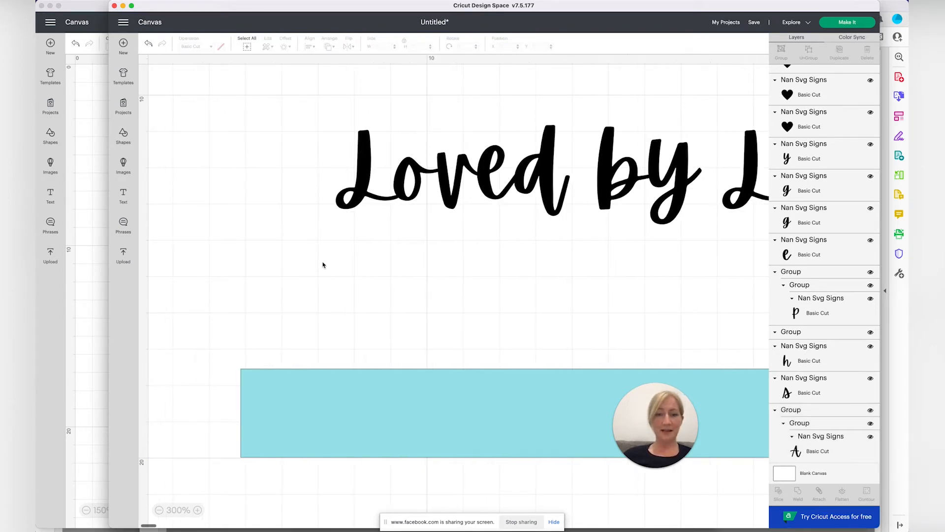
scroll(323, 265, "right", 4)
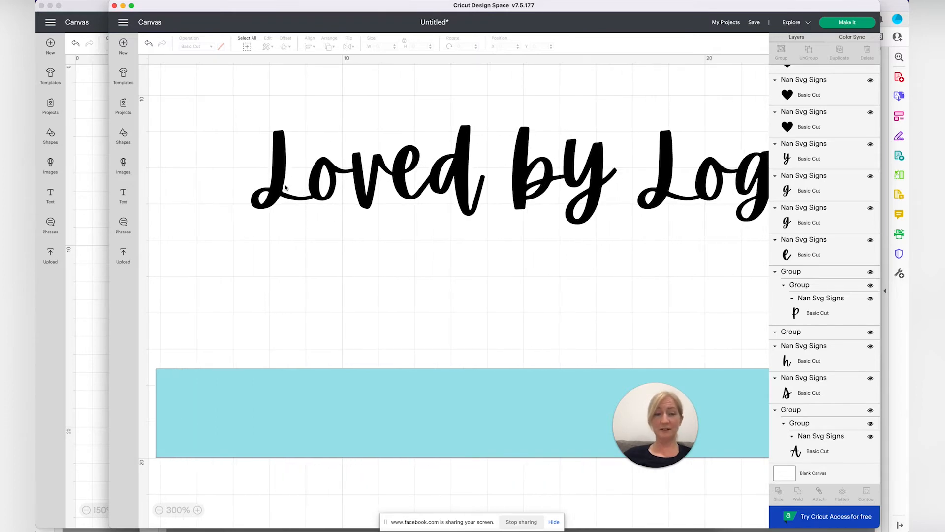
left_click(295, 136)
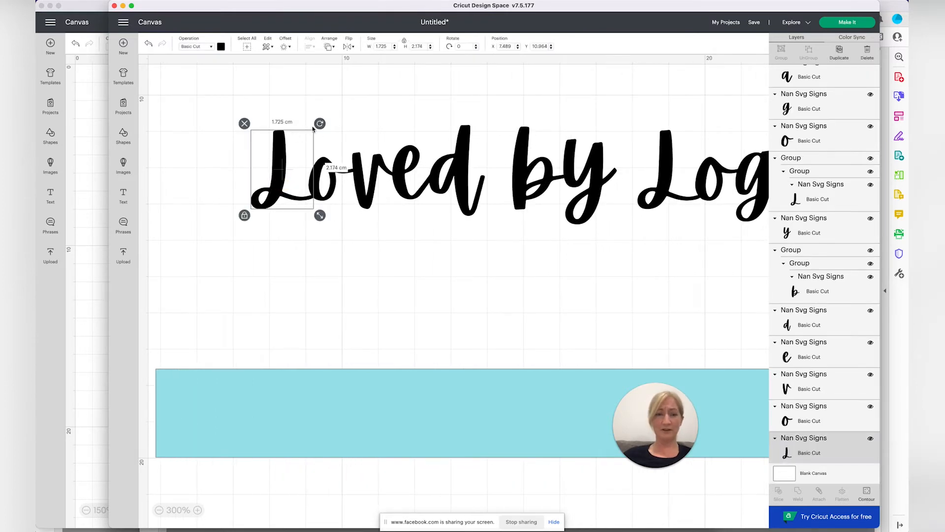
left_click_drag(320, 216, 333, 227)
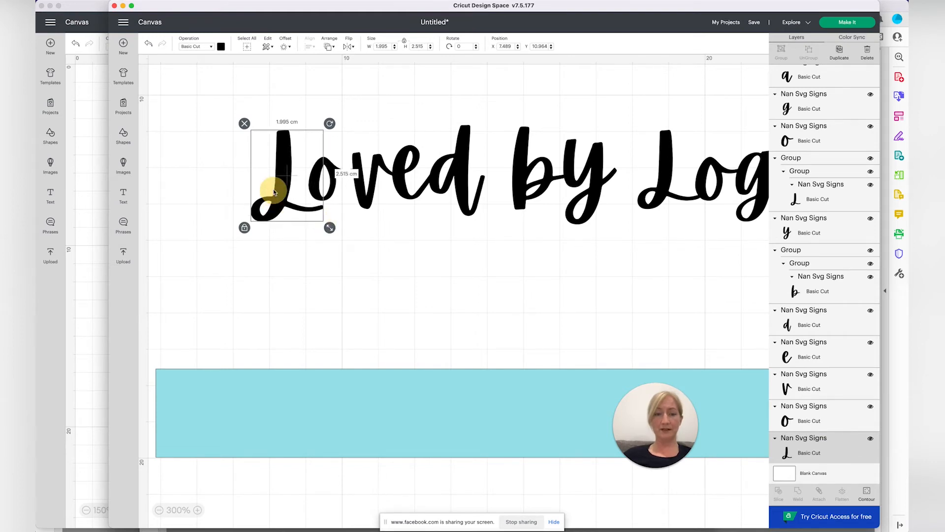
left_click_drag(274, 192, 272, 191)
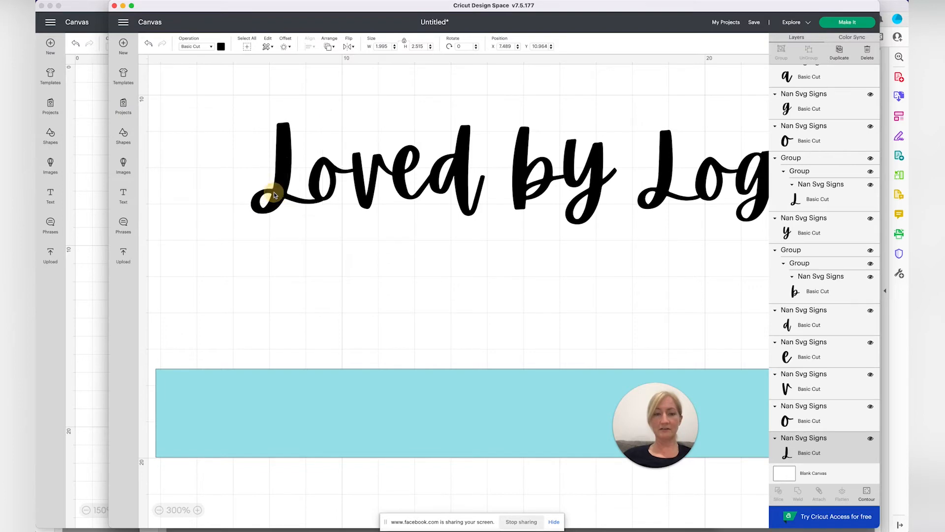
left_click(376, 247)
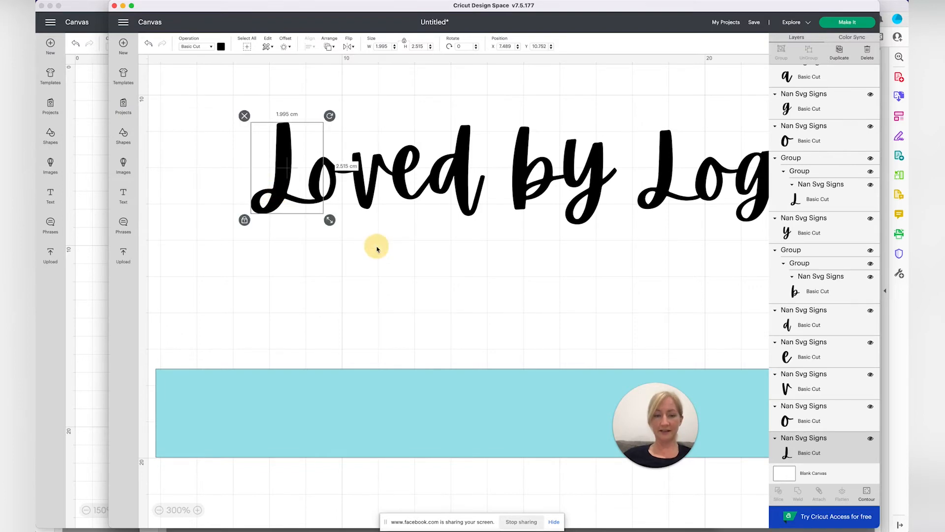
Step: Select all letters and hearts of the "Loved by" script line and weld them into one layer
left_click(159, 510)
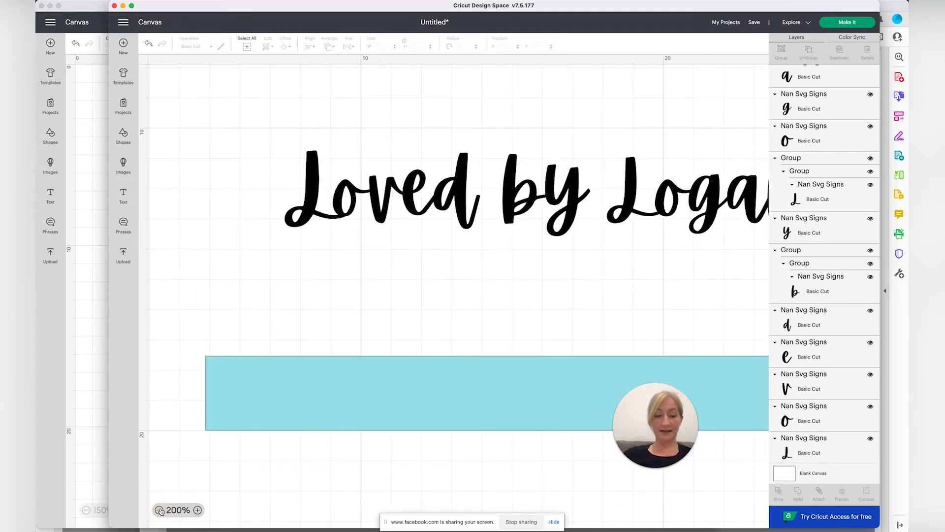
left_click(159, 510)
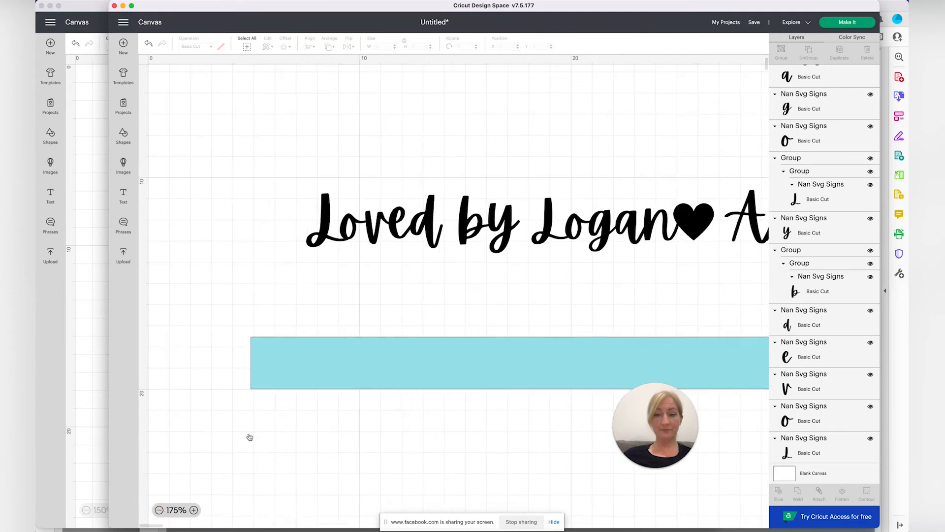
scroll(490, 254, "right", 5)
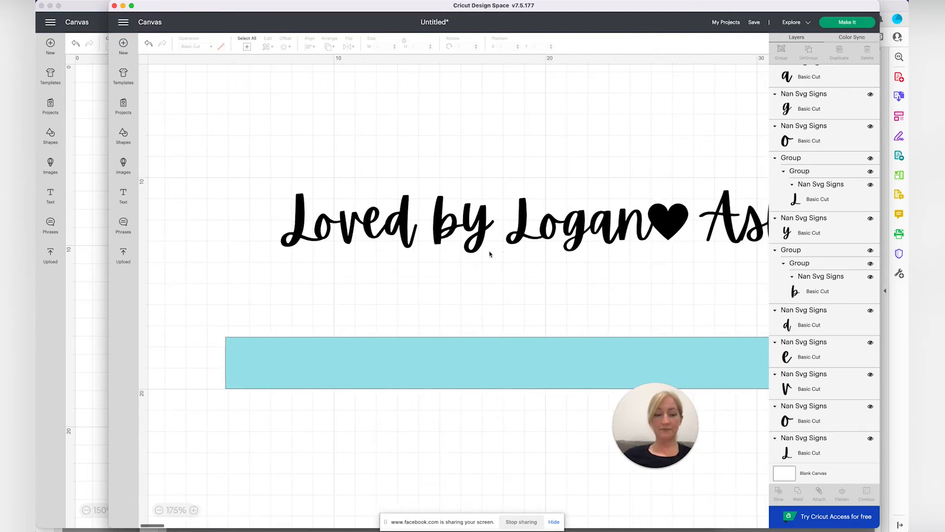
left_click(160, 510)
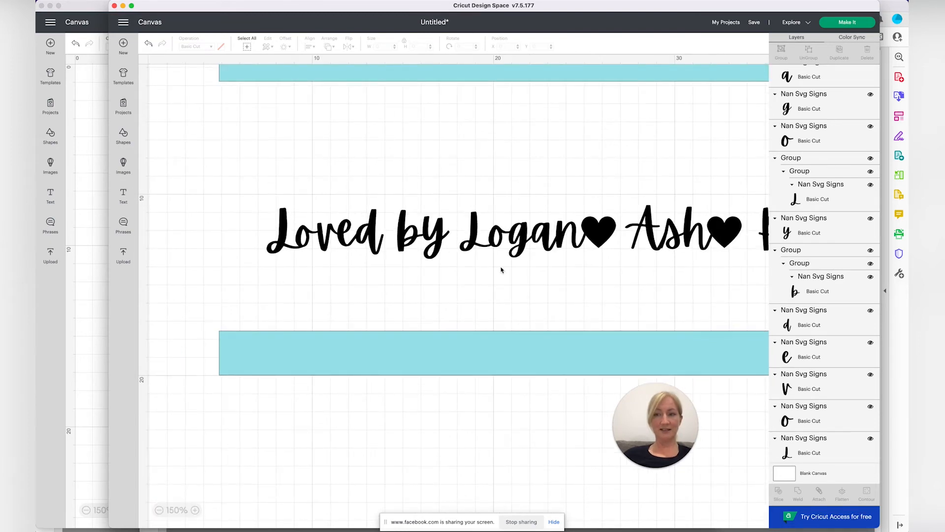
scroll(501, 269, "right", 5)
scroll(501, 270, "right", 3)
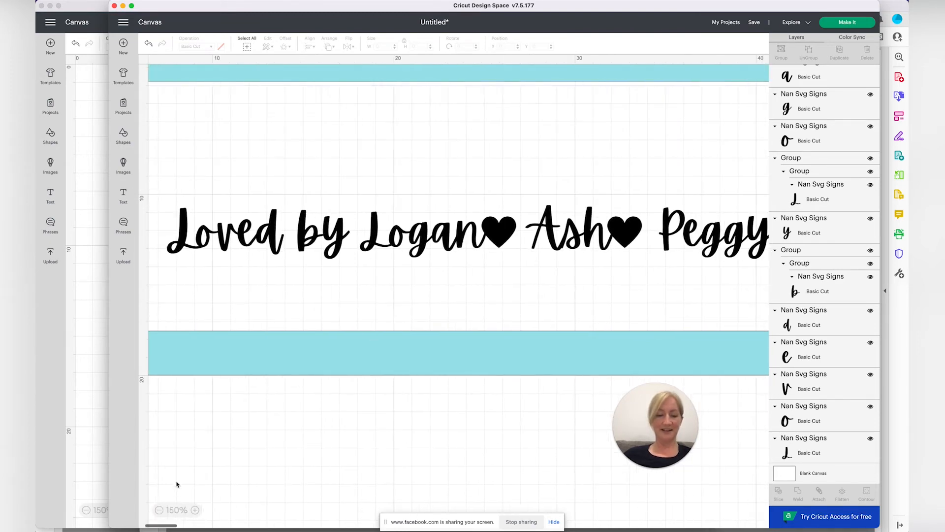
left_click(159, 510)
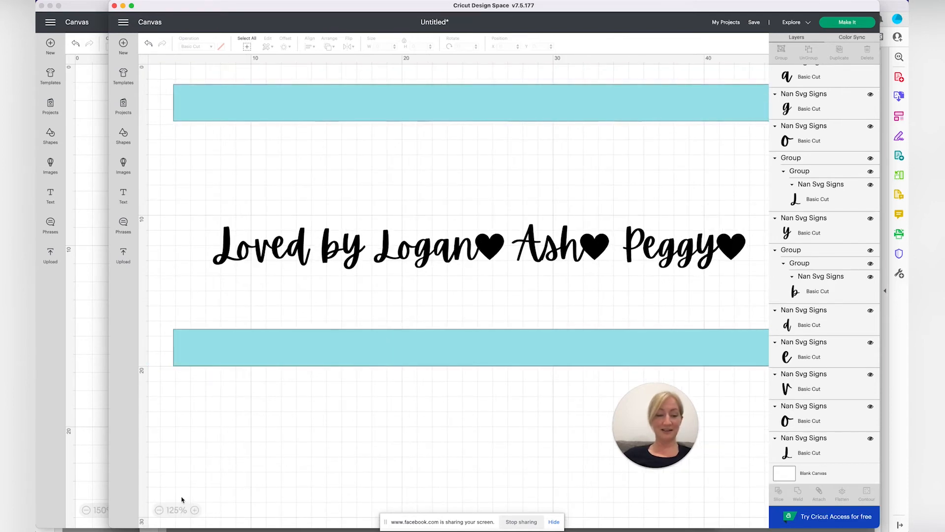
left_click(159, 510)
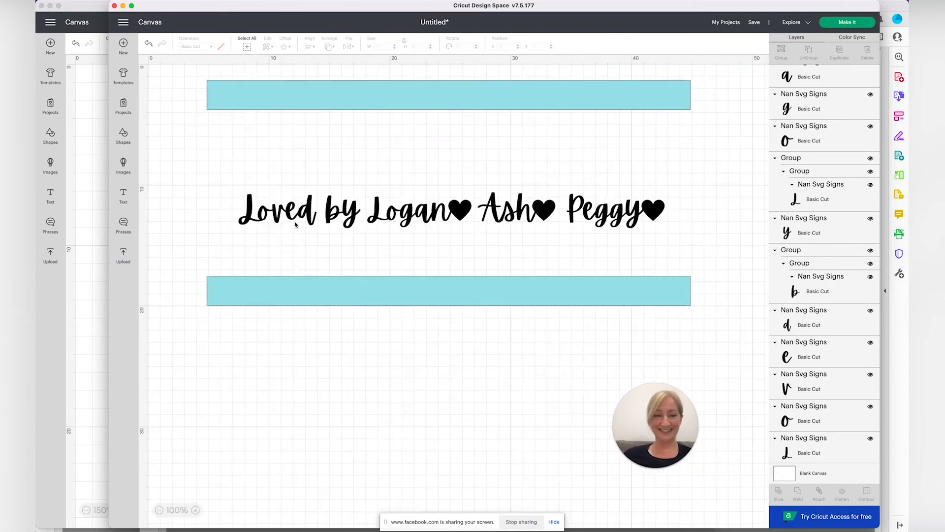
left_click_drag(233, 186, 682, 237)
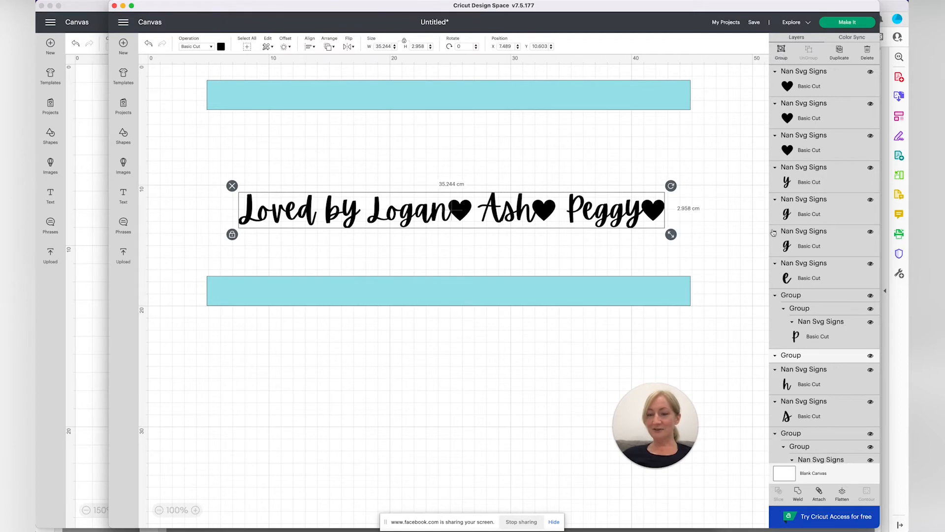
left_click(798, 491)
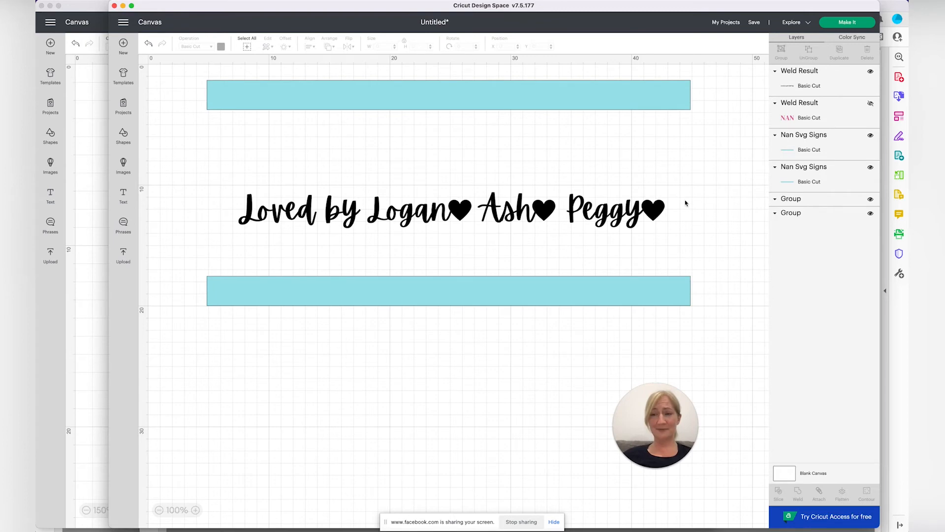
Step: Delete the two leftover Group layers and show the hidden welded NAN lettering
left_click(794, 201)
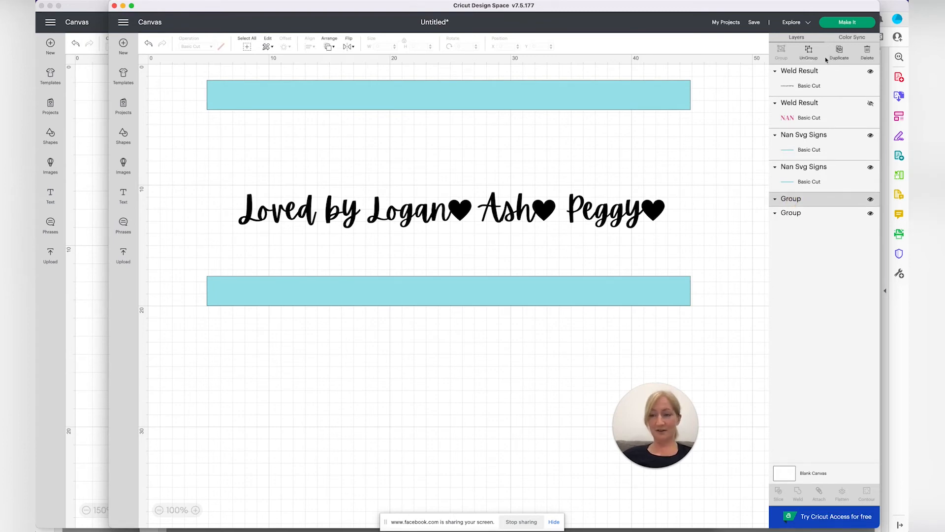
left_click(793, 211, "shift")
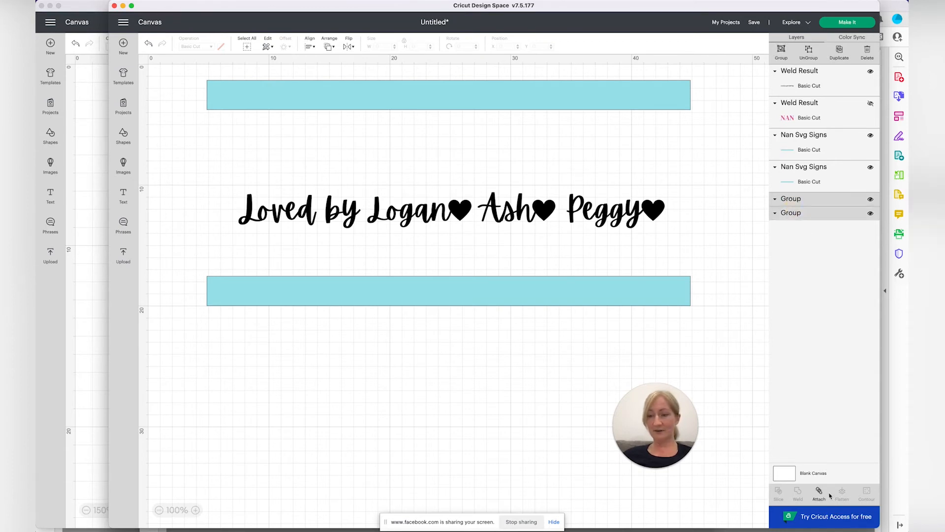
left_click(867, 51)
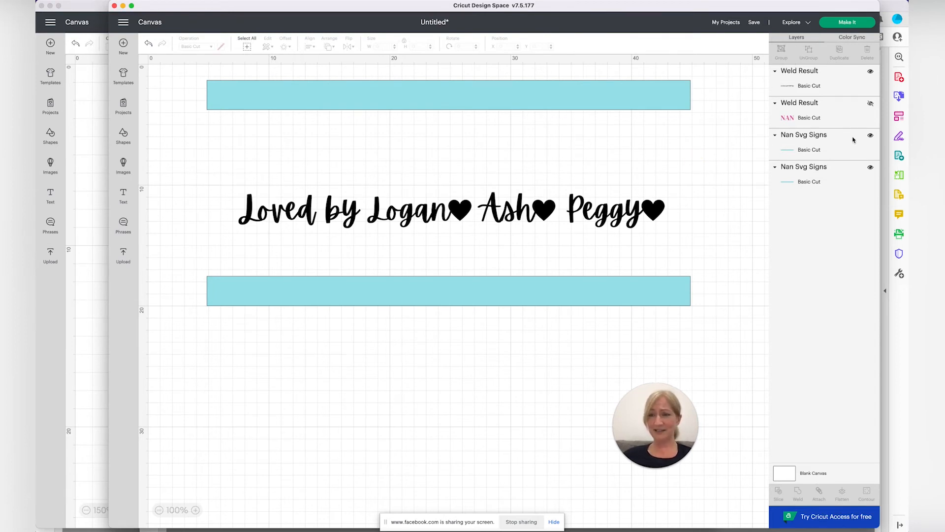
left_click(872, 104)
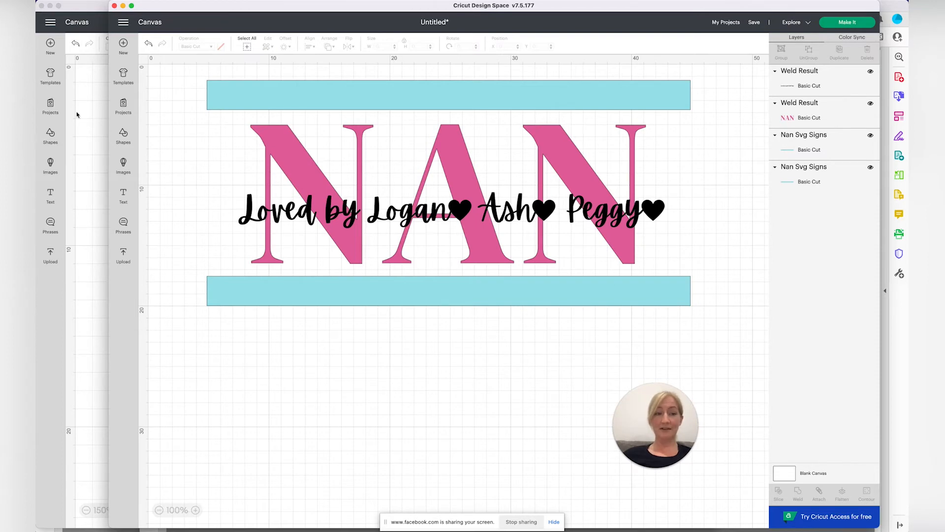
Step: Select the welded "Loved by" script line over NAN and set its offset distance to 0.25 cm
left_click(249, 211)
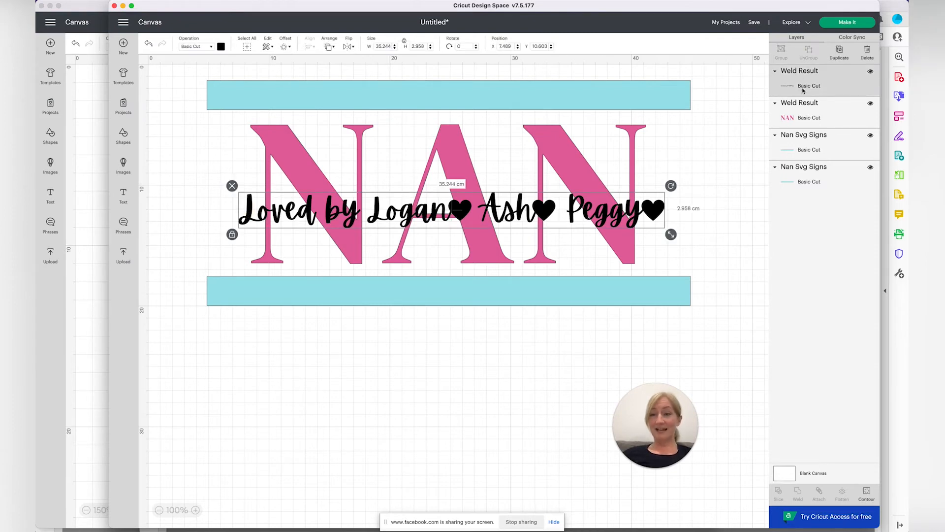
left_click(871, 73)
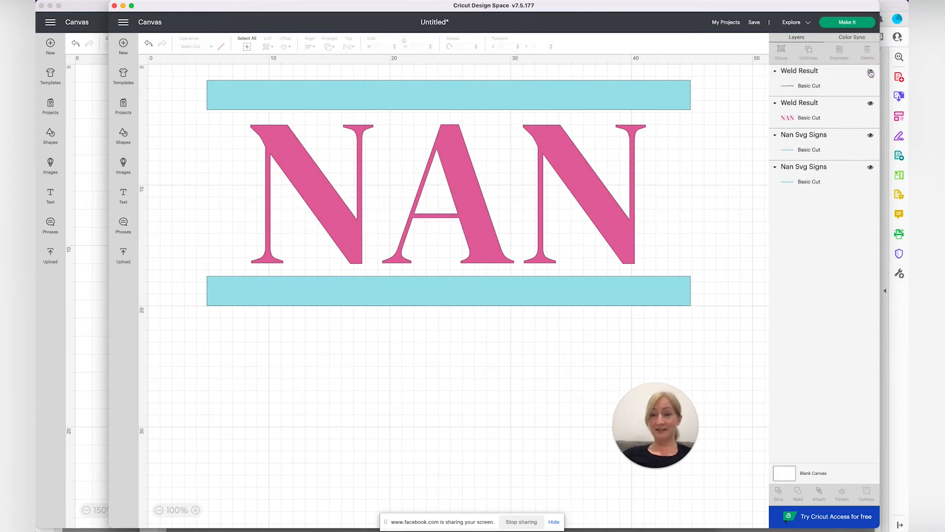
left_click(871, 72)
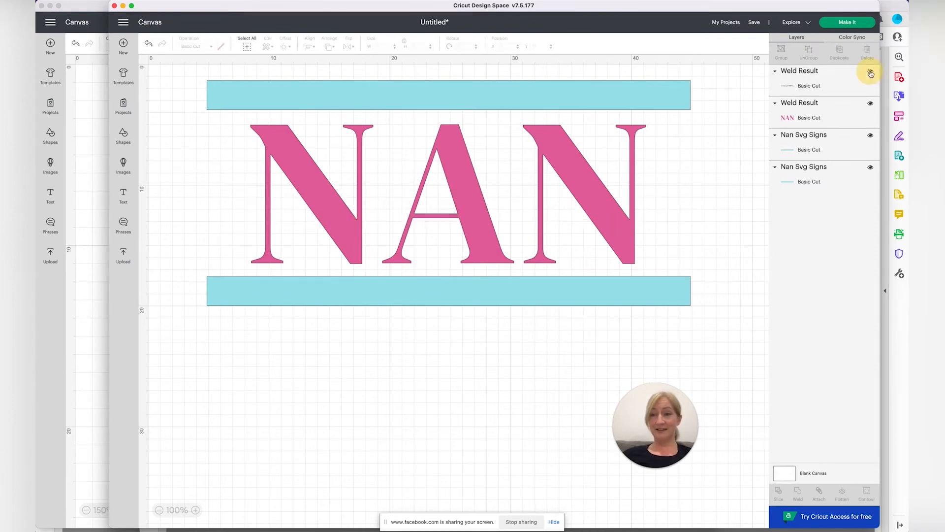
left_click(835, 86)
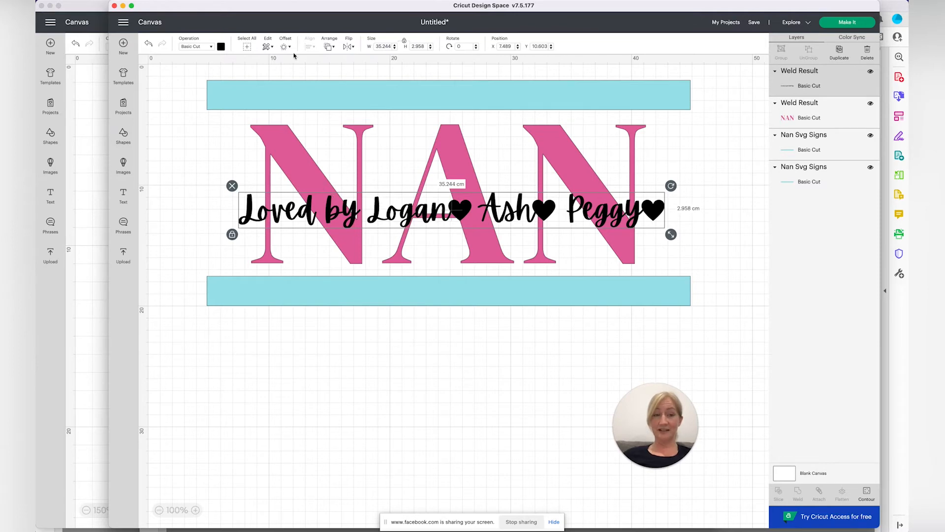
left_click(286, 47)
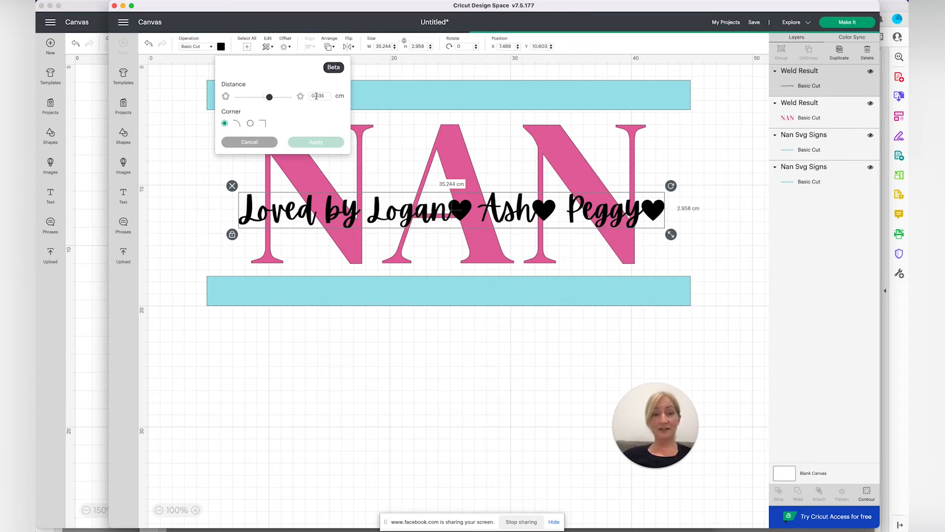
left_click(318, 96)
left_click_drag(318, 96, 326, 97)
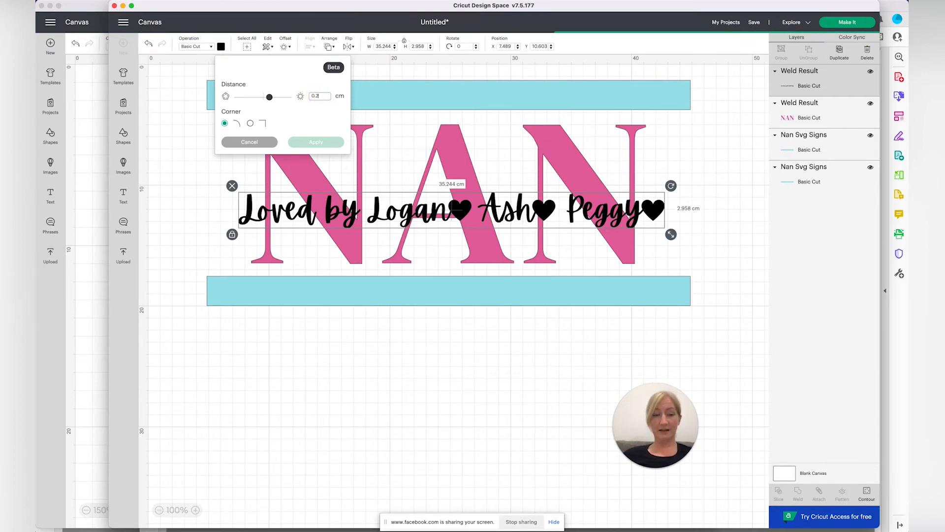
type("25")
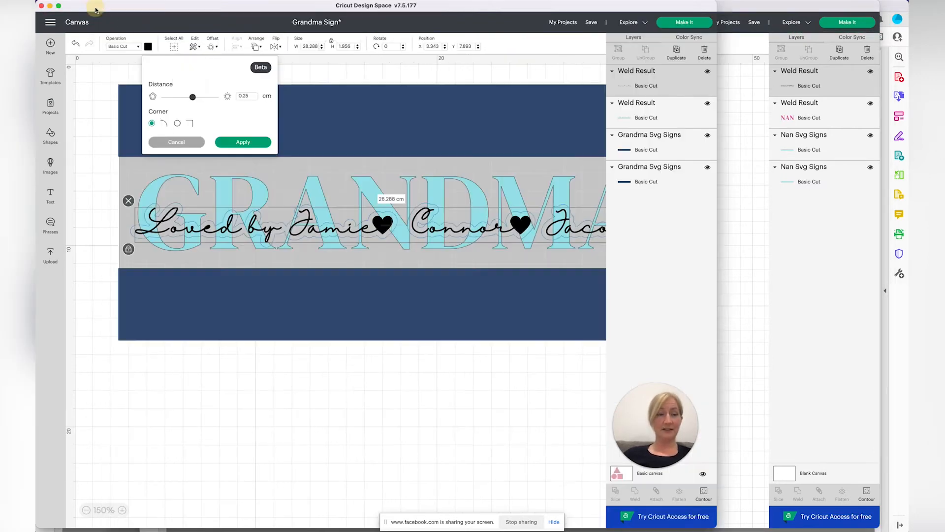
Step: Switch to the Grandma Sign window, apply the 0.25 cm offset to its script line, and widen the window
left_click(96, 8)
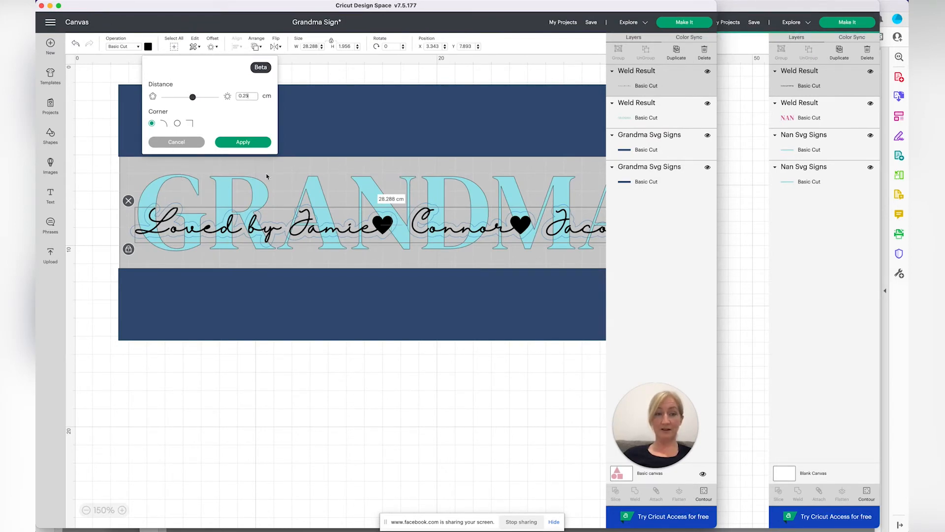
left_click(242, 142)
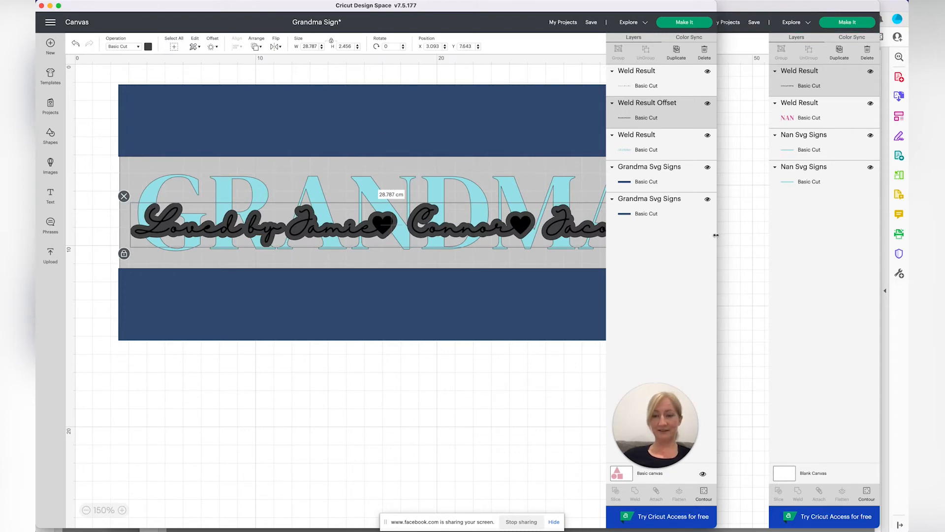
left_click_drag(716, 235, 896, 229)
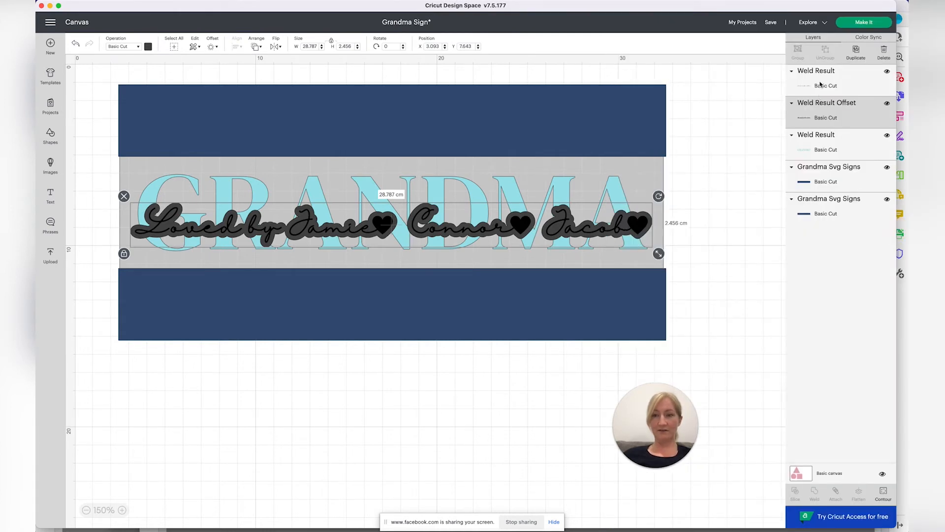
Step: Colour the script line's offset yellow and deselect it
left_click(148, 47)
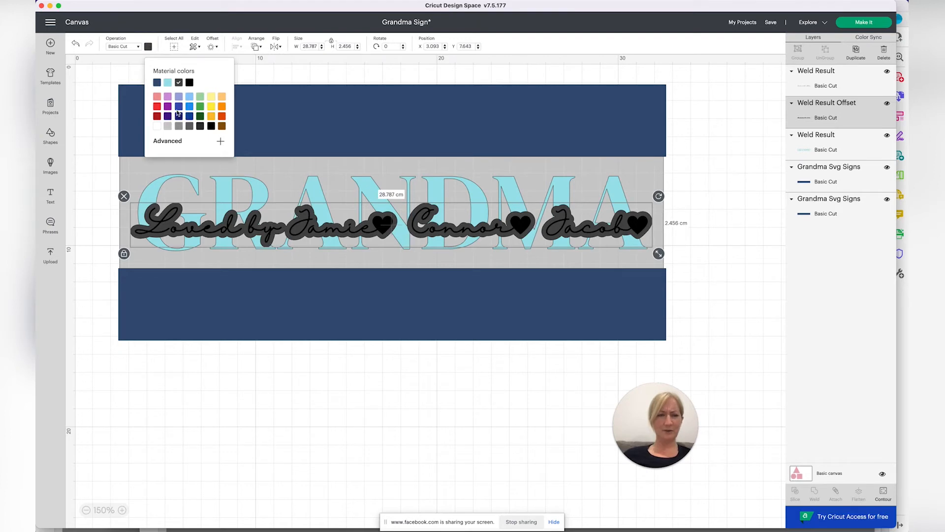
left_click(211, 107)
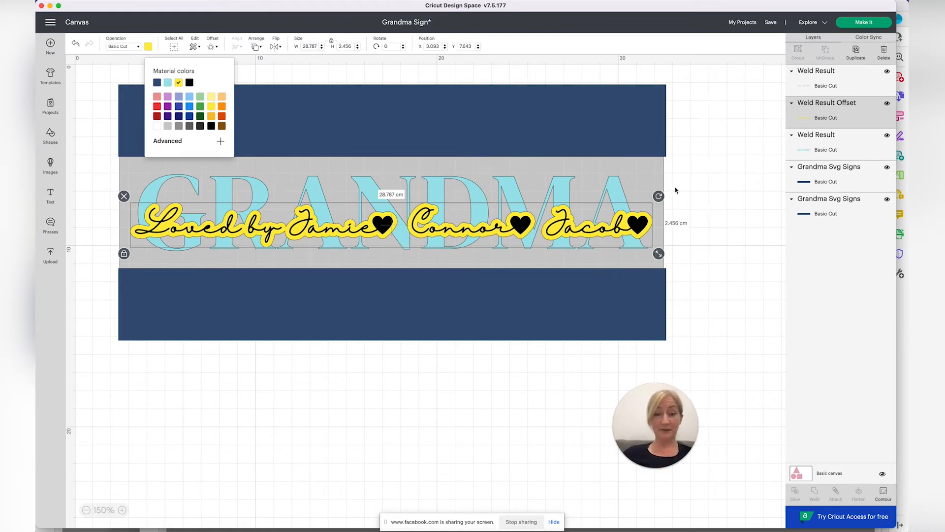
left_click(676, 191)
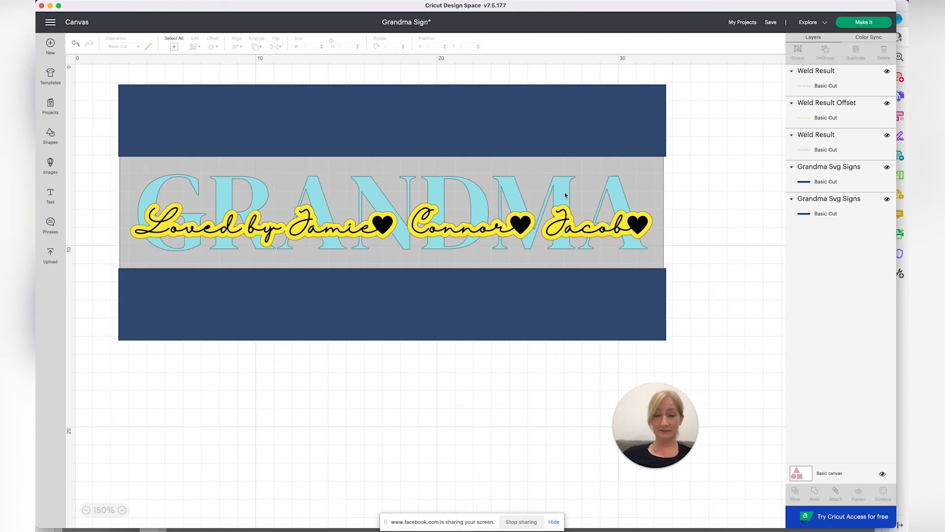
Step: Hide the welded script layer and try to slice the GRANDMA lettering with the yellow offset
left_click(887, 73)
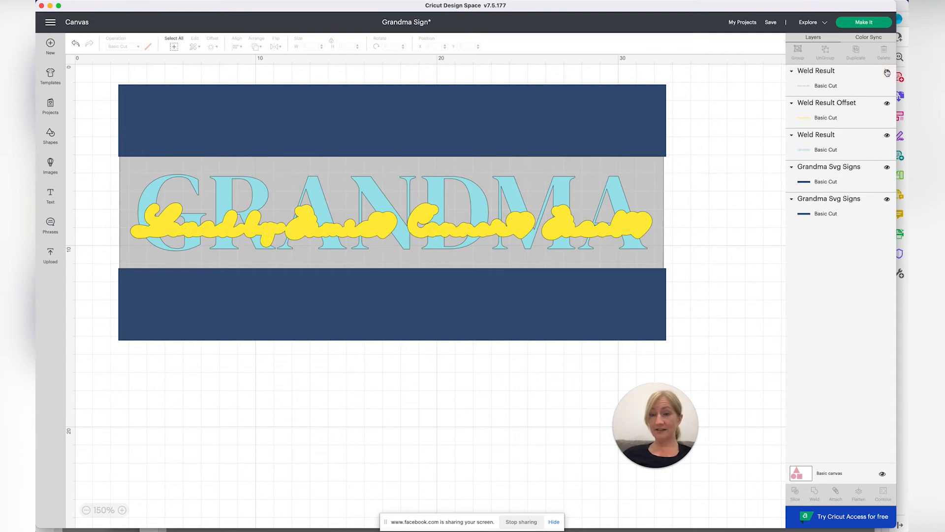
left_click(835, 116)
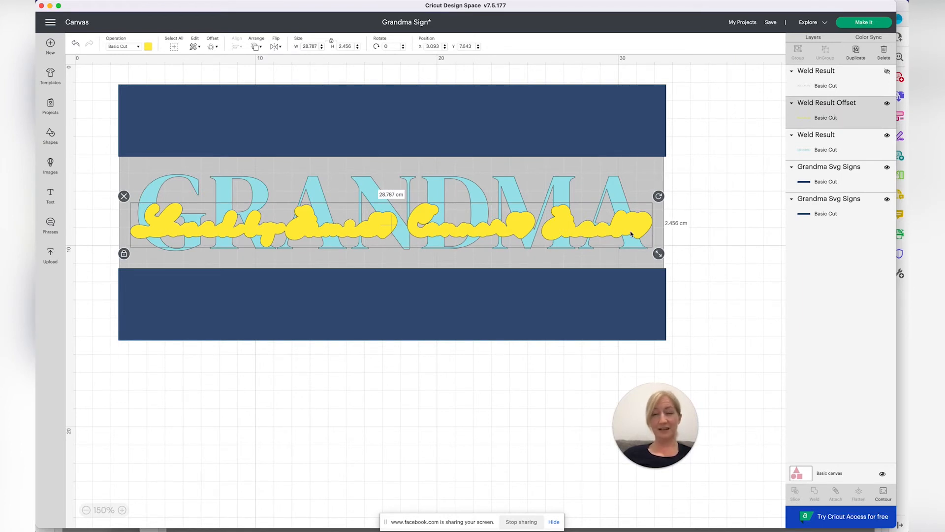
left_click(821, 150, "shift")
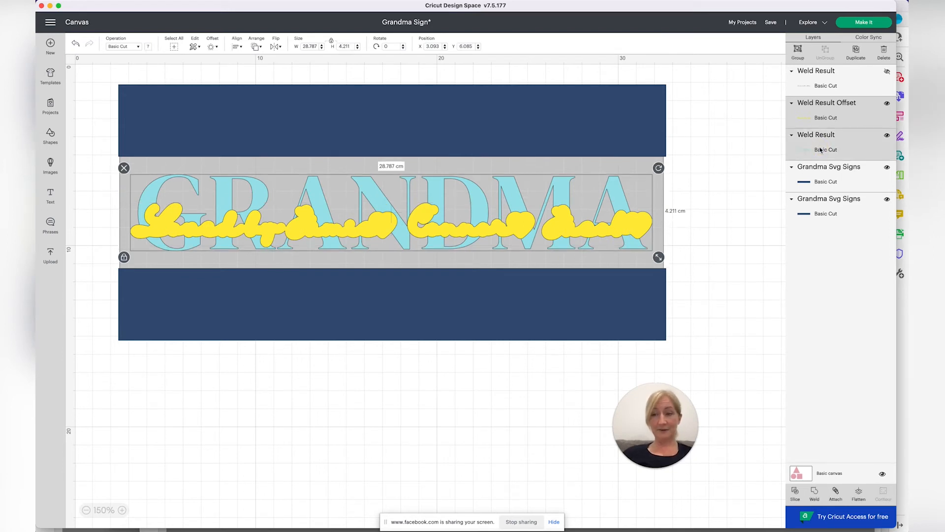
left_click(649, 469)
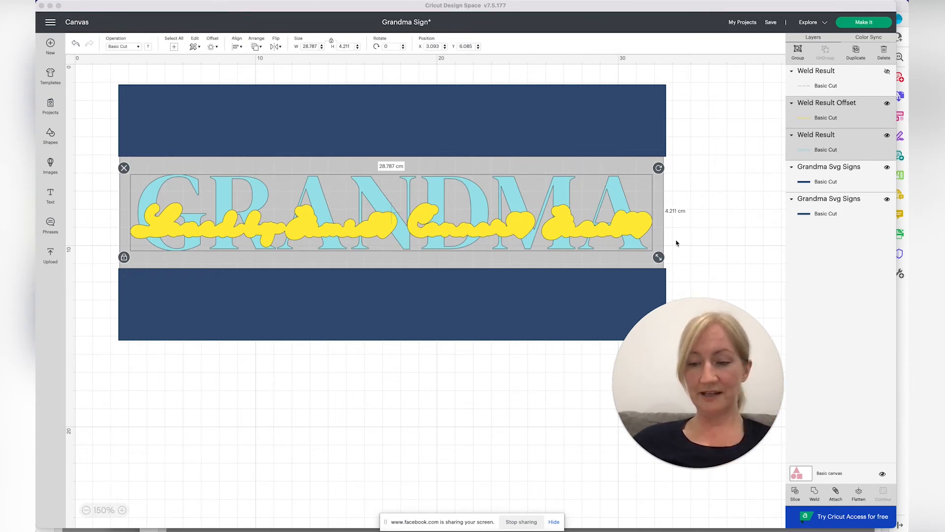
left_click(795, 492)
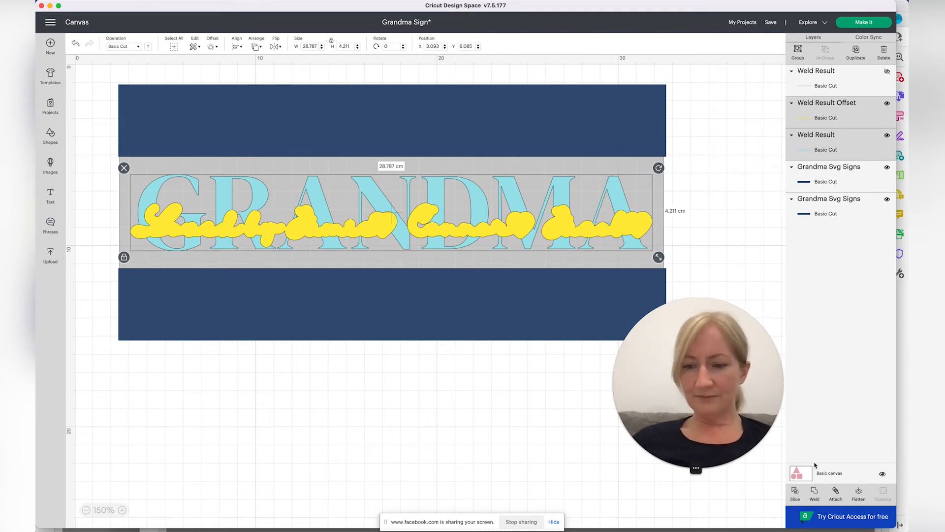
left_click(731, 283)
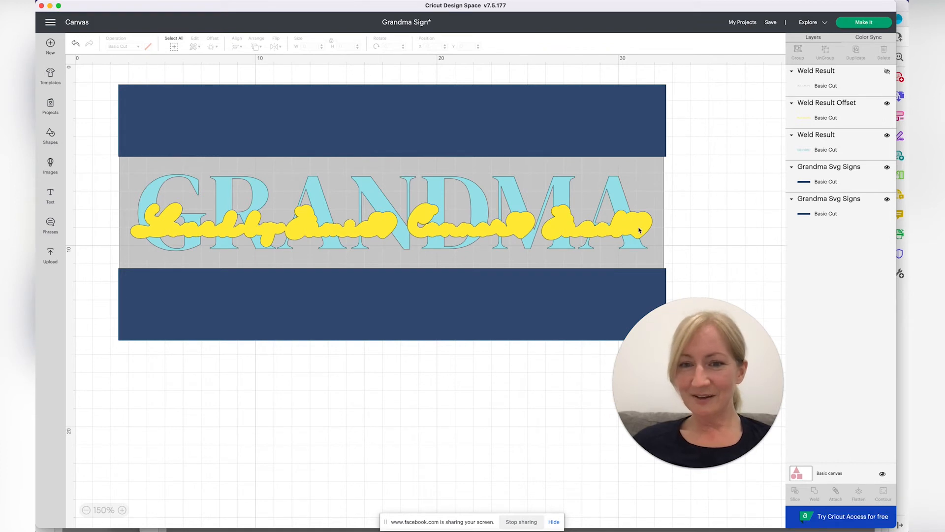
left_click(638, 274)
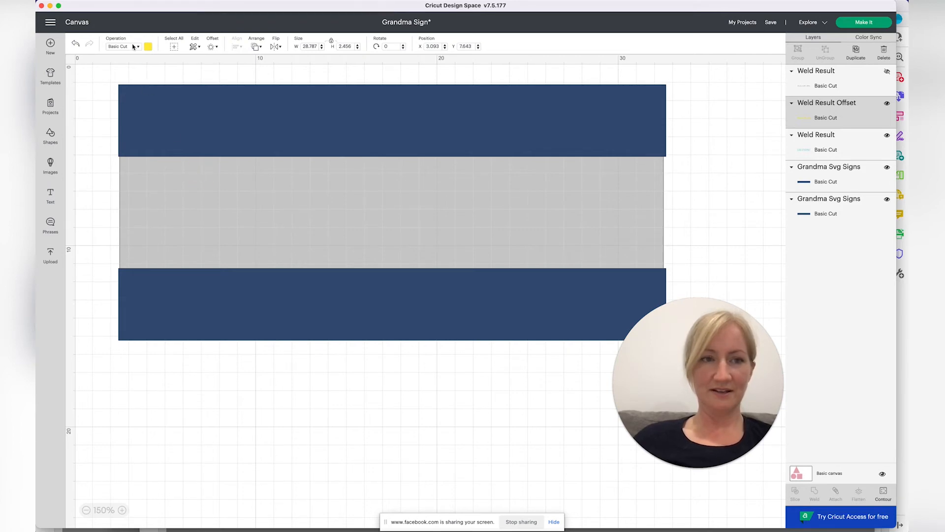
Step: Move the Grandma Sign window down, switch to the NAN design, and apply its 0.25 cm script offset
left_click_drag(192, 10, 196, 79)
left_click(229, 9)
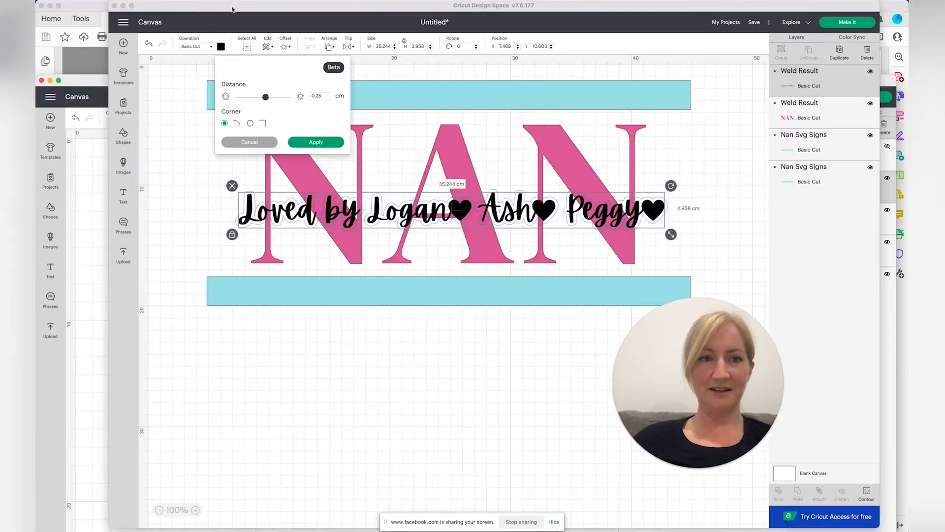
left_click(321, 143)
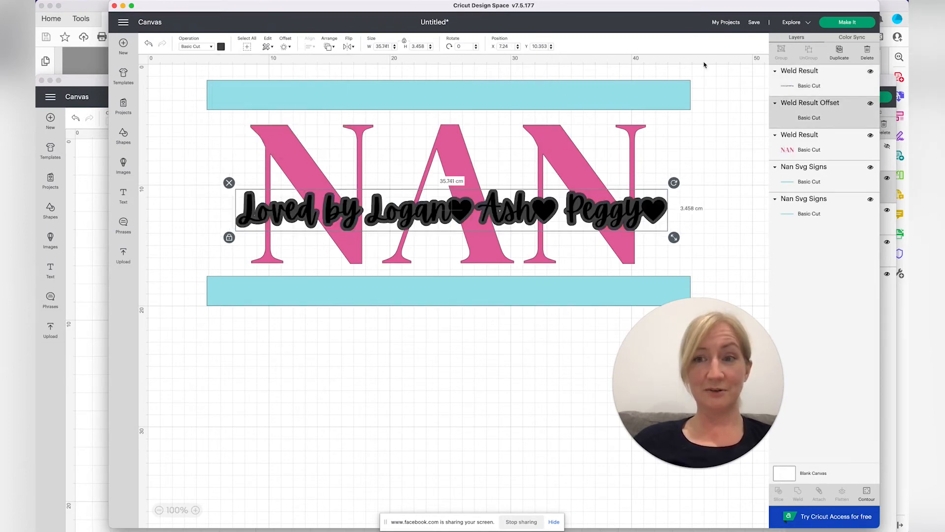
Step: Save the NAN design as a project titled "Nan Sign"
left_click(752, 24)
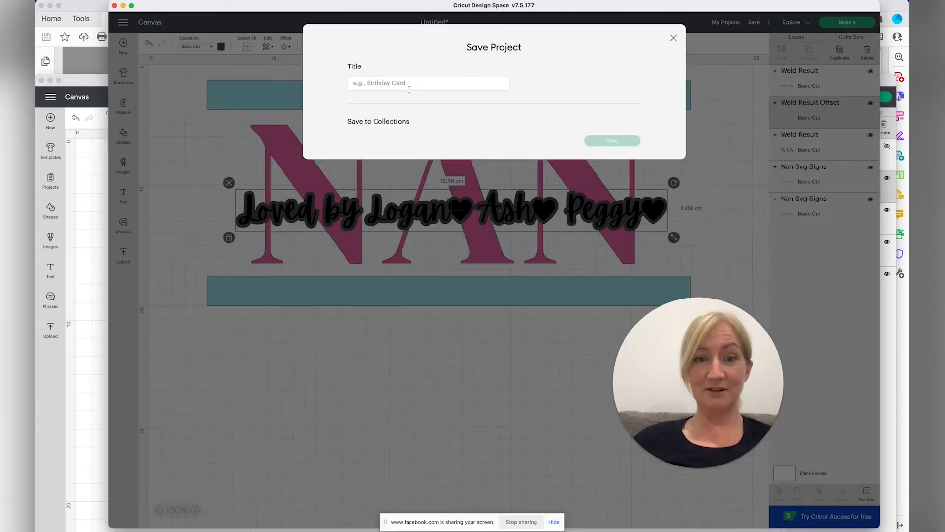
left_click(394, 84)
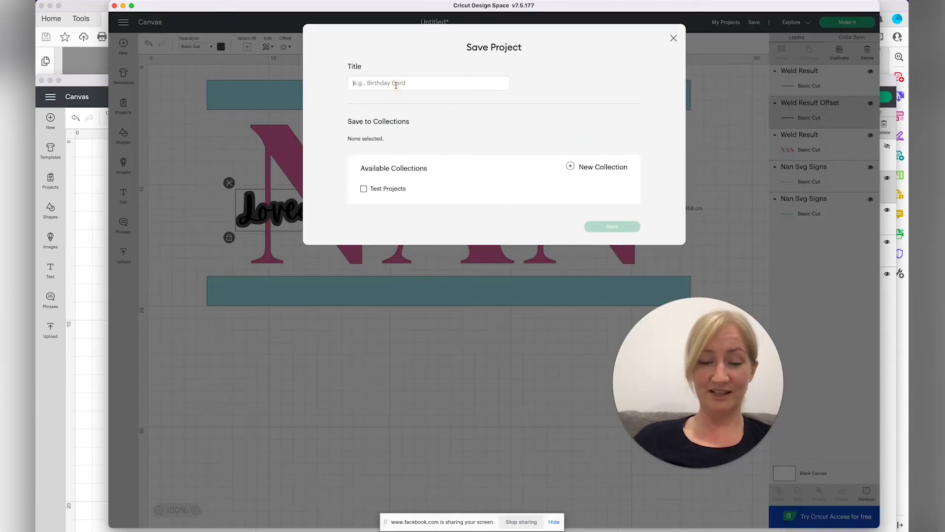
type("Nan")
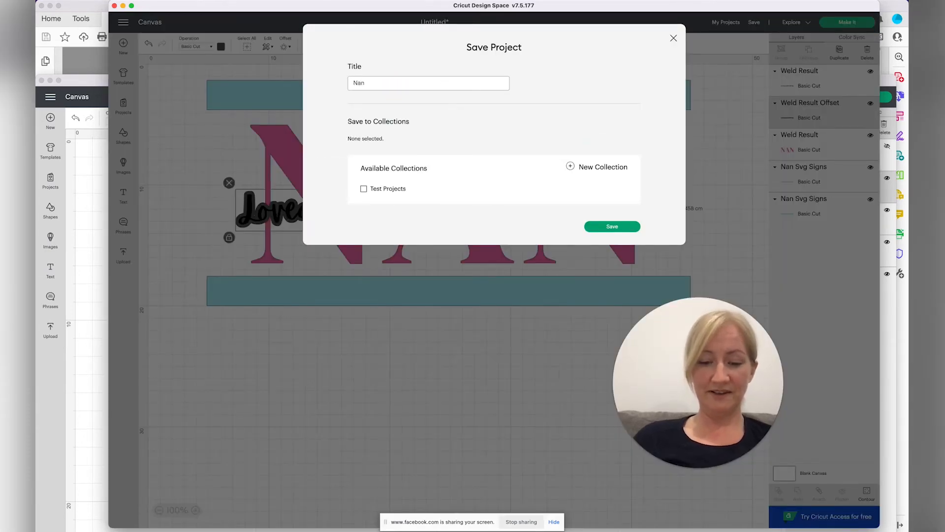
type(" Sa")
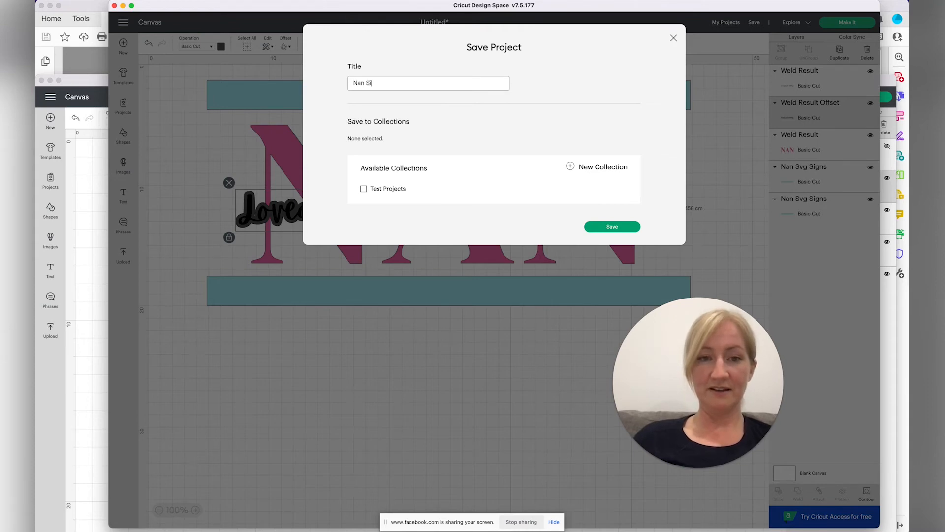
type("gn")
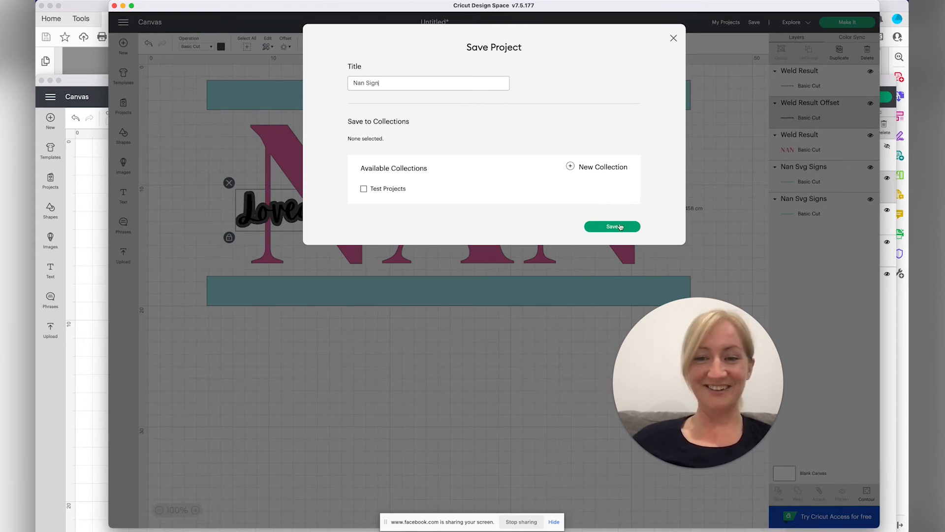
left_click(620, 226)
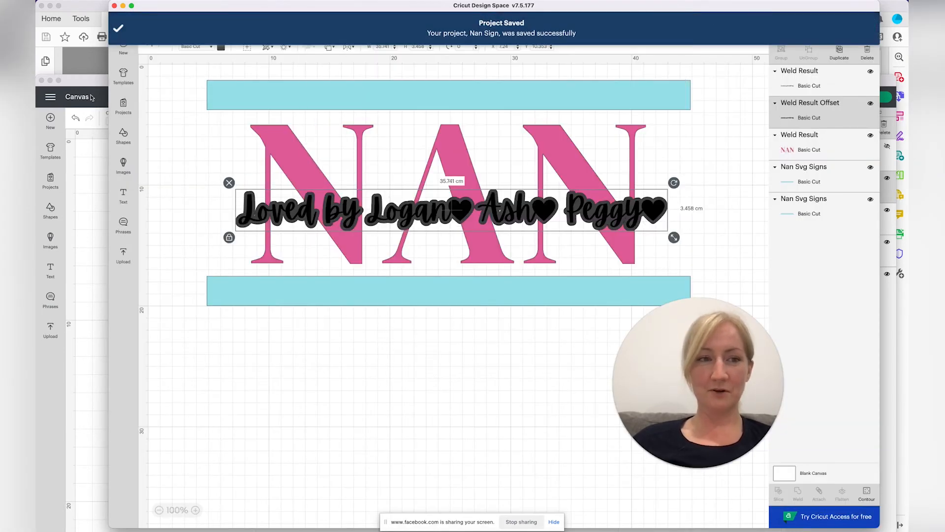
left_click(80, 83)
left_click_drag(87, 82, 91, 2)
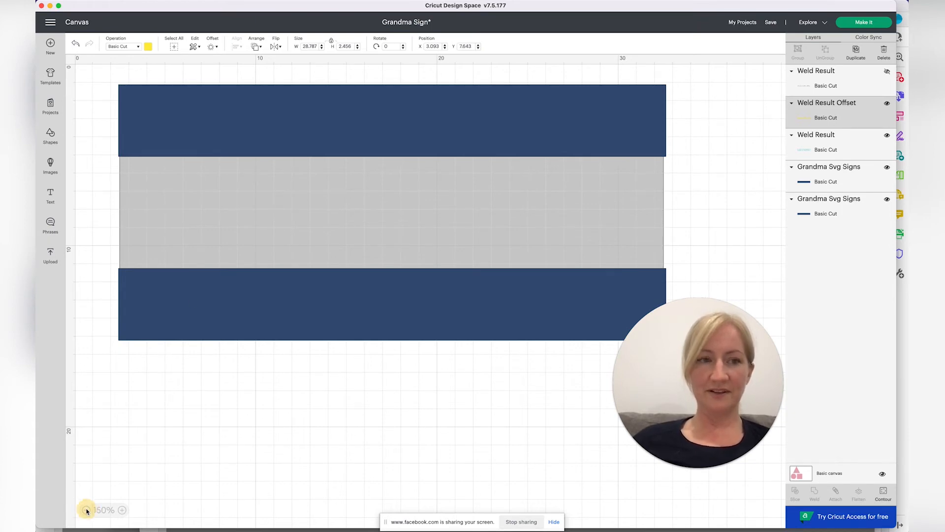
left_click_drag(363, 7, 363, 53)
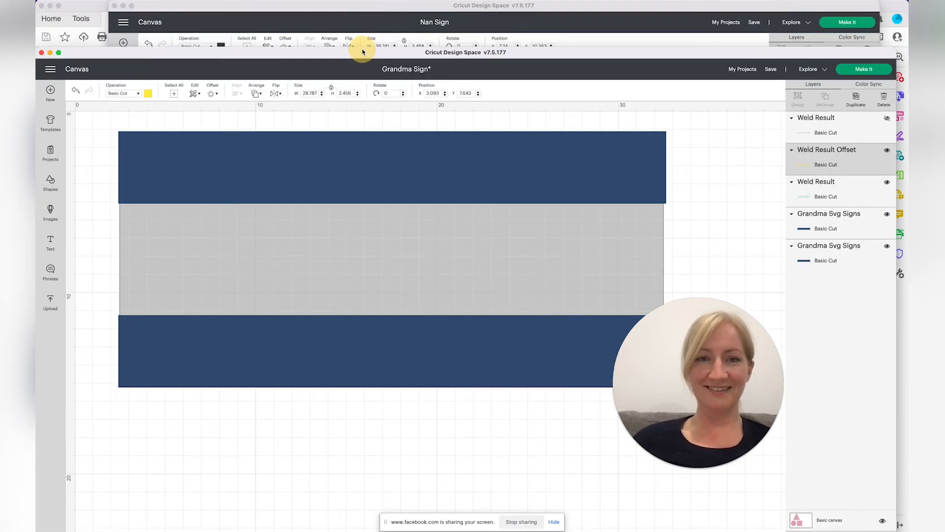
left_click(369, 8)
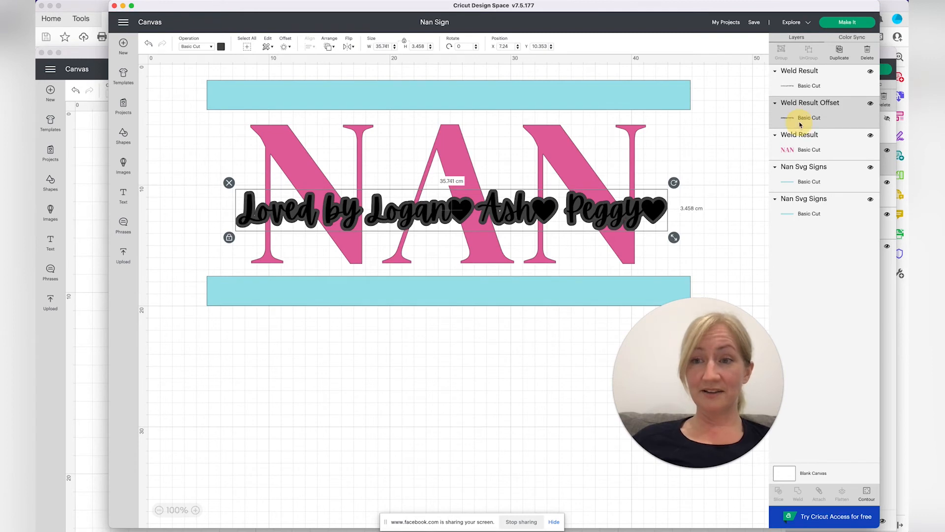
Step: Colour the NAN script's offset light yellow and hide the welded black script layer
left_click(220, 46)
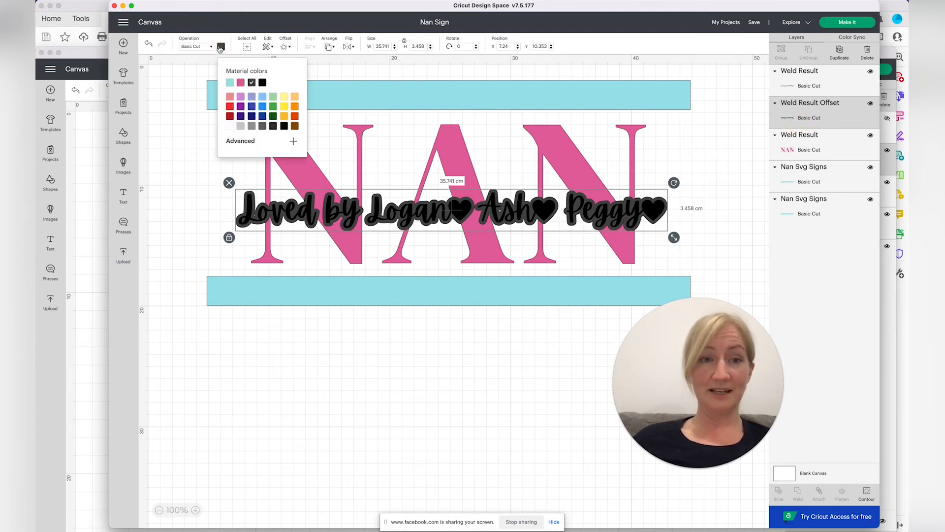
left_click(284, 97)
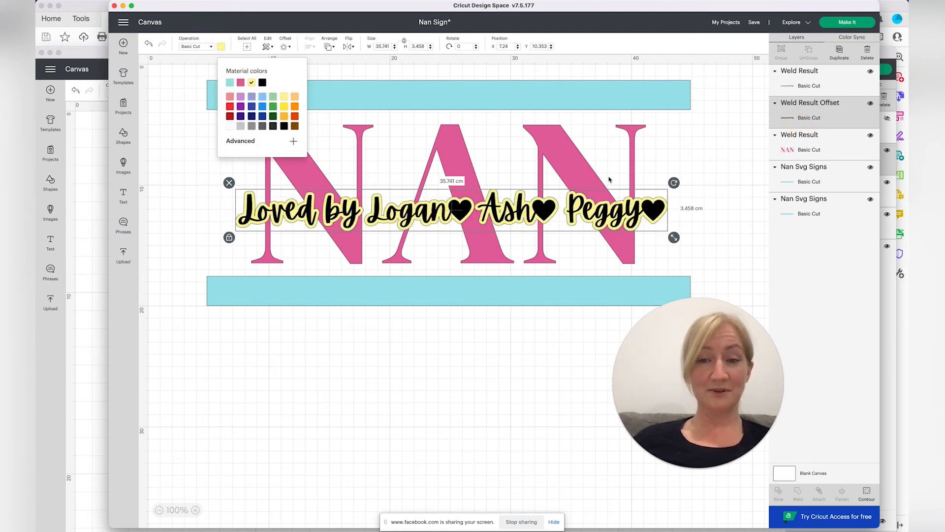
left_click(707, 147)
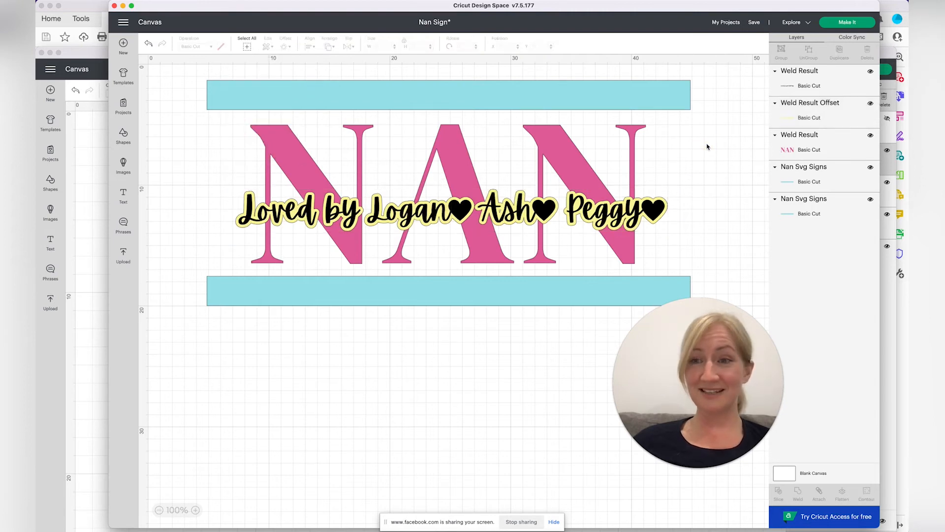
left_click(871, 73)
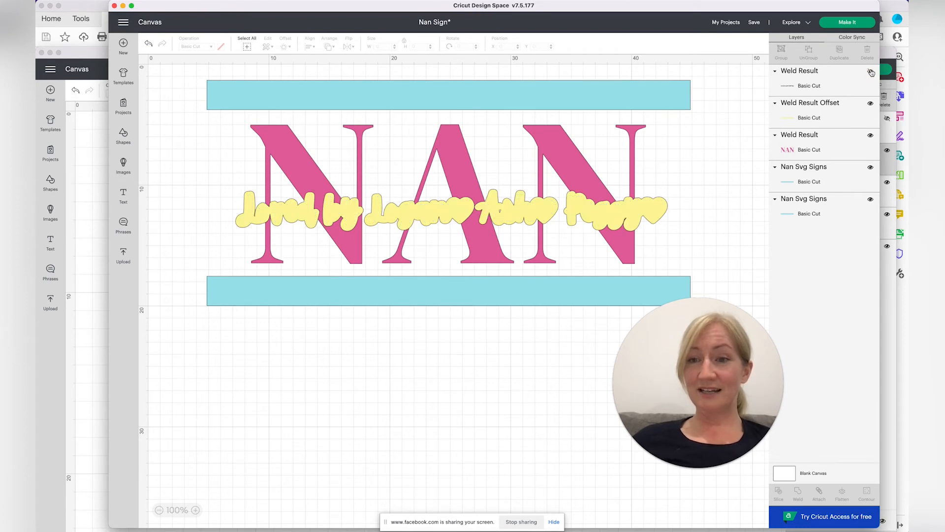
Step: Use Contour on the yellow script offset to fill the small hole inside the third word's shape
left_click(508, 211)
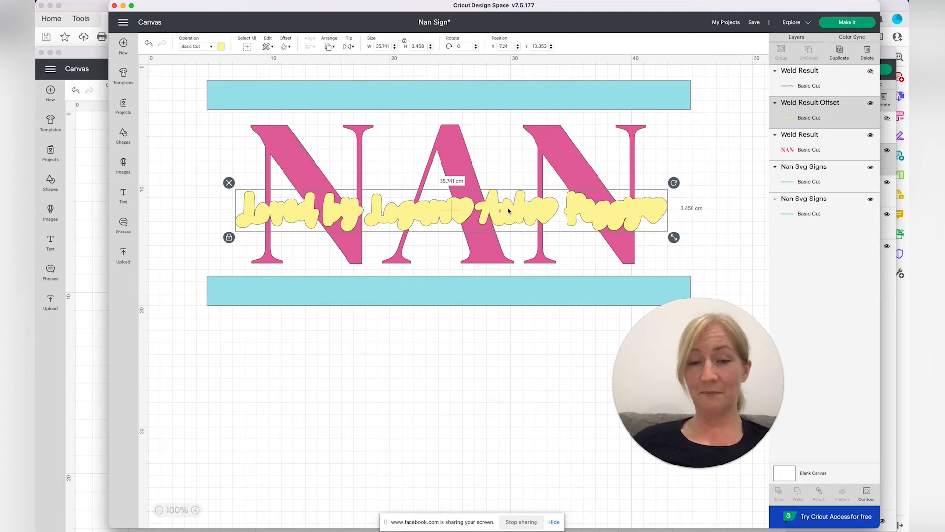
left_click(195, 510)
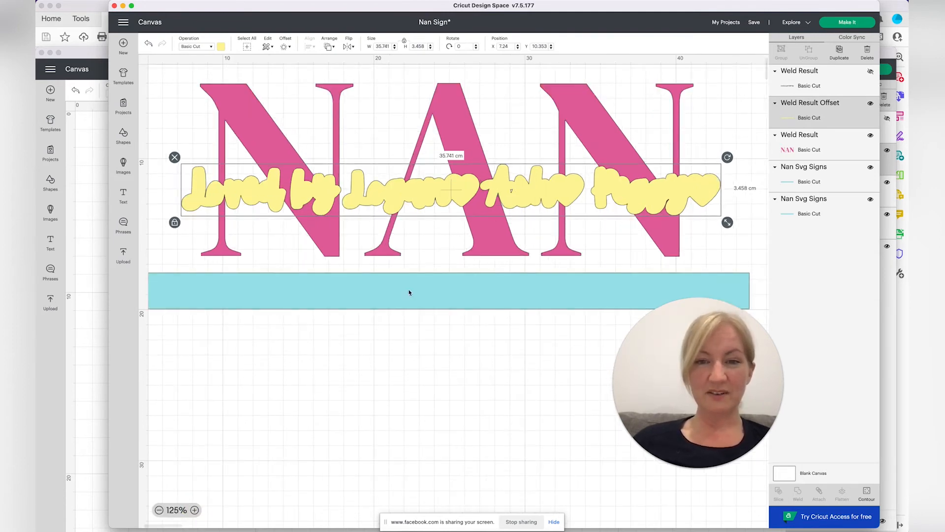
left_click(509, 195)
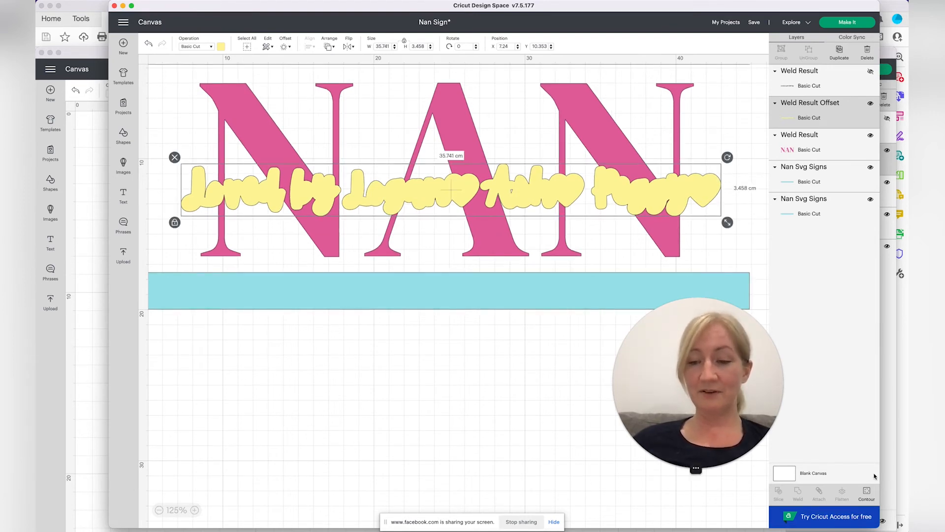
left_click(867, 494)
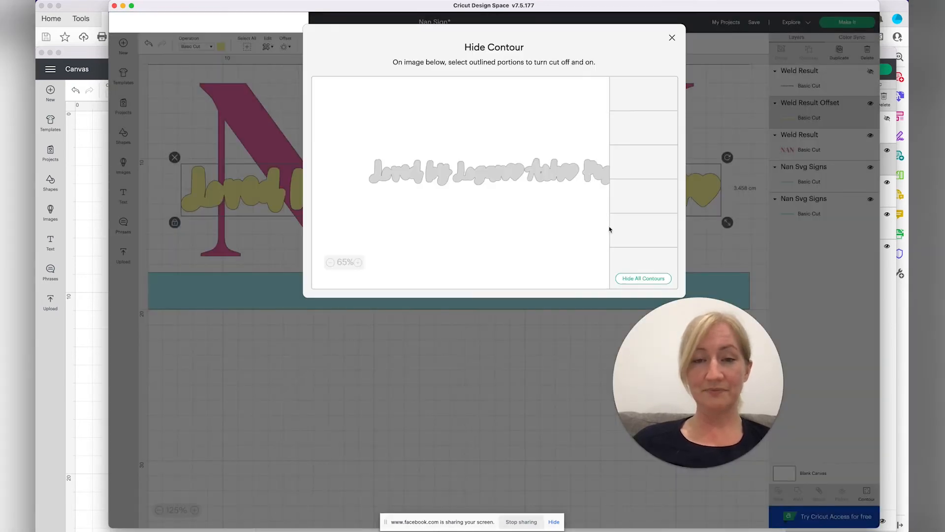
left_click(535, 183)
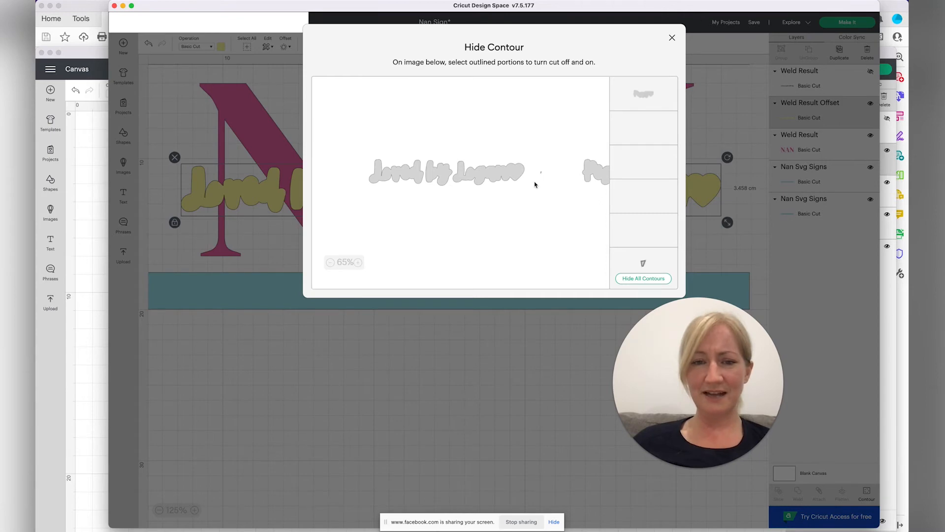
left_click(535, 185)
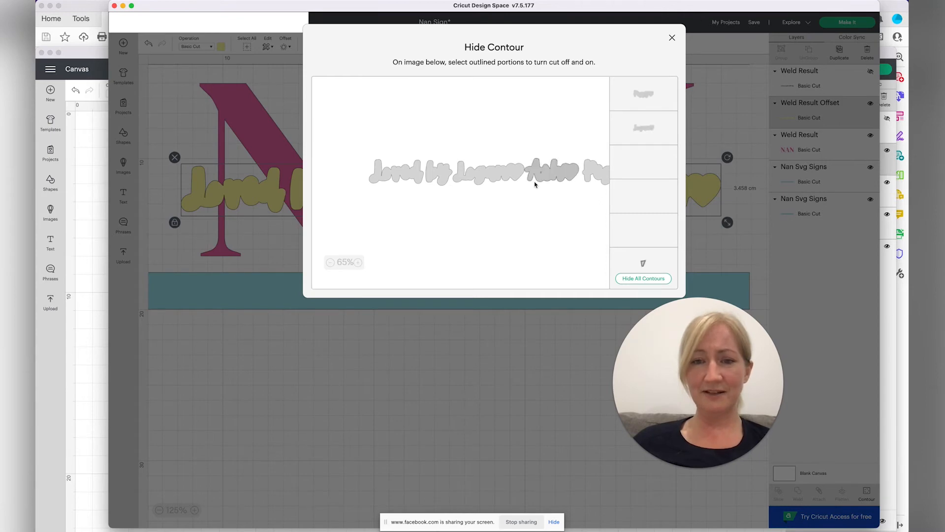
left_click(645, 264)
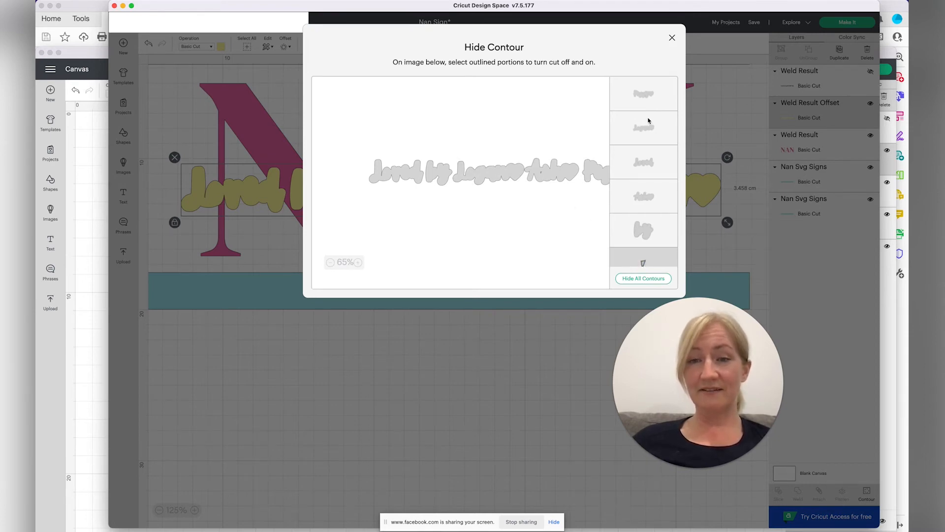
left_click(672, 38)
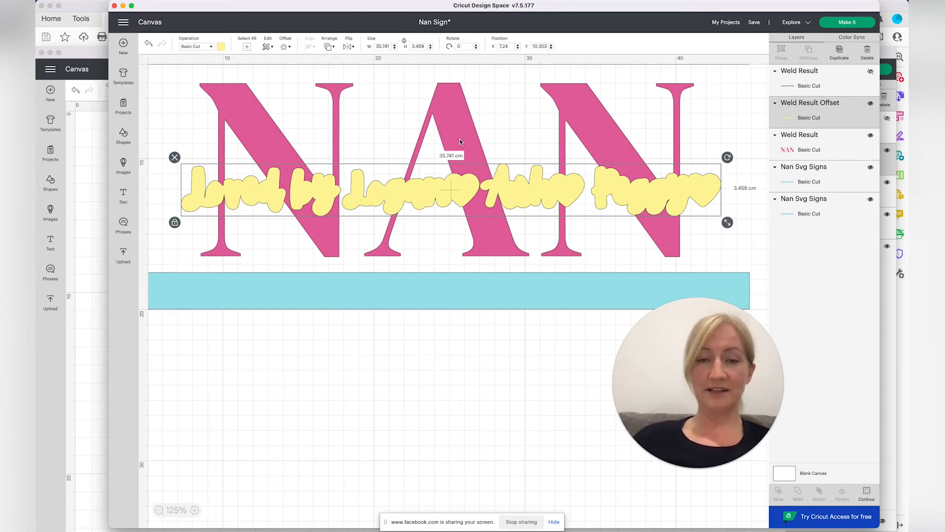
Step: Slice the NAN lettering with the yellow script offset
left_click(244, 127, "shift")
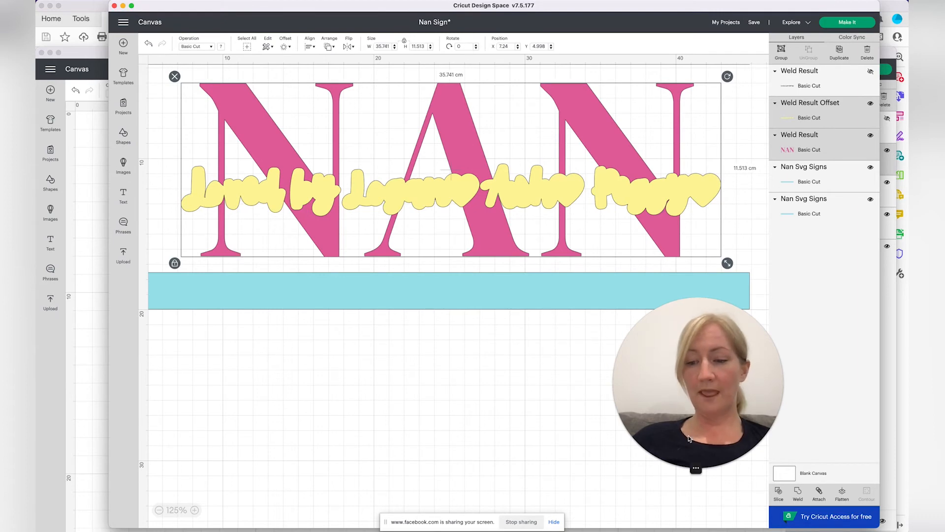
left_click(778, 494)
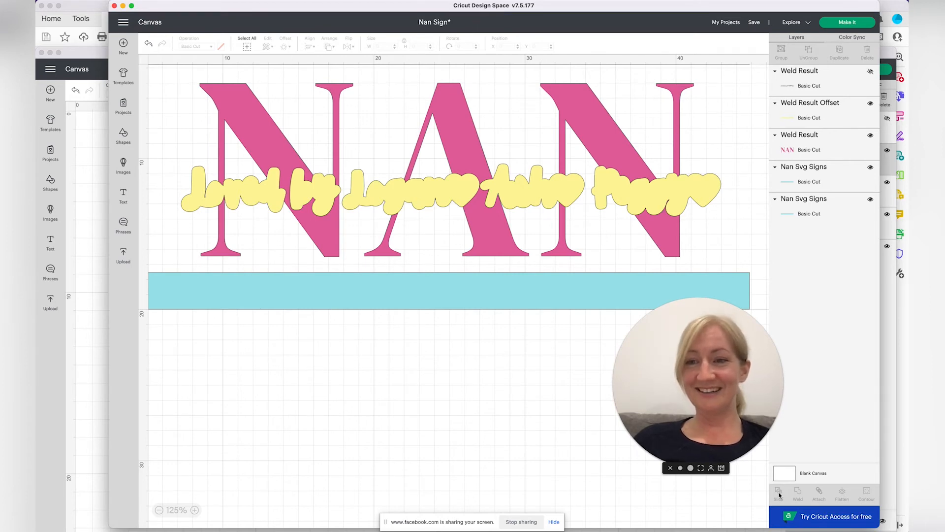
Step: Try to move the yellow script offset down off the NAN lettering and undo the move
left_click(672, 197)
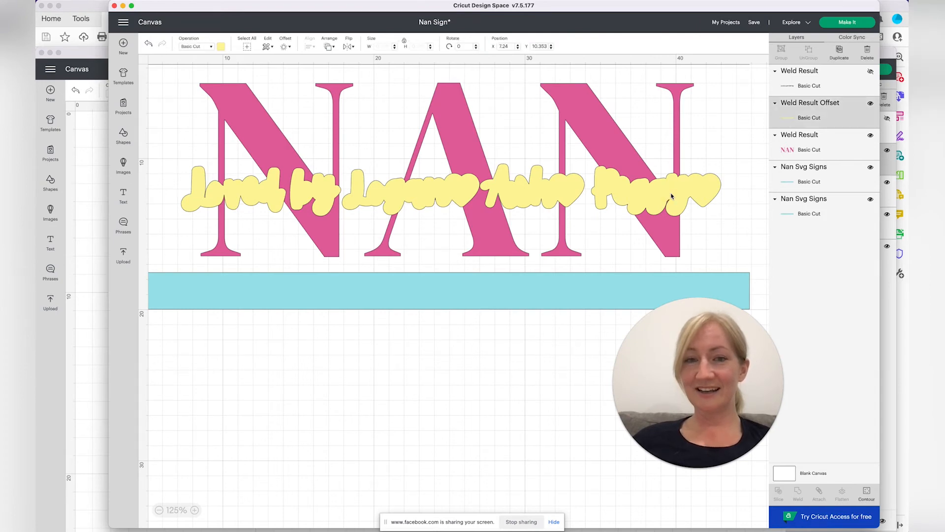
left_click_drag(669, 195, 658, 250)
left_click(737, 134)
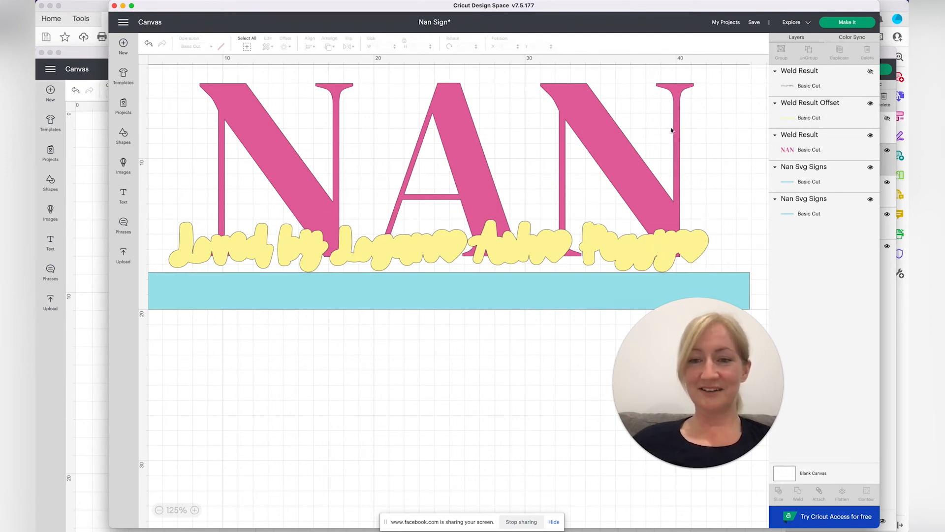
key("super+z")
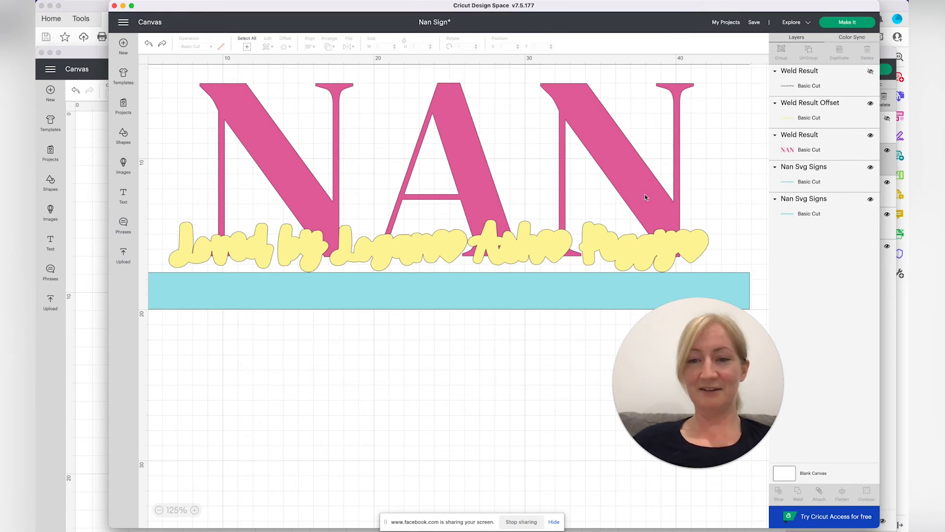
left_click_drag(661, 250, 666, 239)
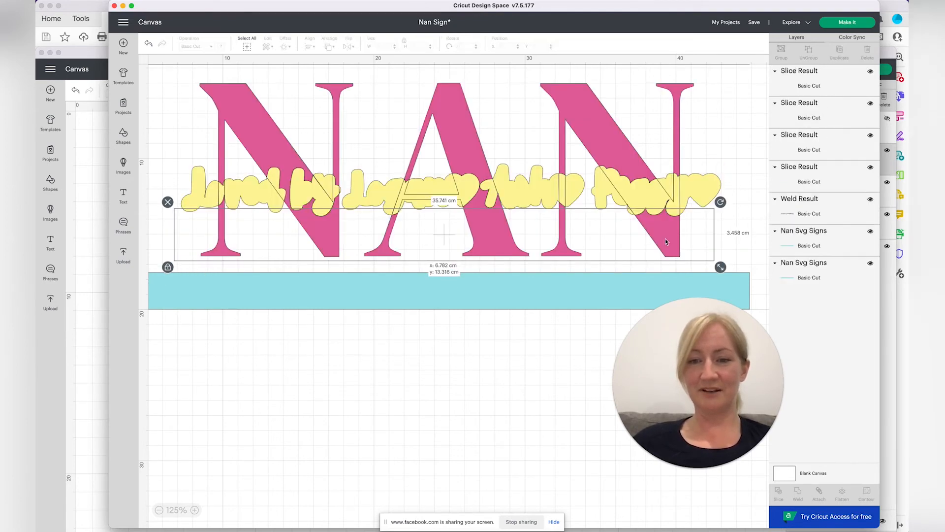
left_click(708, 186)
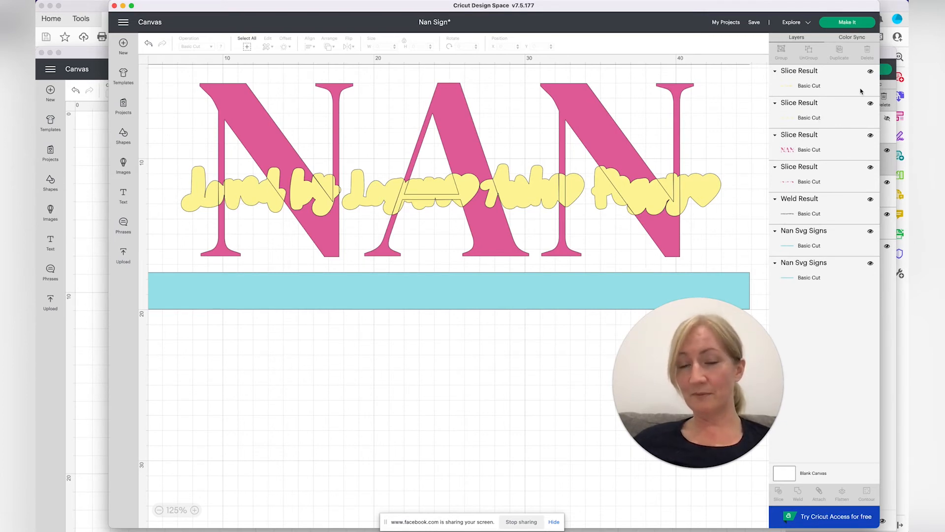
Step: Hide the sliced NAN lettering, then bring the welded script layer to the front and hide it too
left_click(607, 138)
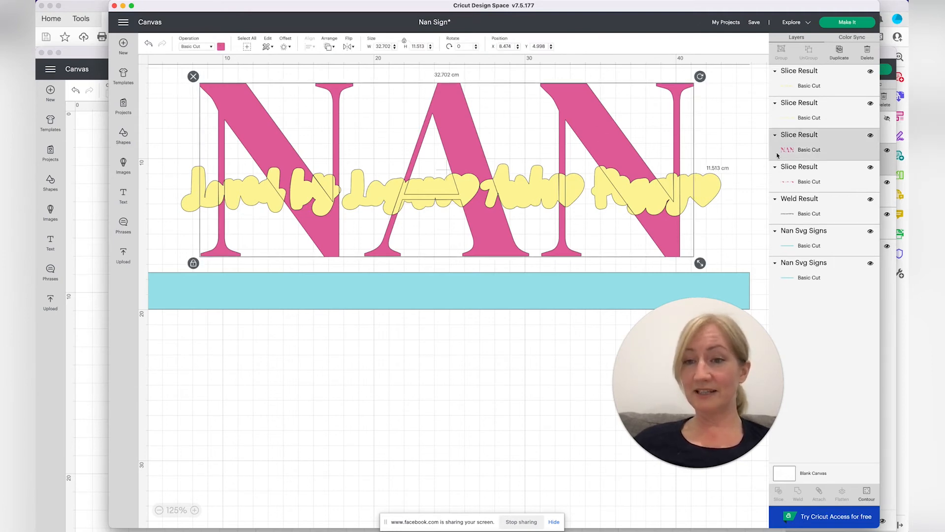
left_click(870, 136)
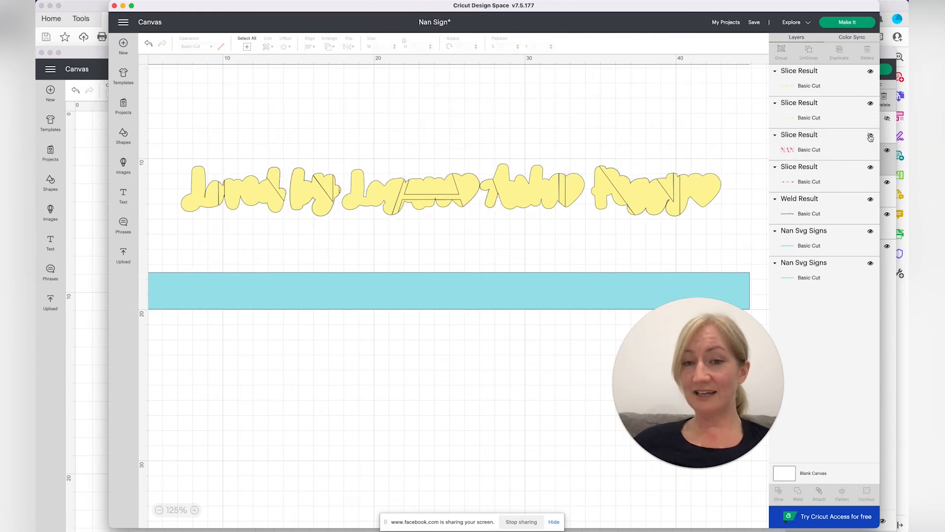
left_click_drag(742, 156, 702, 141)
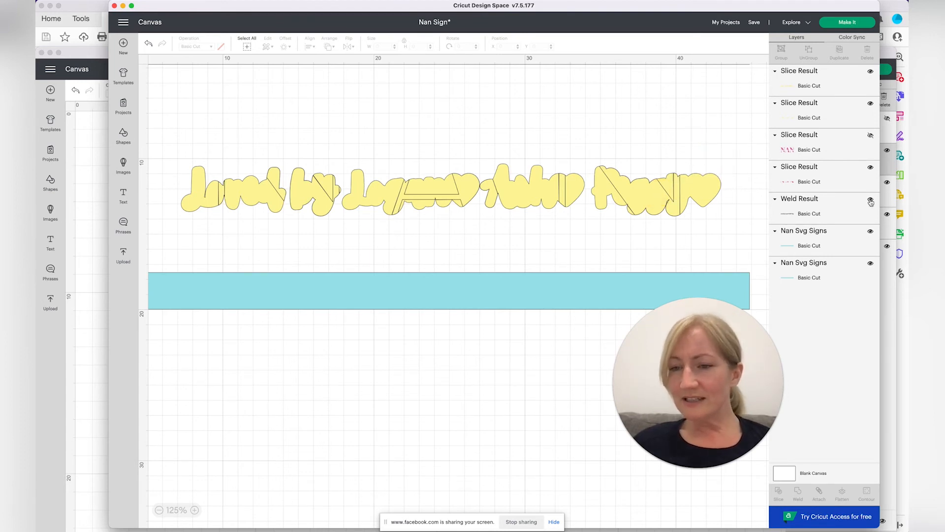
left_click_drag(802, 212, 797, 75)
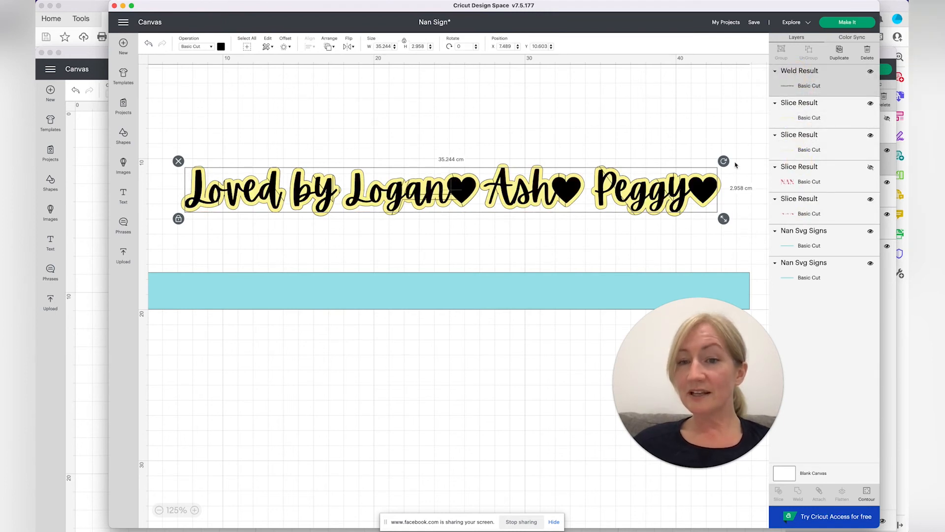
left_click(870, 73)
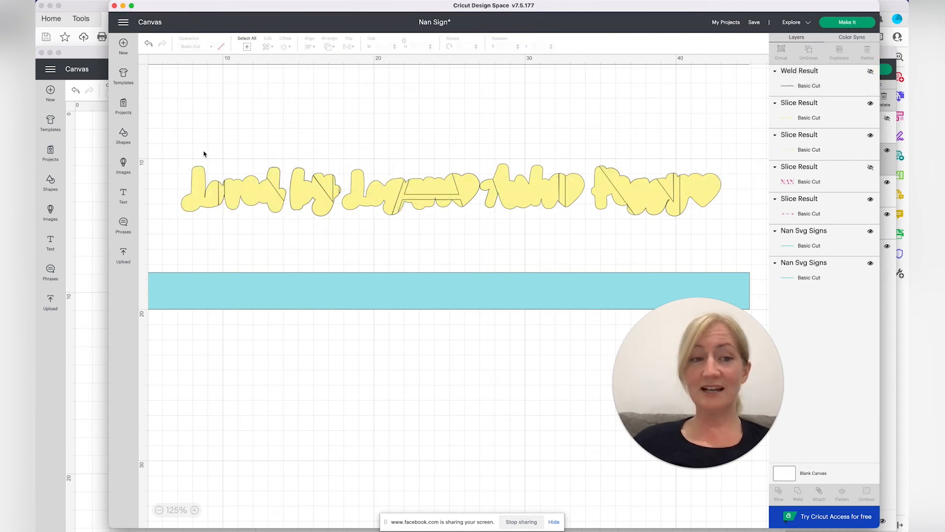
Step: Delete the leftover yellow and pink slice pieces, and show the sliced NAN lettering and welded script again
left_click_drag(180, 165, 723, 238)
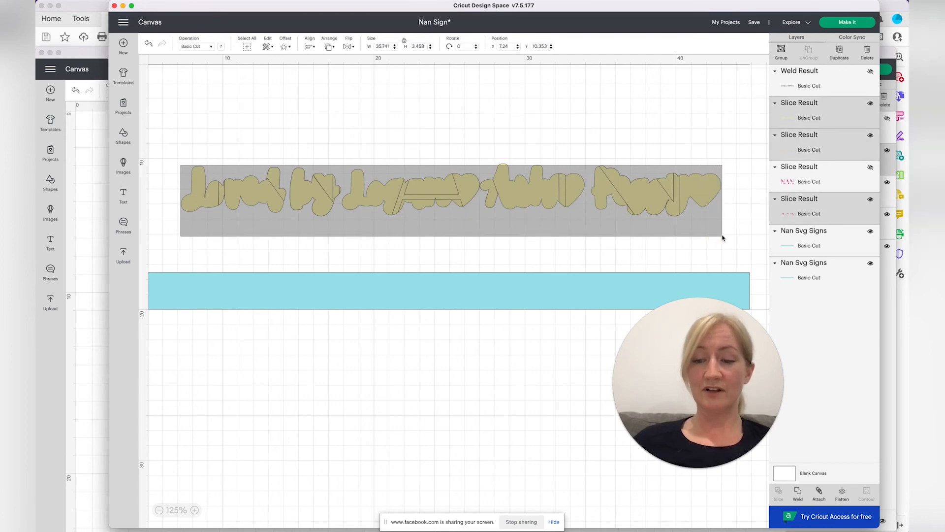
key("Delete")
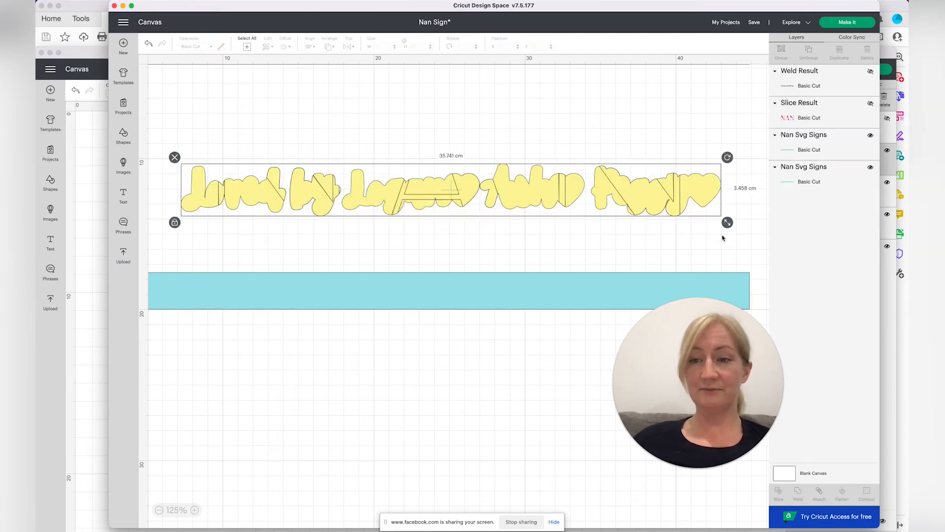
left_click(870, 104)
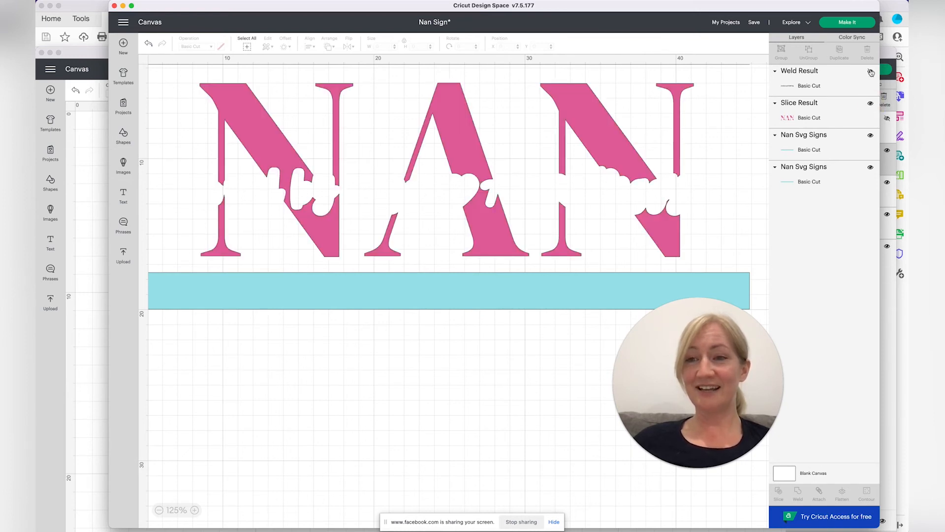
left_click(870, 73)
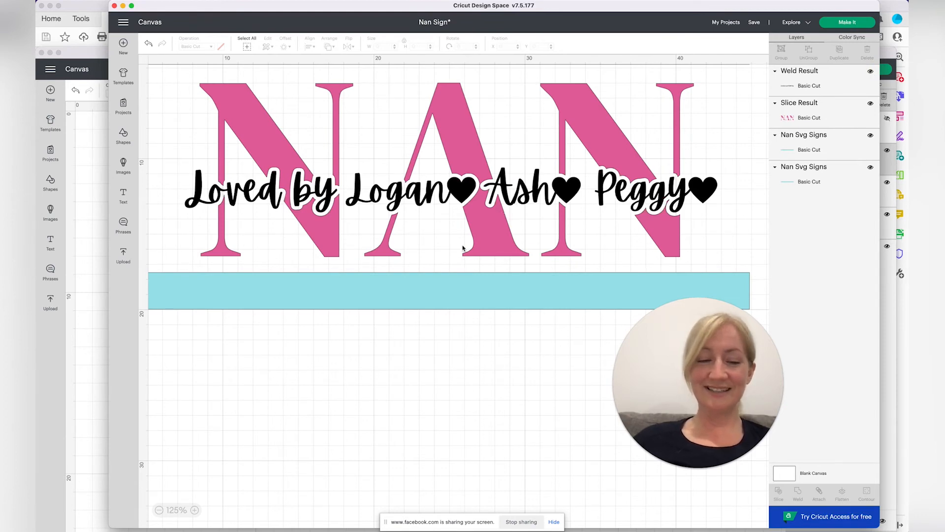
left_click(158, 511)
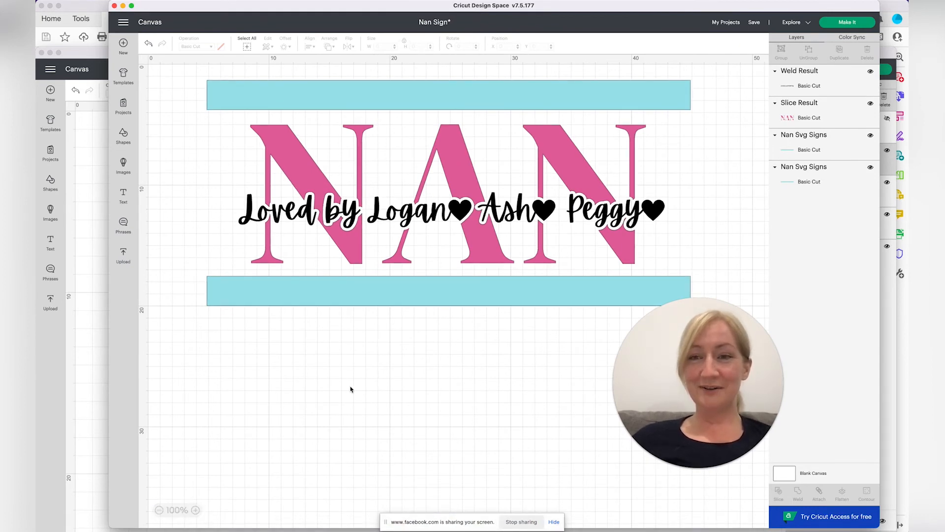
left_click(758, 24)
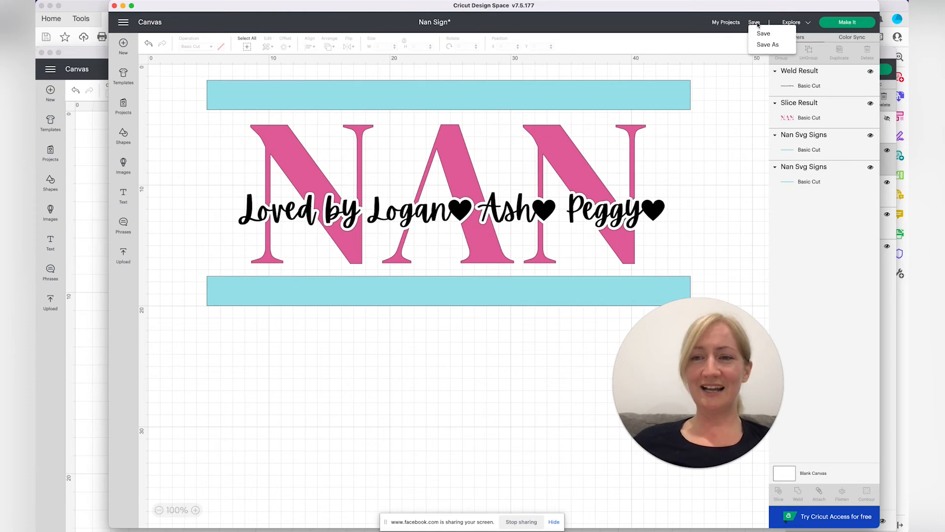
left_click(735, 74)
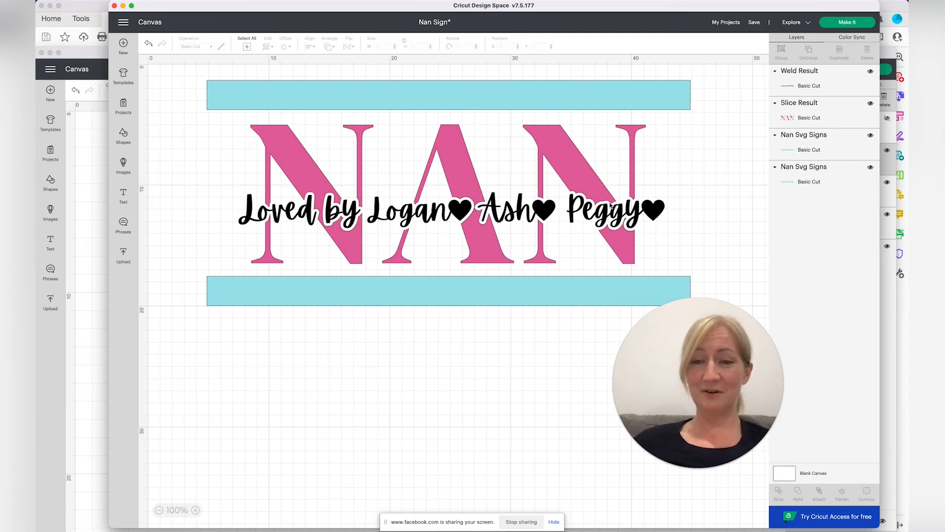
Step: Examine the cut-out in the NAN lettering with the script briefly hidden, and check the two blue bars
left_click(870, 72)
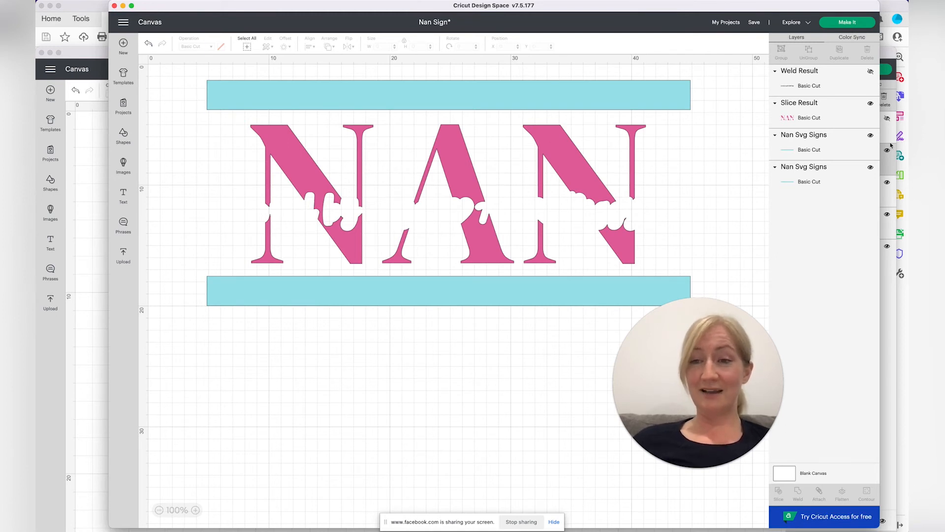
left_click(871, 73)
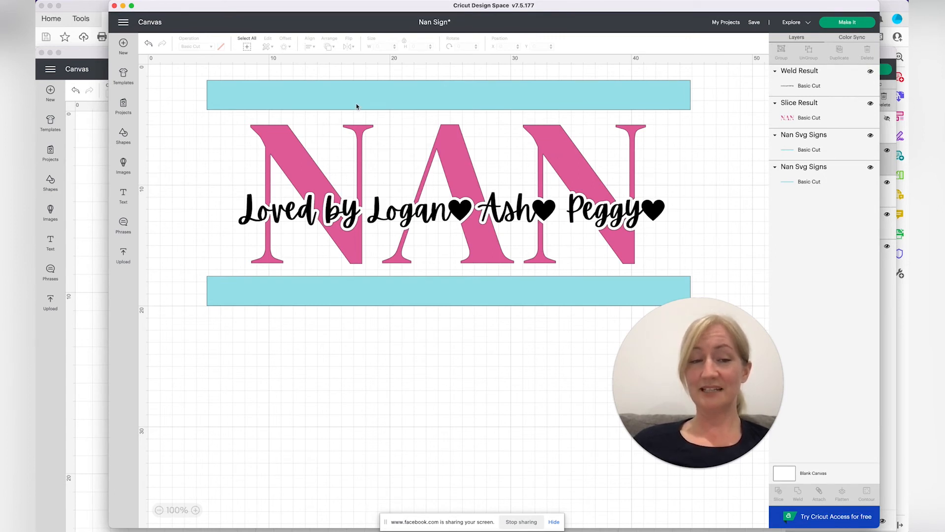
left_click(357, 102)
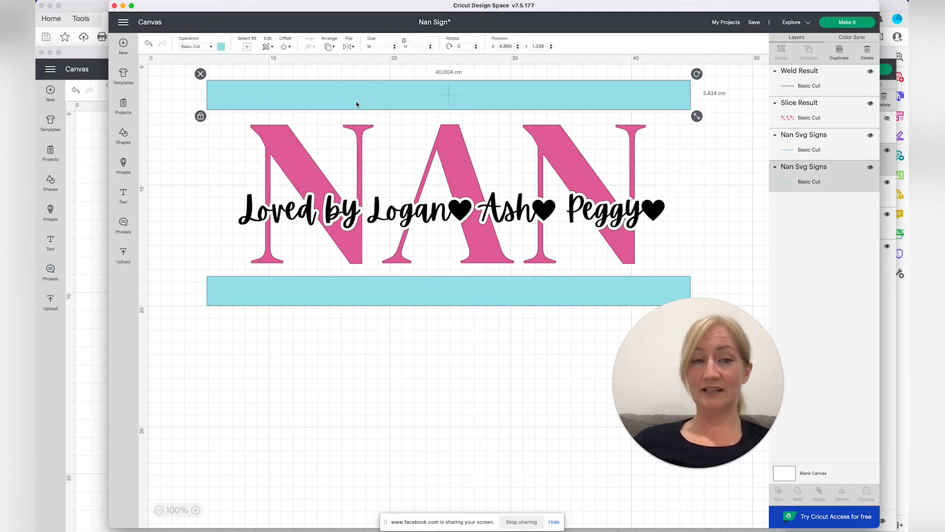
left_click(360, 298)
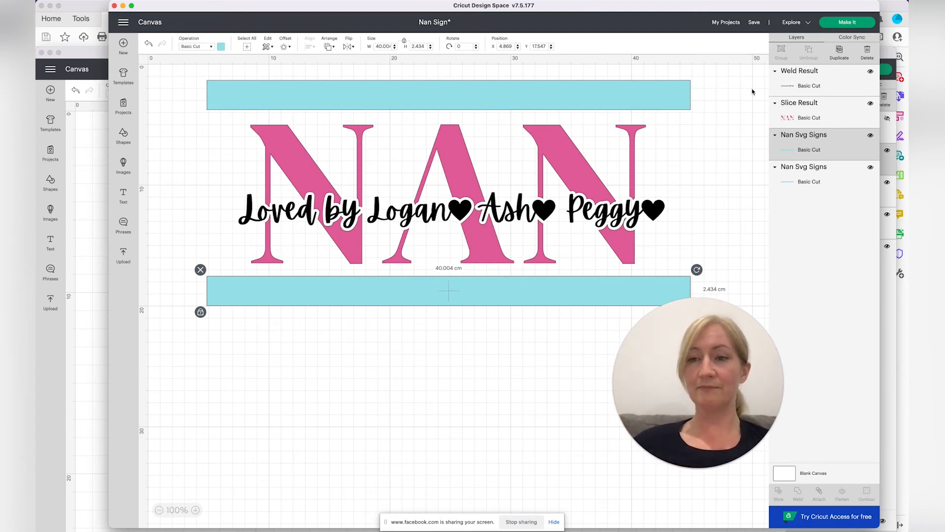
Step: Preview the cutting mats for the NAN sign, return to the canvas, and check the whole design's overall size
left_click(846, 23)
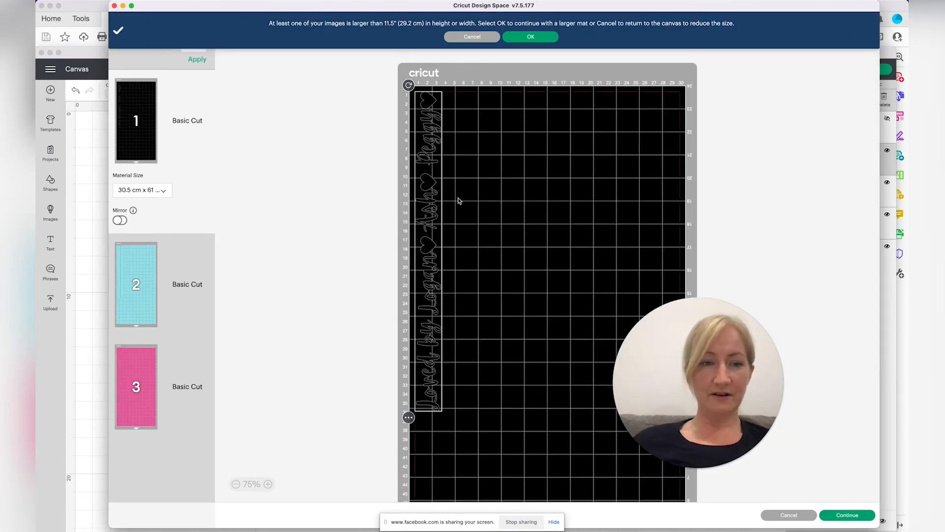
left_click(476, 40)
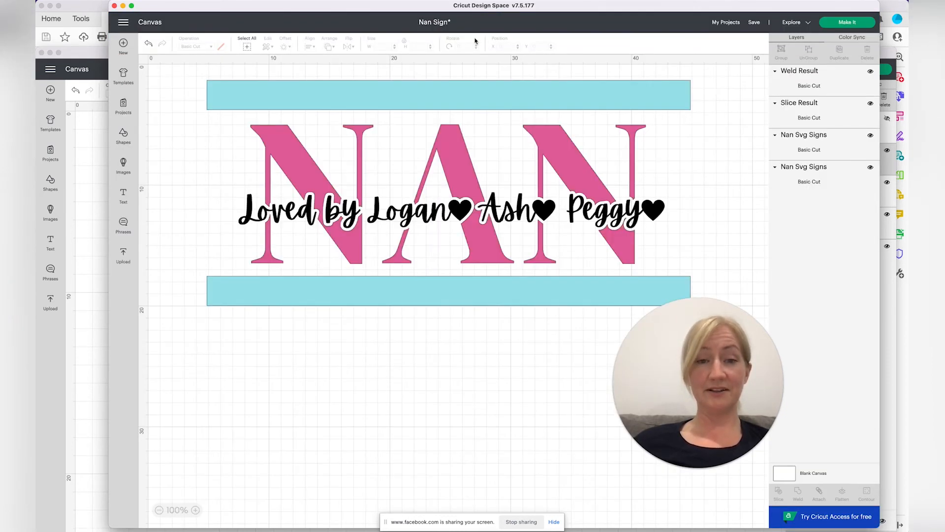
left_click_drag(177, 89, 759, 322)
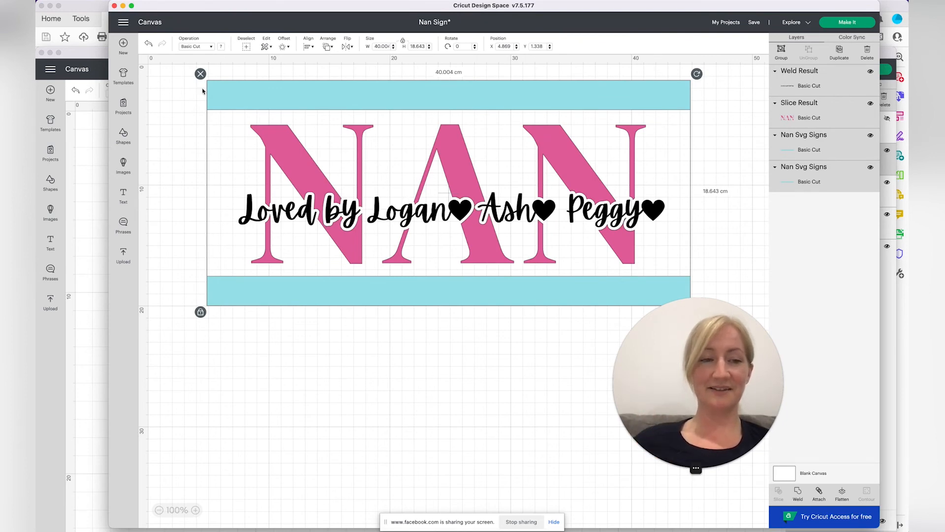
left_click(171, 87)
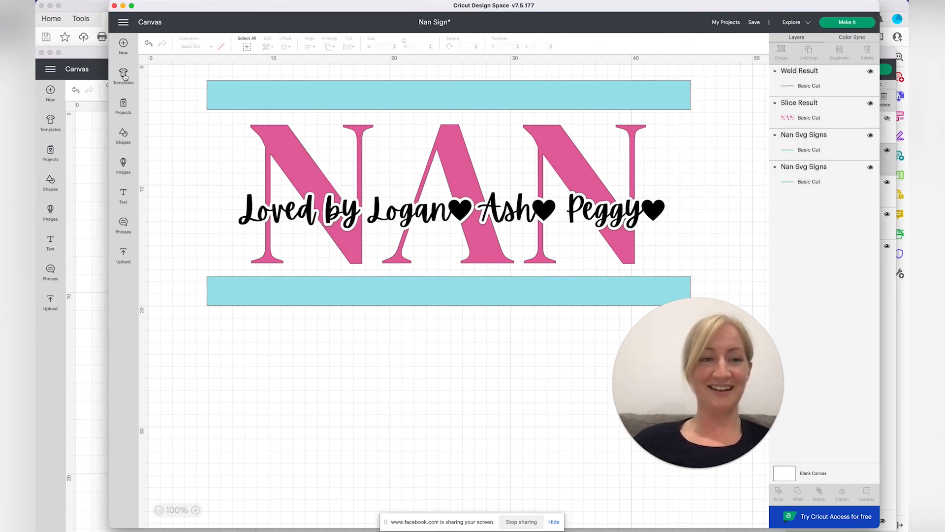
Step: Search the templates for "basic" and add the Basic canvas template behind the NAN design
left_click(124, 75)
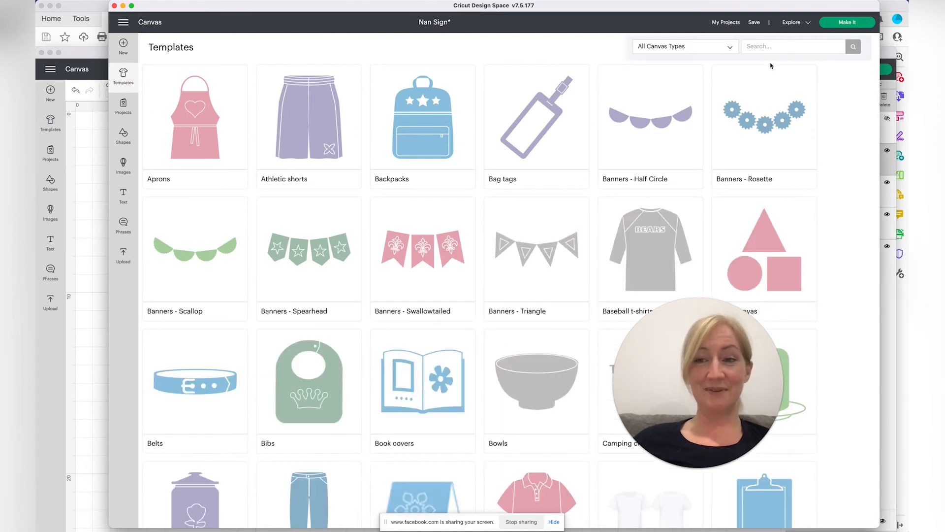
left_click(771, 46)
type("basi")
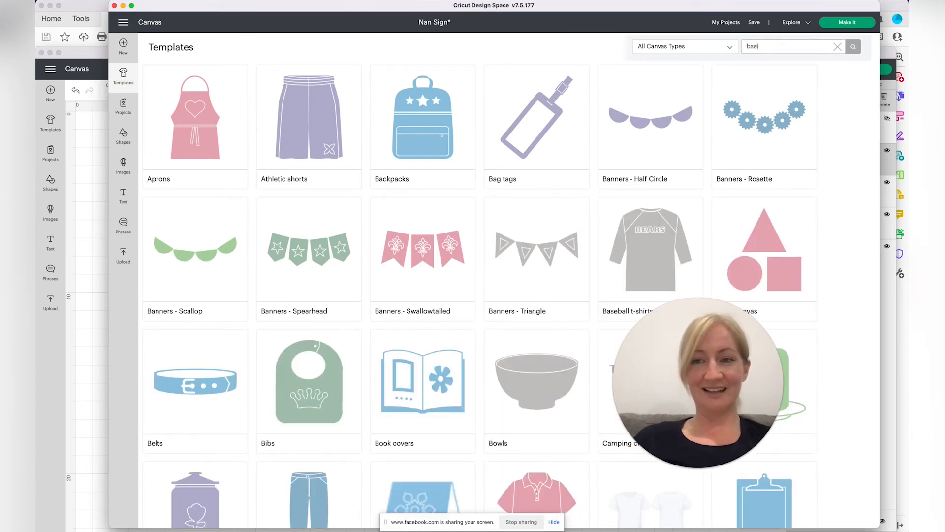
type("c")
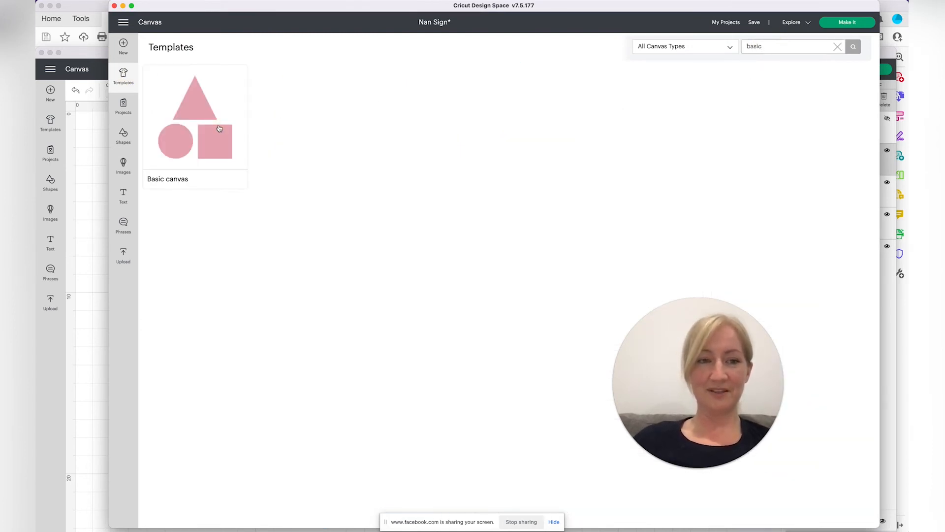
left_click(218, 127)
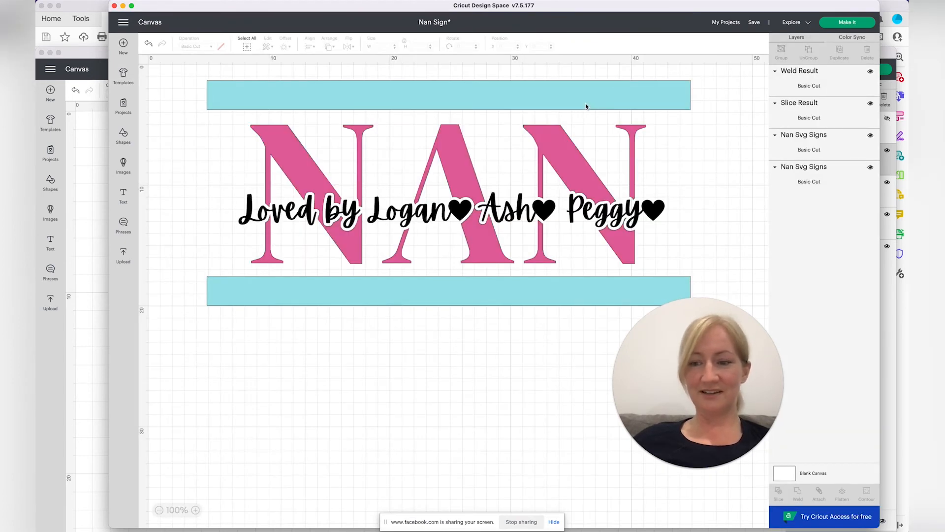
Step: Give the Basic canvas template a custom size of 30 cm wide by 14 cm high
left_click(818, 477)
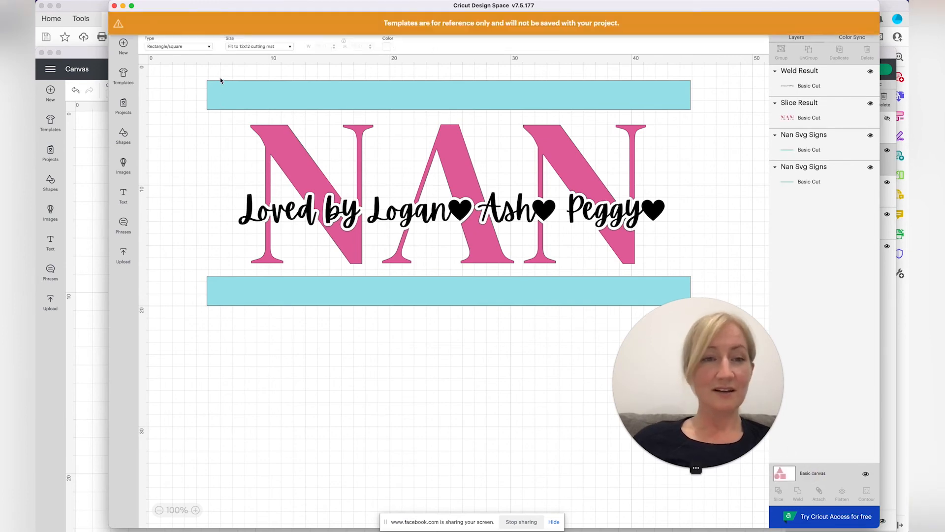
left_click(242, 46)
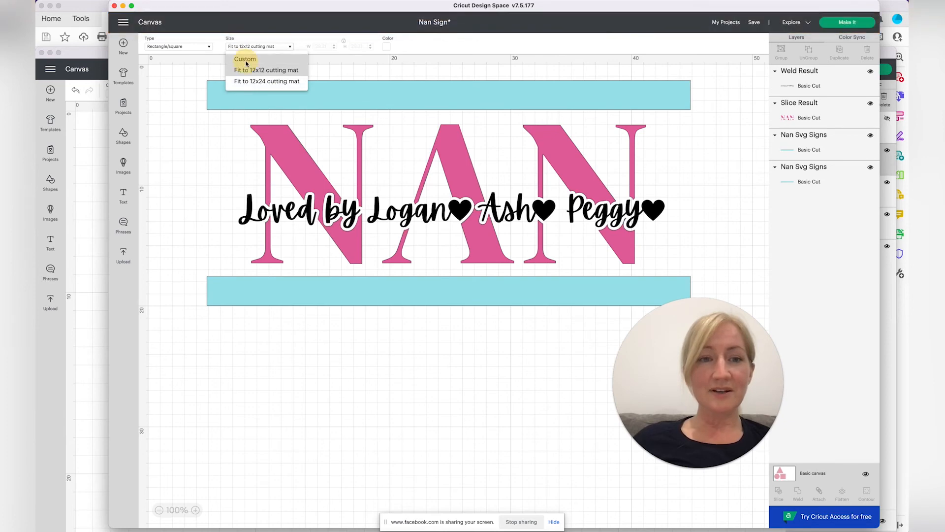
left_click(246, 68)
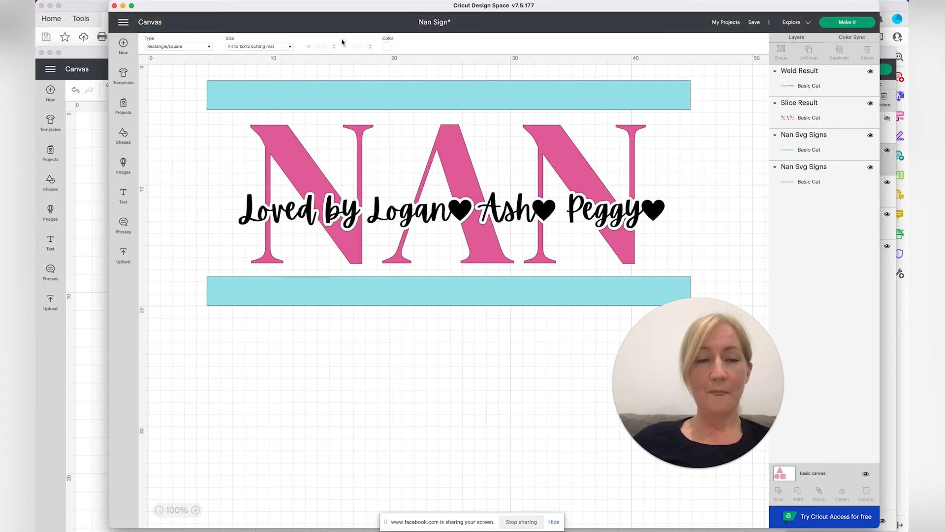
left_click(290, 48)
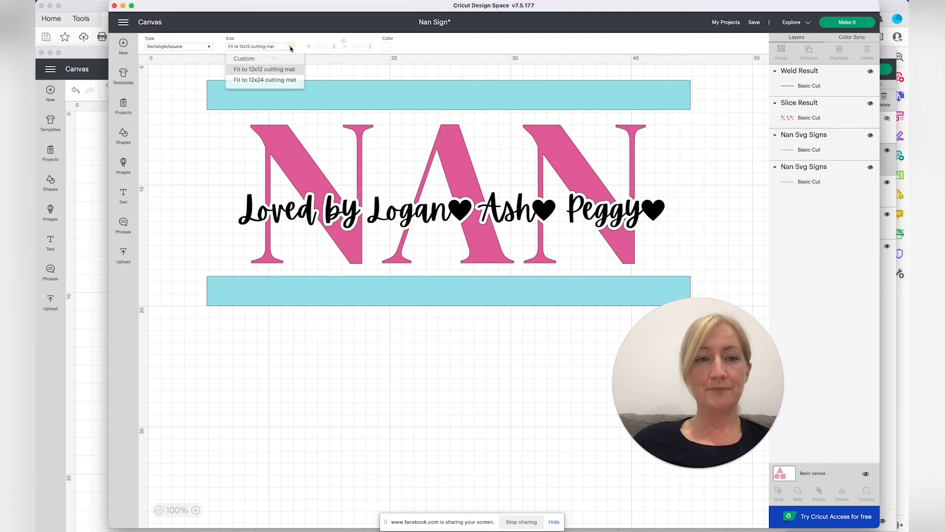
left_click(260, 58)
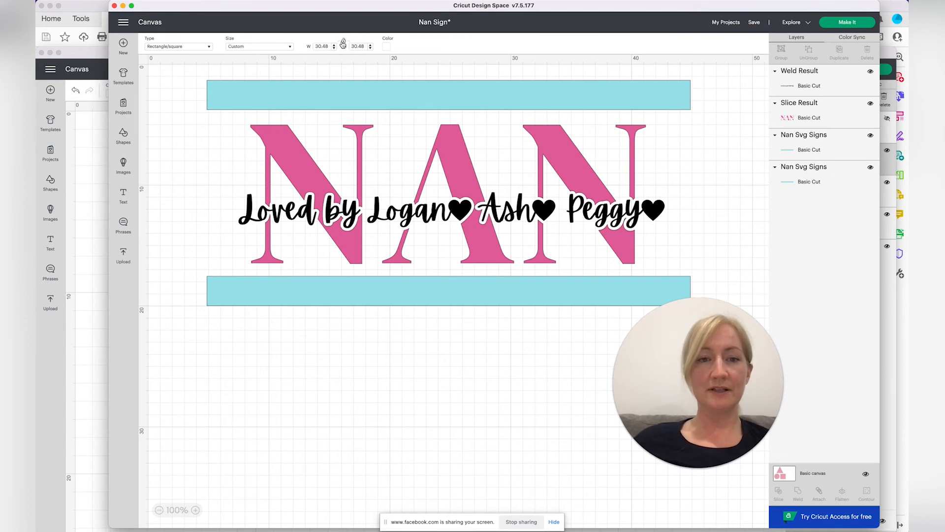
double_click(325, 46)
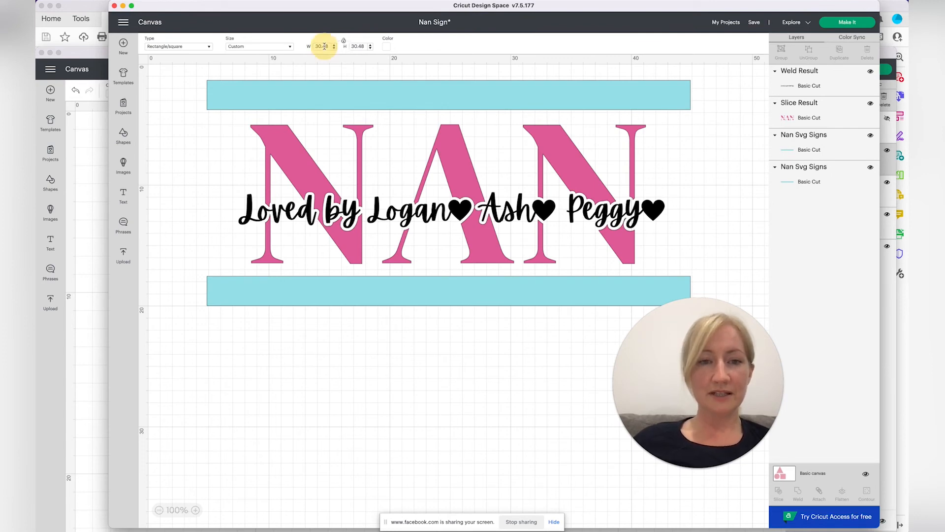
type("30")
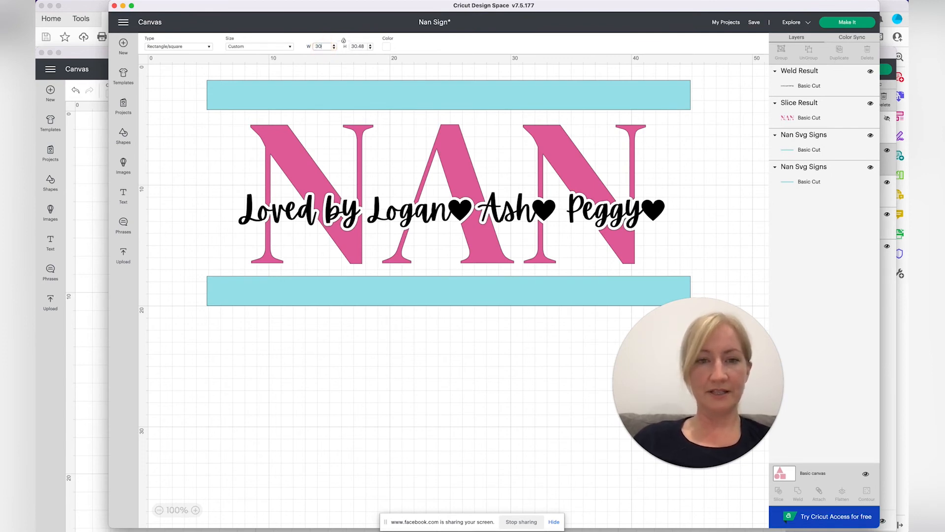
key("Tab")
type("1")
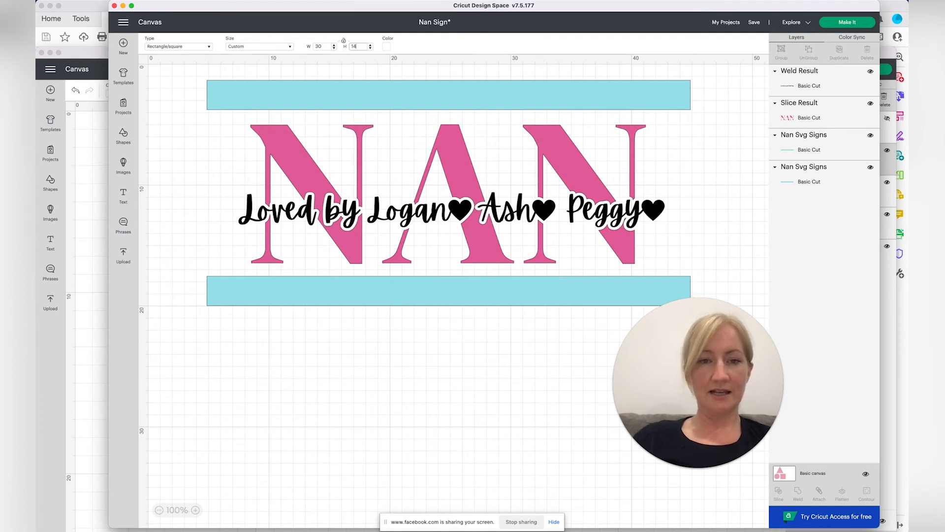
key("Return")
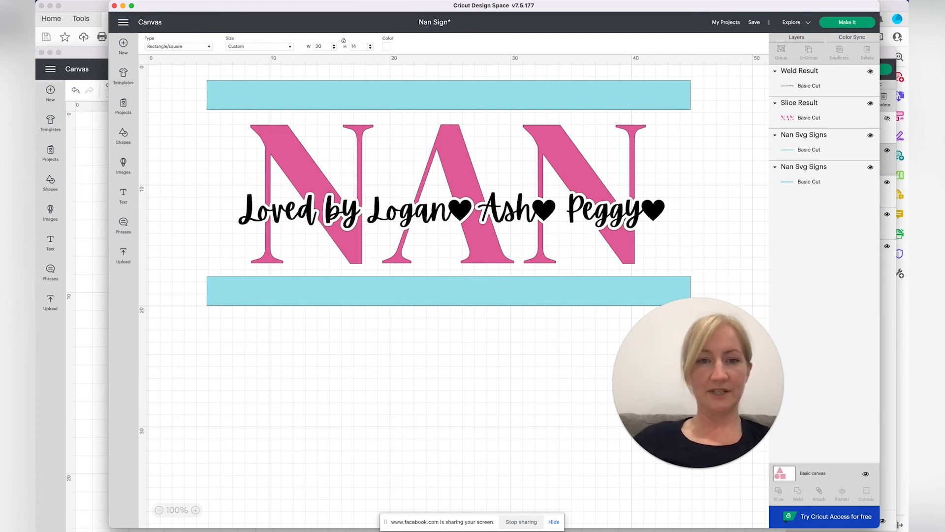
Step: Colour the Basic canvas template light grey
left_click(388, 47)
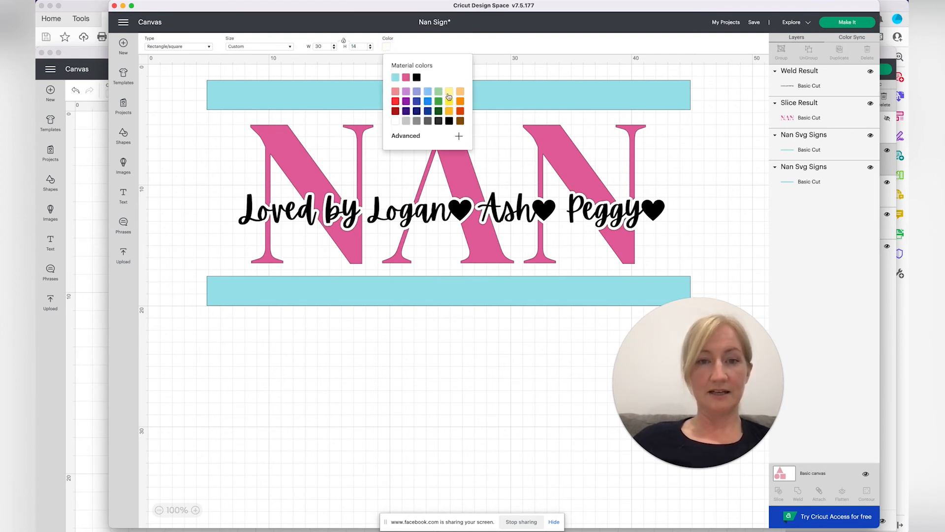
left_click(406, 122)
left_click(410, 335)
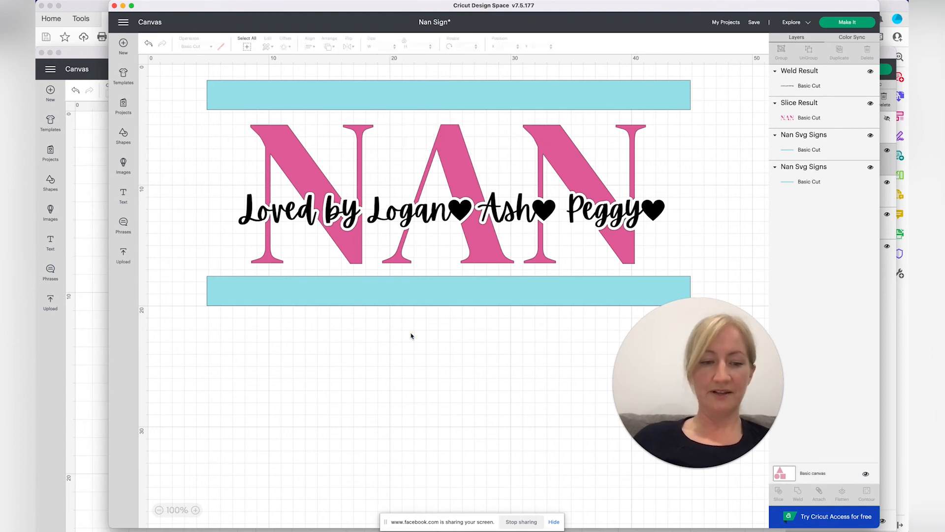
Step: Scale the whole NAN design down to about 29.7 cm wide and place it at the grey template's upper-left corner
left_click(159, 509)
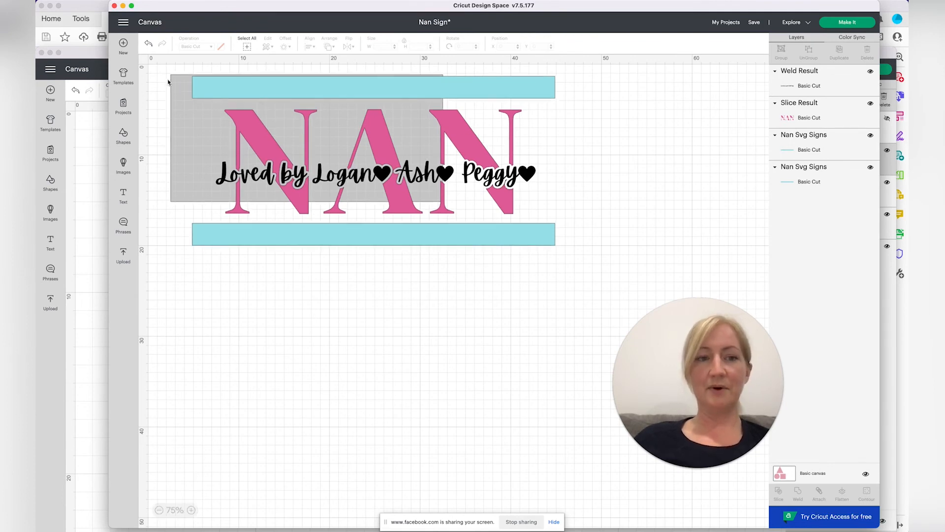
left_click_drag(167, 79, 470, 207)
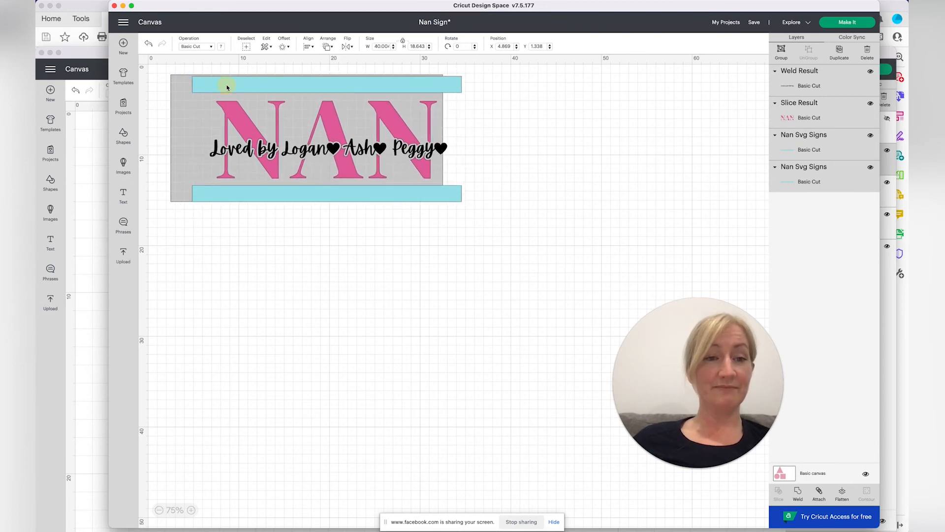
left_click_drag(226, 85, 205, 86)
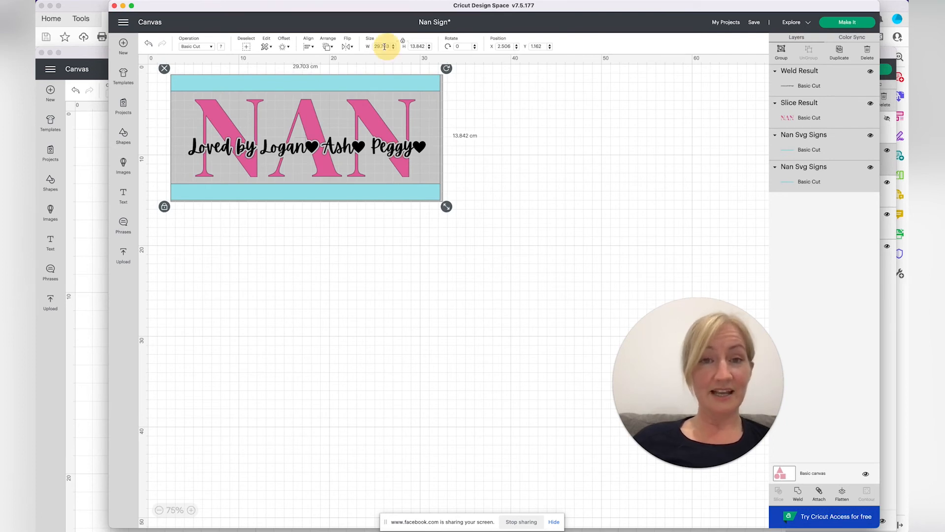
Step: Set the whole design's width to 30 cm, unlock its proportions, and set its height to 14 cm
left_click(384, 46)
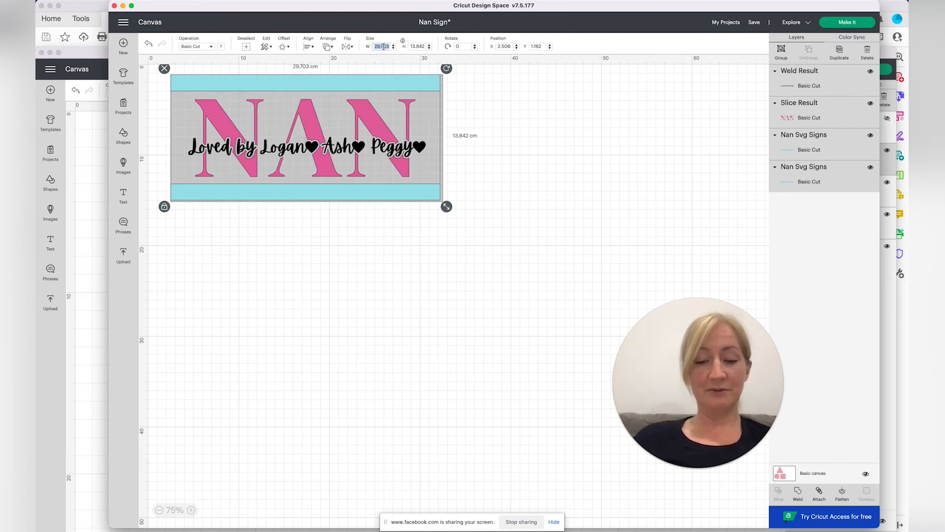
type("30")
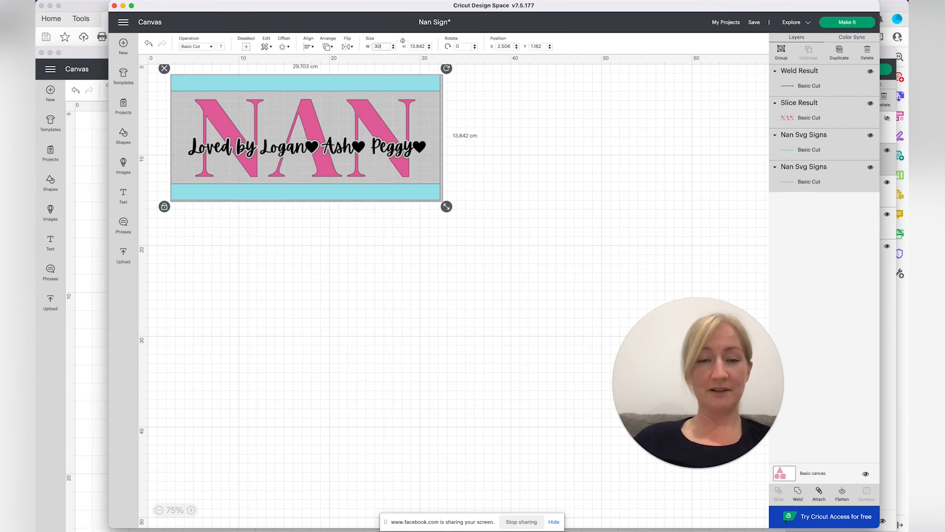
key("Tab")
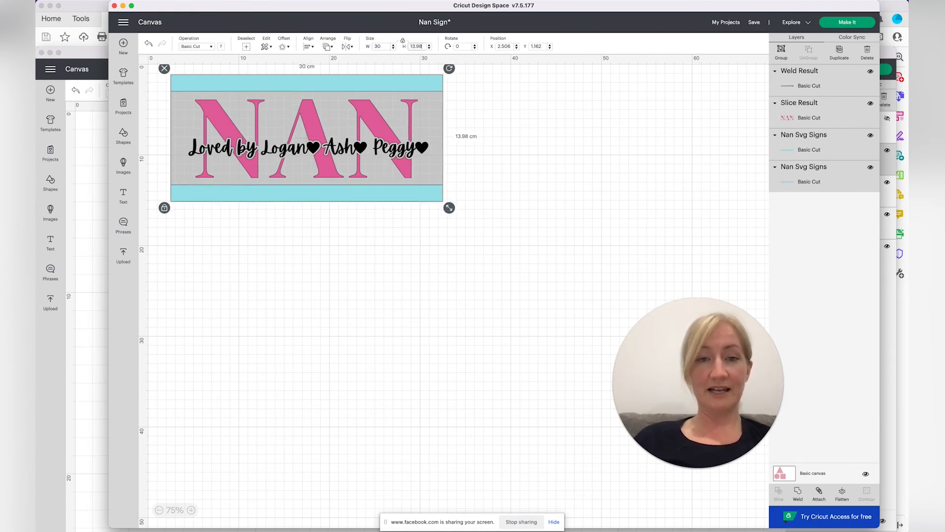
left_click(404, 43)
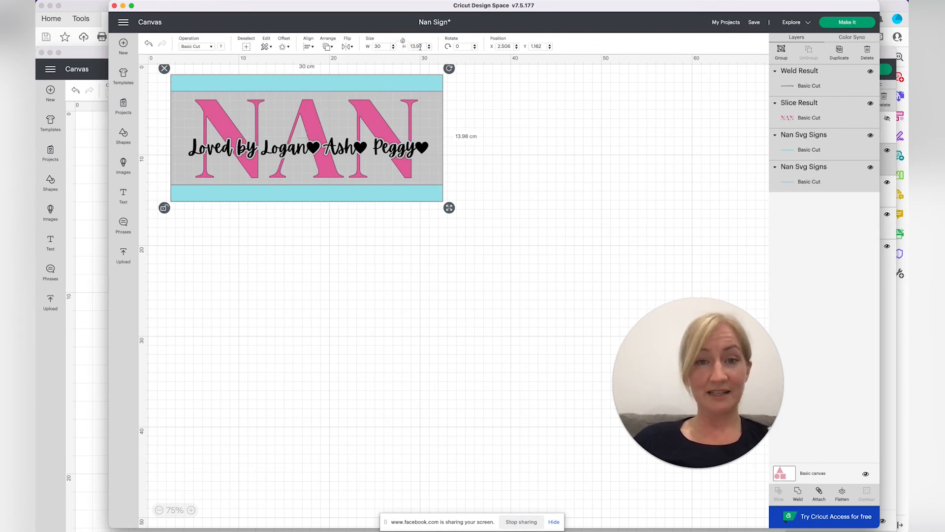
left_click_drag(423, 47, 413, 46)
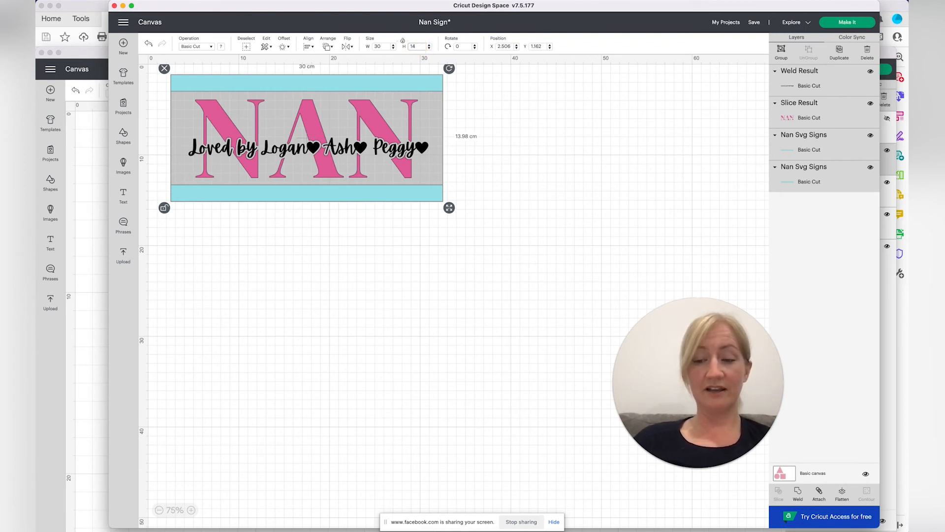
key("Return")
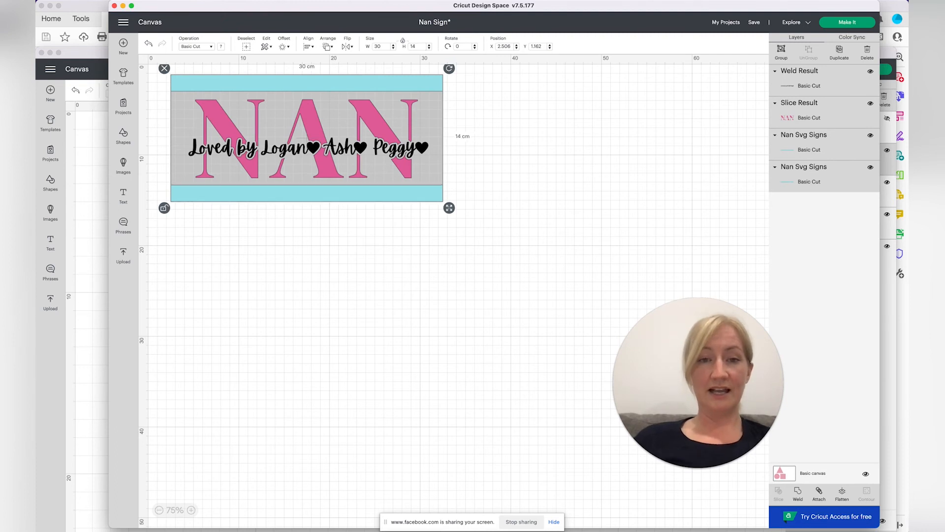
left_click(524, 151)
Step: Examine the cutting mats for the black script, blue bars and pink NAN lettering, and return to the canvas
left_click(843, 24)
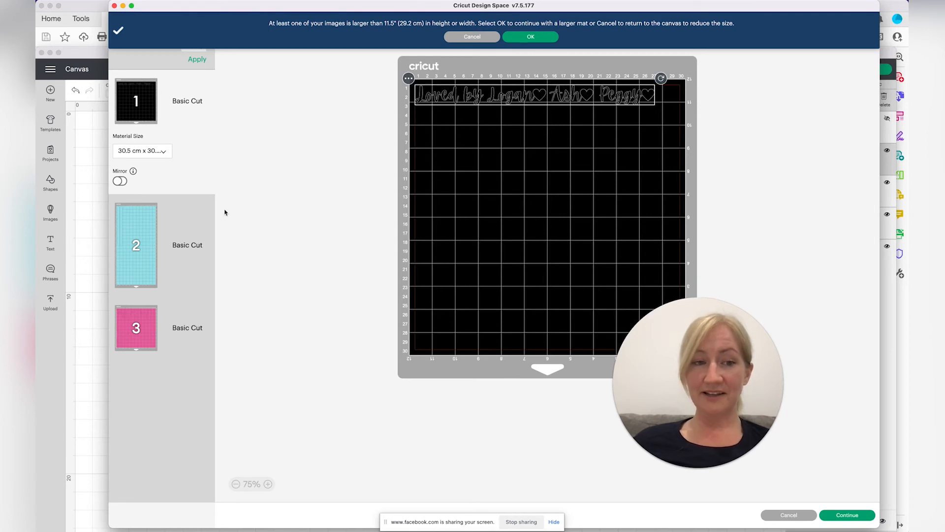
left_click(139, 326)
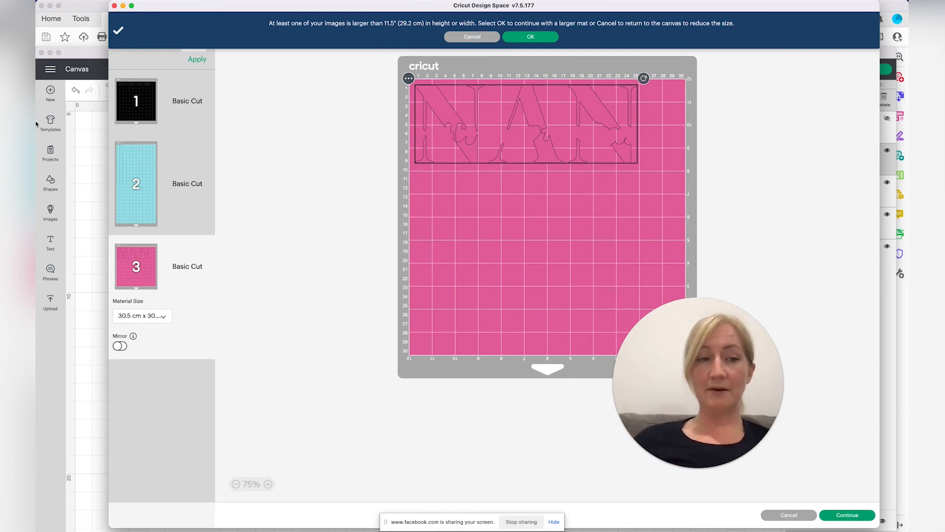
left_click(131, 105)
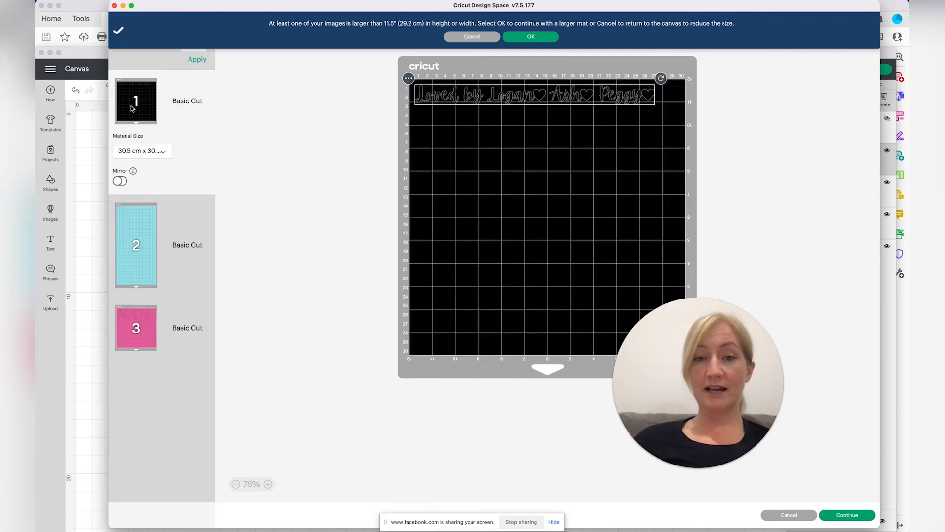
left_click(145, 229)
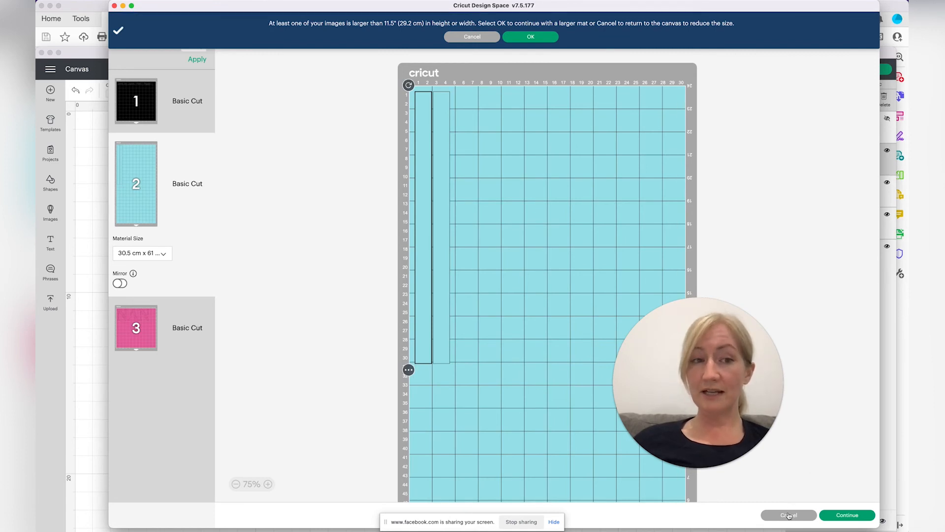
left_click(151, 333)
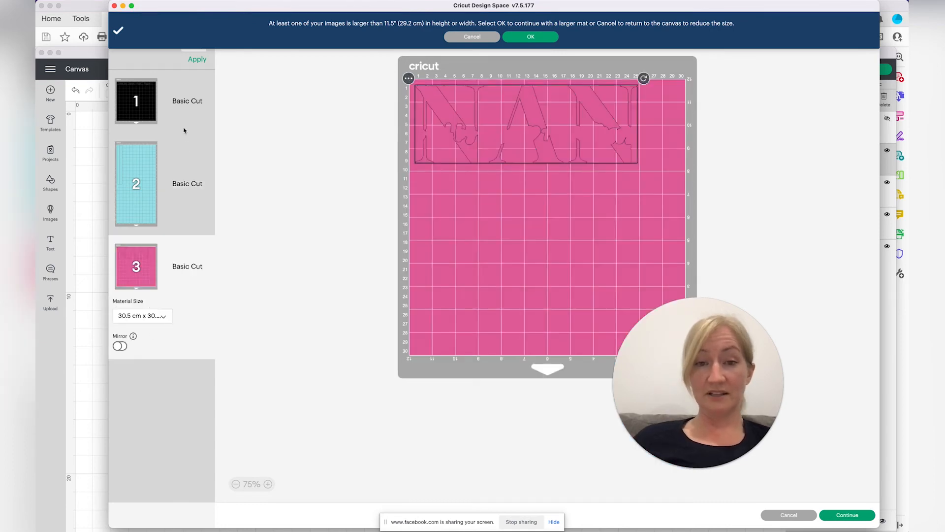
left_click(792, 516)
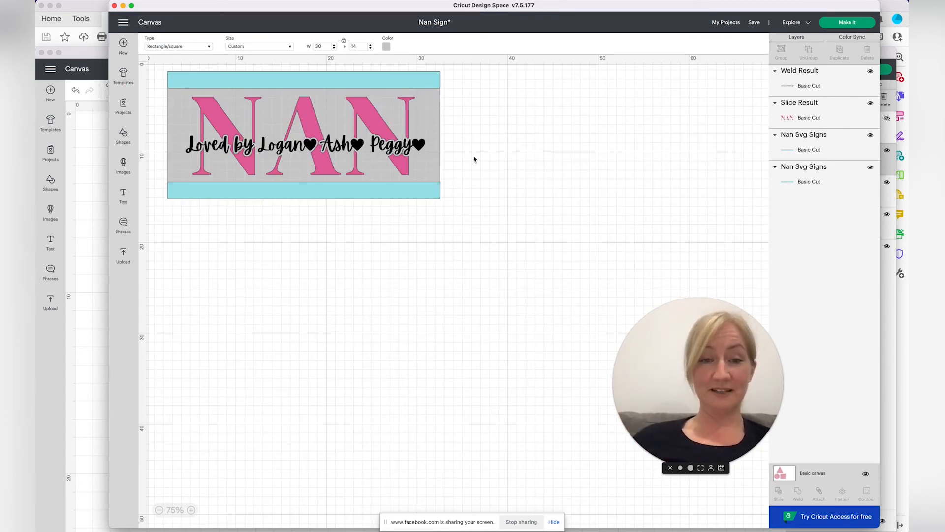
Step: Save the changes to the Nan Sign project under its existing name and deselect the canvas template
left_click(754, 23)
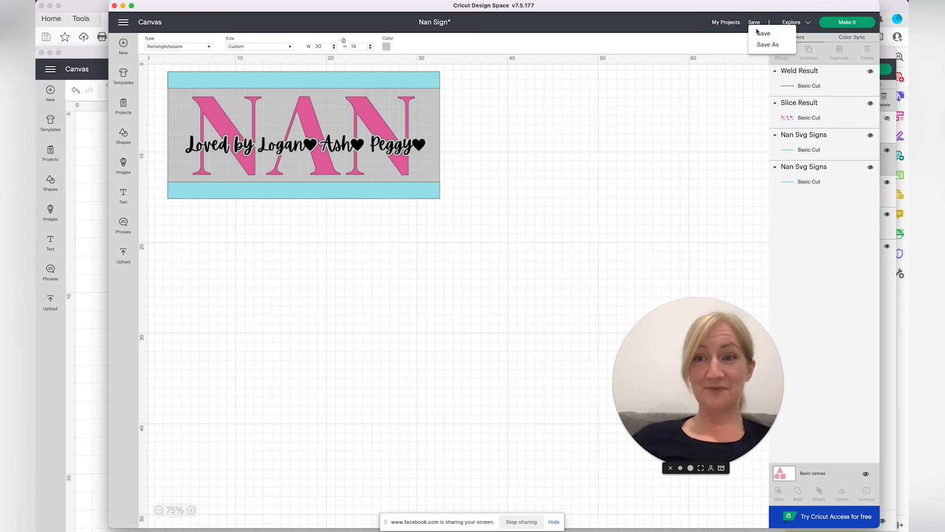
left_click(763, 34)
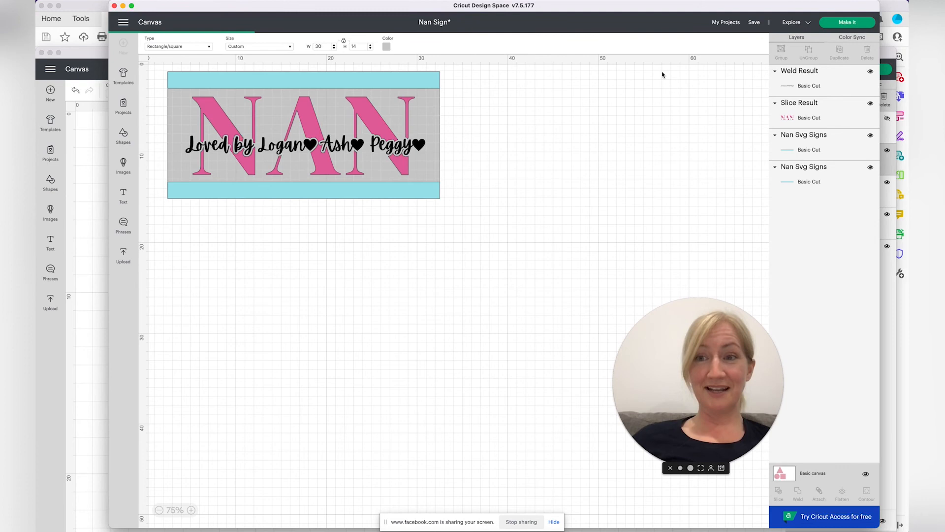
left_click(603, 117)
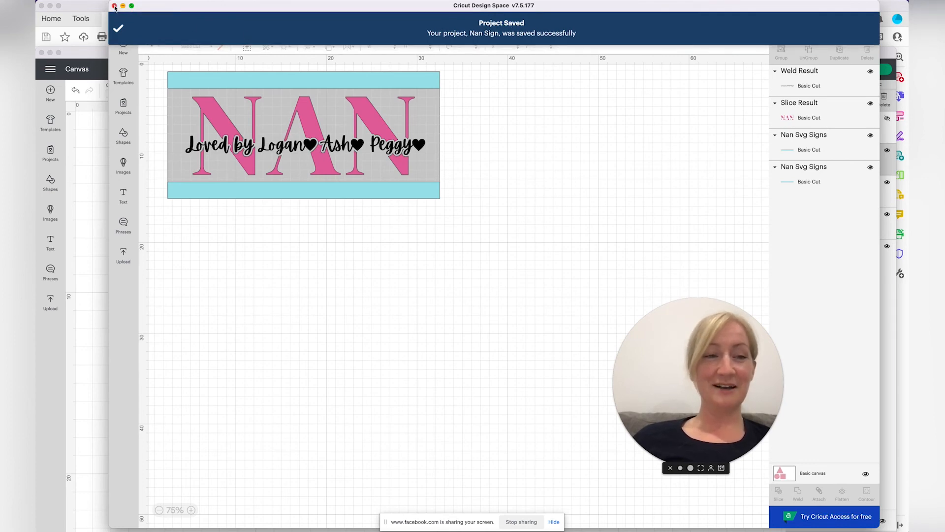
Step: Bring the second window with the modified Grandma Sign project forward and quit it without saving
left_click(96, 160)
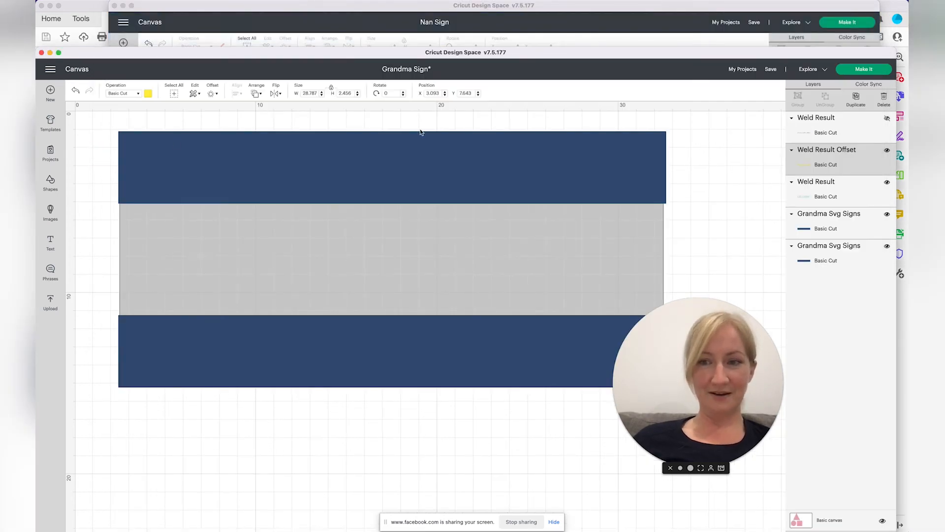
left_click_drag(371, 51, 370, 4)
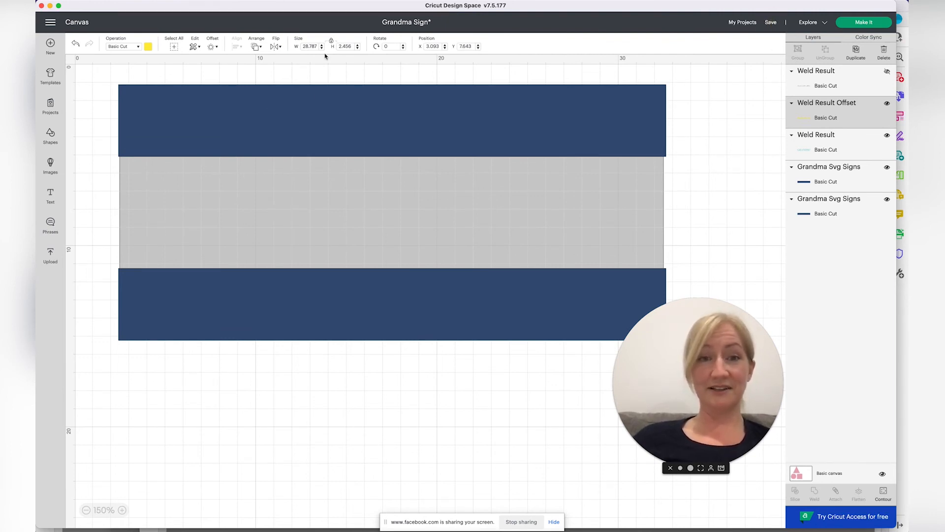
left_click(42, 6)
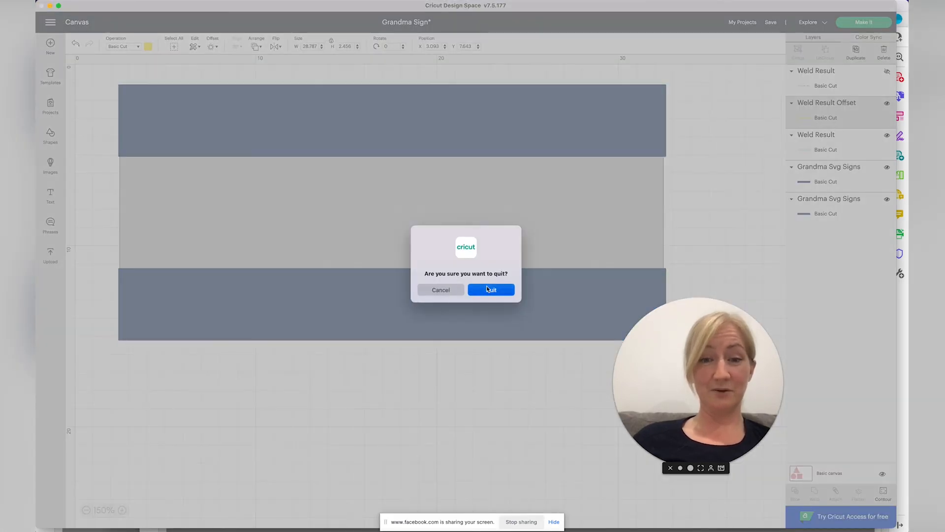
left_click(487, 289)
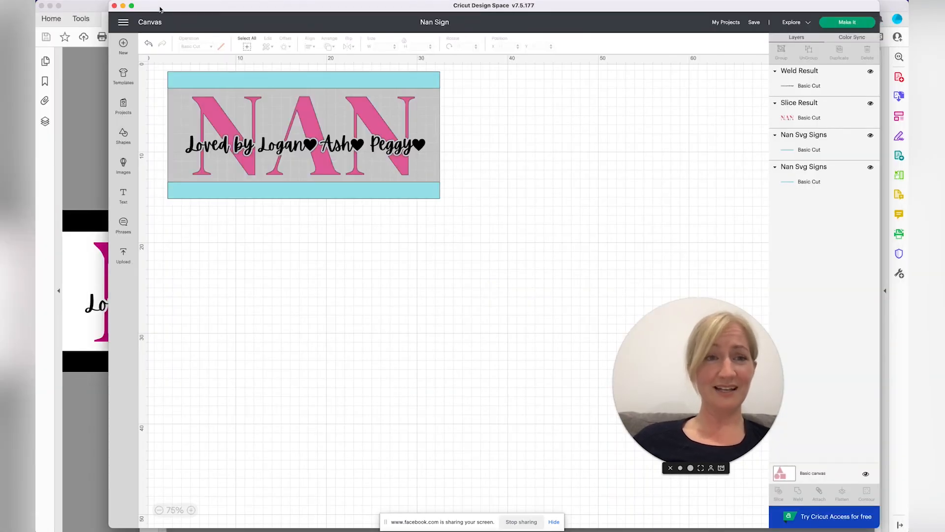
Step: Leave the Nan Sign canvas for the home page and open the saved Grandma Sign project for customising
left_click_drag(160, 9, 87, 9)
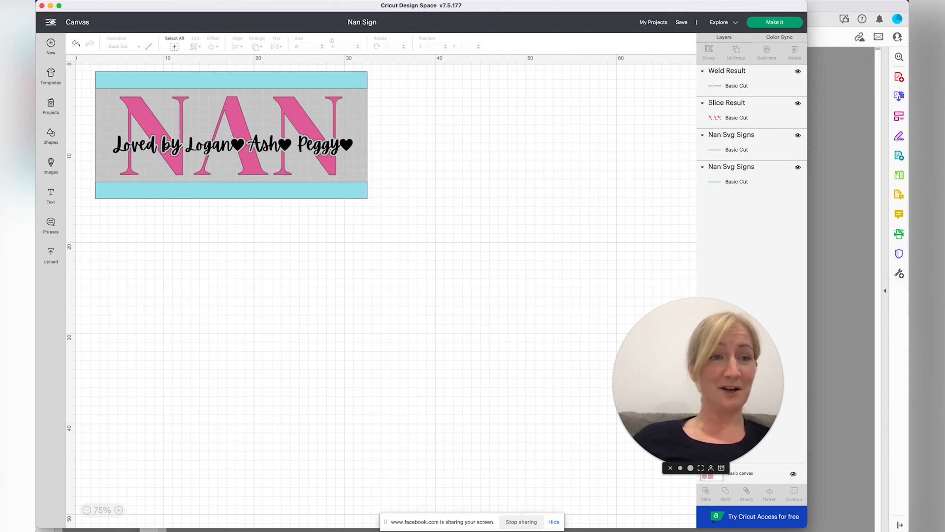
left_click(51, 22)
left_click(57, 57)
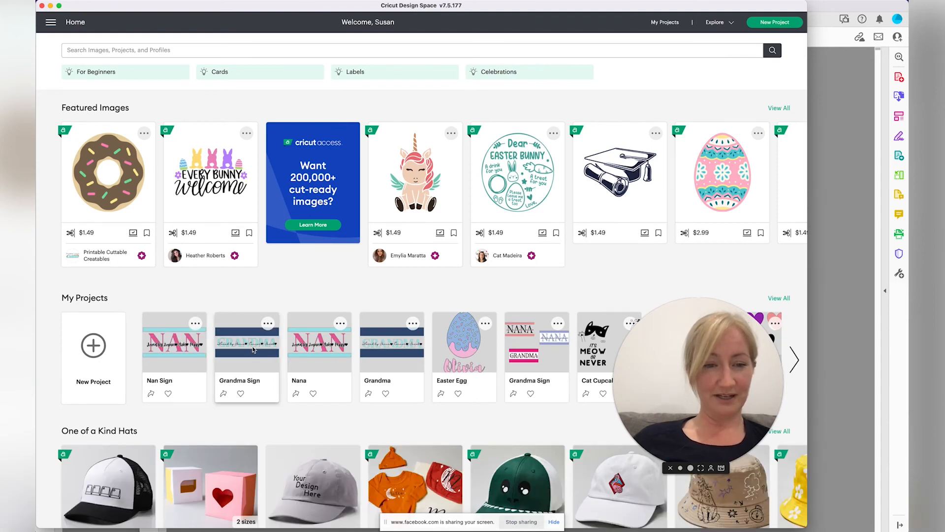
left_click(253, 349)
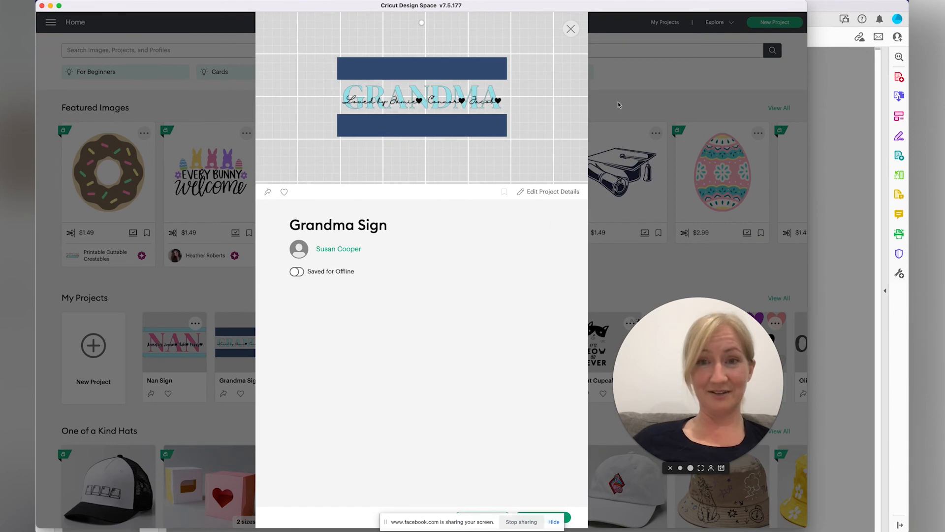
left_click_drag(539, 9, 628, 4)
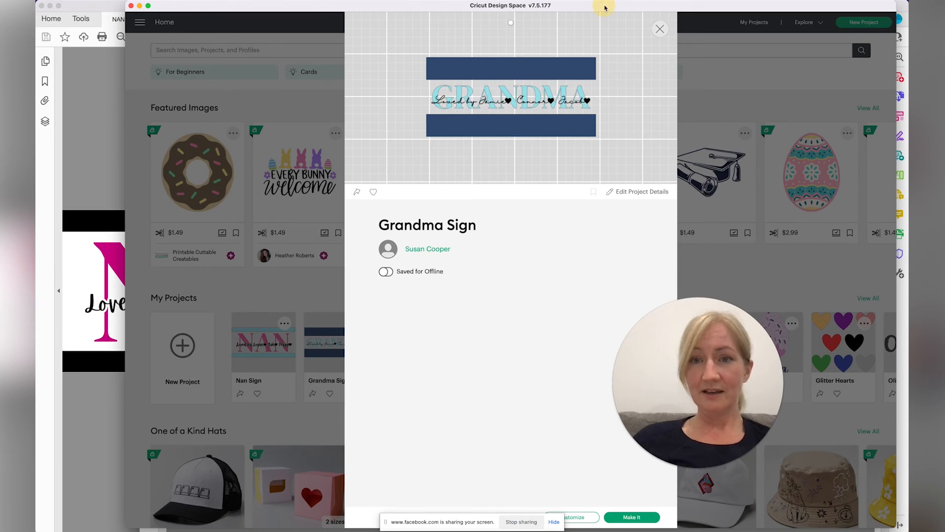
left_click_drag(606, 7, 698, 7)
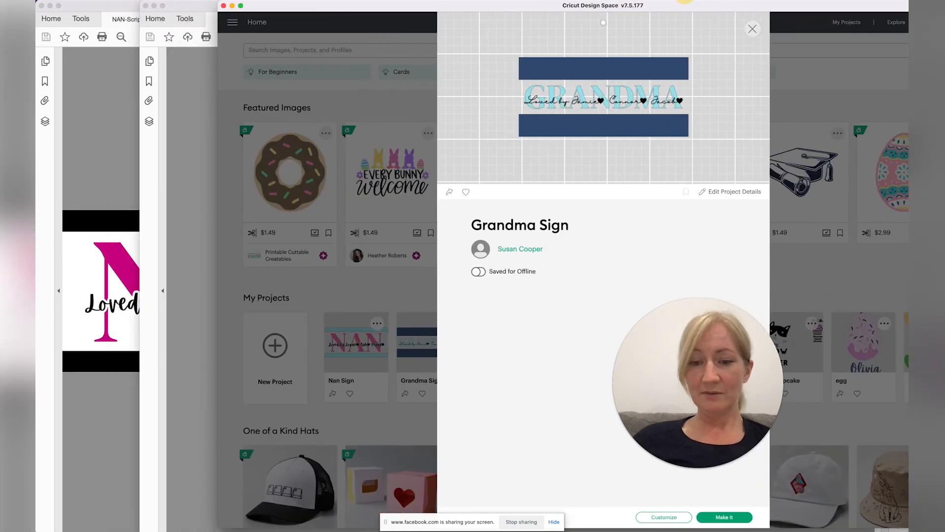
left_click(663, 517)
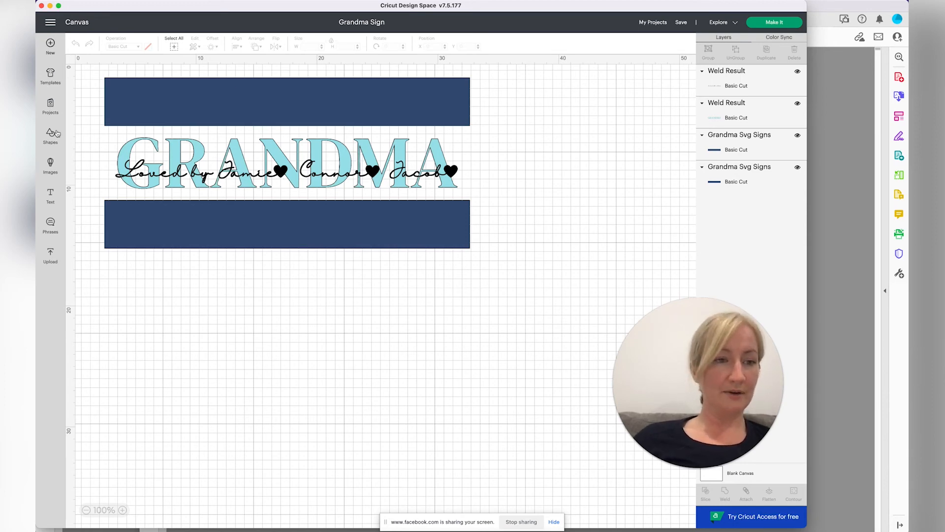
Step: Return to the home page and open the saved project named Grandma for customising
left_click(50, 22)
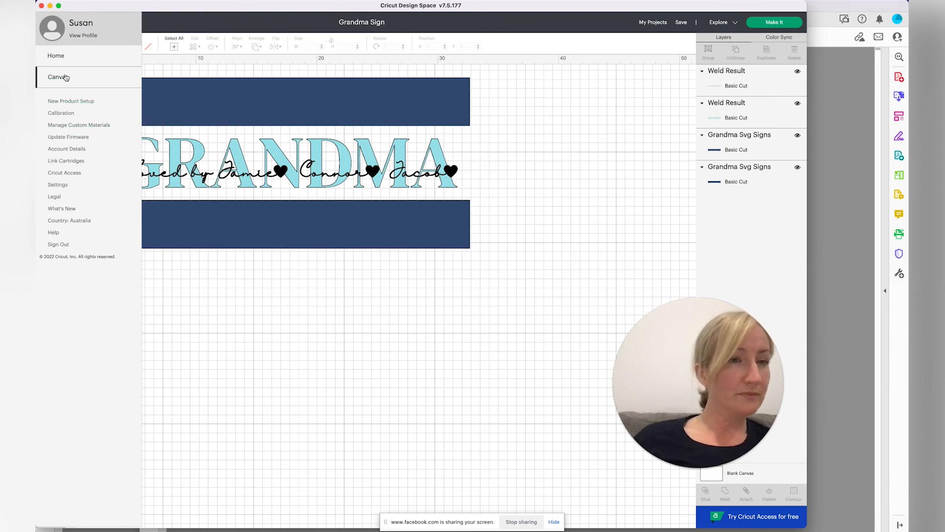
left_click(63, 59)
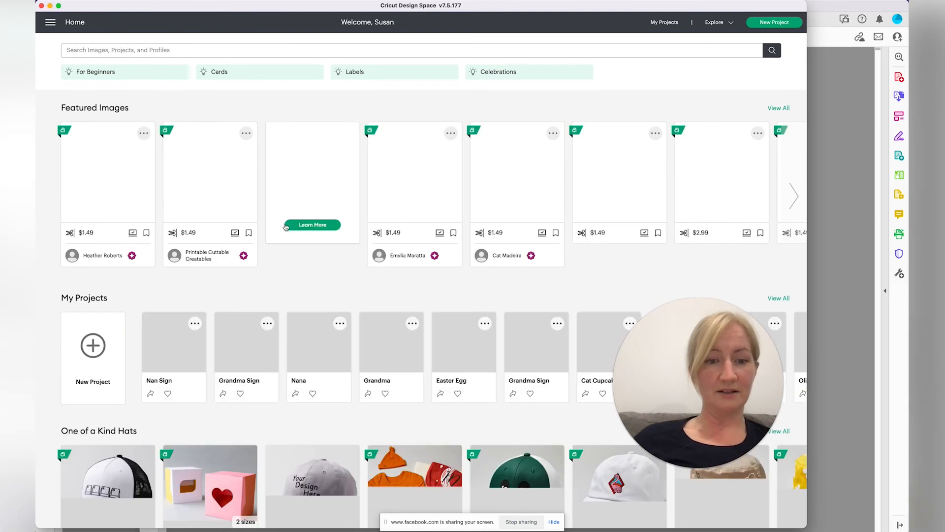
left_click(393, 354)
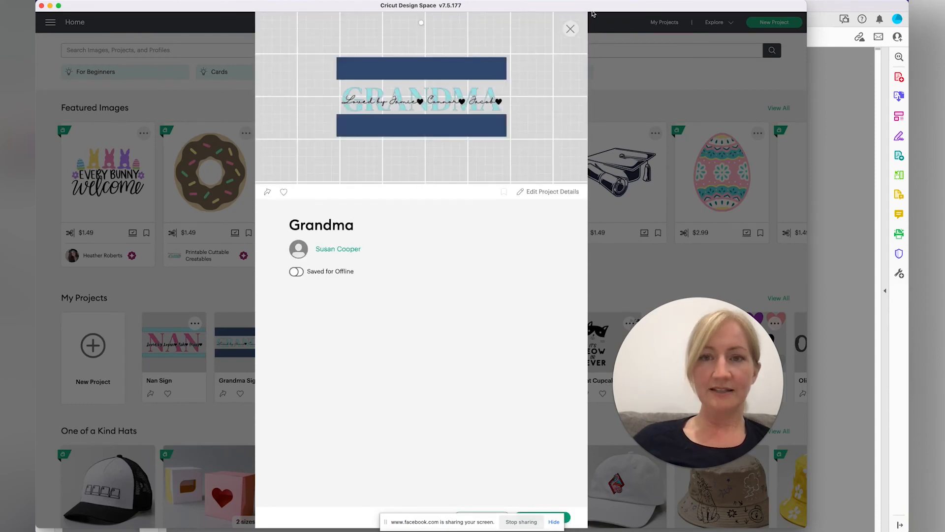
left_click_drag(594, 14, 466, 14)
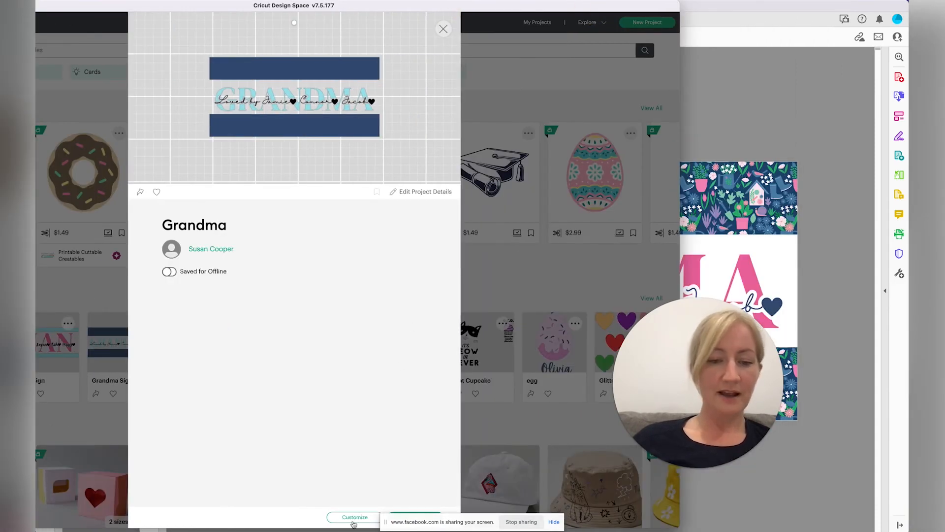
left_click(354, 518)
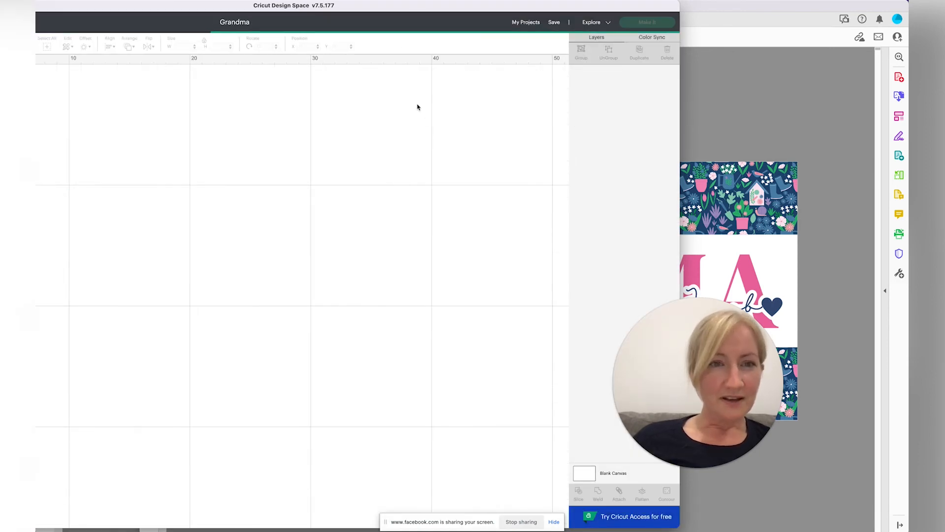
left_click_drag(365, 8, 580, 9)
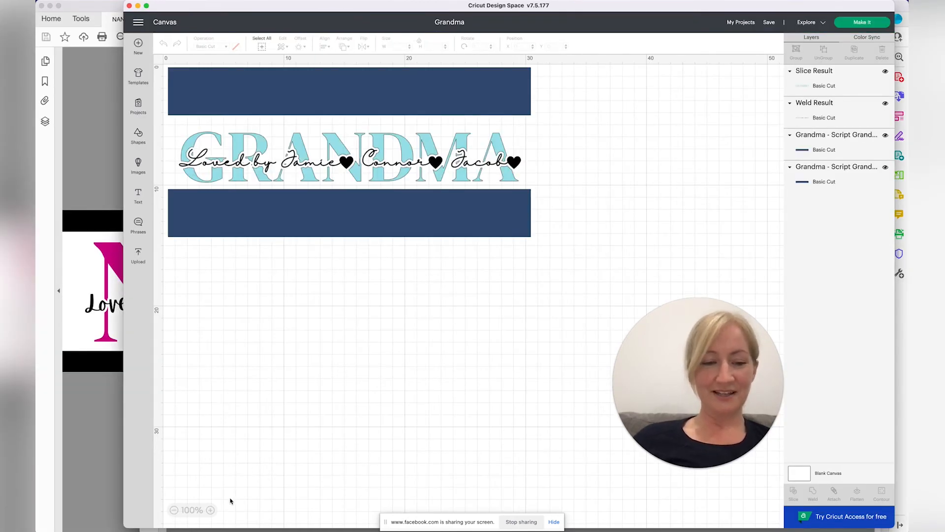
Step: Examine how the black script sits within the sliced GRANDMA lettering between the two navy bars
left_click(211, 510)
left_click(210, 511)
left_click(210, 510)
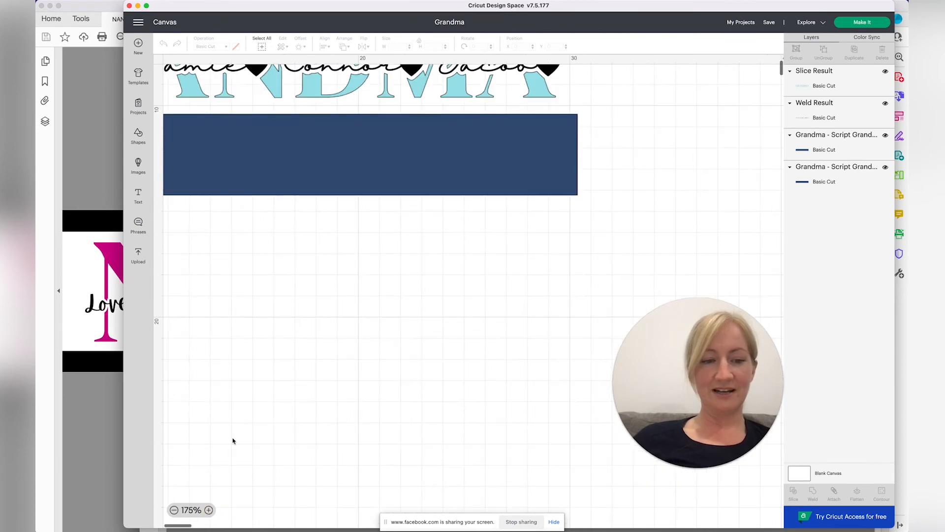
scroll(400, 220, "up", 5)
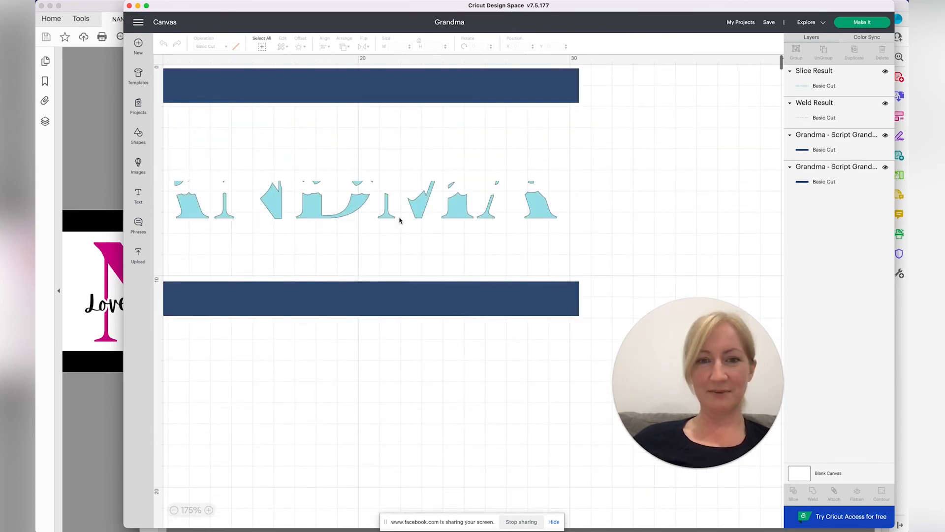
scroll(400, 220, "left", 5)
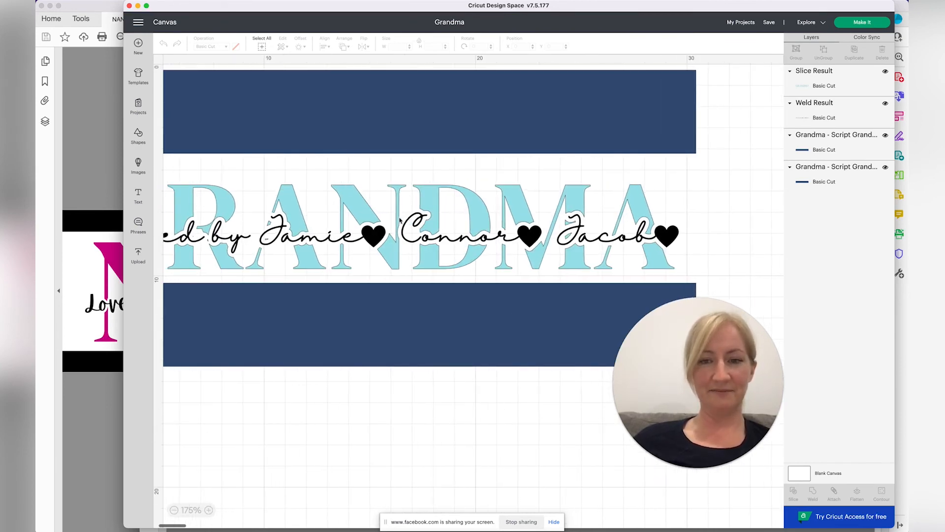
scroll(400, 220, "left", 1)
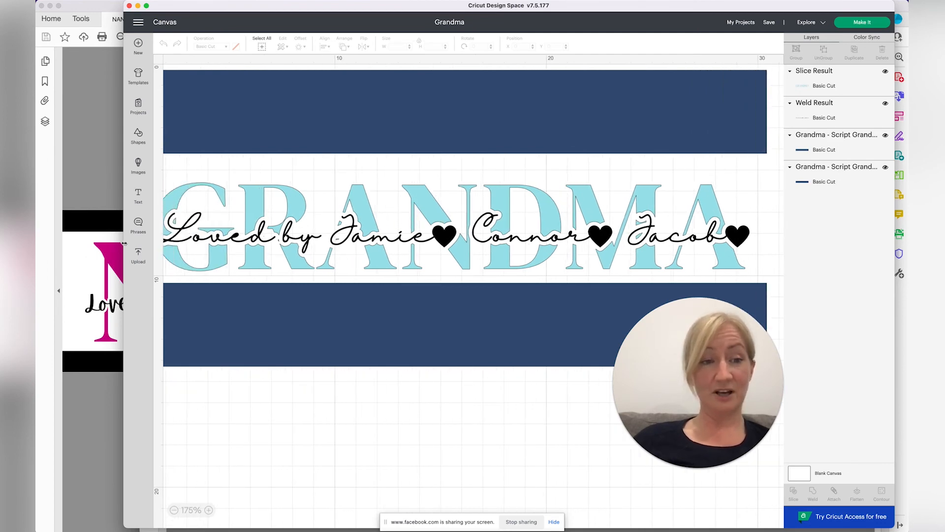
left_click_drag(118, 244, 68, 238)
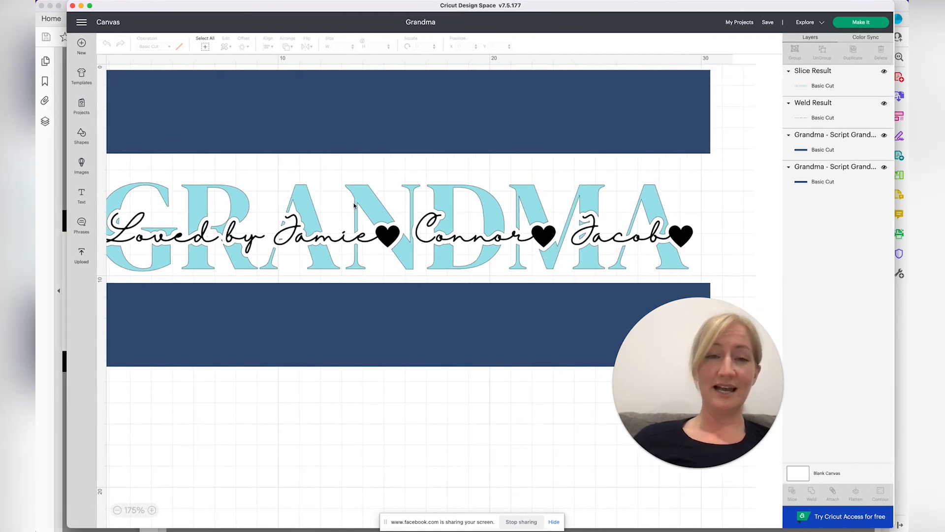
left_click(118, 511)
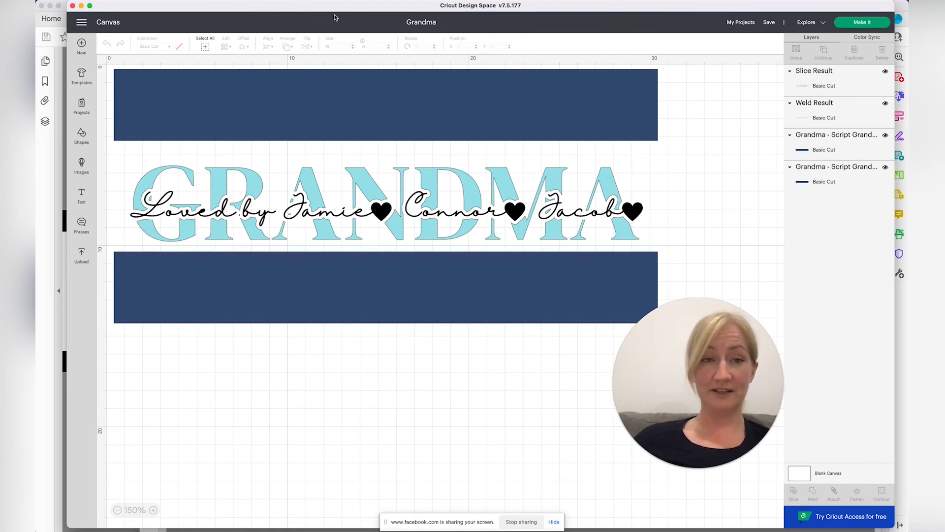
Step: Quit and relaunch Cricut Design Space, and open the saved Grandma Sign project for customising
left_click(73, 6)
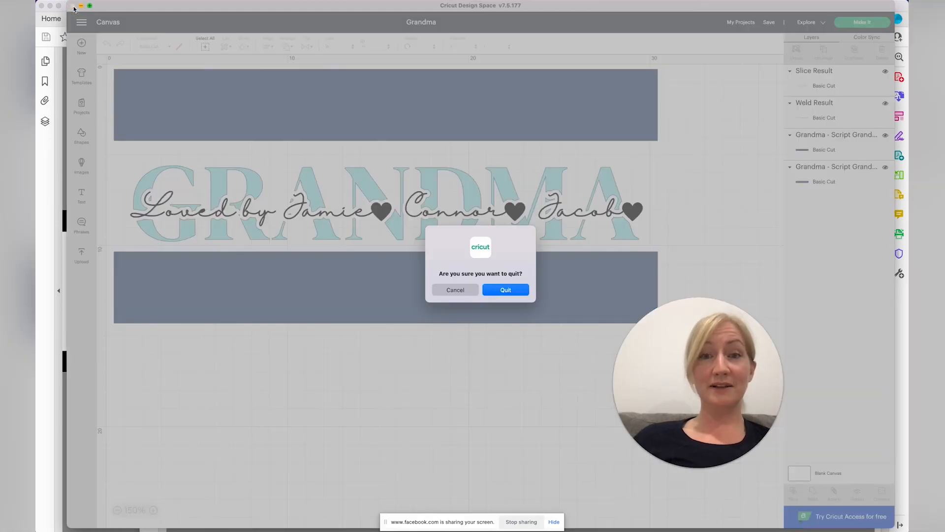
left_click(497, 289)
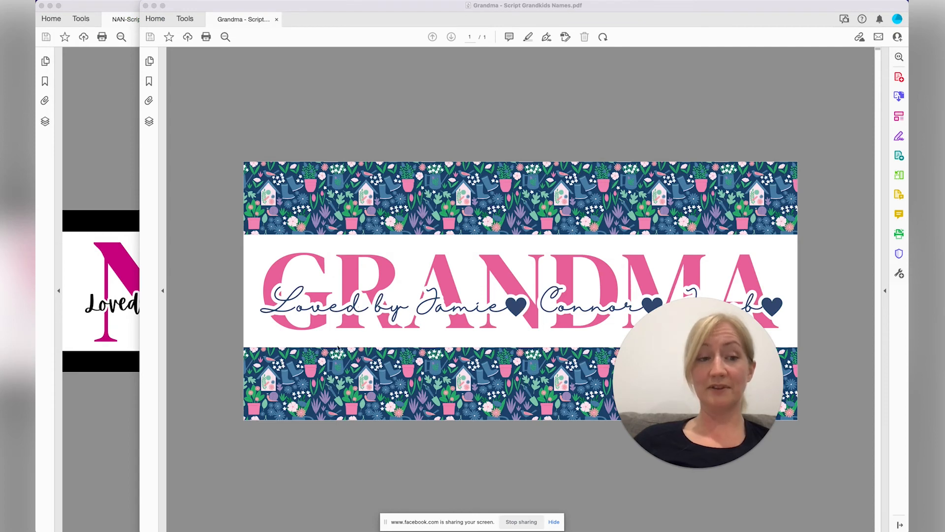
mouse_move(325, 518)
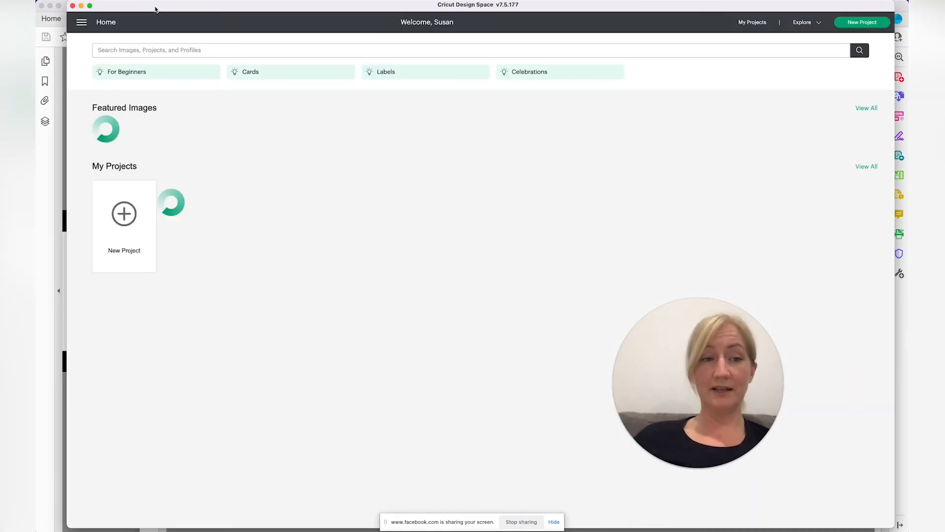
left_click_drag(155, 9, 124, 9)
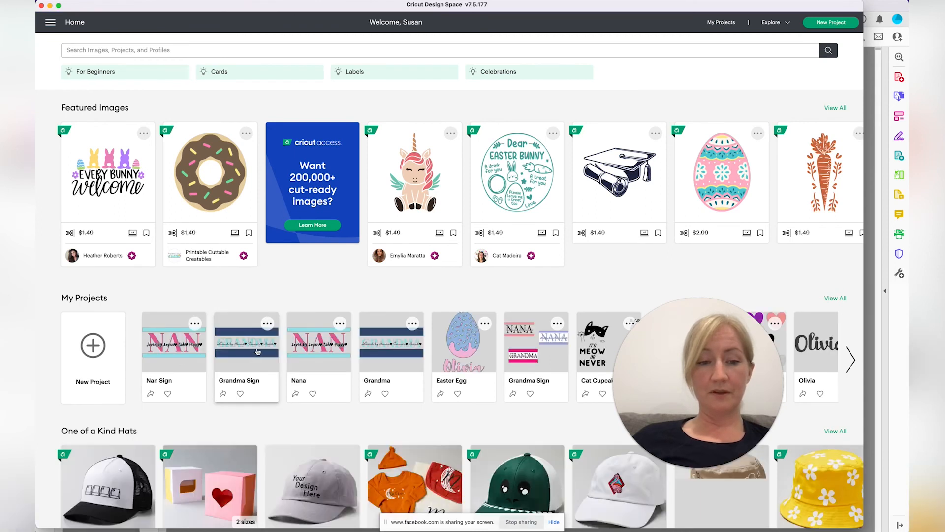
left_click(257, 351)
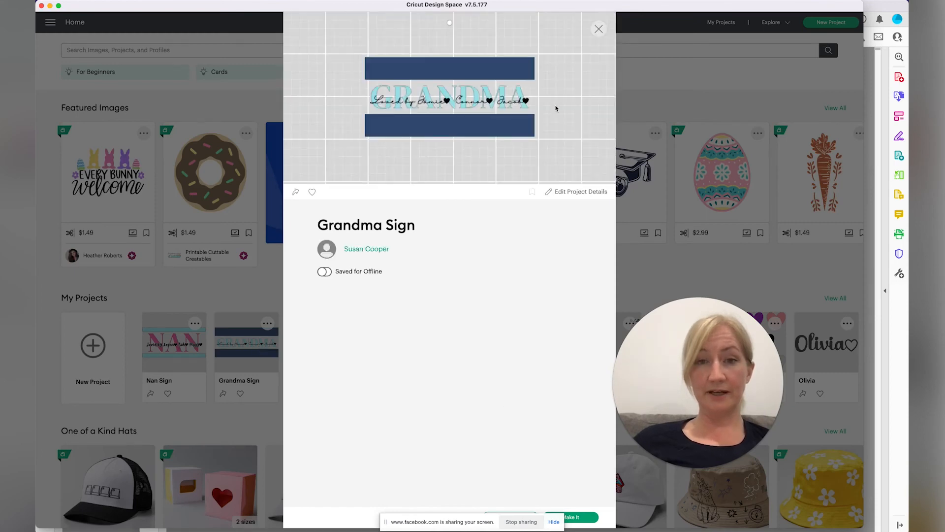
left_click_drag(556, 6, 336, 6)
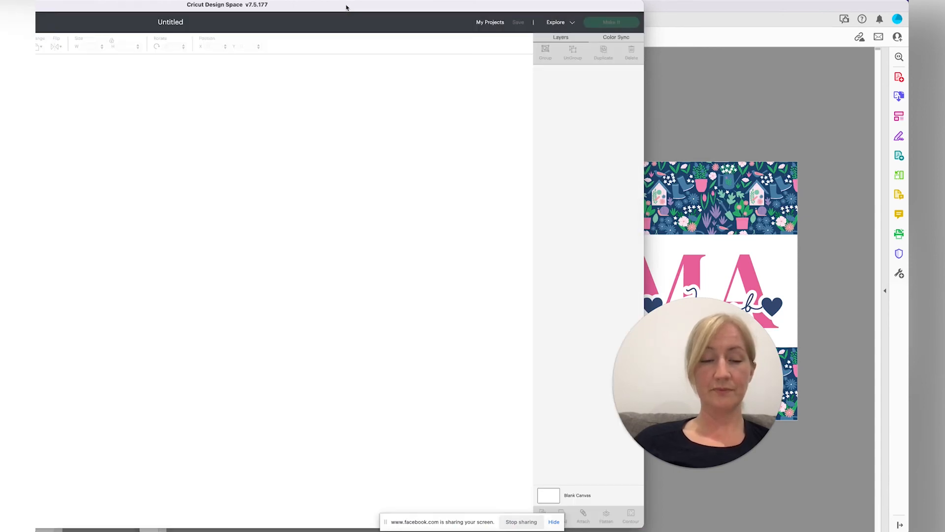
left_click_drag(347, 7, 601, 2)
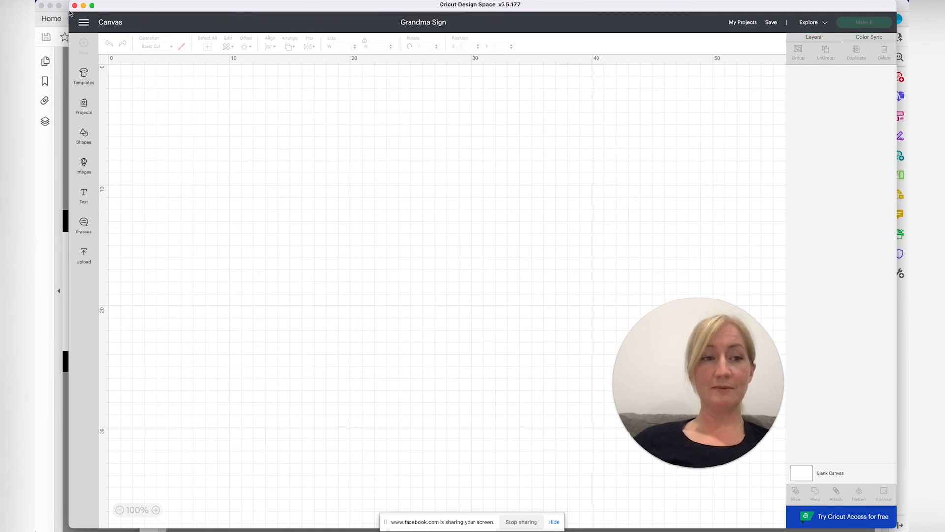
left_click_drag(36, 3, 37, 4)
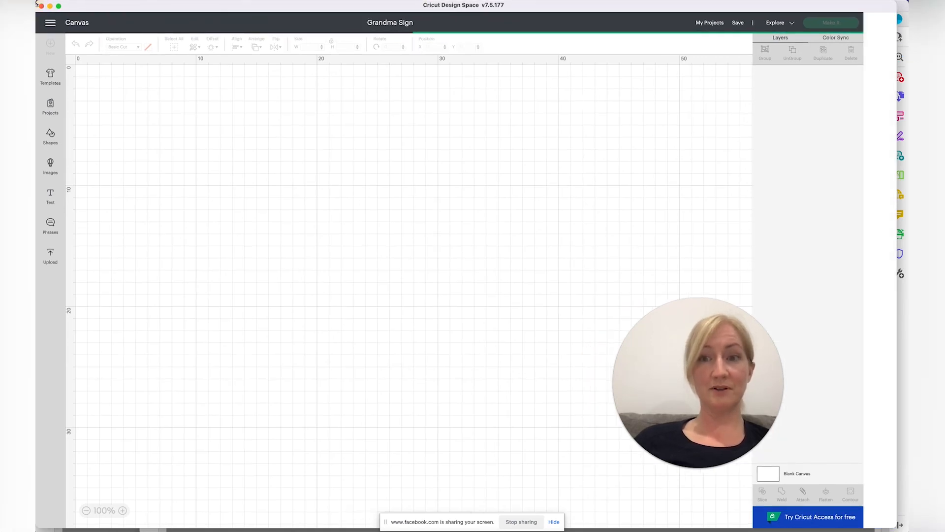
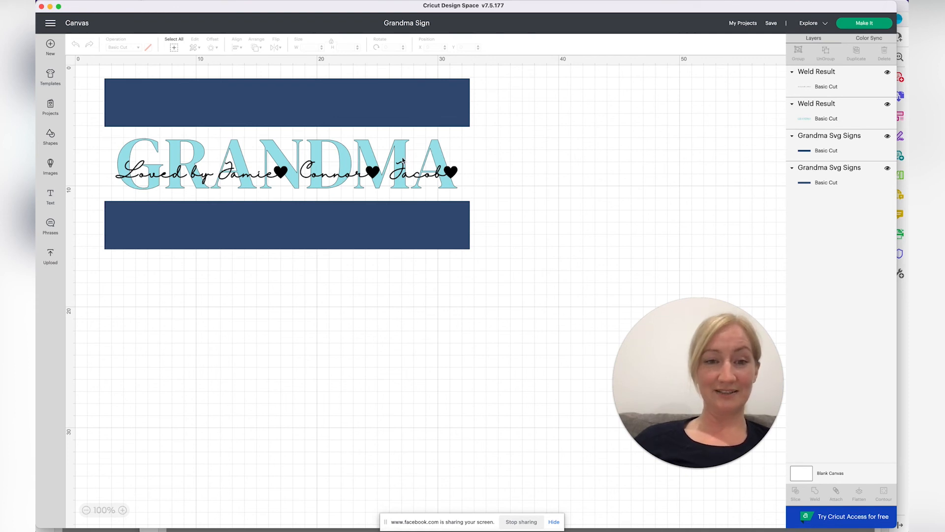
Step: Move the black welded script off the GRANDMA lettering to below the lower navy bar, at about Y 19.4 cm
left_click(313, 179)
left_click_drag(311, 166, 309, 311)
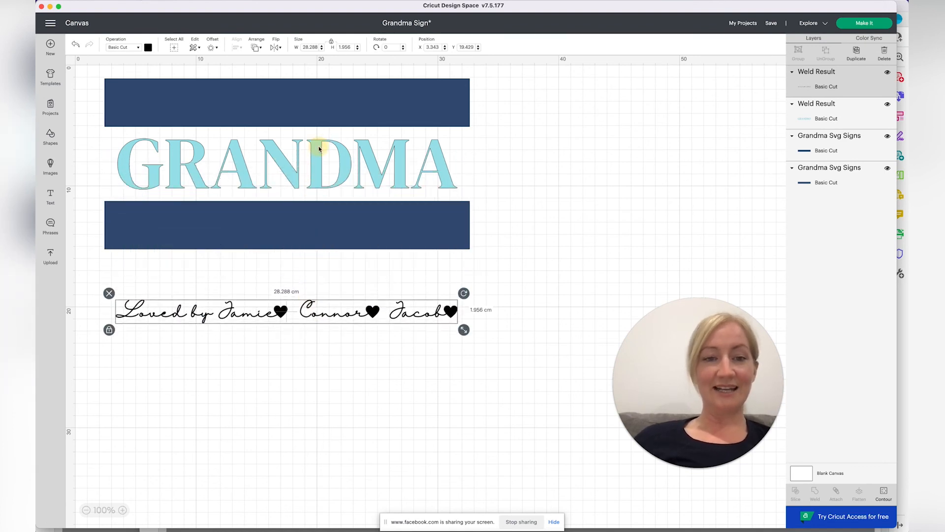
Step: Unlock the GRANDMA lettering's proportions, stretch it to about 28.3 × 6 cm and move it between the navy bars at about Y 5.2 cm
left_click(319, 149)
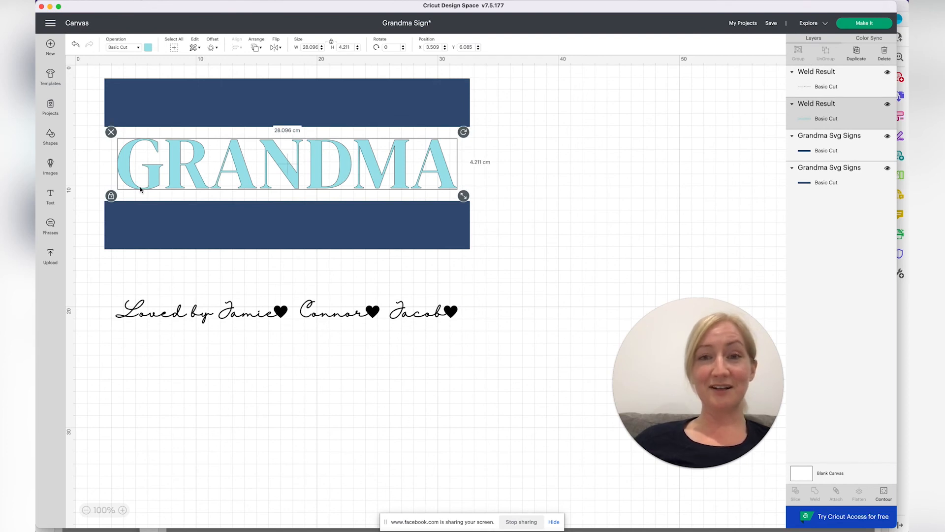
left_click(112, 196)
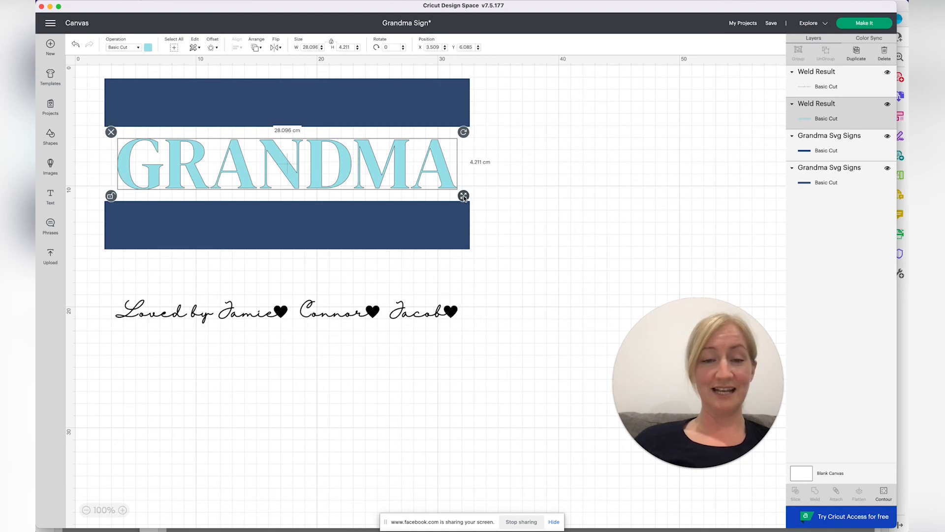
left_click_drag(464, 197, 466, 217)
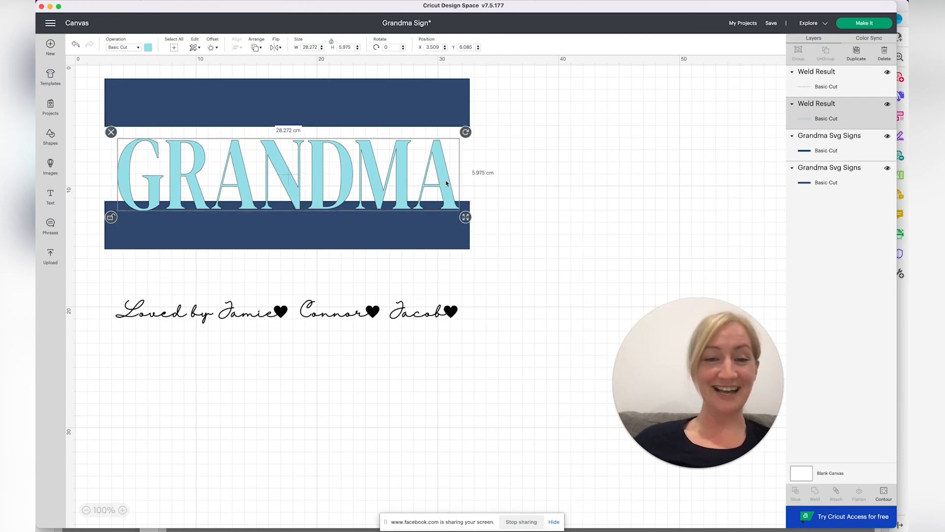
left_click_drag(447, 183, 446, 175)
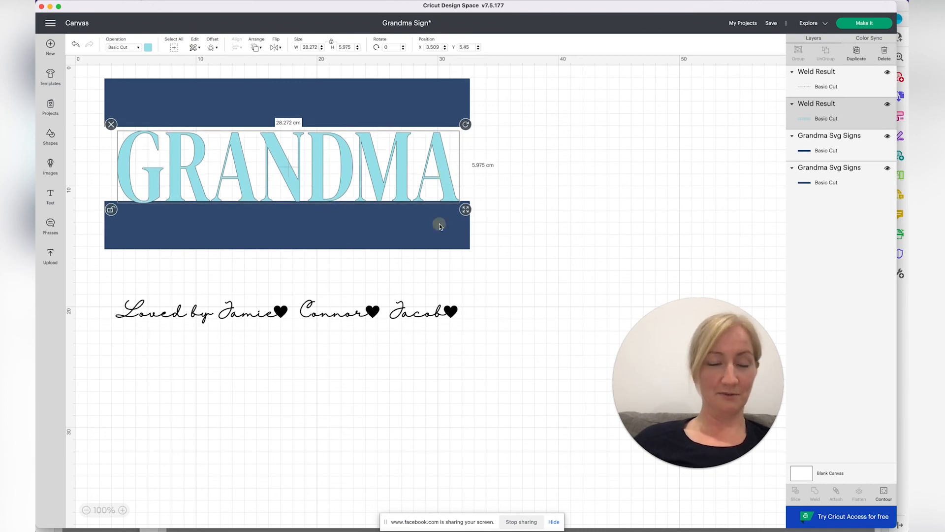
left_click(346, 224)
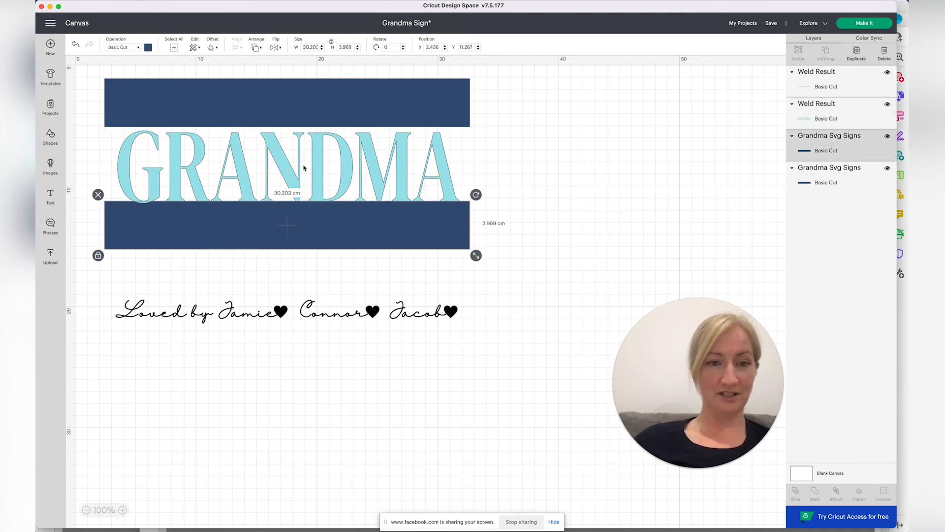
left_click_drag(299, 169, 298, 165)
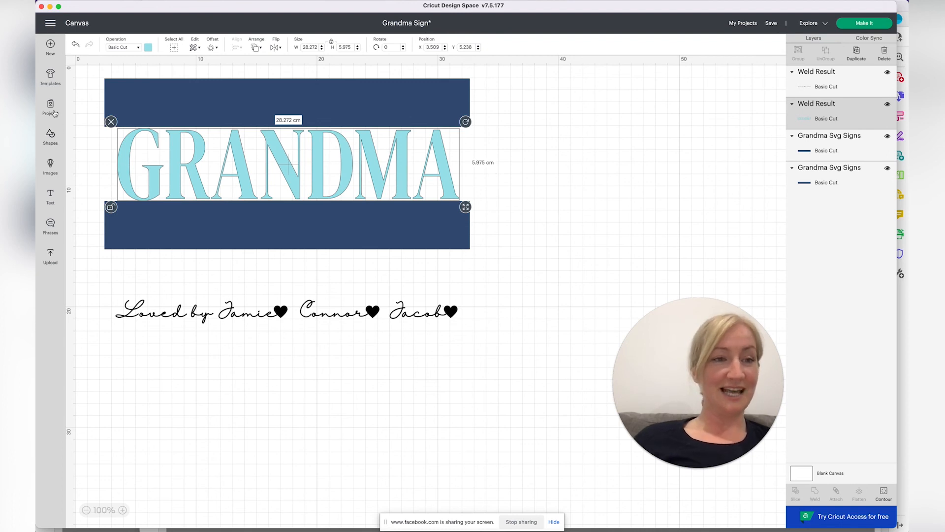
Step: Duplicate the lower navy bar, unlock its proportions and lay the copy across the middle of GRANDMA at about 30.2 × 2.2 cm
left_click(159, 218)
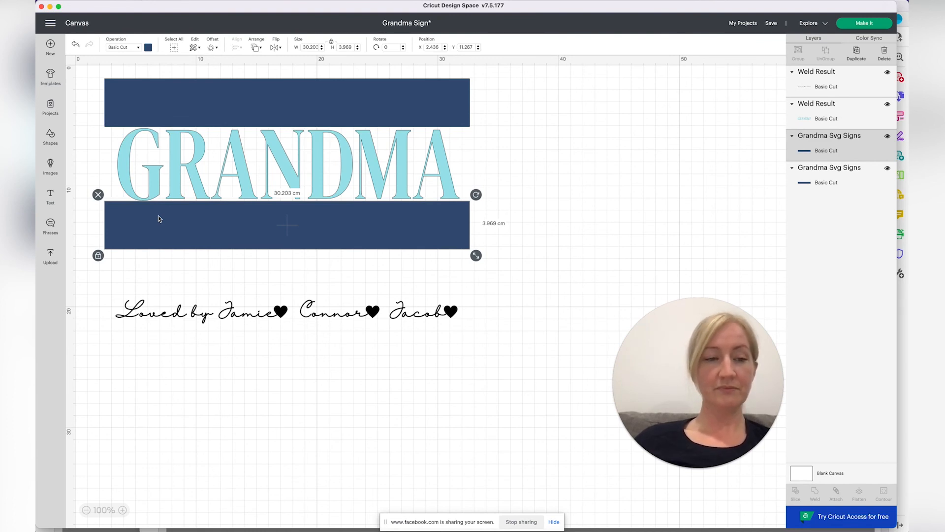
key("super+d")
left_click_drag(288, 232, 284, 165)
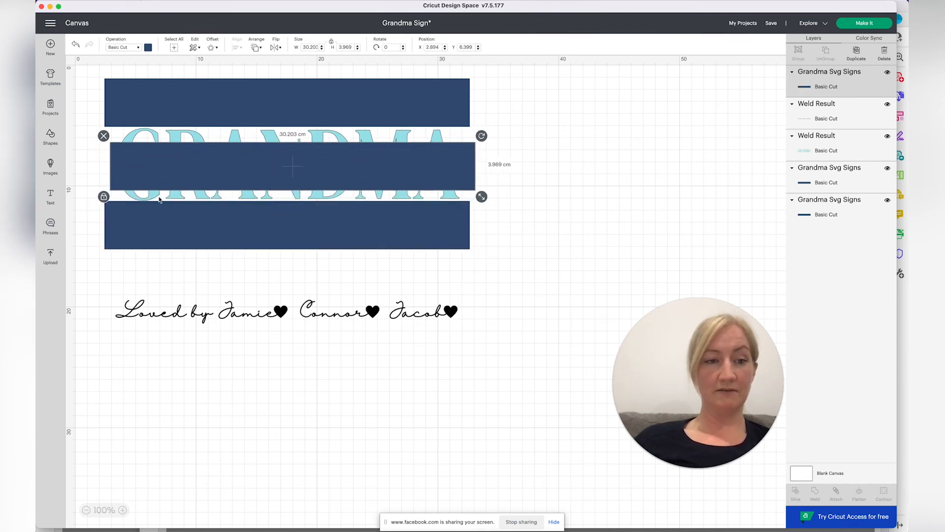
left_click(103, 196)
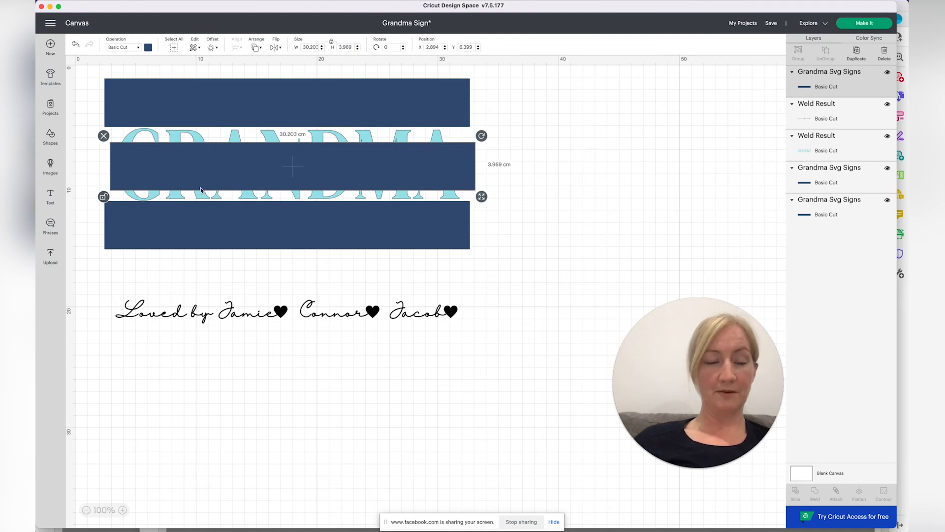
mouse_move(483, 194)
left_mouse_down()
mouse_move(483, 181)
mouse_move(439, 177)
mouse_move(477, 187)
left_mouse_up()
left_click(442, 176)
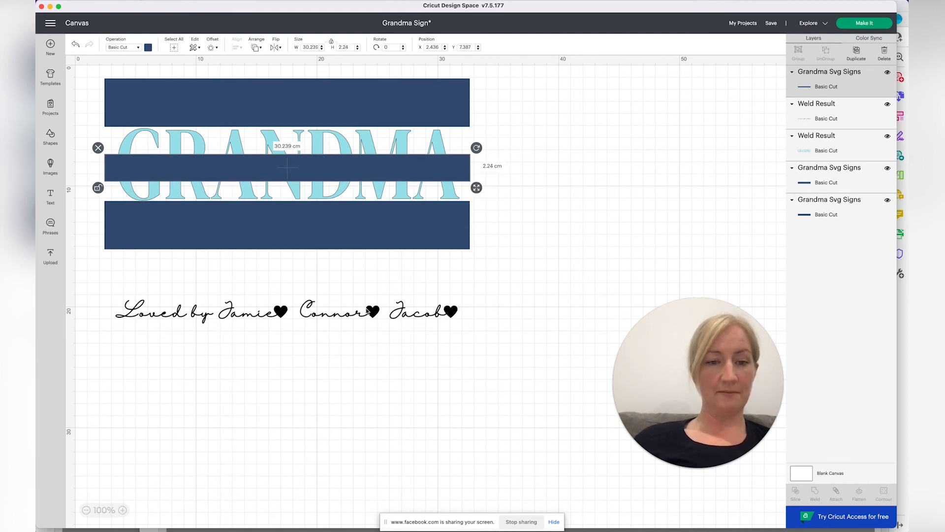
Step: Move the black script onto the narrow navy bar at about Y 7.6 cm and place its layer above the bar
left_click(350, 315)
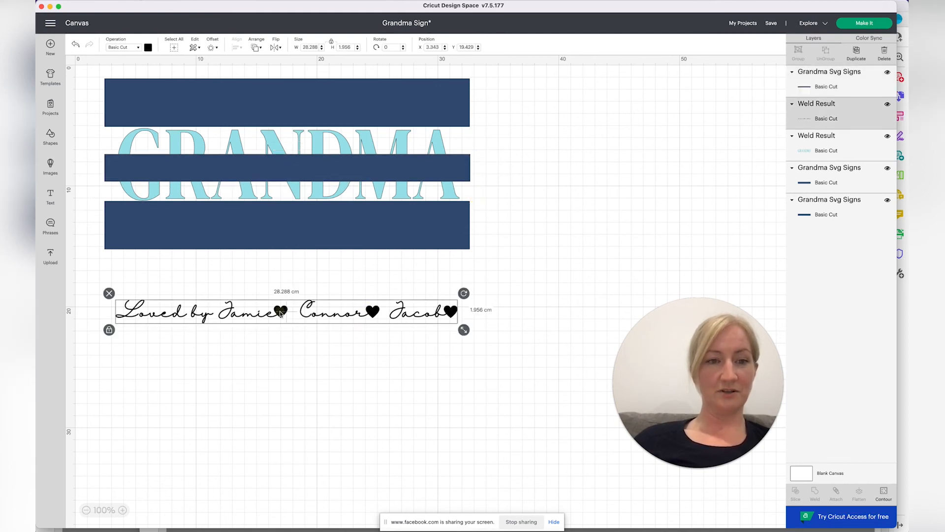
left_click_drag(280, 311, 278, 168)
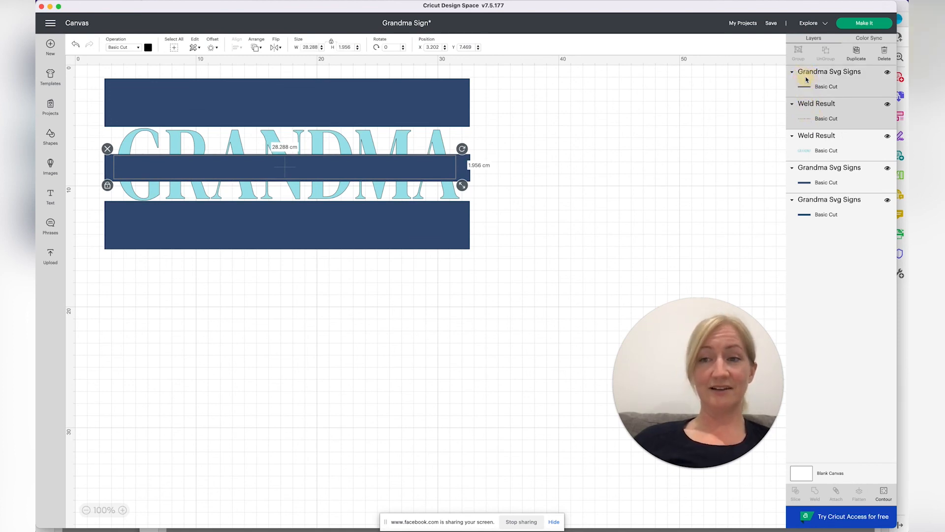
left_click_drag(813, 109, 807, 79)
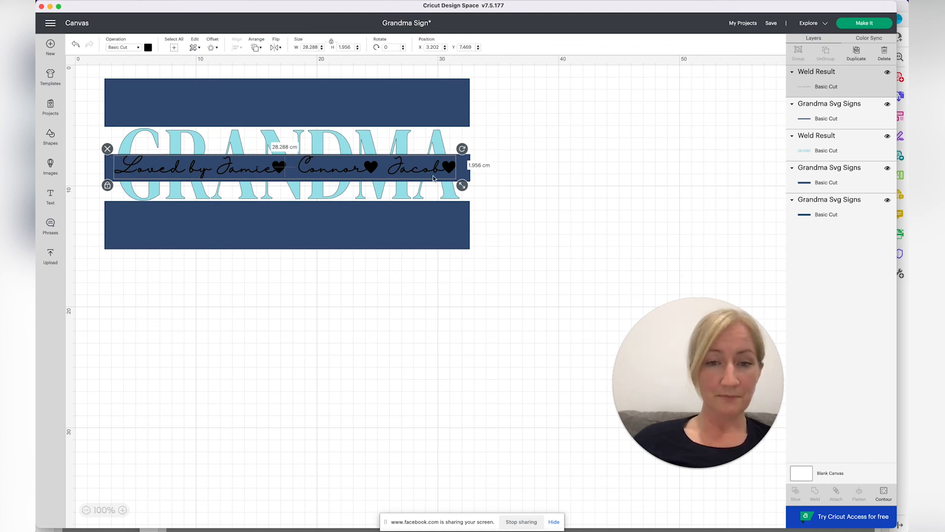
left_click(450, 170)
left_click_drag(451, 174, 449, 171)
left_click(498, 171)
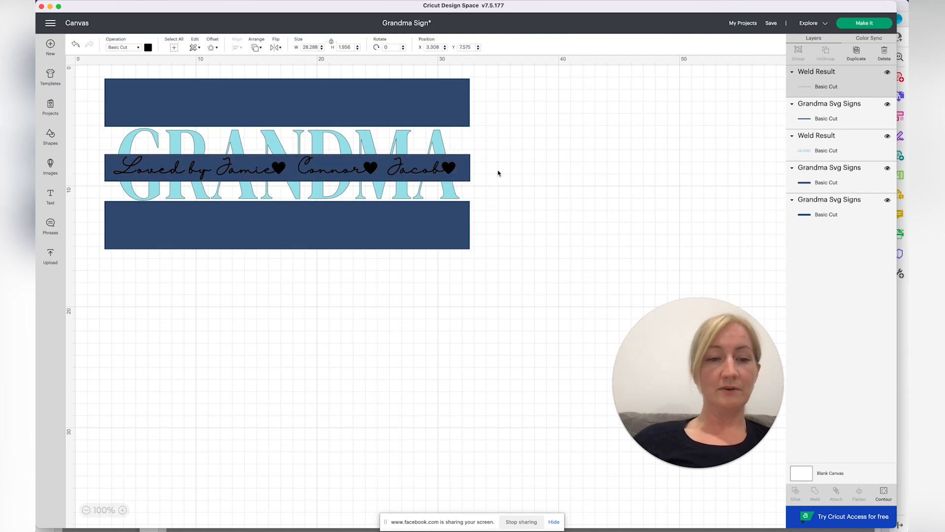
left_click(498, 169)
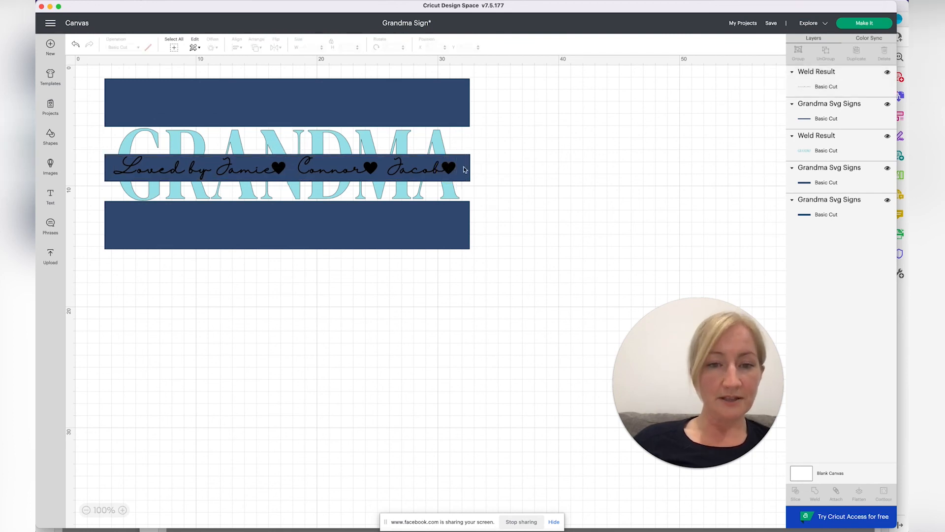
Step: Stretch the GRANDMA lettering to about 6.4 cm tall and reposition it between the outer navy bars at about Y 5 cm
left_click(468, 169)
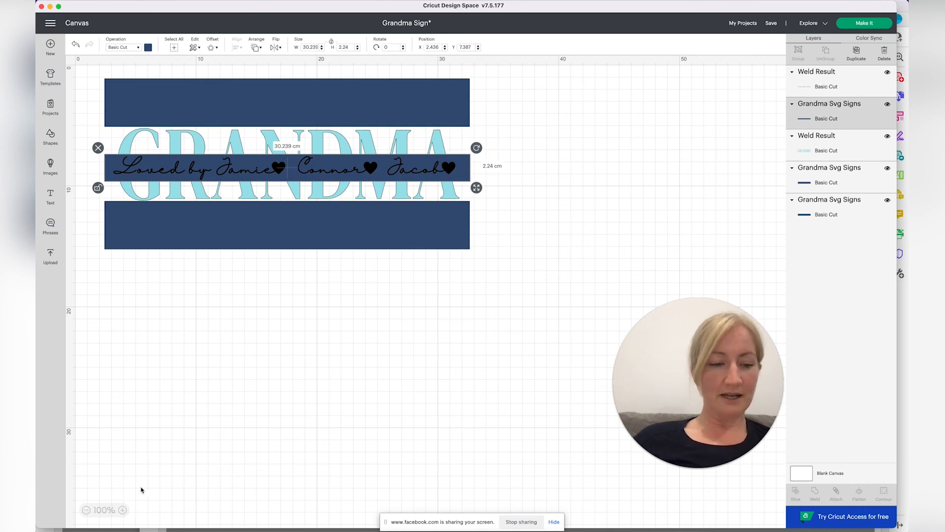
left_click(123, 510)
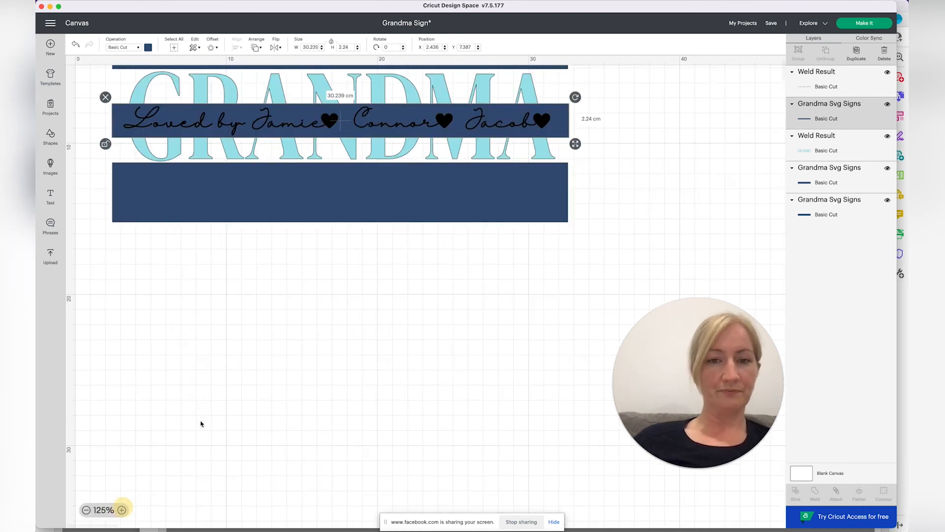
left_click(123, 510)
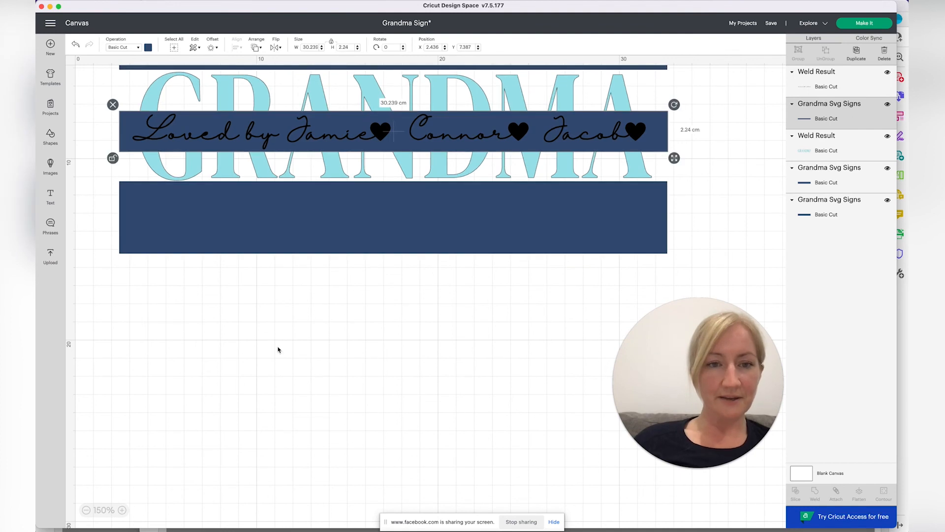
scroll(278, 350, "up", 1)
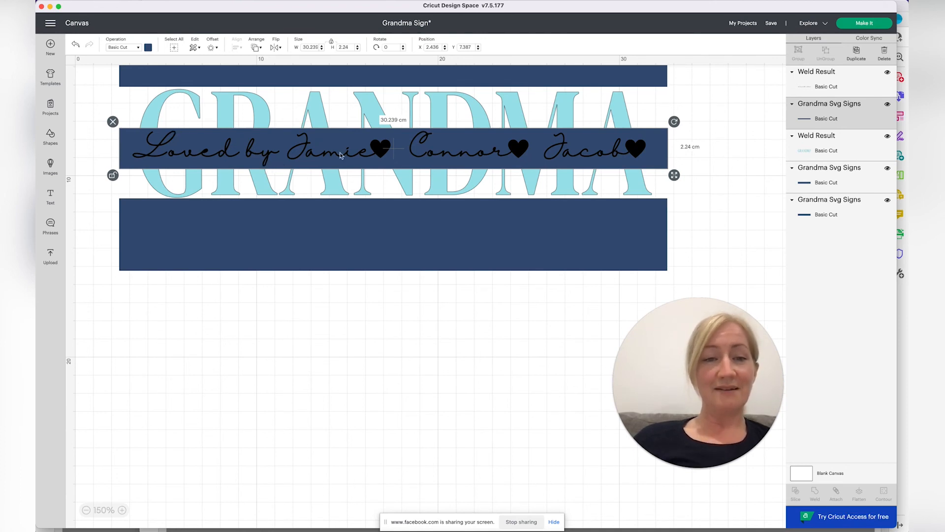
left_click(364, 187)
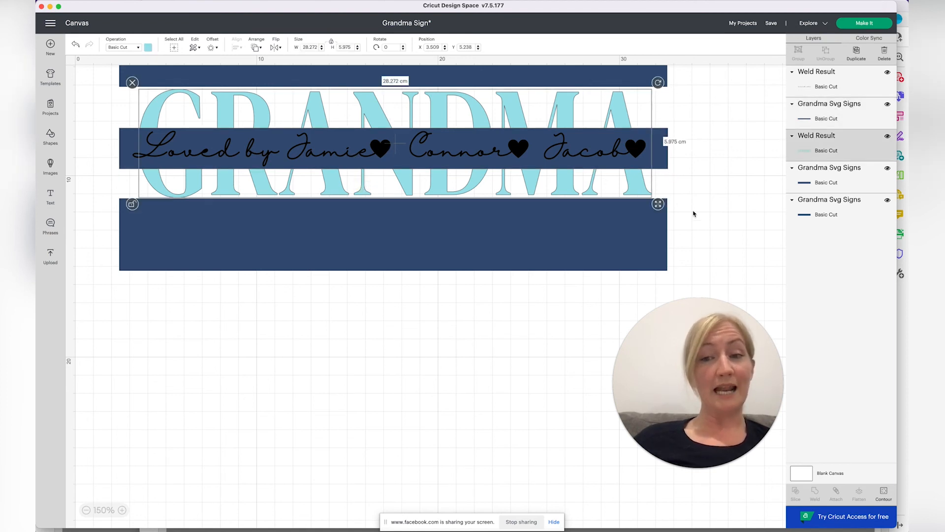
left_click_drag(659, 204, 661, 215)
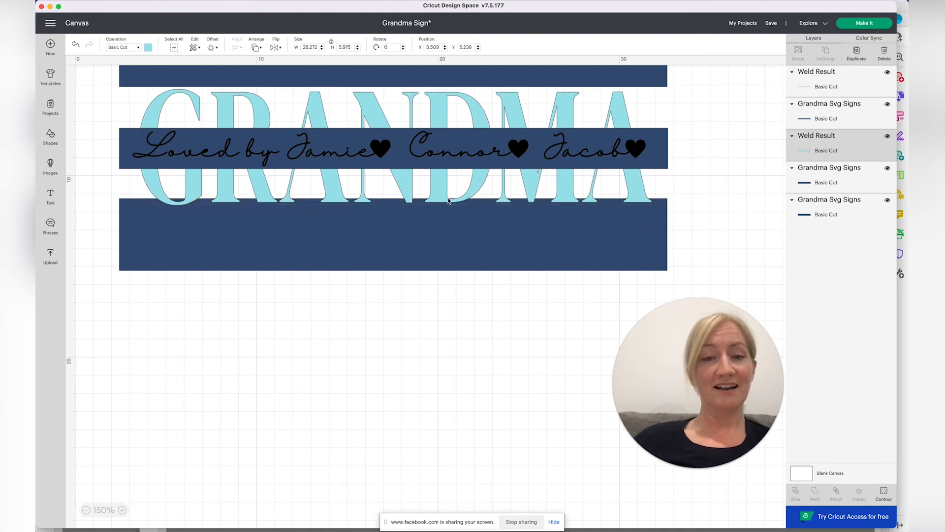
left_click(435, 191)
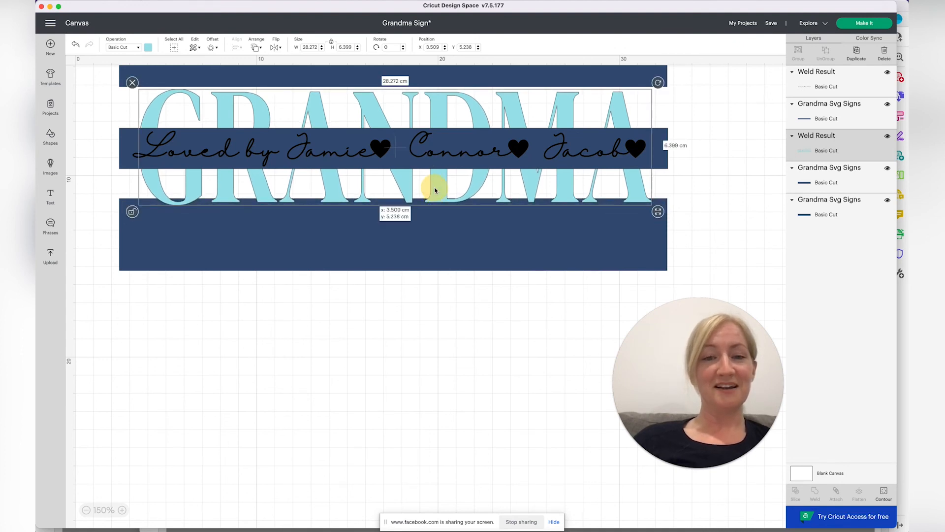
left_click_drag(435, 191, 434, 189)
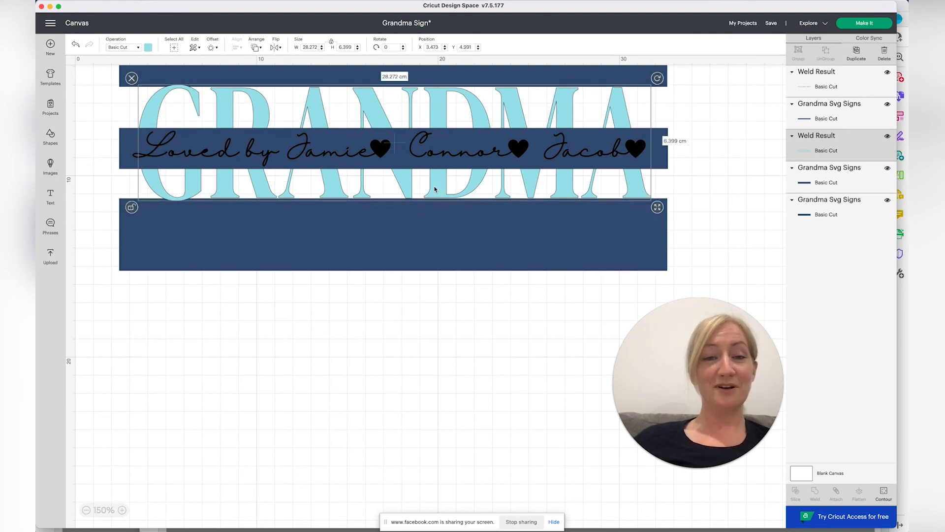
Step: Slice the GRANDMA lettering with the narrow navy bar and hide the bar pieces and the cut-out letter middles
left_click(120, 141, "shift")
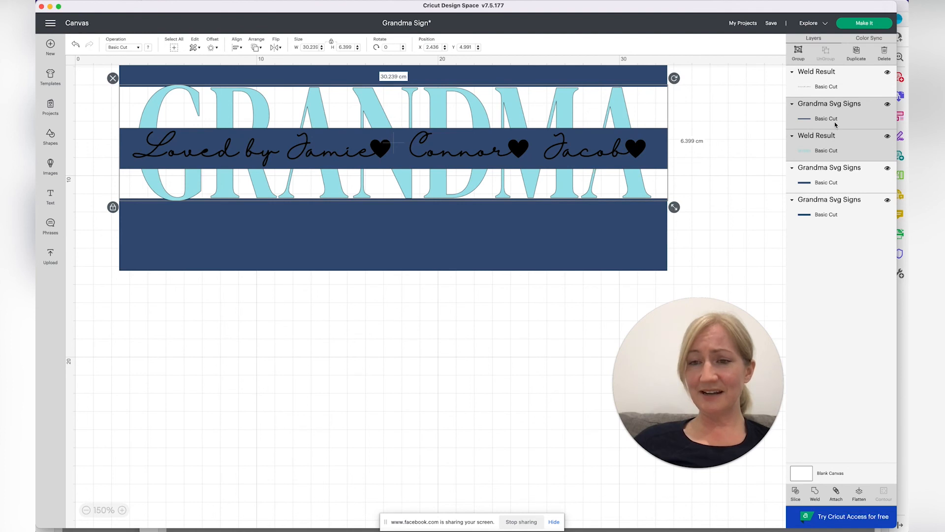
left_click(796, 493)
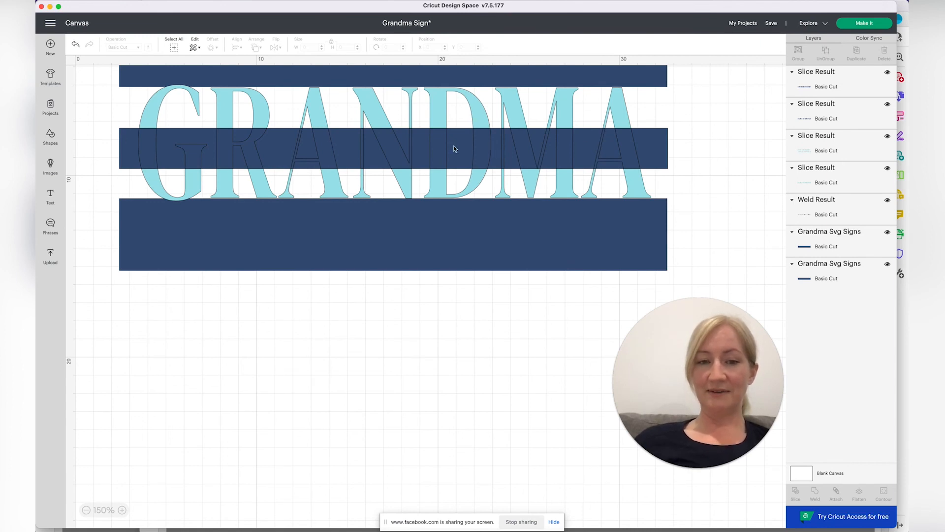
left_click(887, 74)
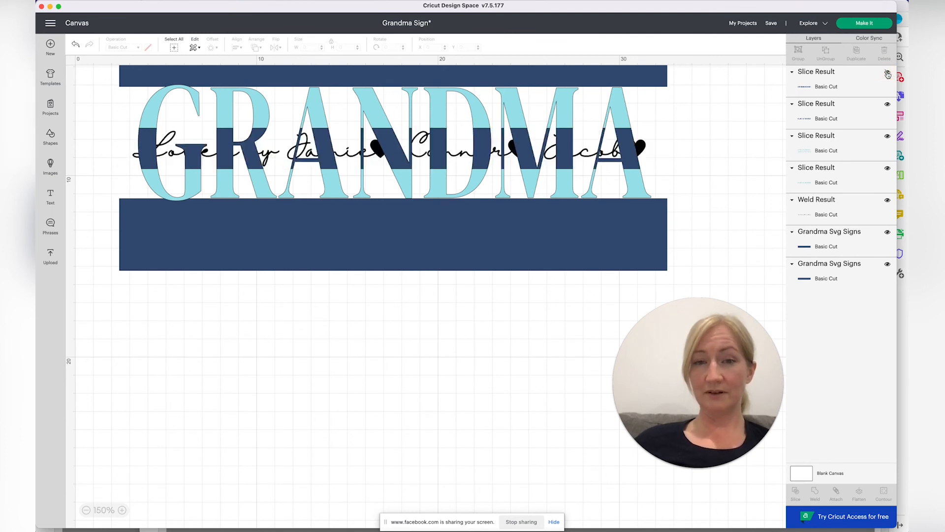
left_click(888, 74)
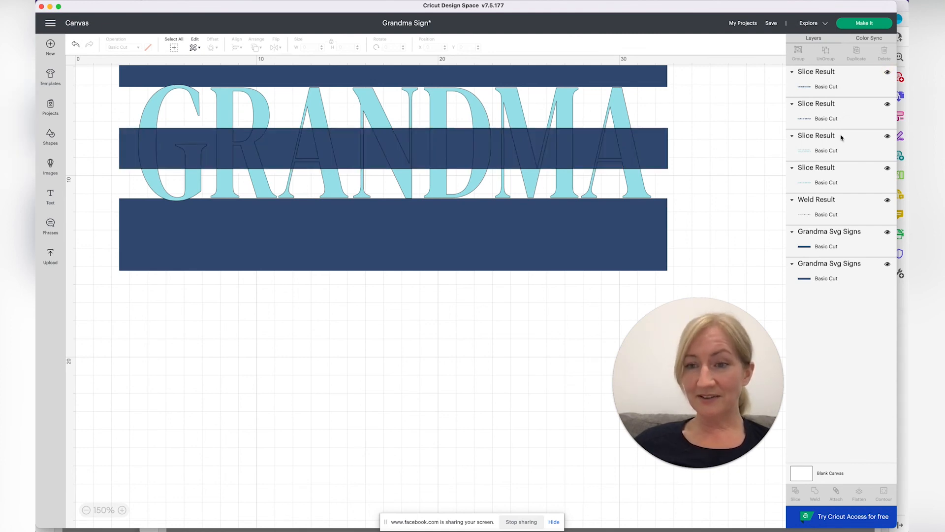
left_click(887, 74)
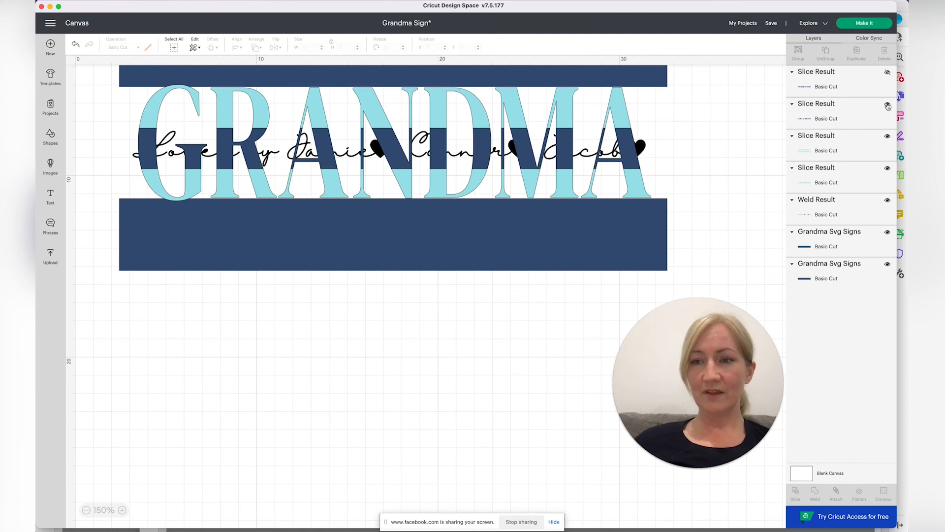
left_click(887, 106)
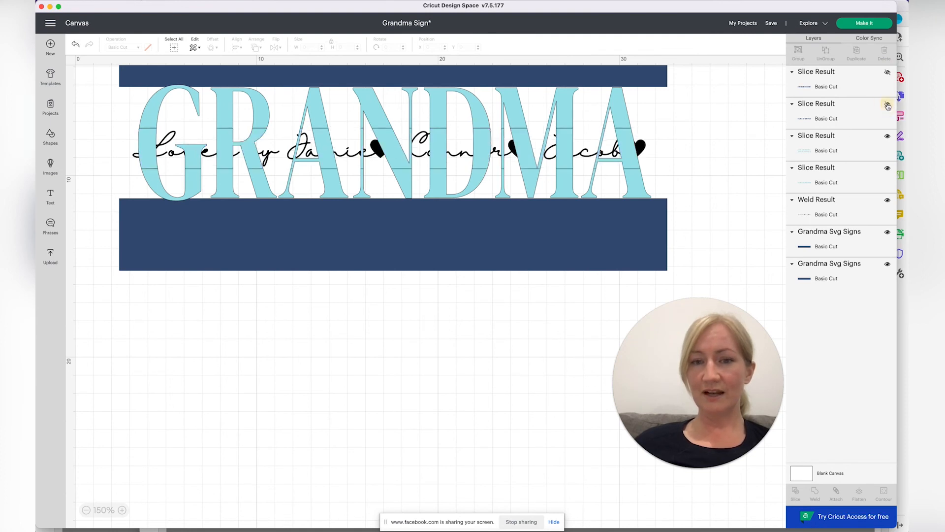
left_click(888, 137)
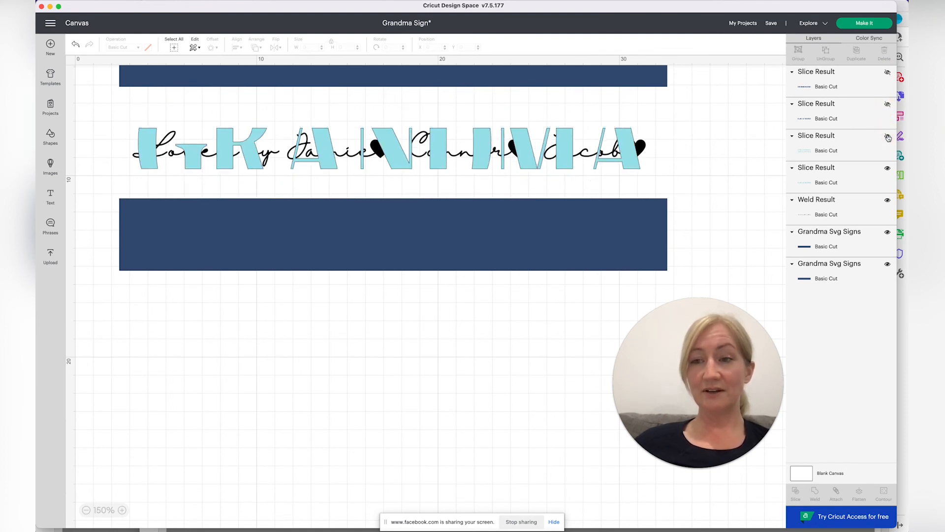
left_click(888, 137)
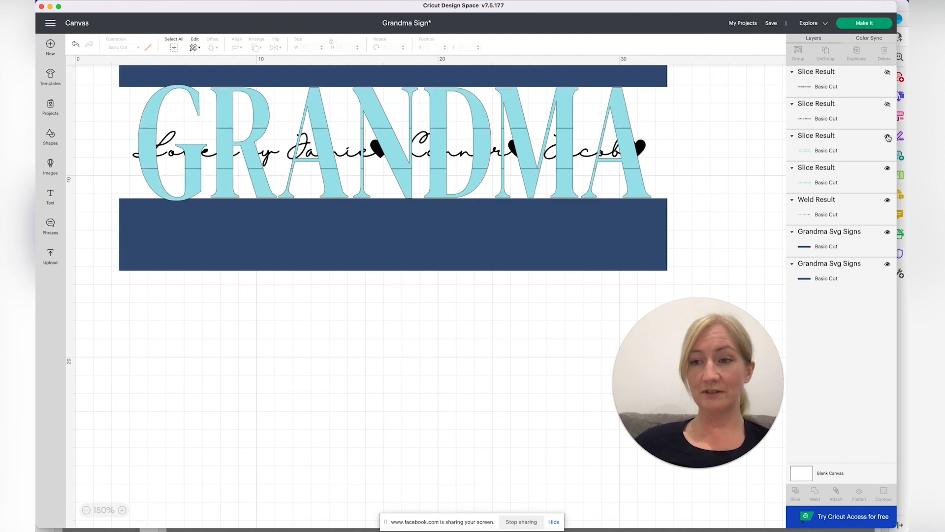
left_click(887, 170)
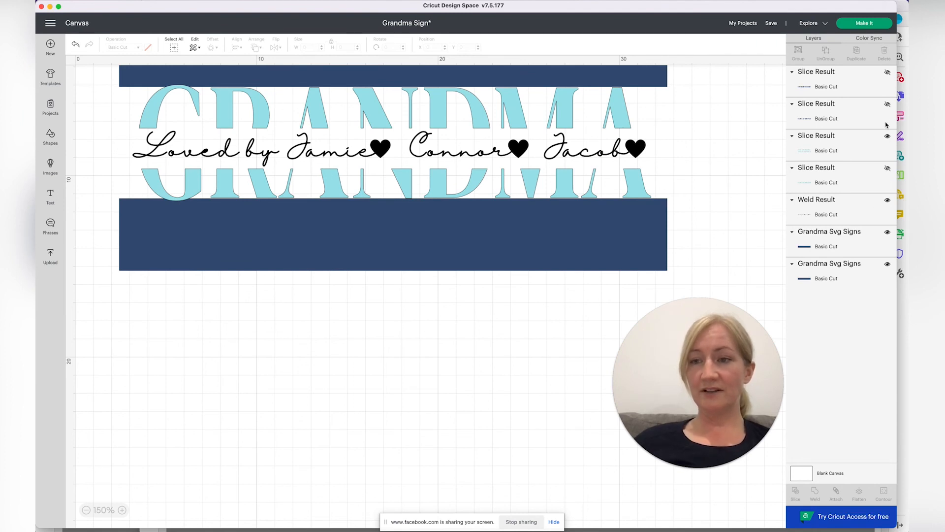
Step: Delete the three hidden slice results, namely the cut-out letter middles and the leftover bar pieces
left_click(855, 179)
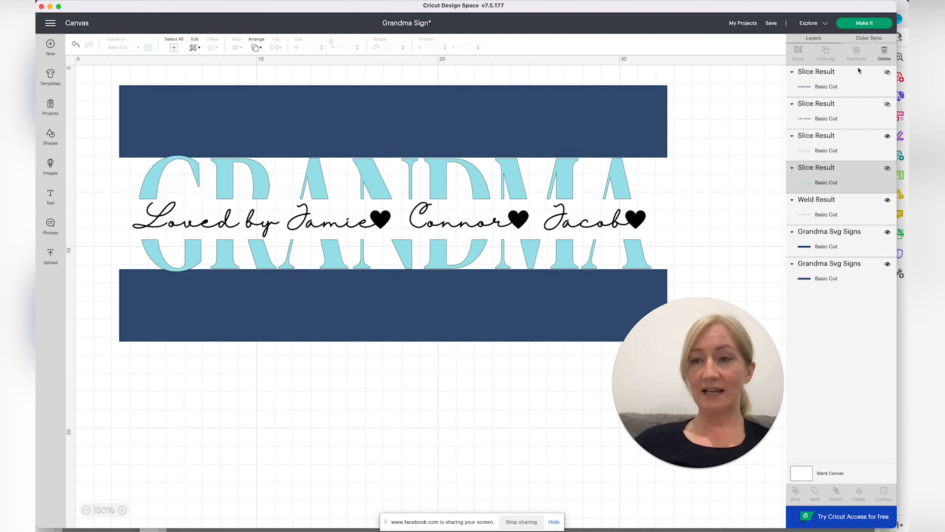
left_click(884, 53)
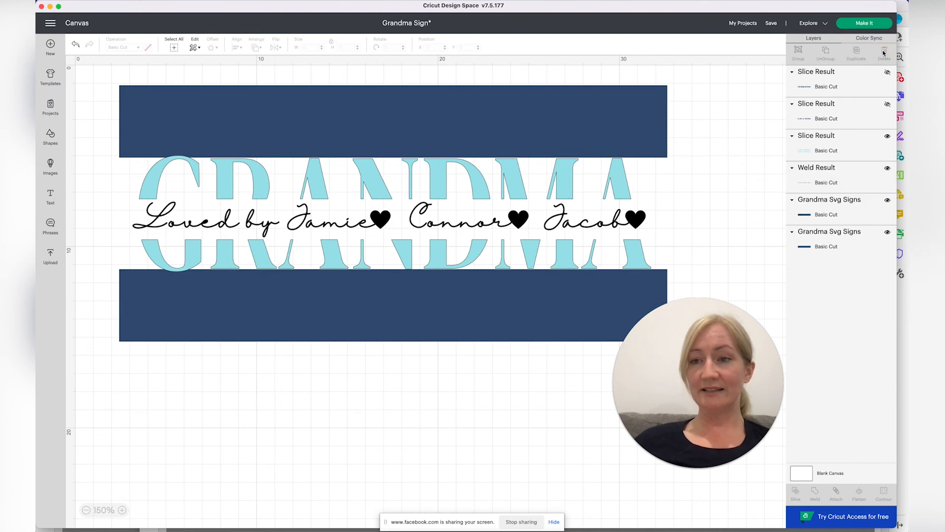
left_click(843, 107)
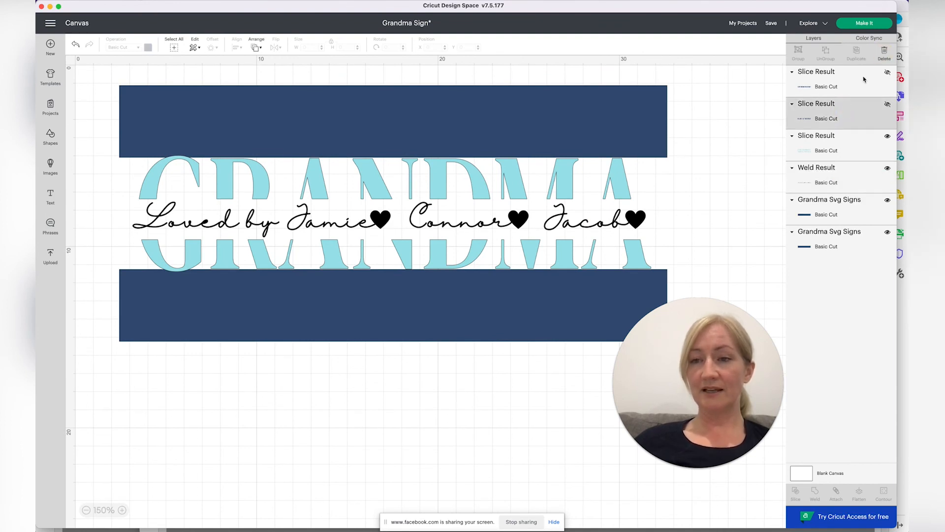
left_click(885, 51)
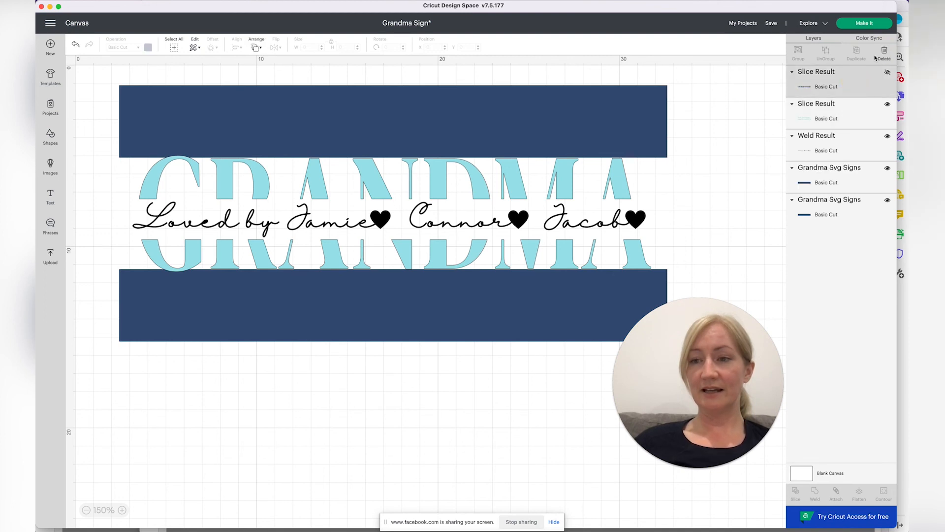
left_click(884, 55)
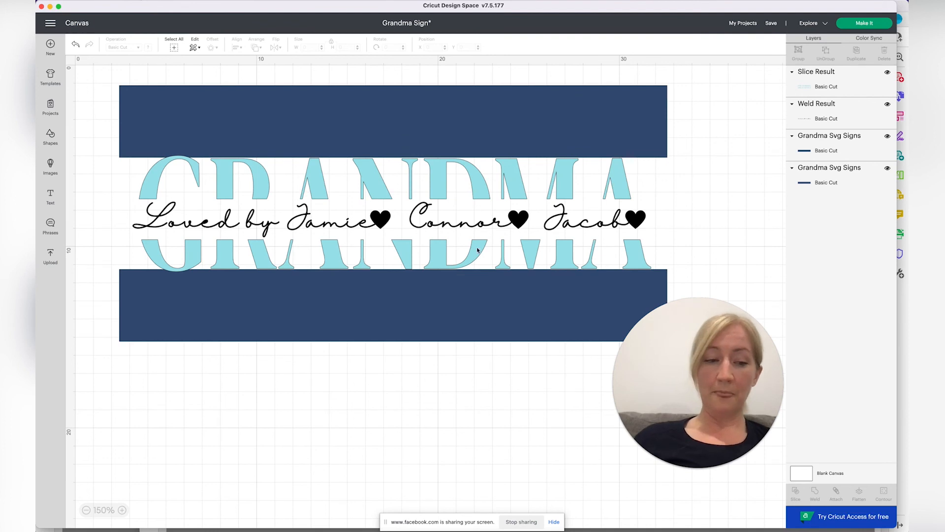
Step: Try setting the upper navy bar's height to 3 cm with its proportions locked, and undo the resize
left_click(85, 511)
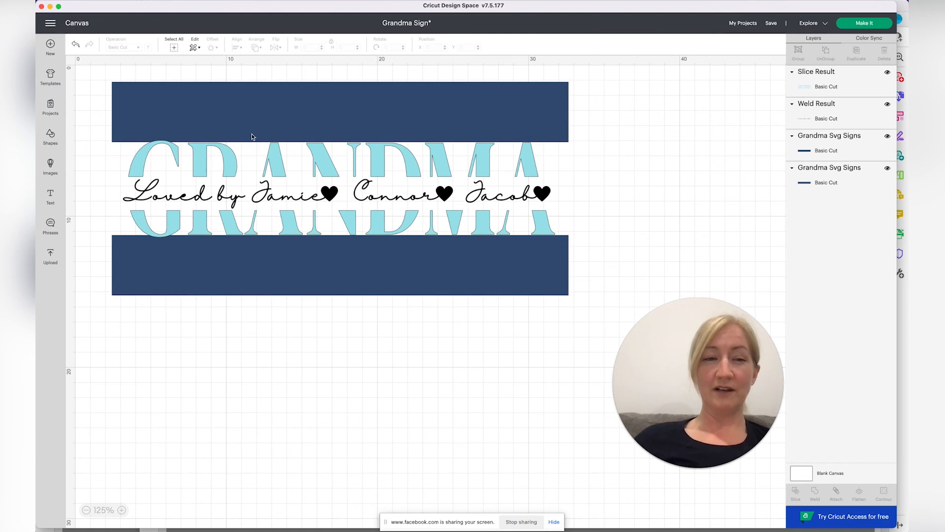
left_click(386, 133)
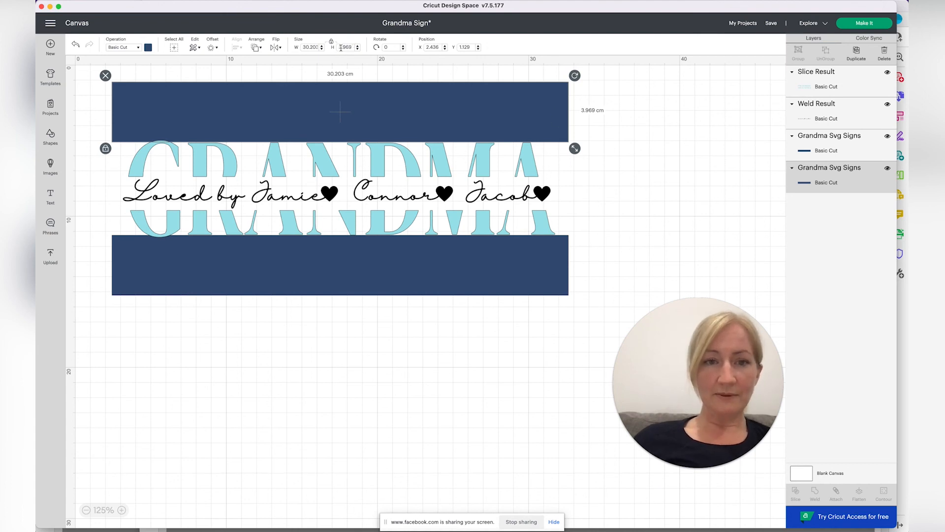
left_click_drag(340, 47, 351, 48)
type("3")
key("Return")
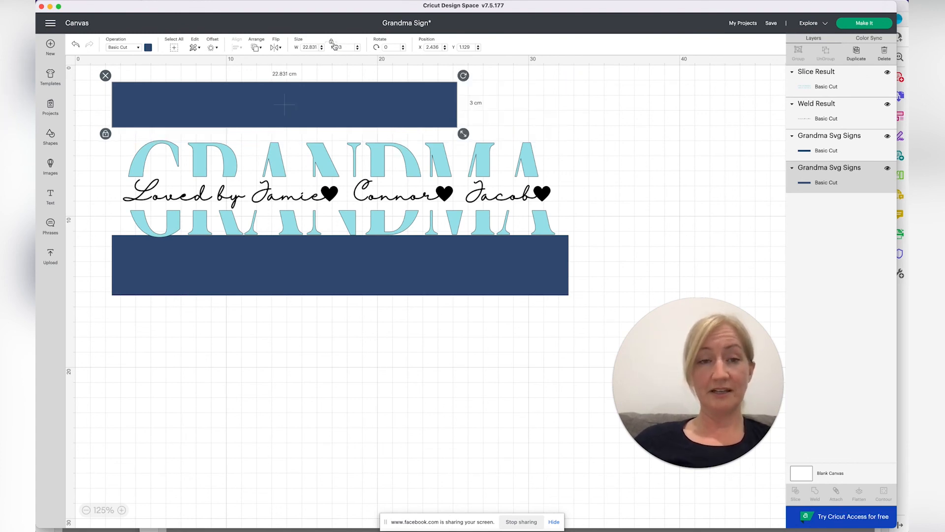
left_click(308, 53)
key("super+z")
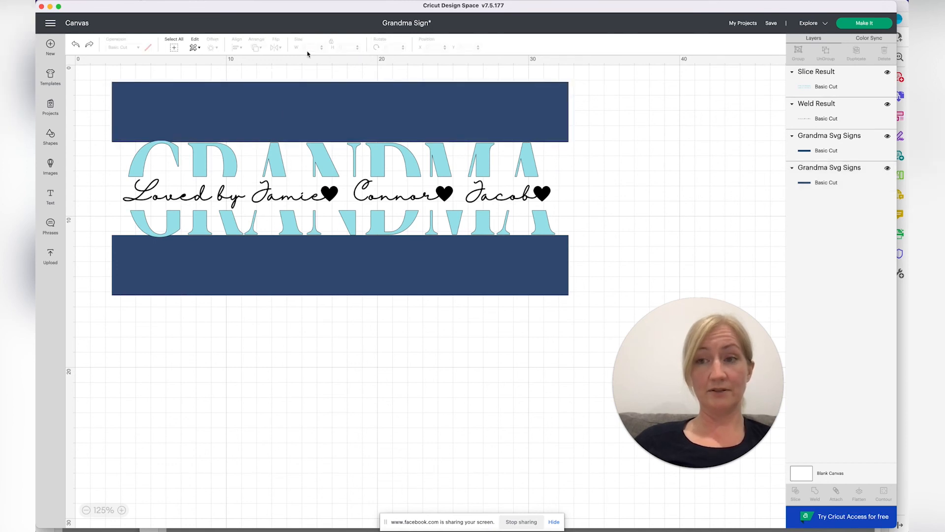
Step: Unlock the upper navy bar's proportions and set its height to 3 cm
left_click(411, 94)
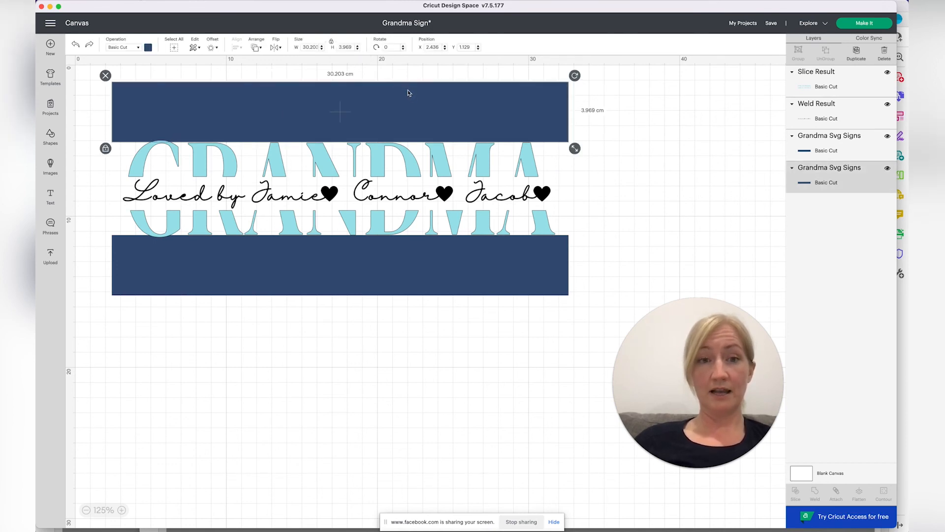
left_click(332, 44)
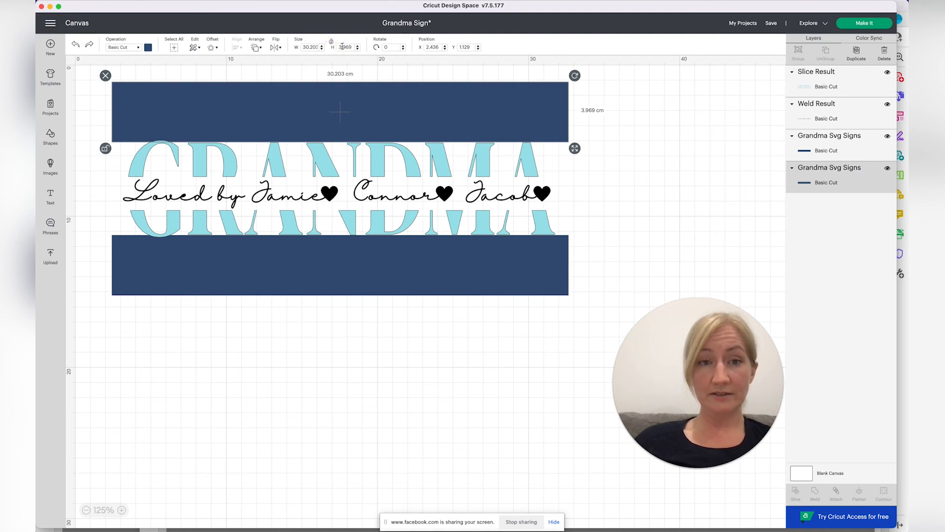
left_click(343, 47)
type("3")
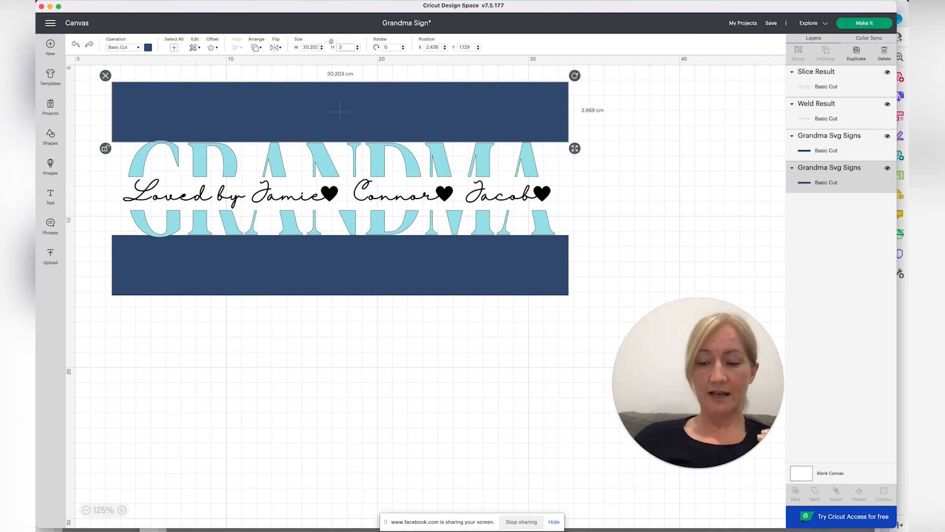
key("Return")
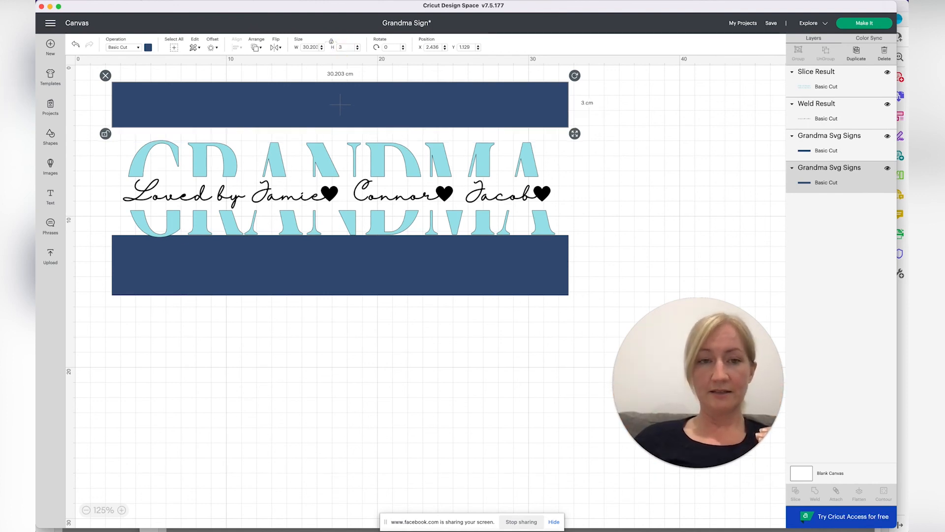
Step: Unlock the lower navy bar's proportions, set its height to 3 cm and deselect it
left_click(332, 252)
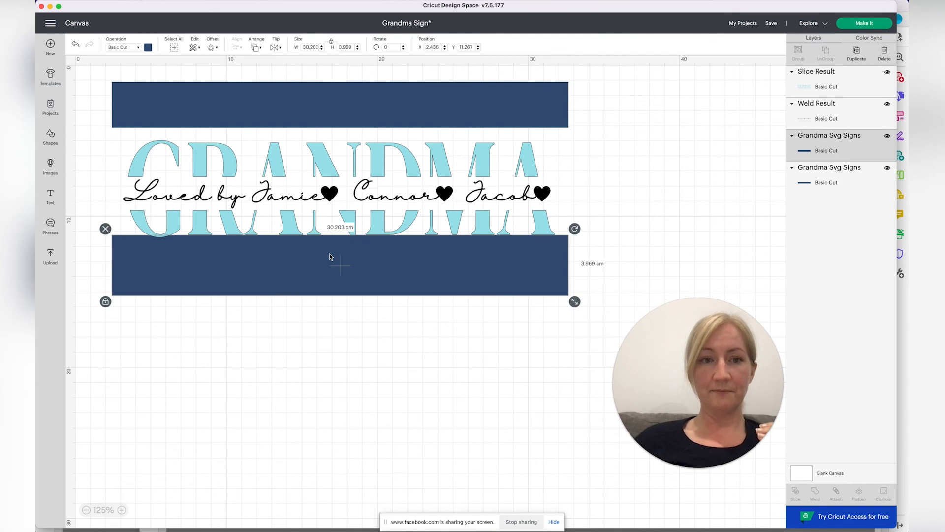
left_click(331, 41)
left_click(344, 48)
double_click(345, 48)
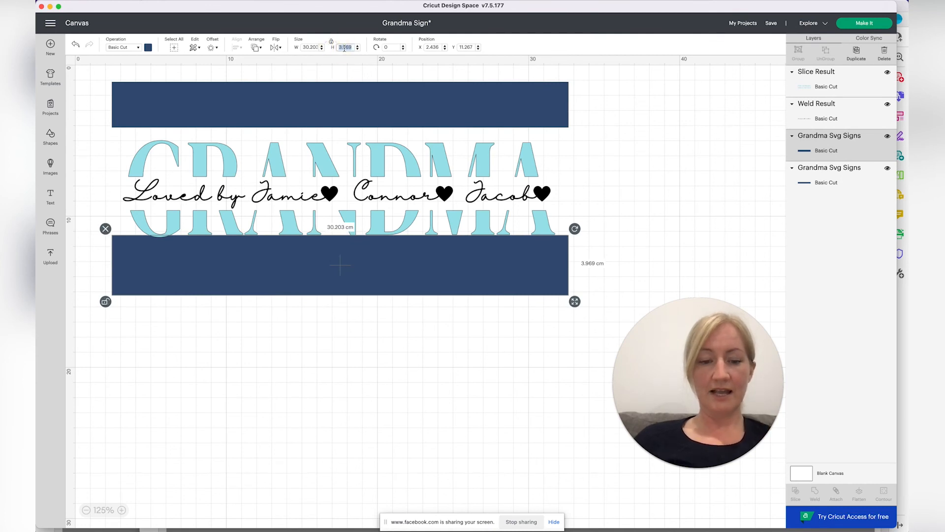
type("3")
key("Return")
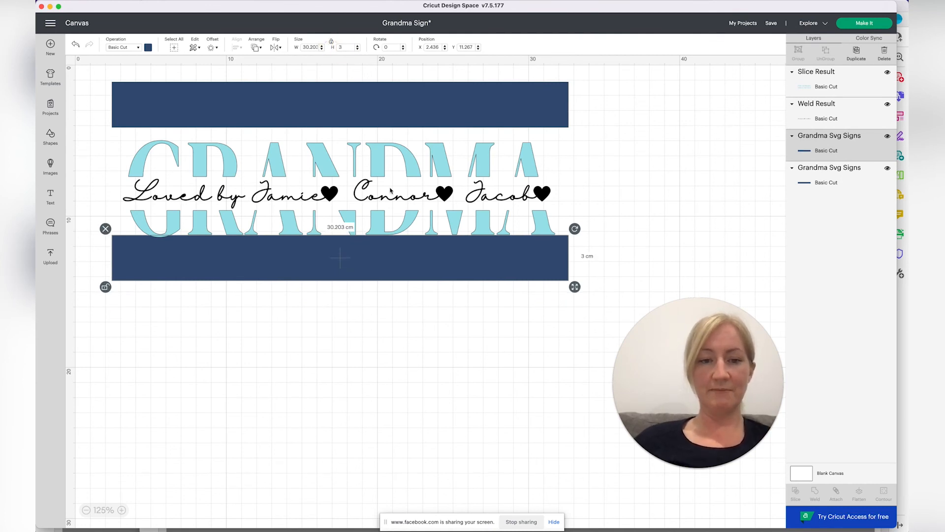
left_click(401, 310)
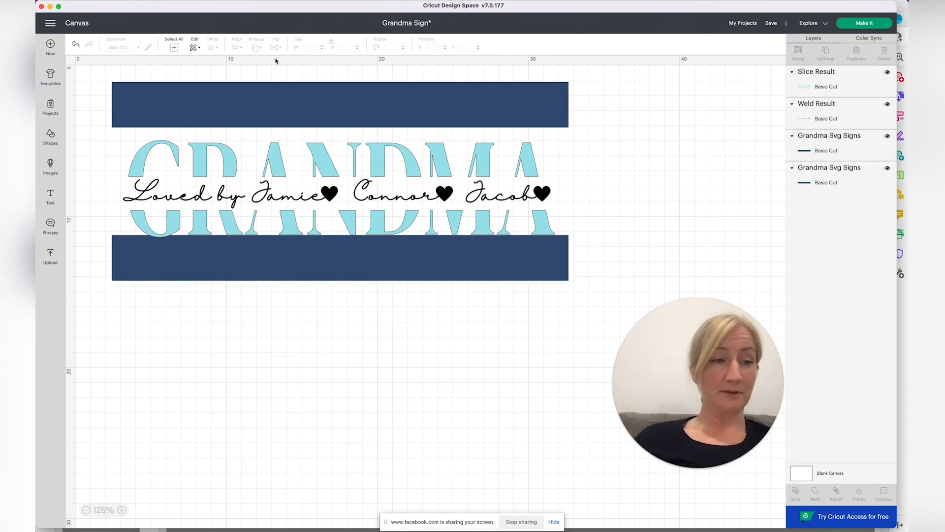
Step: Search the templates for "basic" and place the Basic canvas template behind the sign
left_click(50, 77)
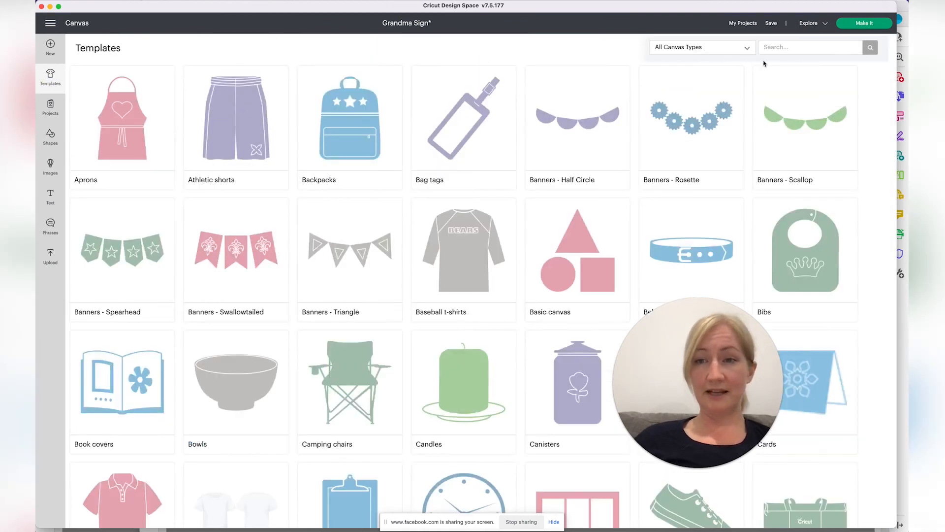
left_click(793, 46)
type("bas")
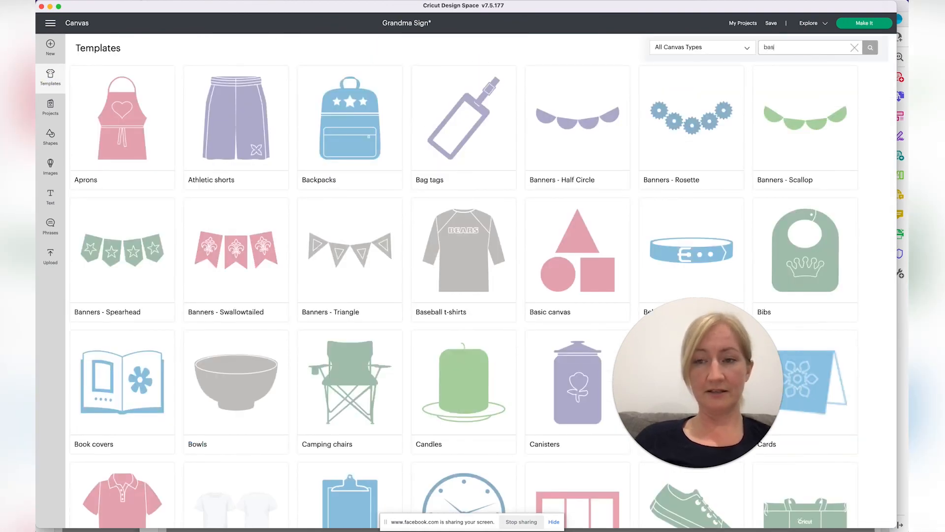
type("ic")
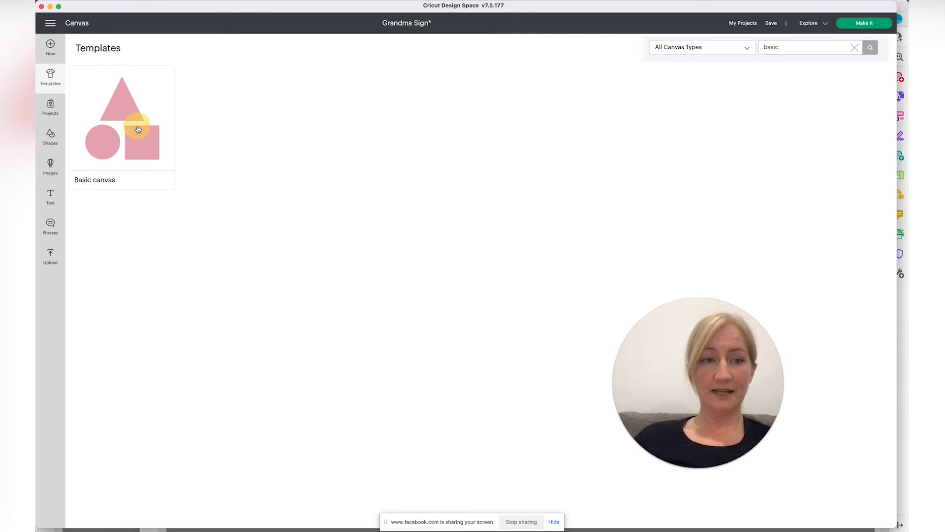
left_click(137, 129)
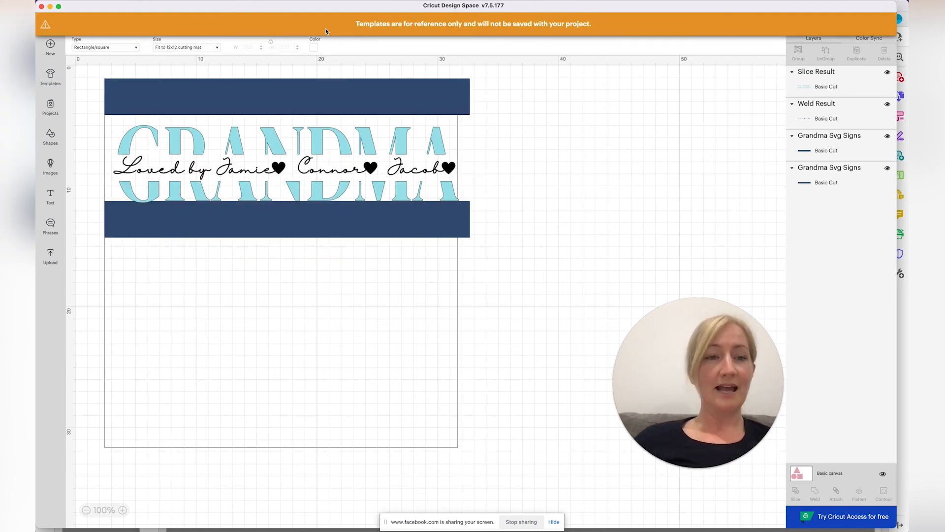
Step: Give the template a custom size with unlocked proportions, 30 cm wide and 14 cm high
left_click(185, 50)
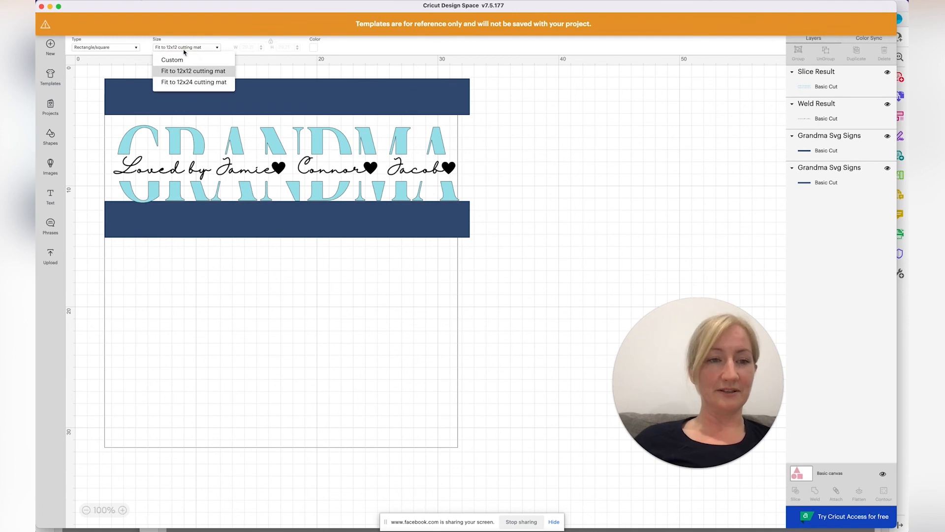
left_click(177, 70)
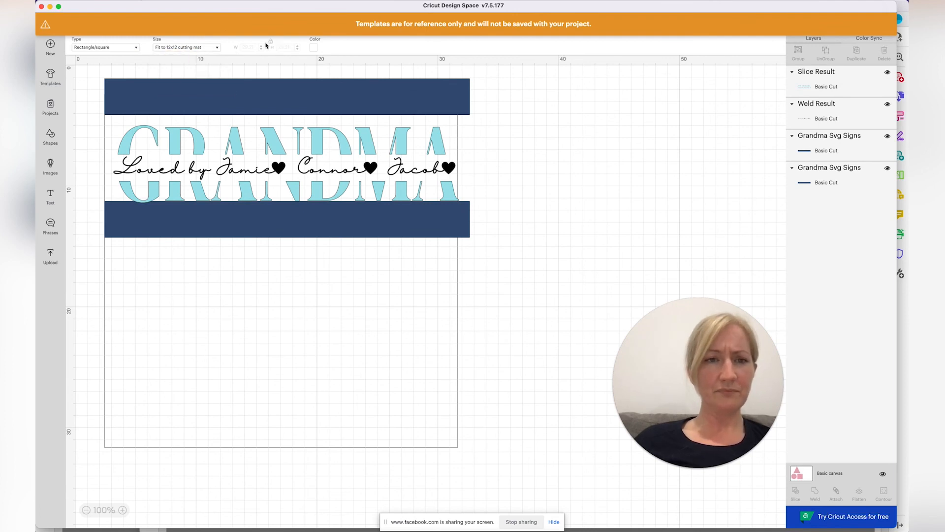
left_click(271, 42)
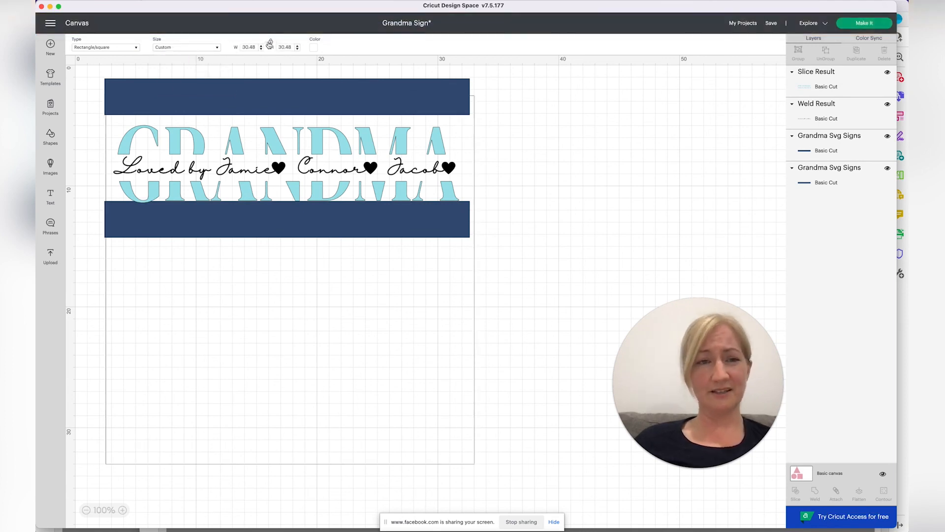
double_click(251, 47)
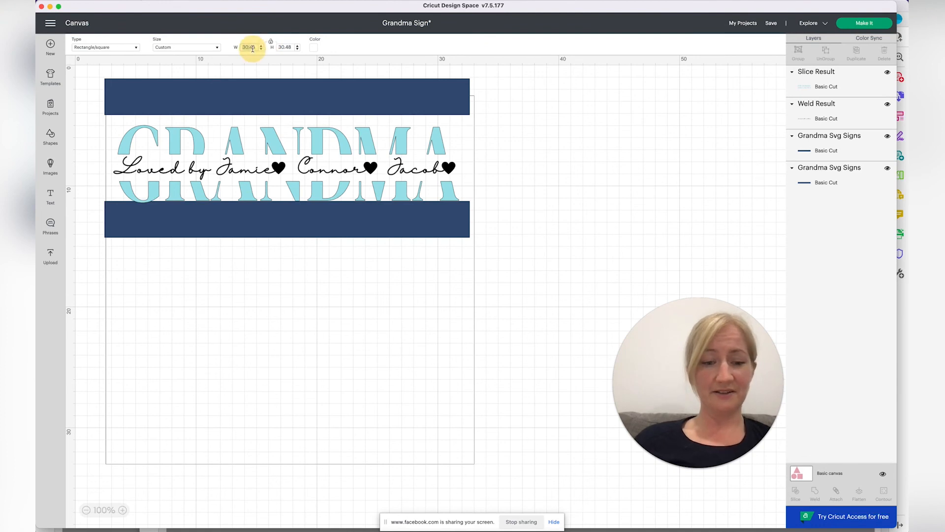
type("30")
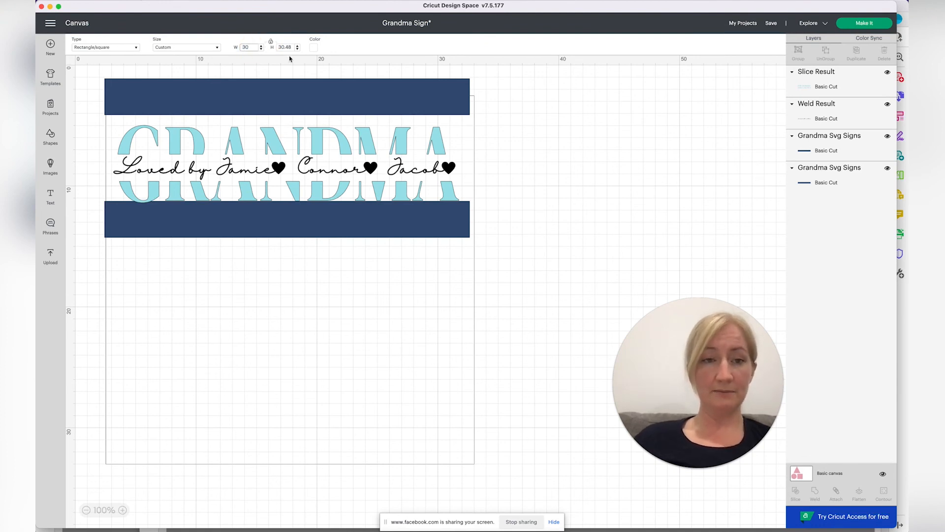
double_click(286, 48)
type("1")
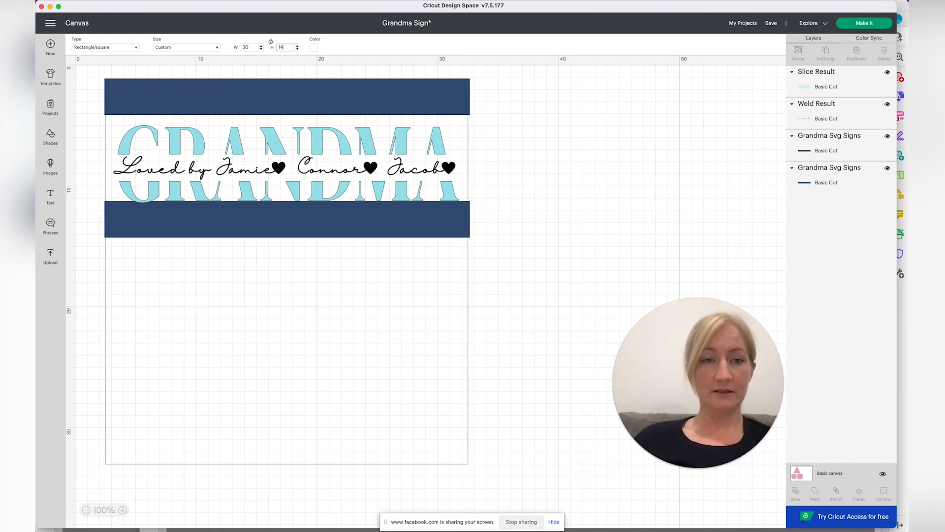
type("4")
key("Return")
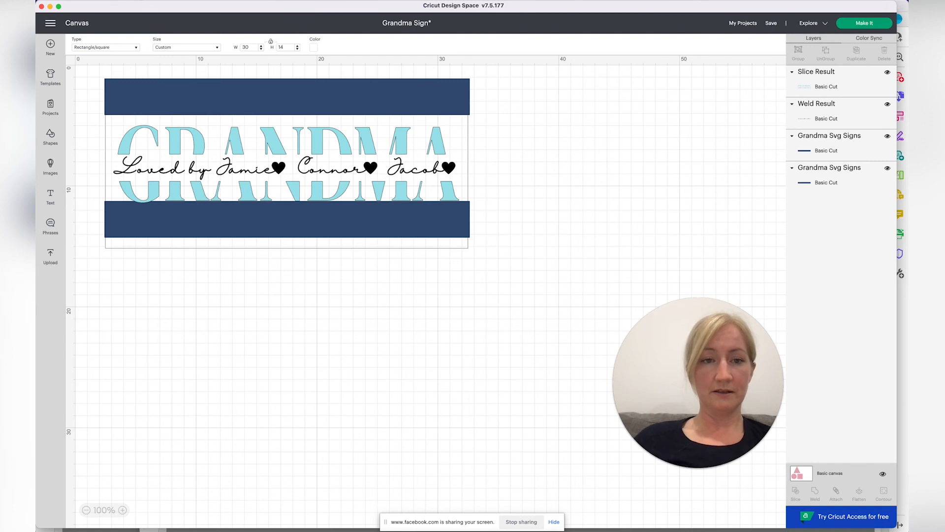
Step: Colour the template light grey and leave the template settings
left_click(314, 48)
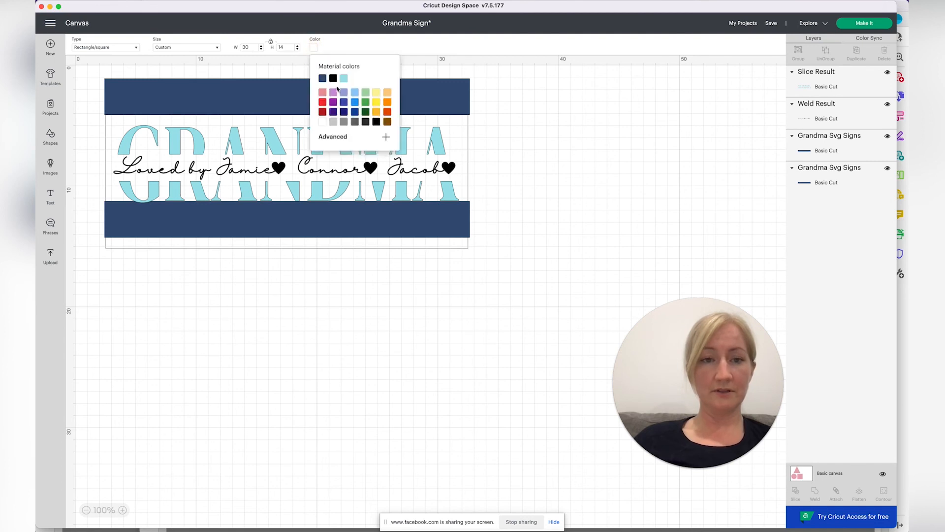
left_click(333, 122)
left_click(492, 133)
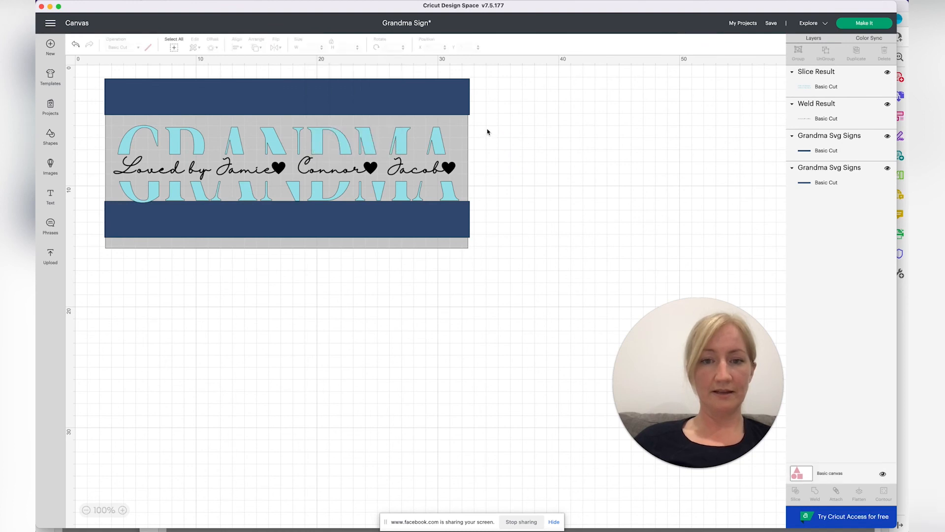
Step: Nudge the whole sign design slightly on the grey template and move the lower navy bar down to about Y 12.3 cm
left_click_drag(487, 100, 221, 244)
left_click_drag(241, 129, 239, 110)
left_click(326, 296)
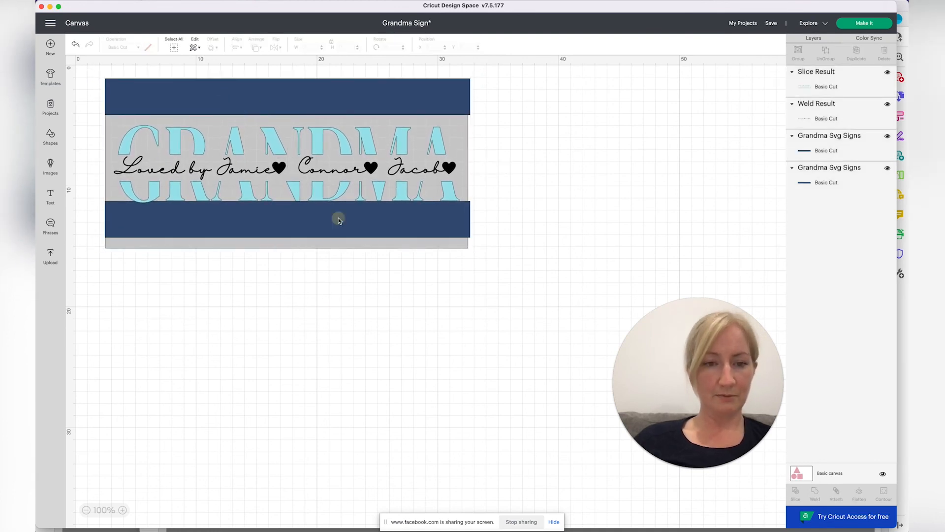
left_click_drag(338, 219, 339, 230)
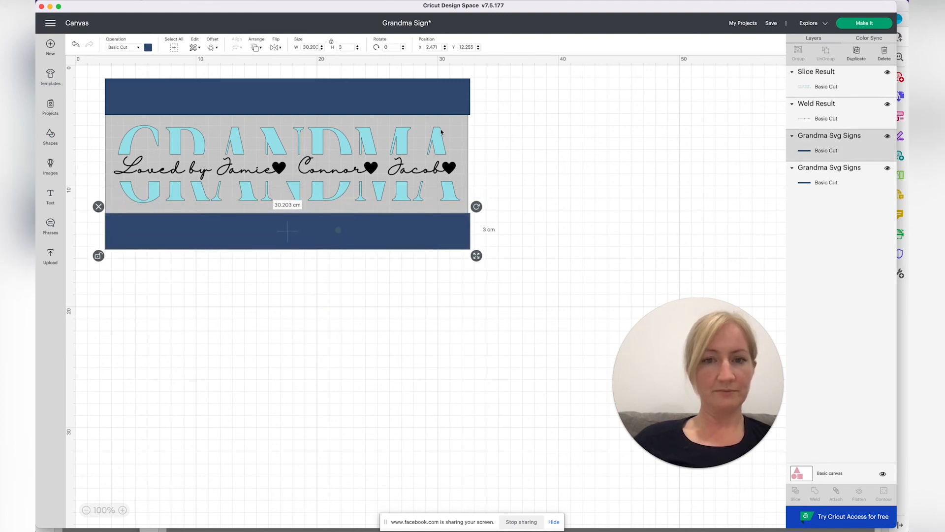
Step: Select both navy bars together and align them with Center Horizontally
left_click(458, 105, "shift")
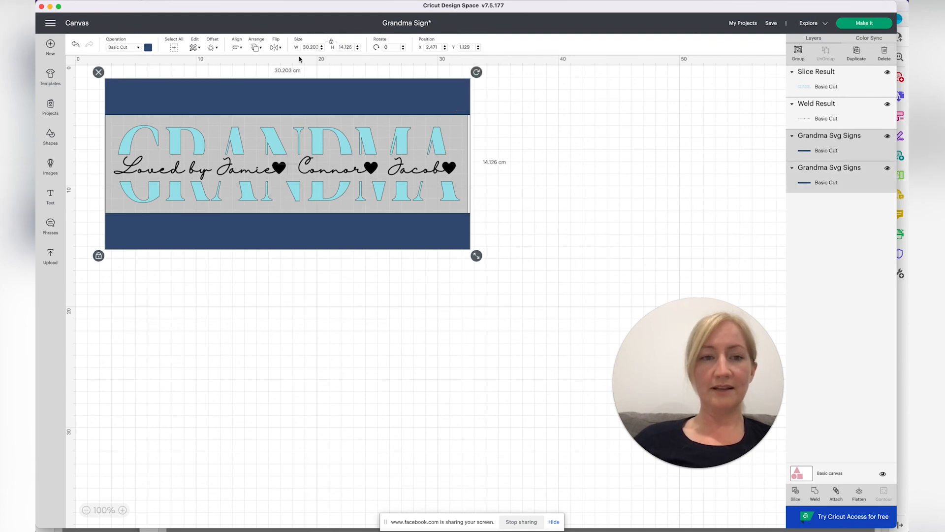
left_click(237, 48)
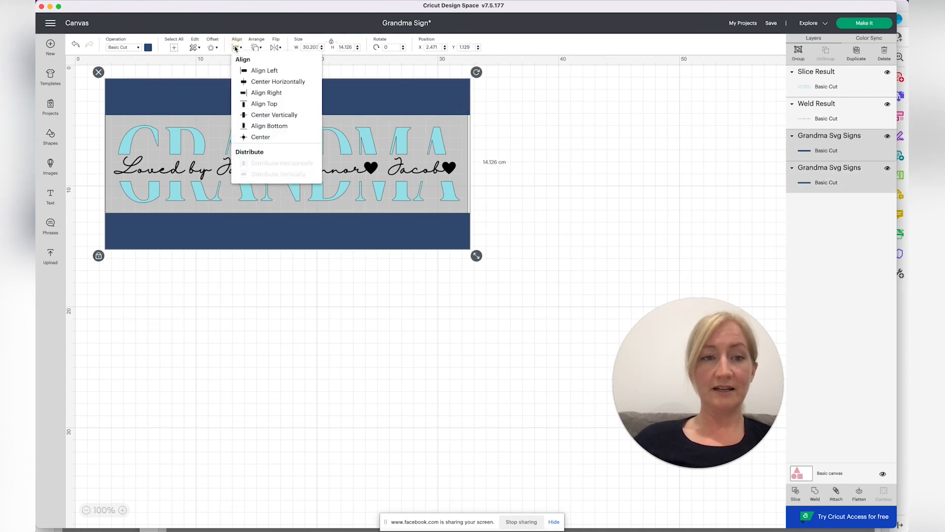
left_click(261, 82)
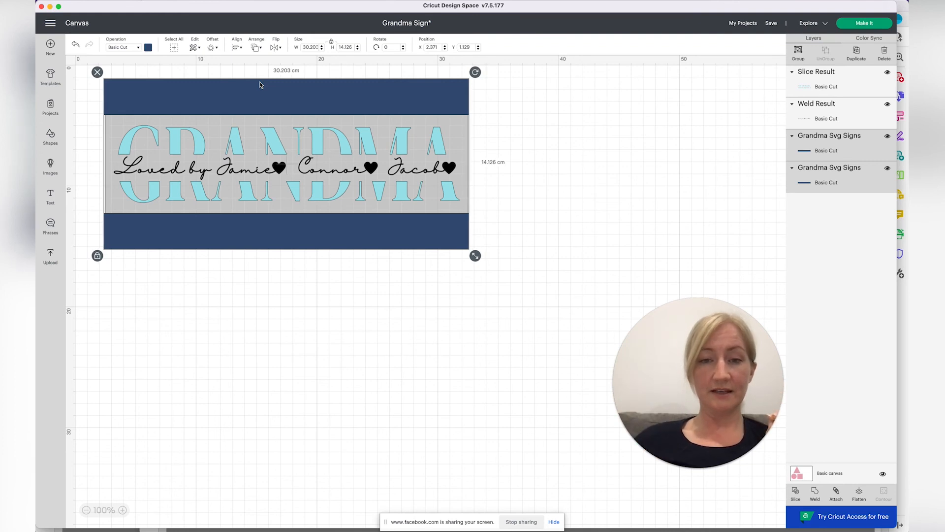
Step: Try nudging the blue GRANDMA lettering and script names together down to Y 5.091 cm between the navy bars
left_click(486, 154)
left_click_drag(97, 136, 505, 200)
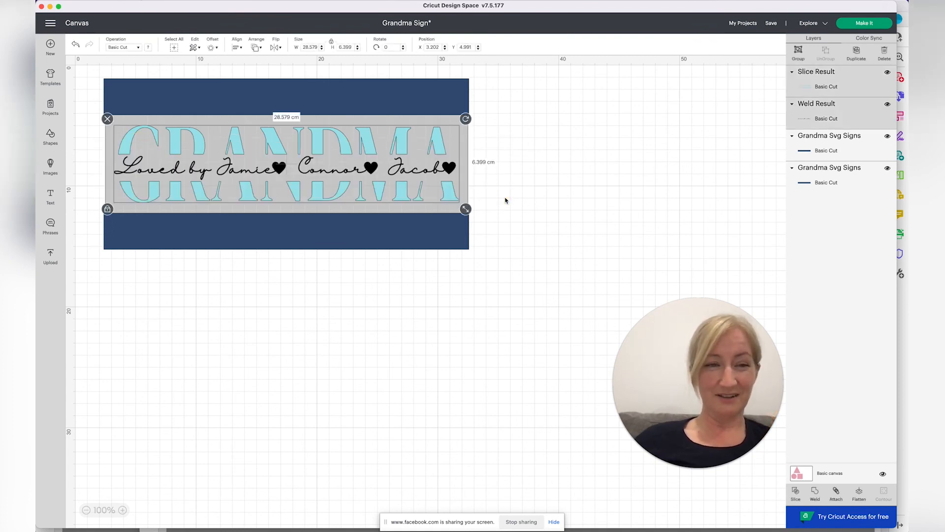
key("Down")
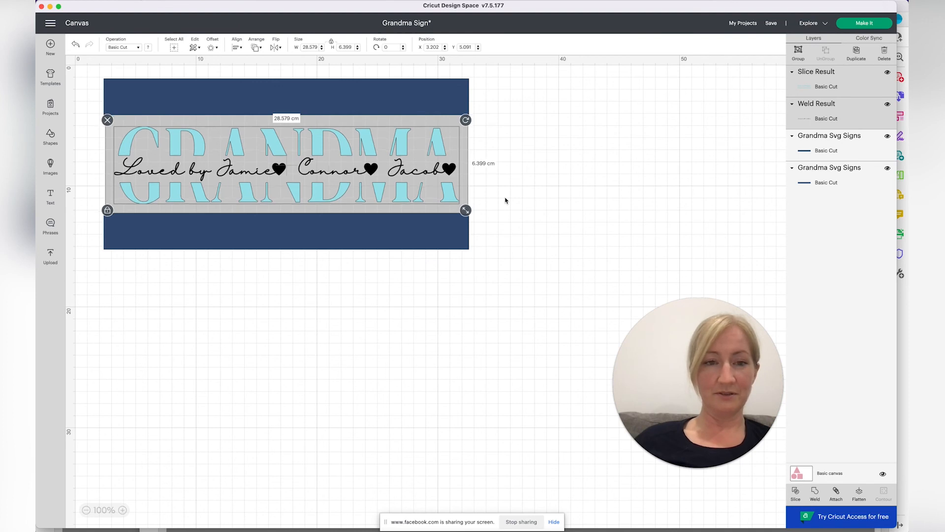
left_click(519, 184)
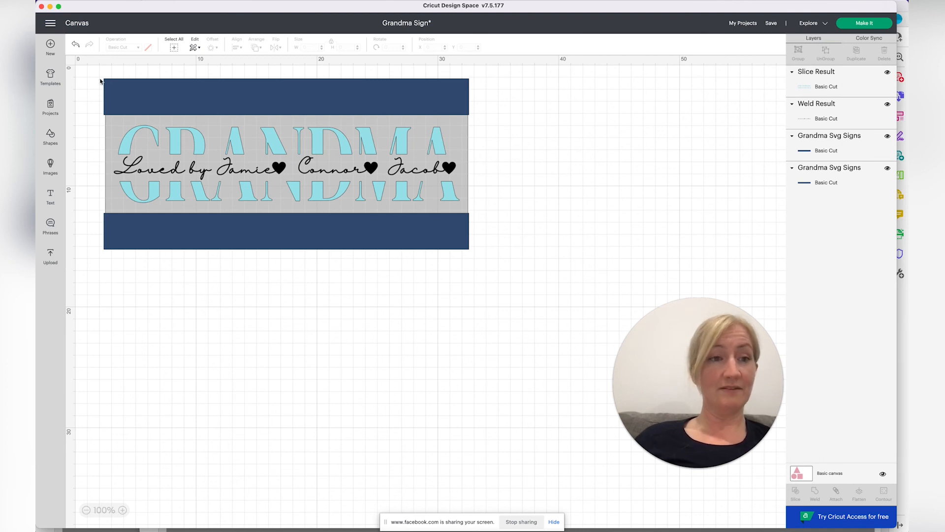
Step: Change the template colour to white and leave the template settings
left_click(830, 475)
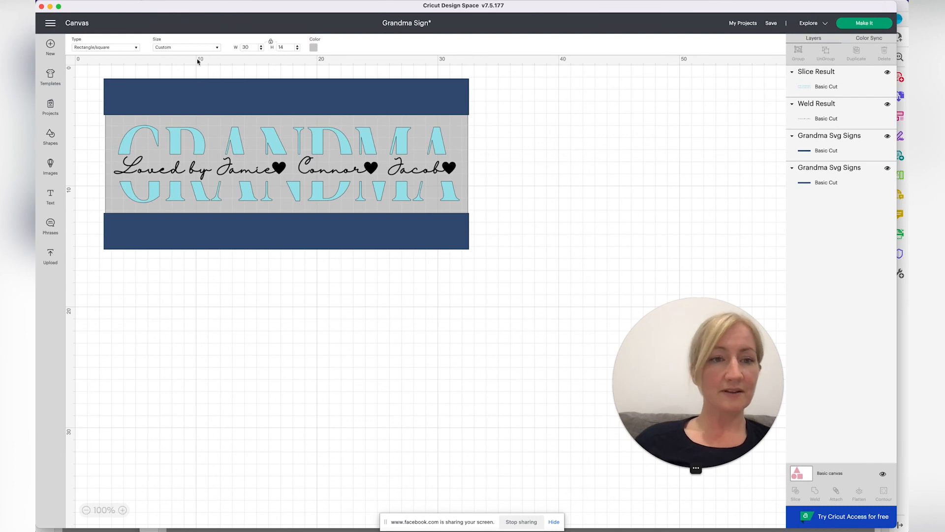
left_click(312, 47)
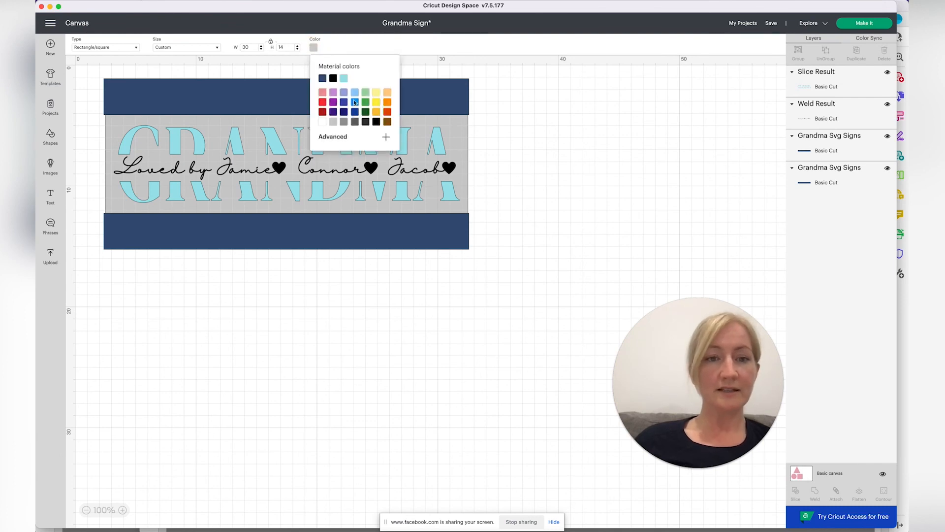
left_click(322, 123)
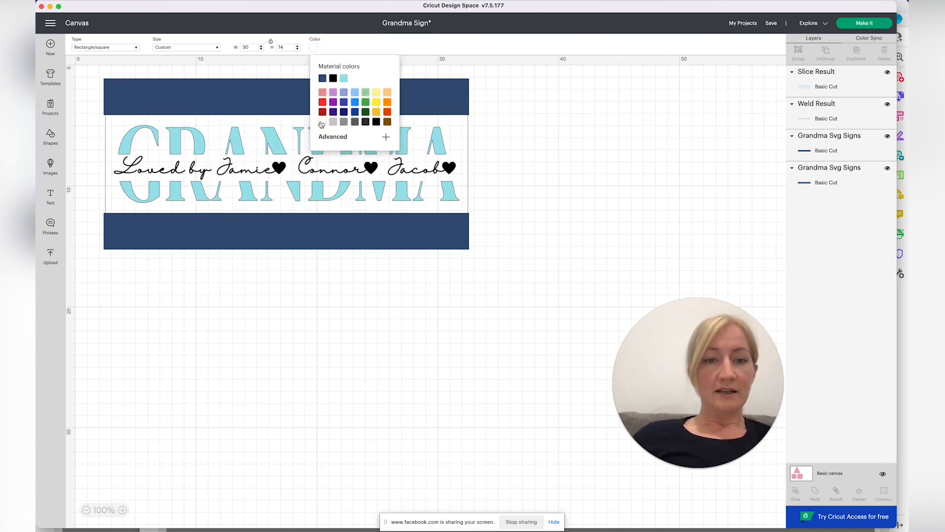
left_click(527, 161)
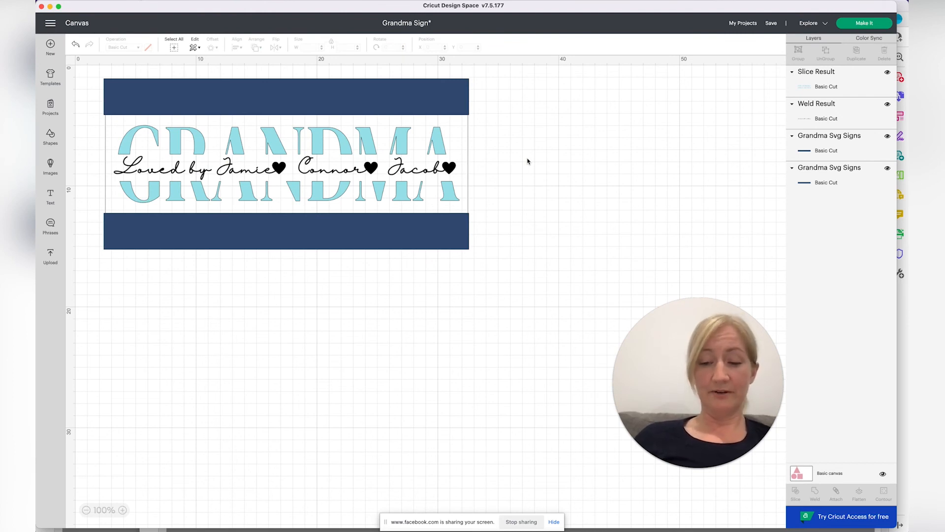
key("super+minus")
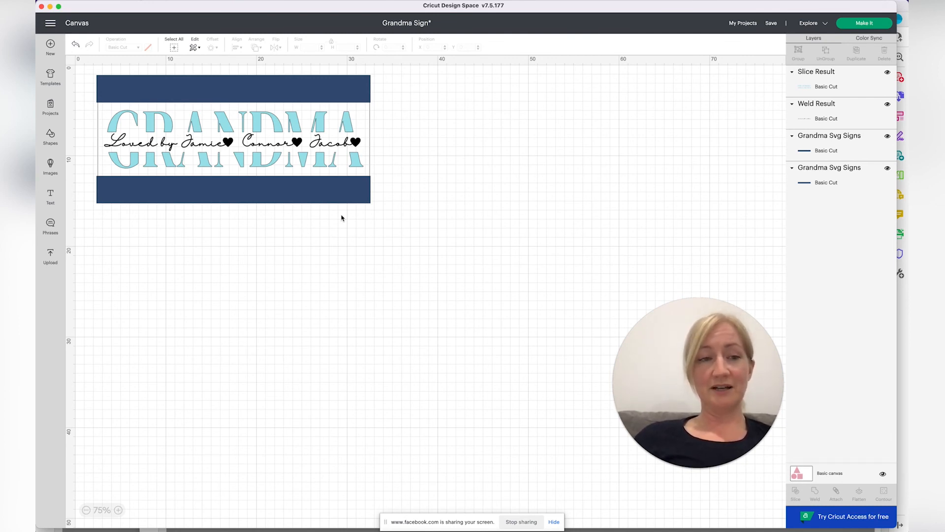
Step: Switch to Adobe Acrobat and narrow the Grandma - Script Grandkids Names.pdf window to compare its patterned sign with the NAN design
left_click_drag(304, 6, 310, 4)
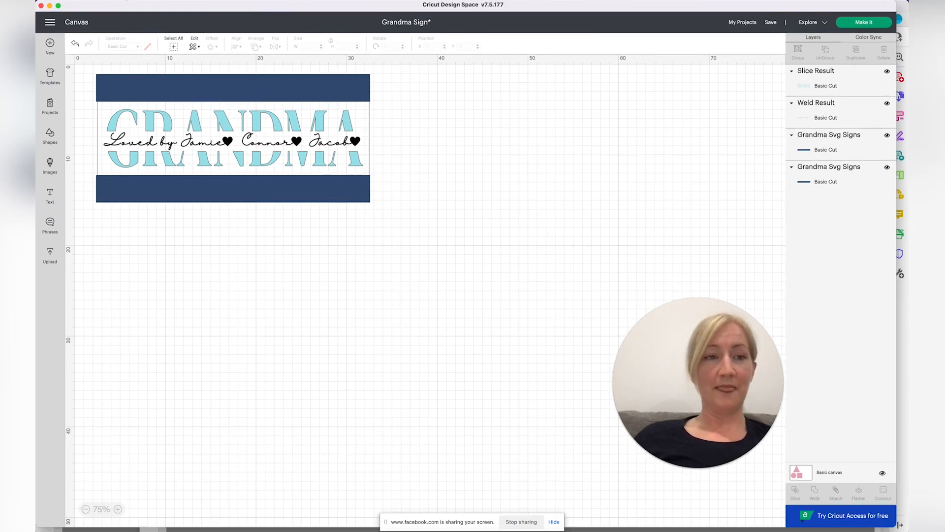
mouse_move(291, 522)
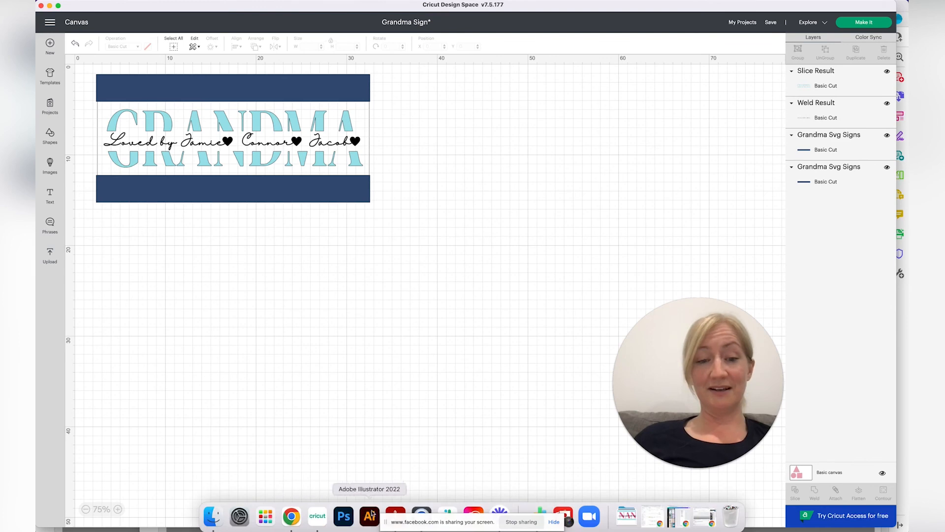
left_click(394, 510)
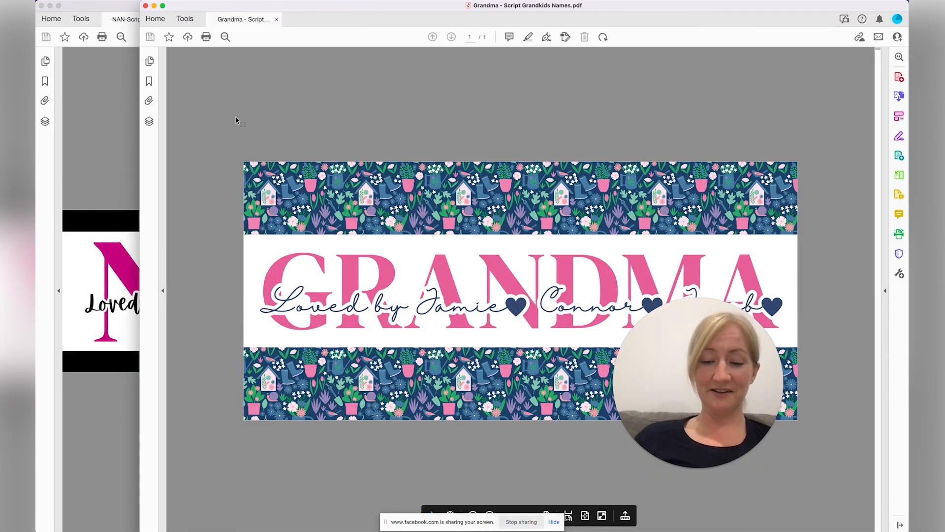
key("super+minus")
key("super+minus")
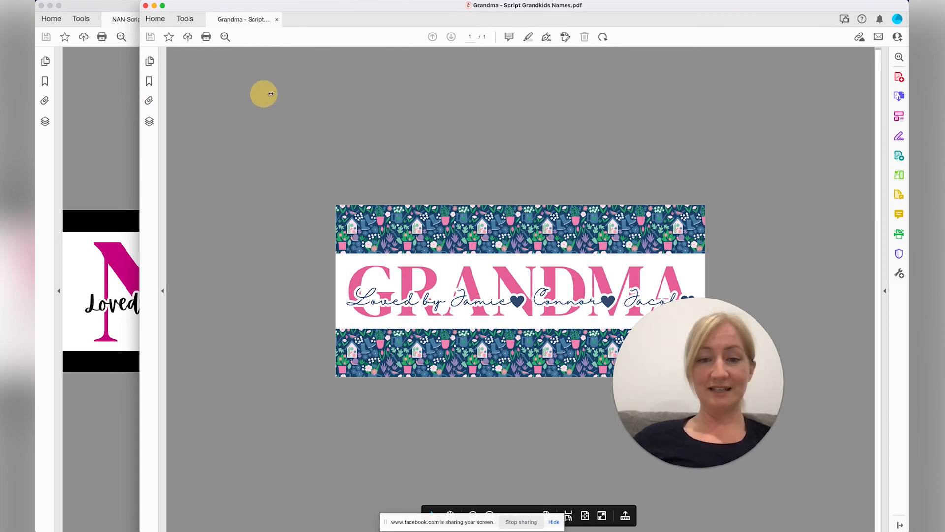
left_click_drag(139, 93, 270, 93)
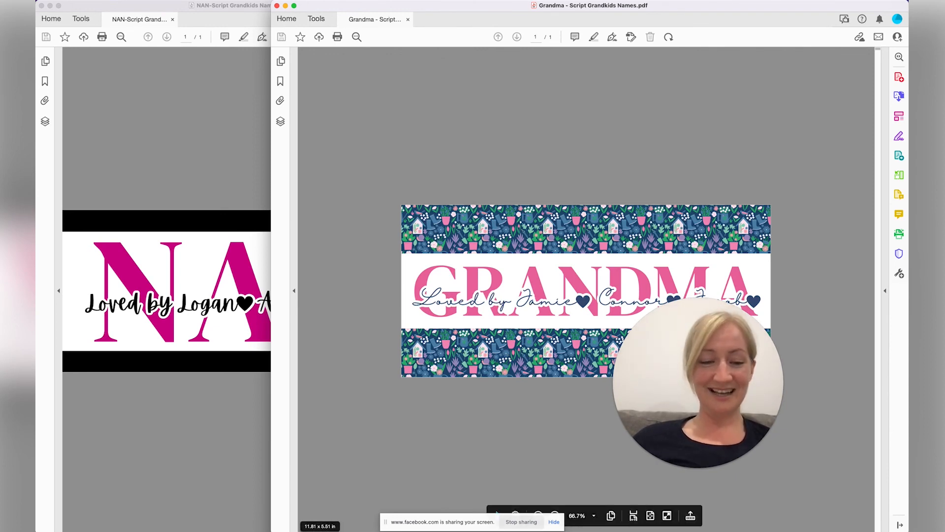
Step: Switch back to Cricut Design Space from the sign PDFs
mouse_move(328, 520)
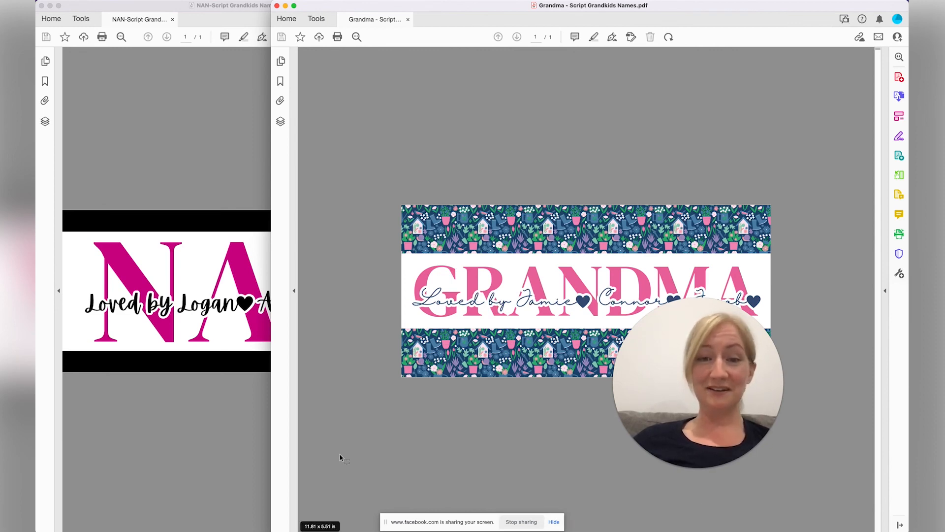
left_click(316, 518)
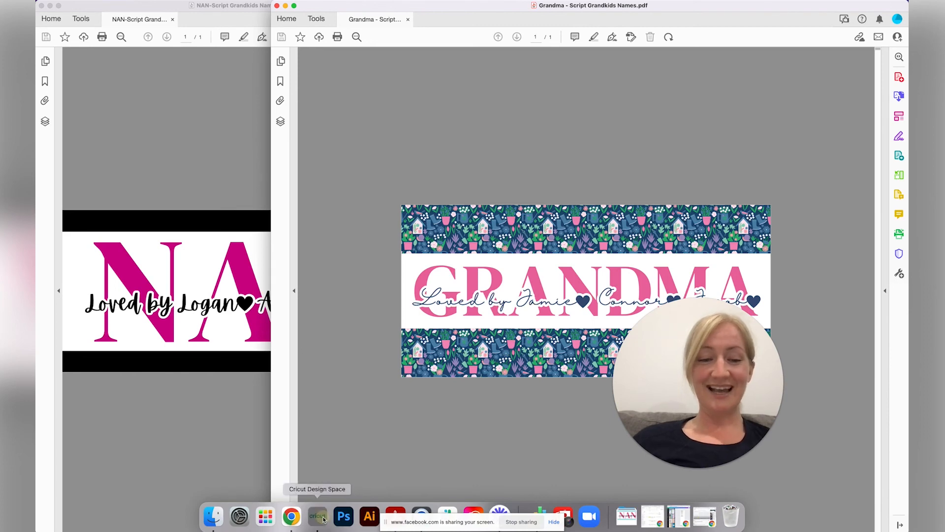